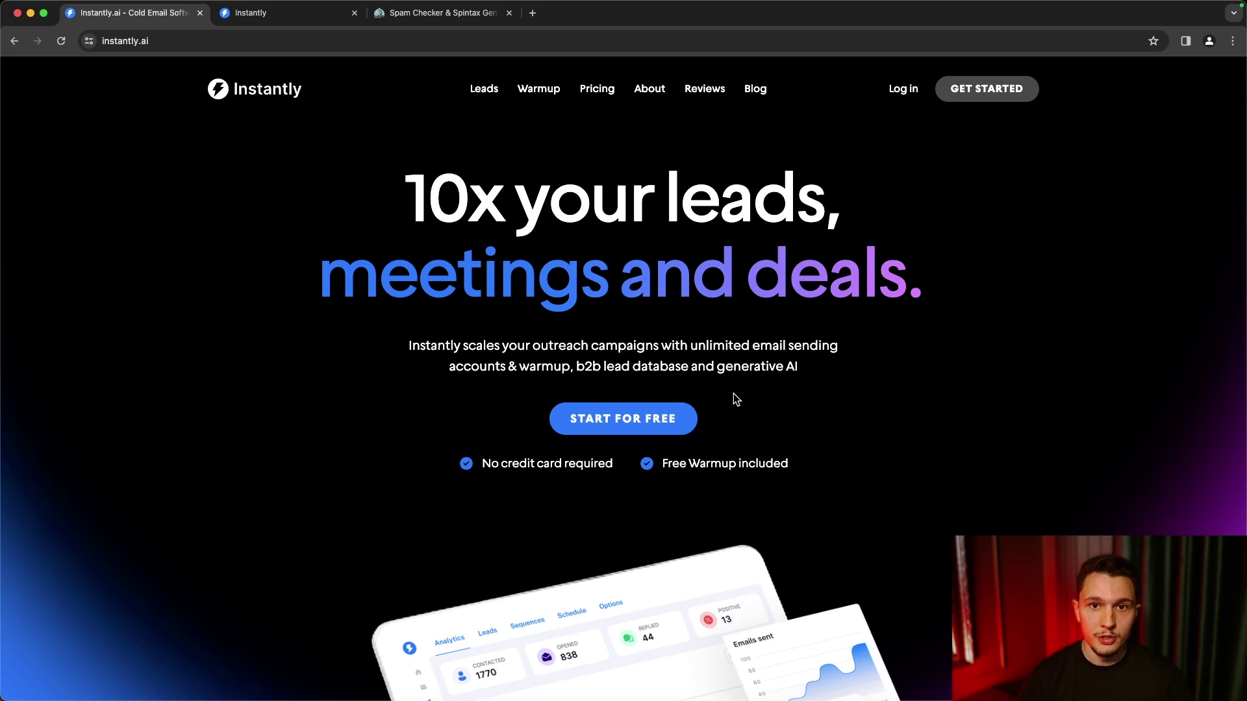
- Switch to the Instantly app tab showing the Lead Finder People search
left_click(275, 14)
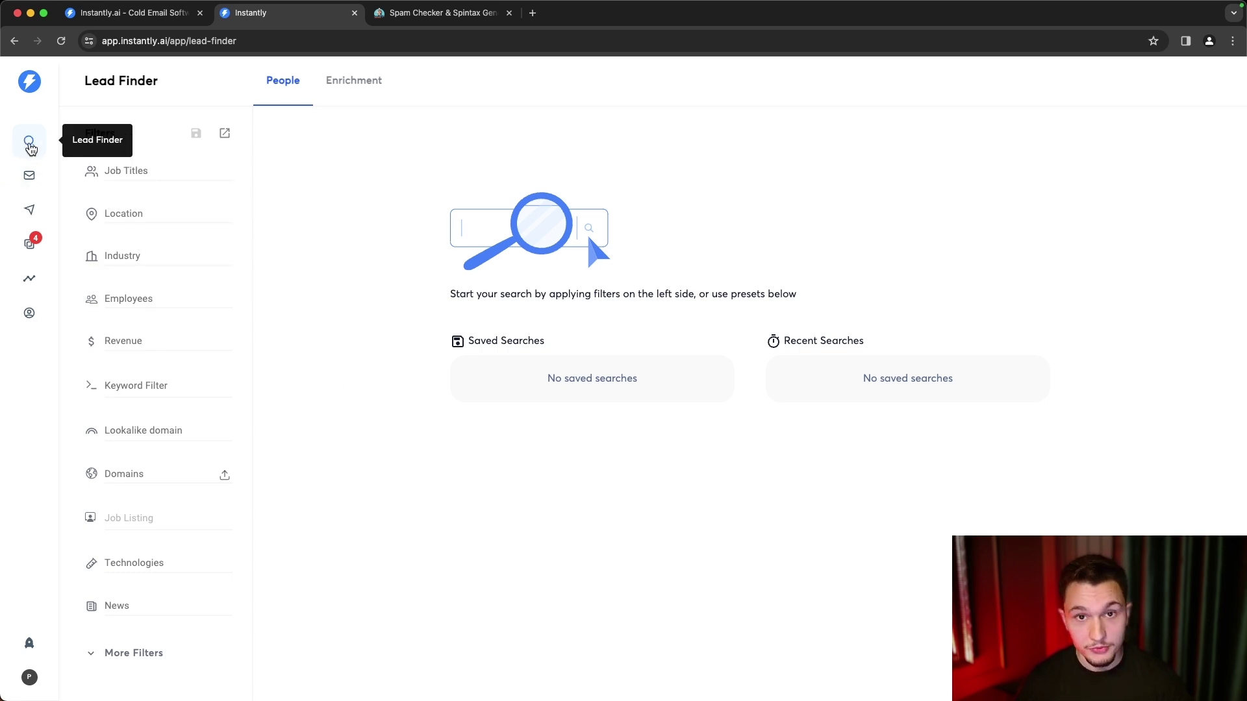
- Filter Lead Finder by the CEO and CTO job titles, giving 496,281 people
scroll(168, 288, "down", 3)
scroll(168, 288, "up", 3)
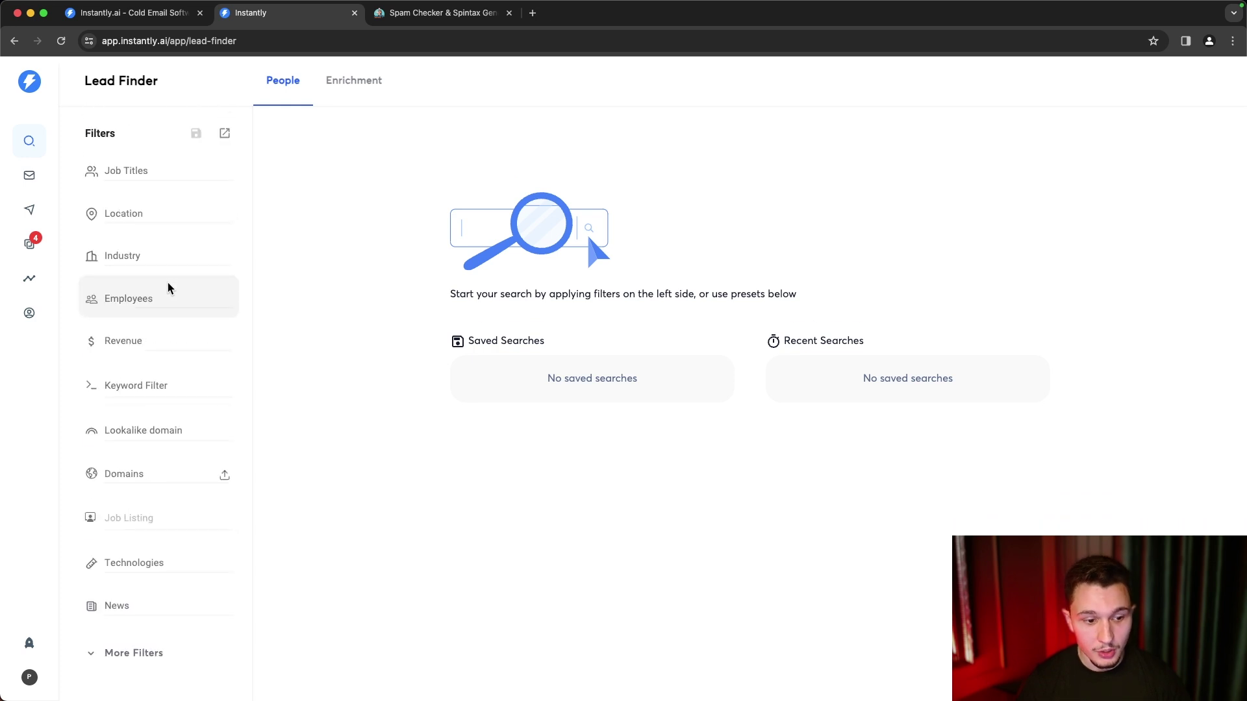
left_click(135, 654)
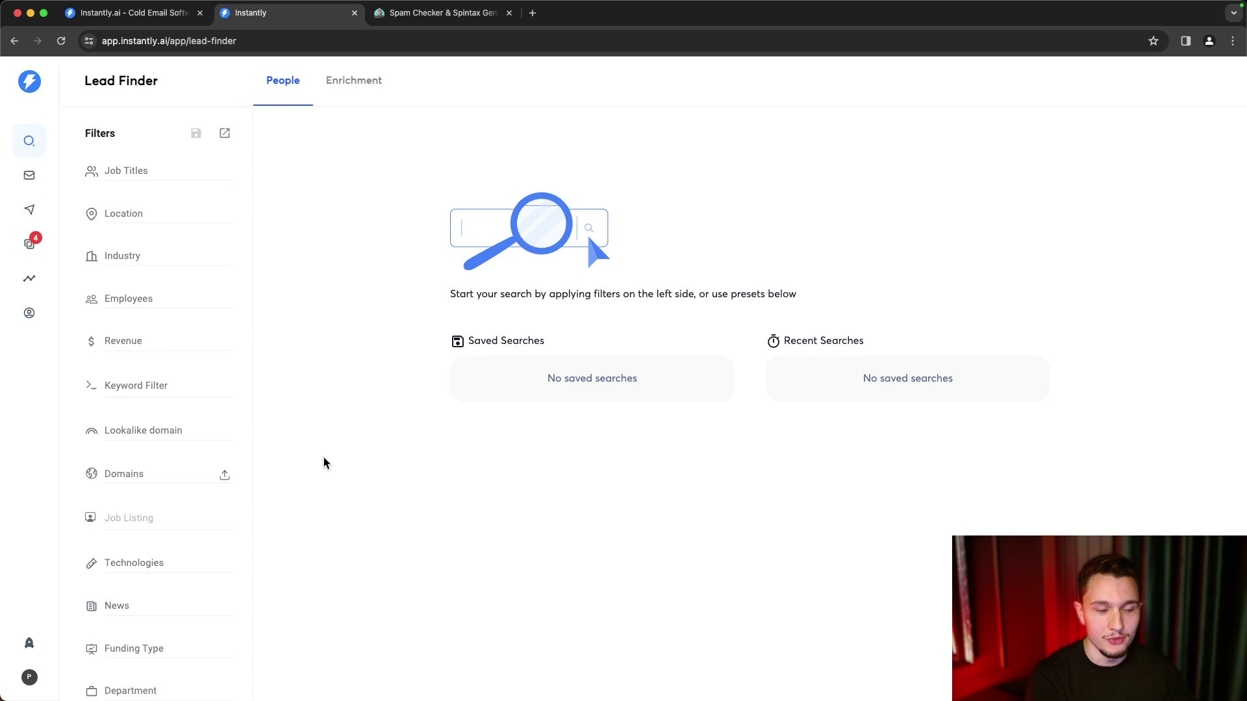
left_click(130, 170)
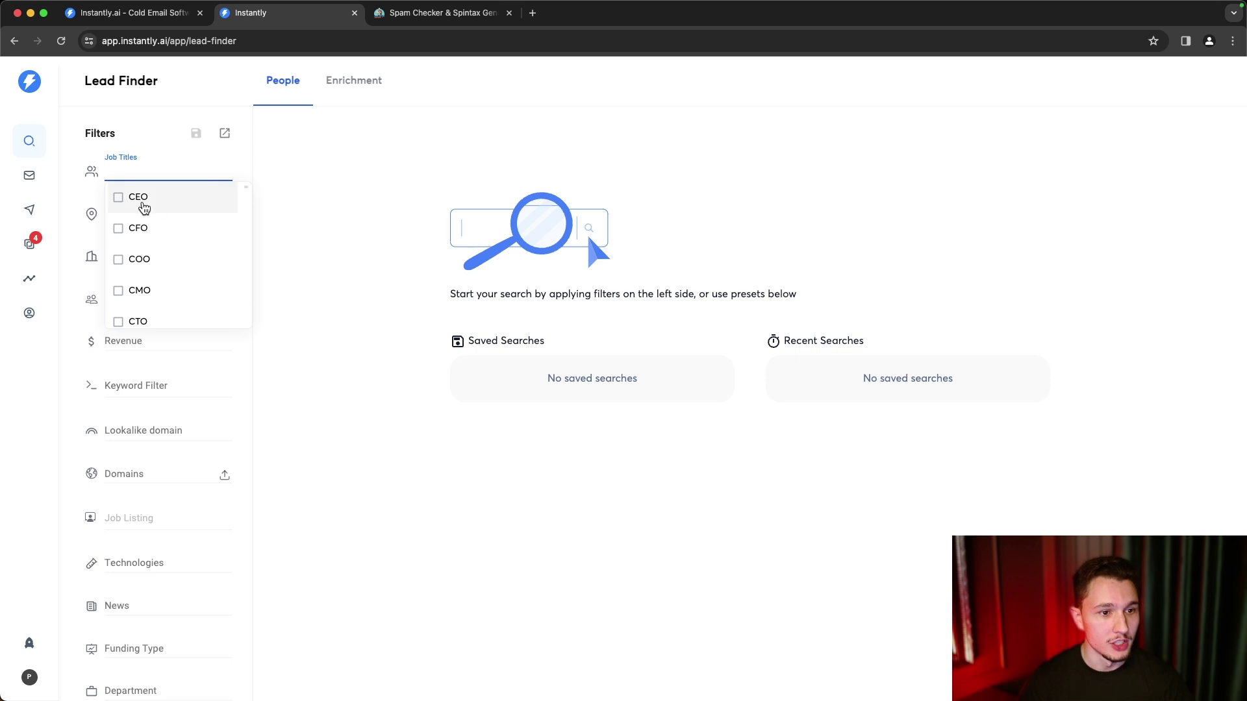
left_click(121, 198)
scroll(134, 261, "down", 2)
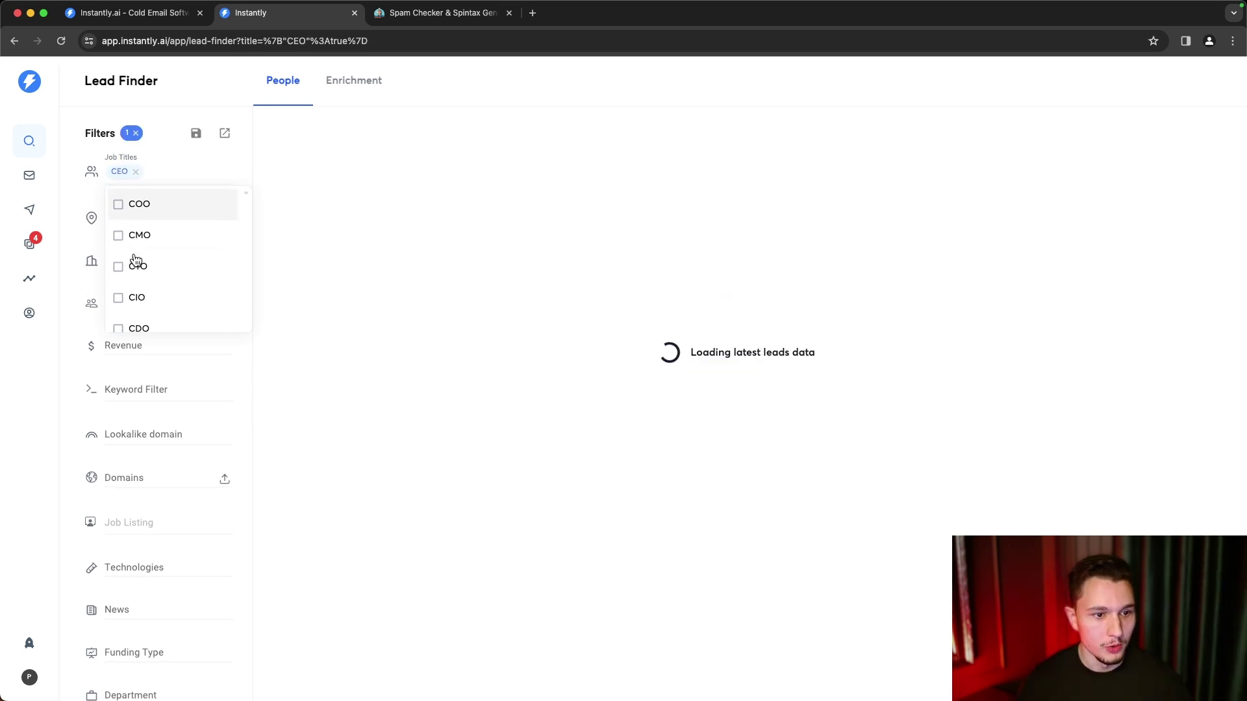
left_click(115, 265)
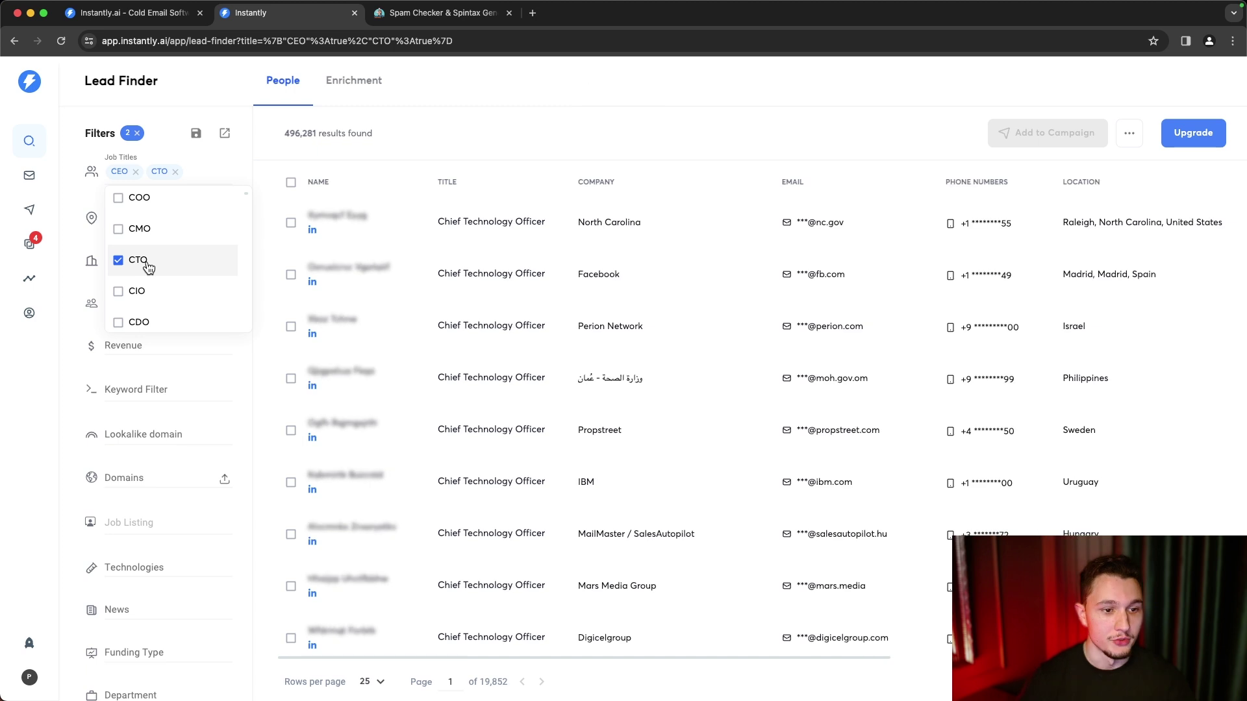
scroll(149, 267, "down", 5)
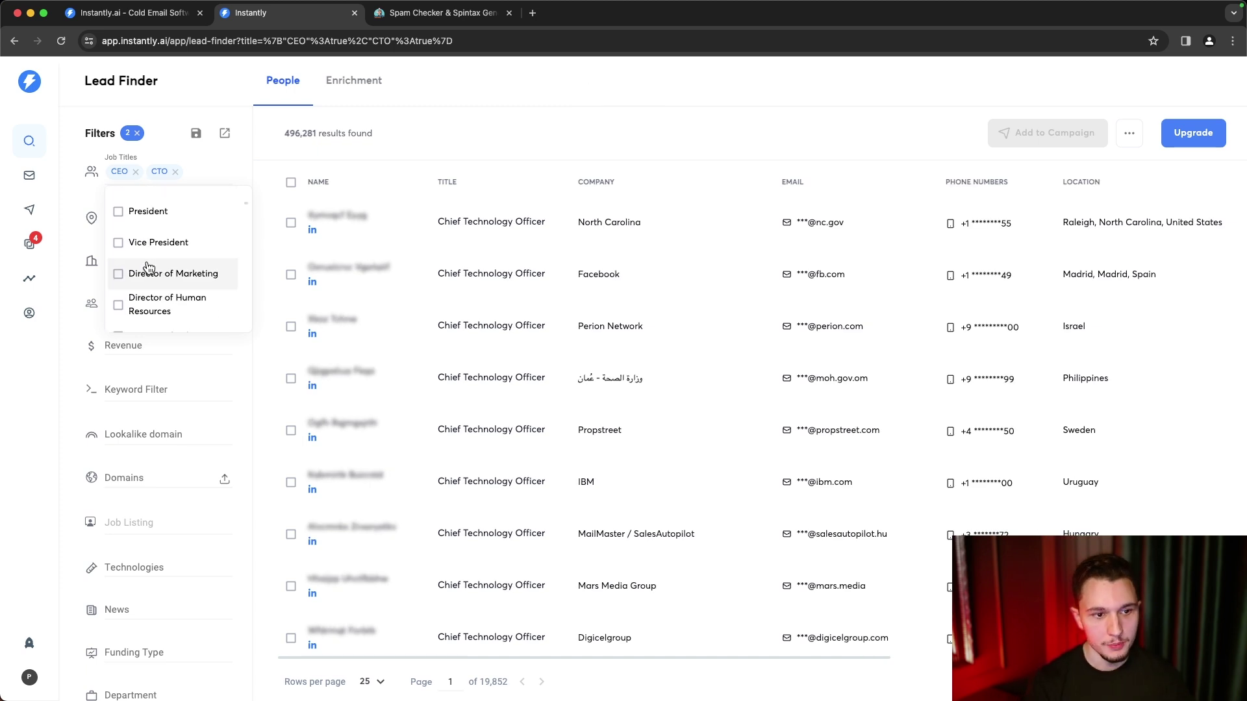
scroll(149, 267, "down", 1)
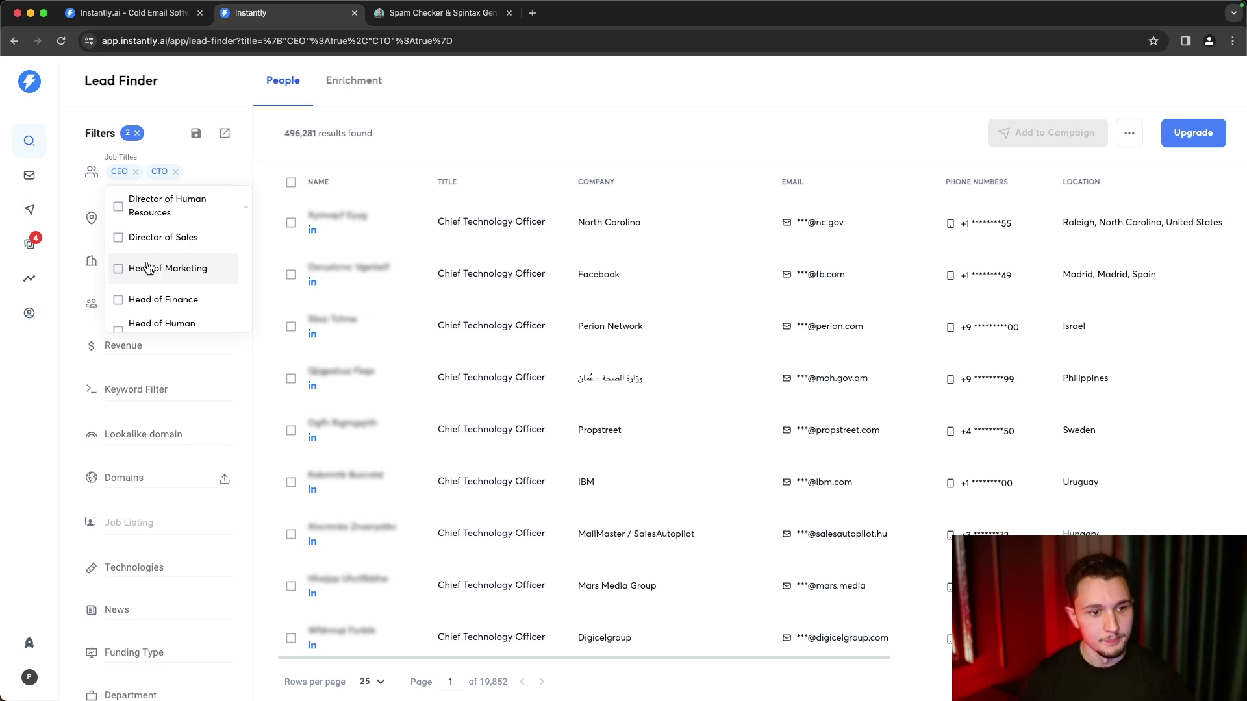
left_click(329, 128)
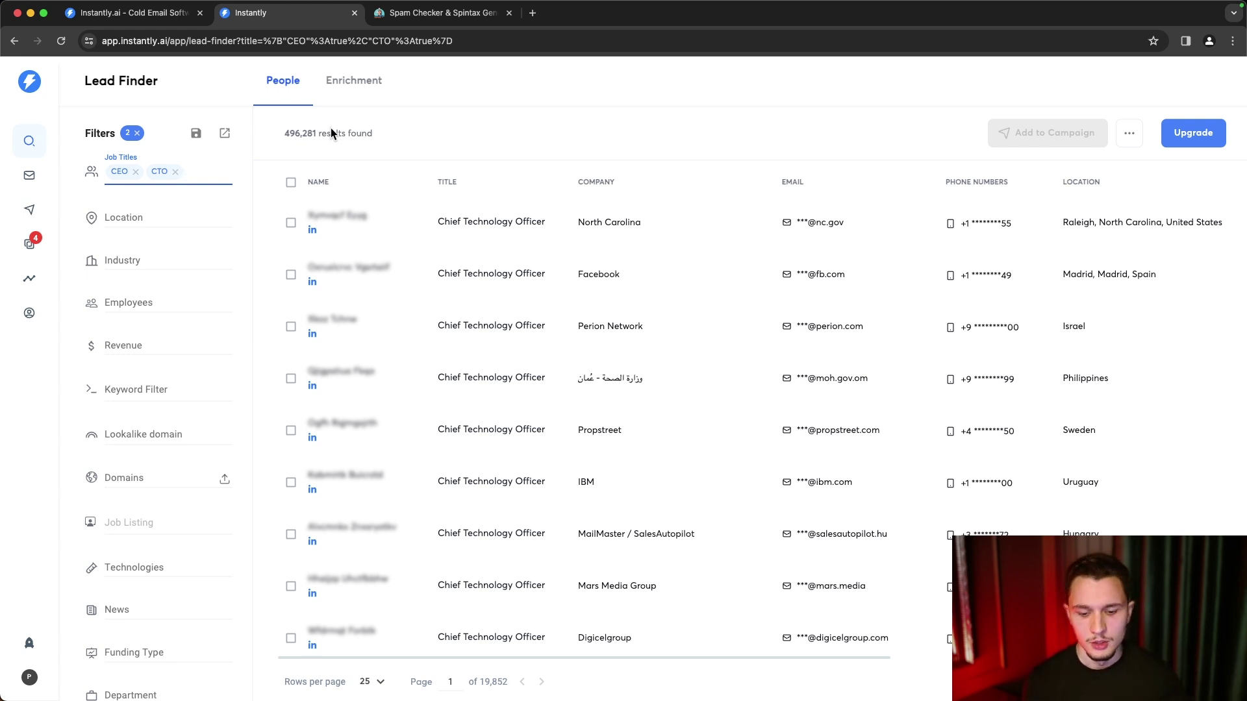
key("Left")
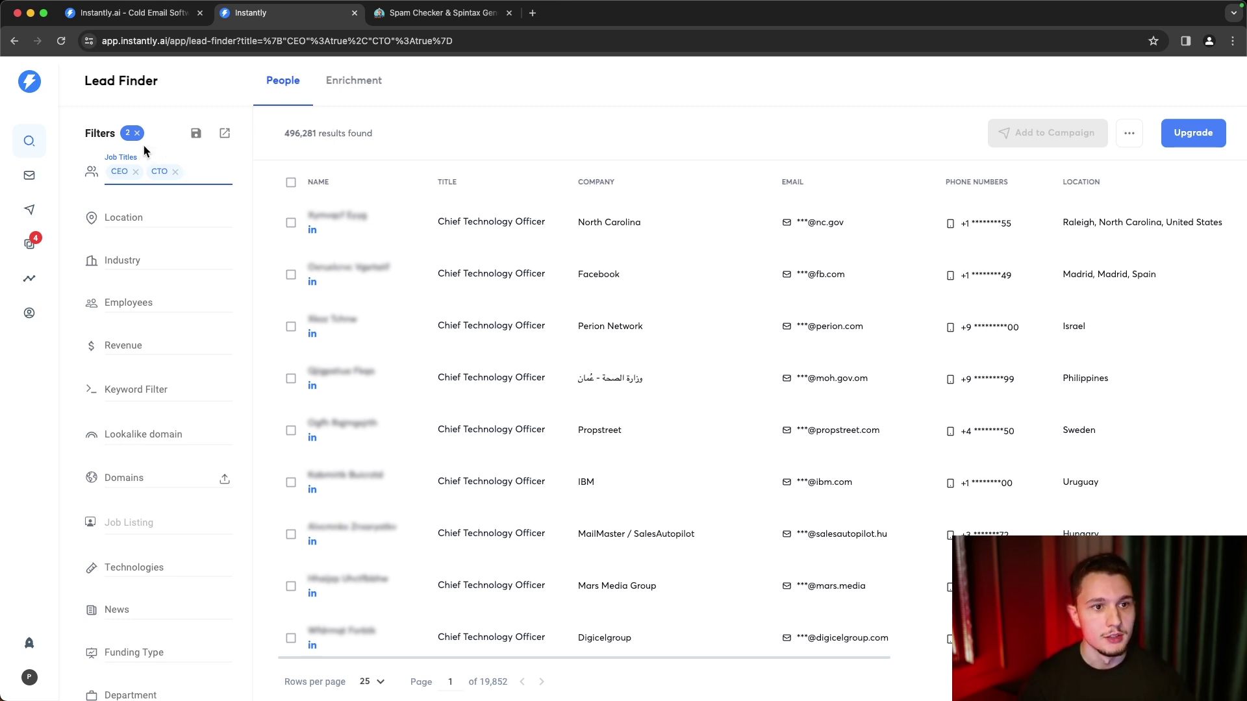
- Add a Location filter for United States
left_click(255, 153)
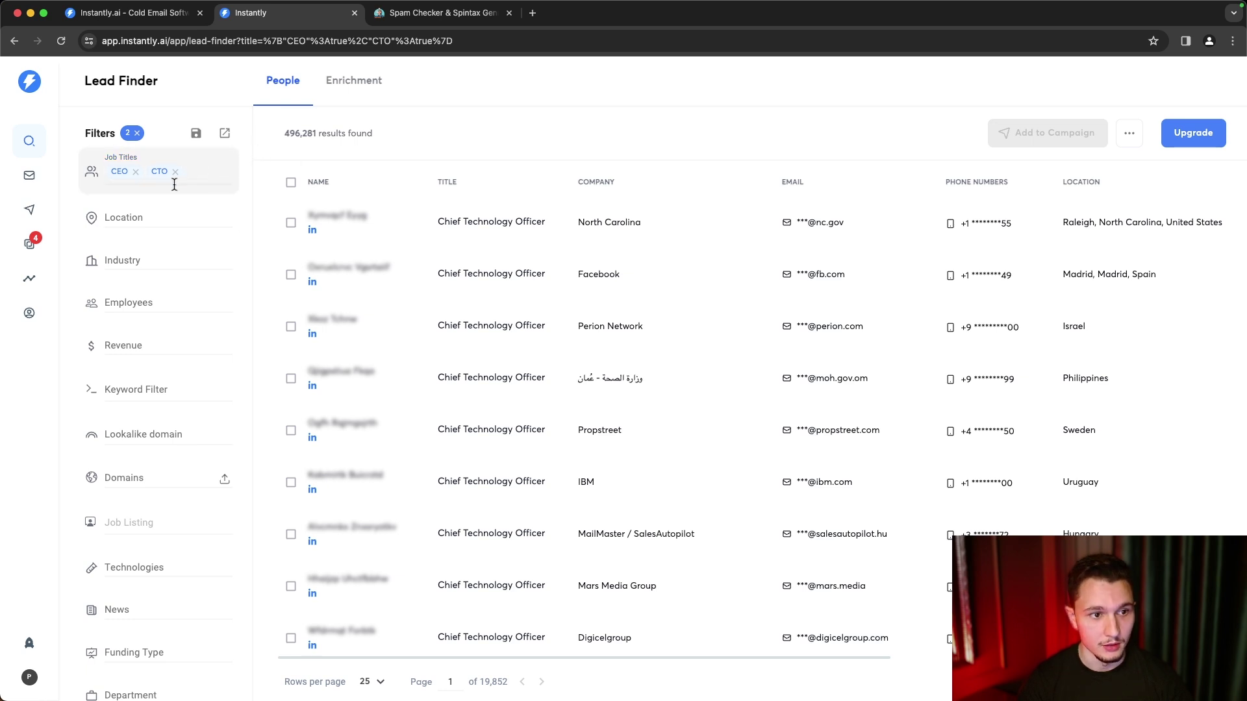
left_click(126, 218)
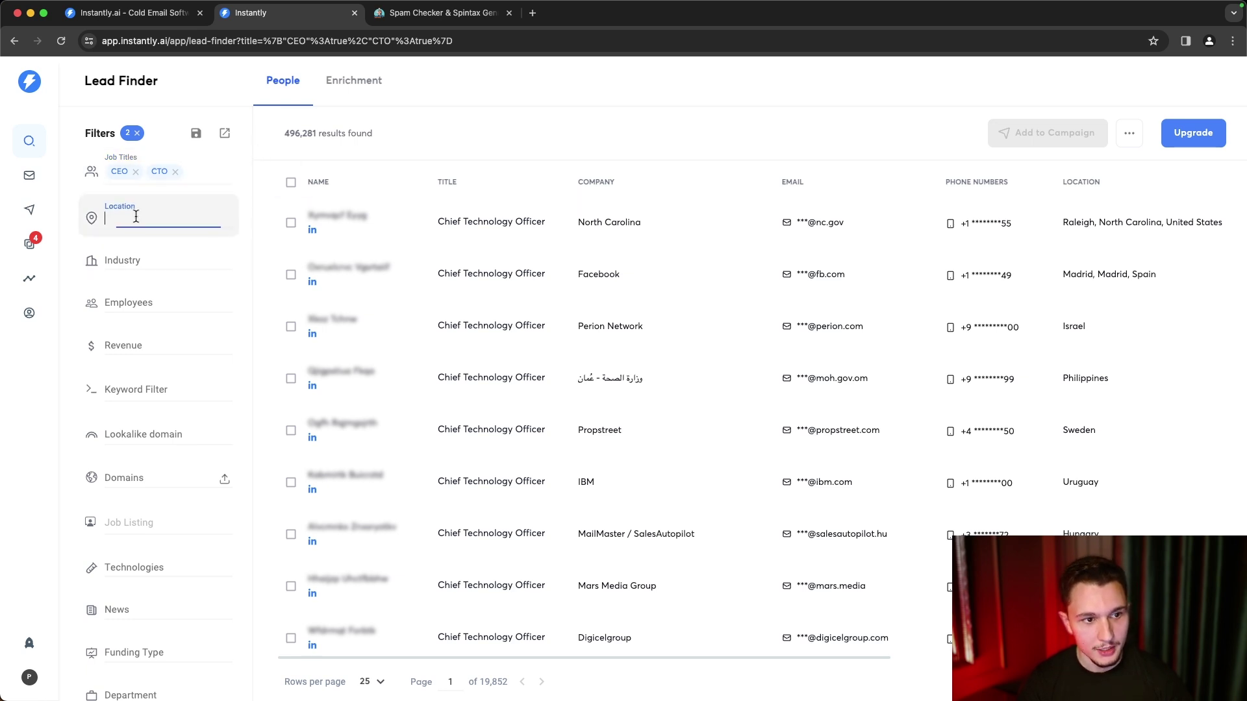
type("unites")
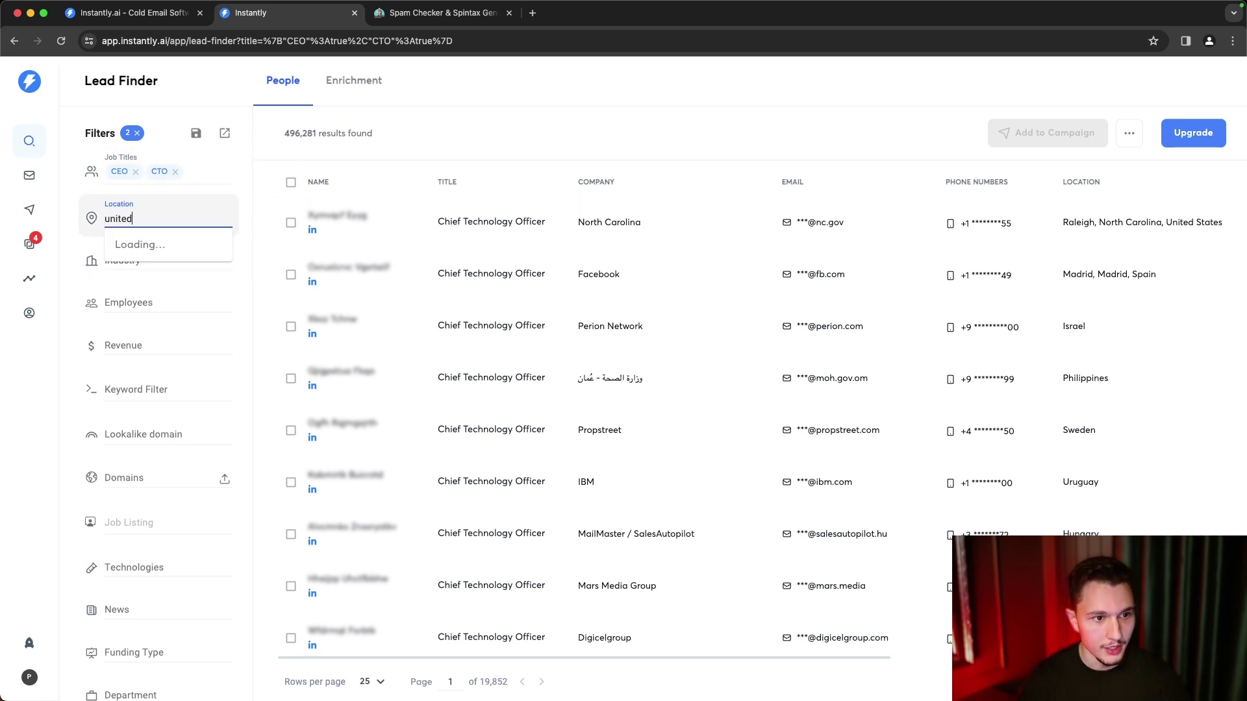
left_click(164, 292)
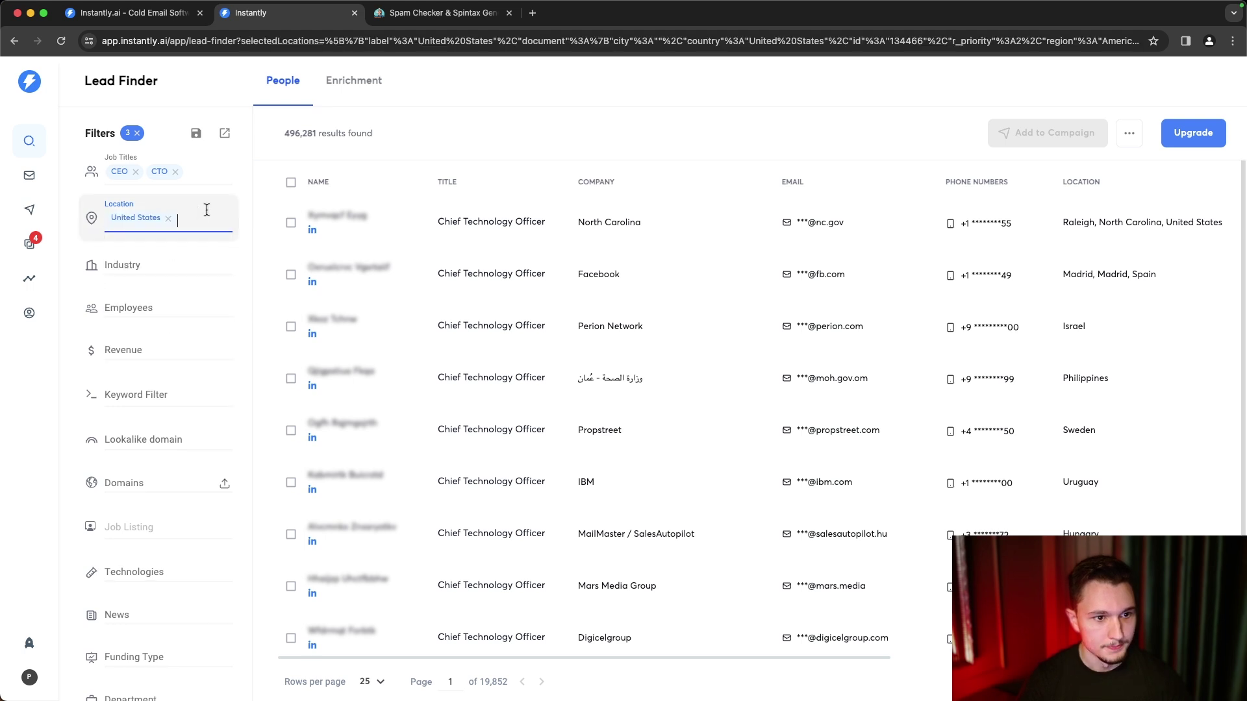
- Restrict the Industry filter to Design under Business Services
scroll(218, 237, "down", 2)
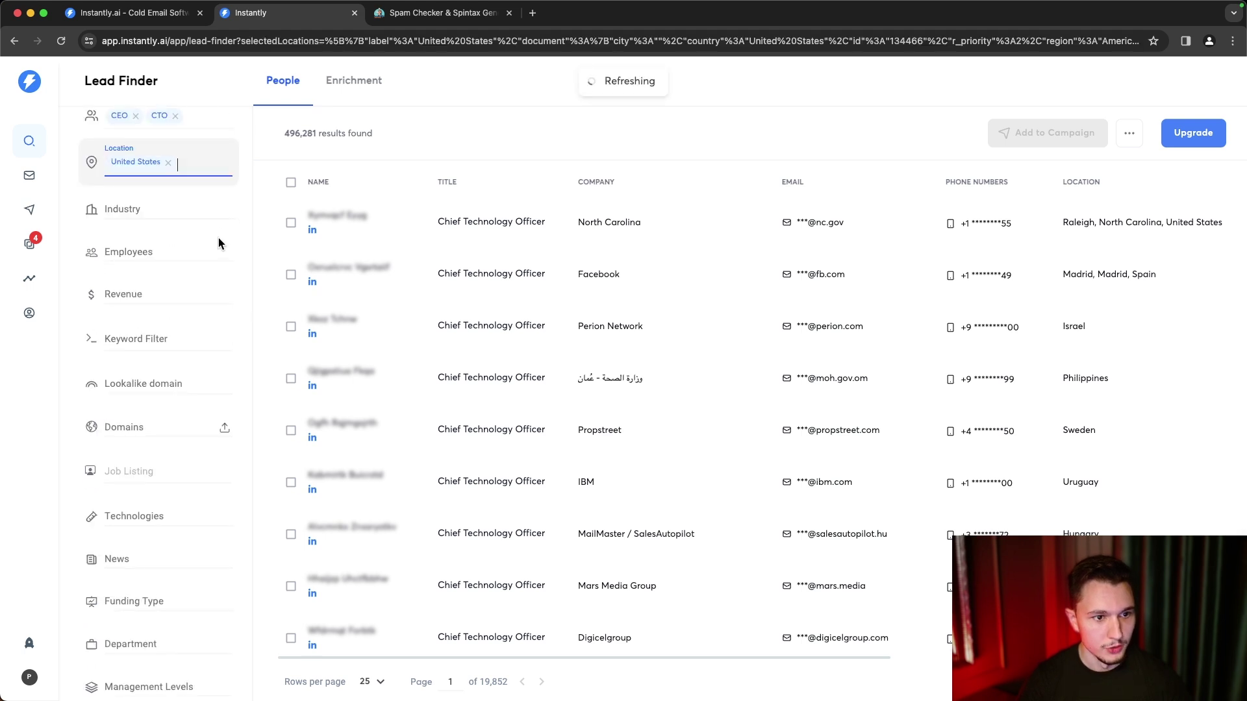
left_click(123, 205)
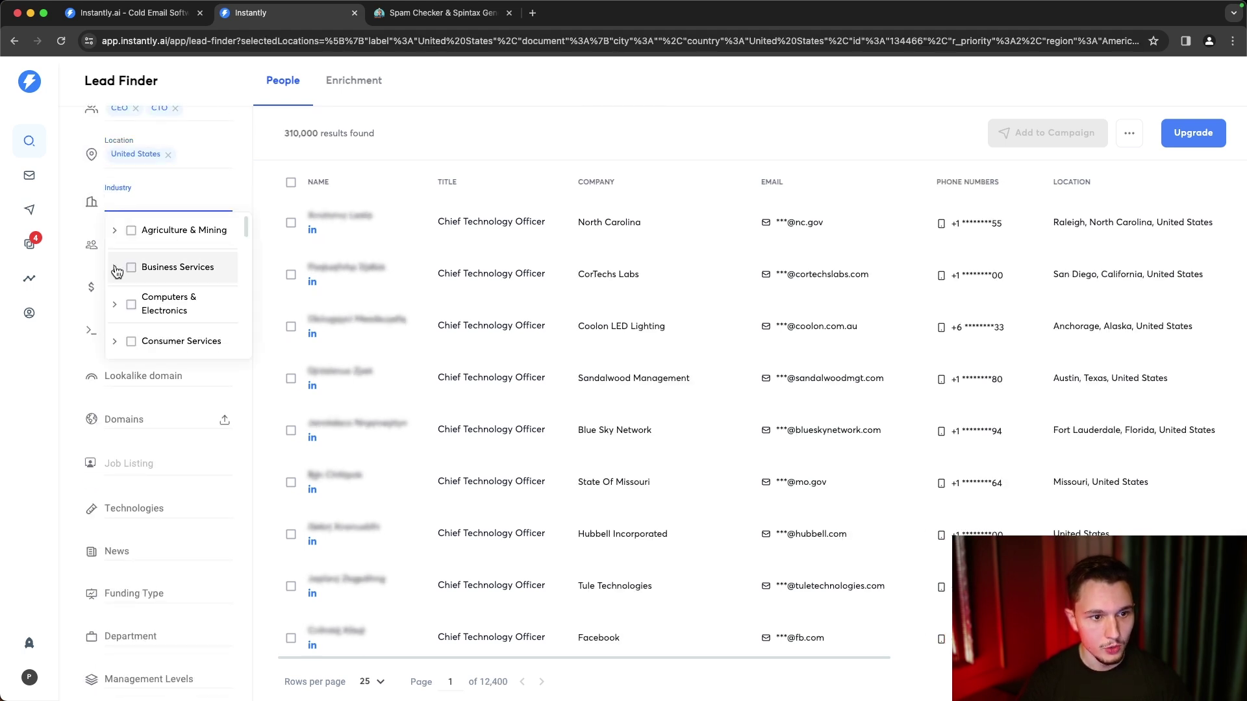
left_click(116, 269)
scroll(137, 318, "down", 2)
scroll(135, 299, "down", 2)
left_click(136, 261)
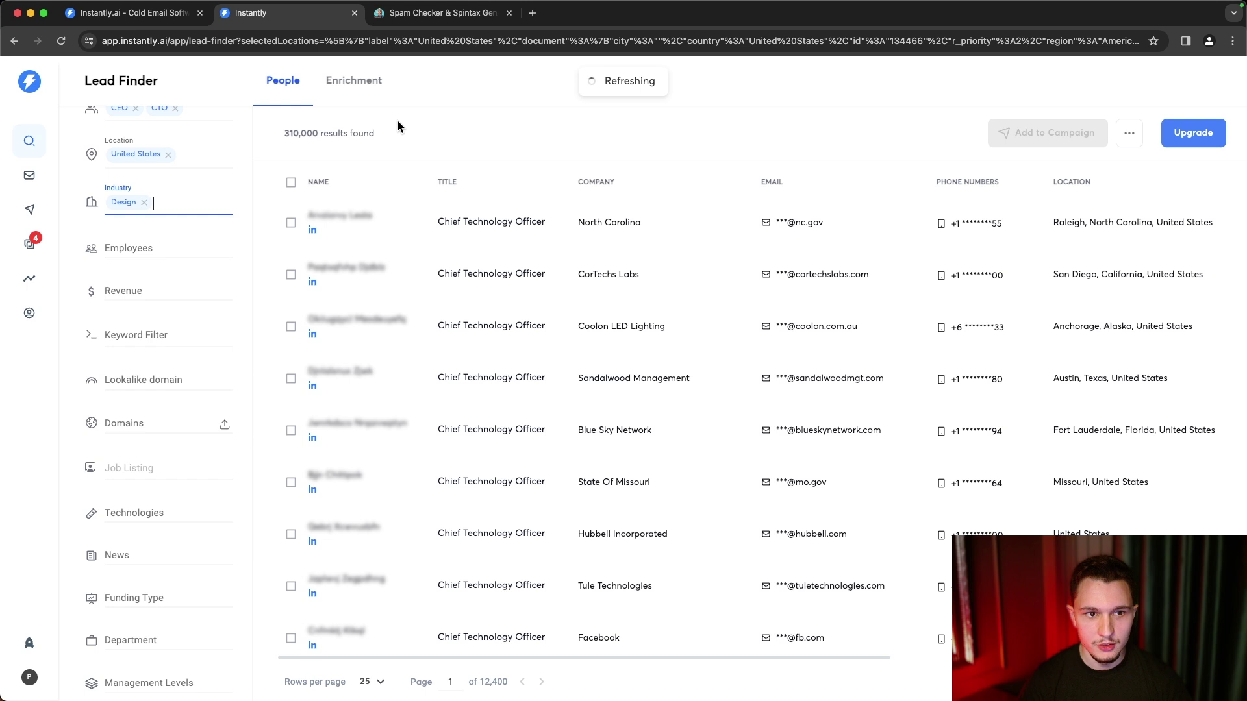
- Include companies with 100 - 250 and 250 - 1000 employees, leaving 260 results
left_click(163, 250)
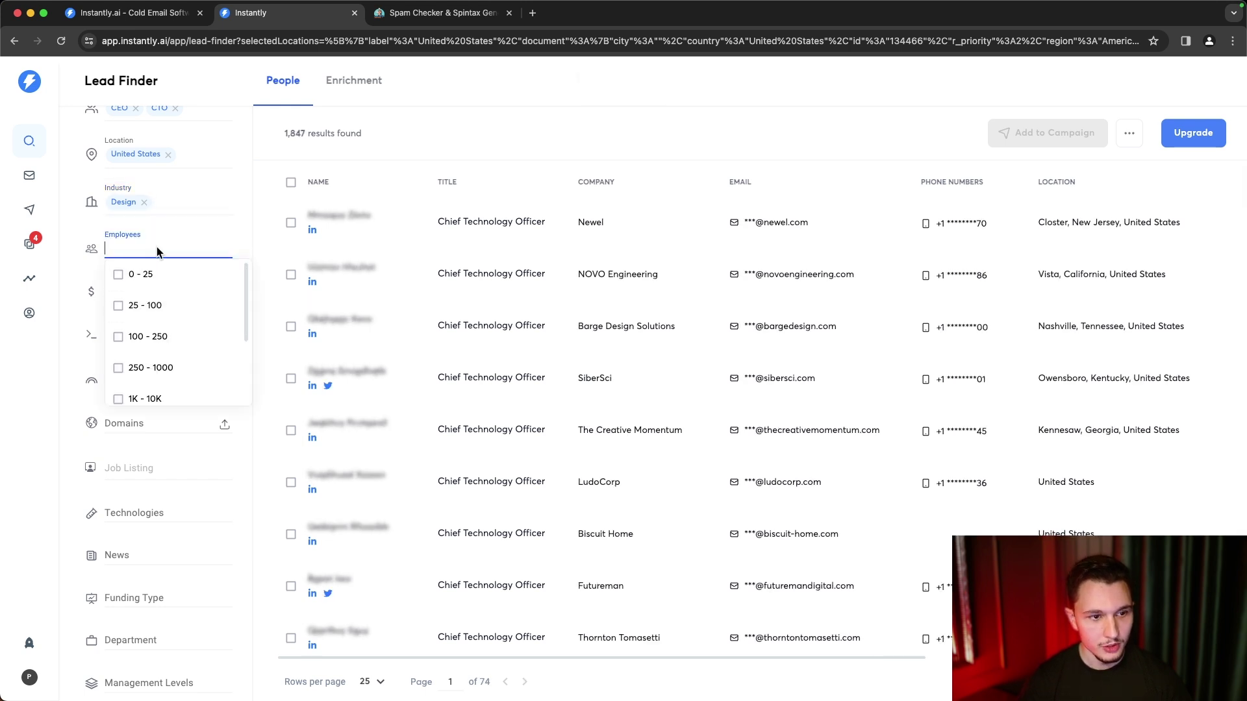
left_click(117, 342)
left_click(117, 390)
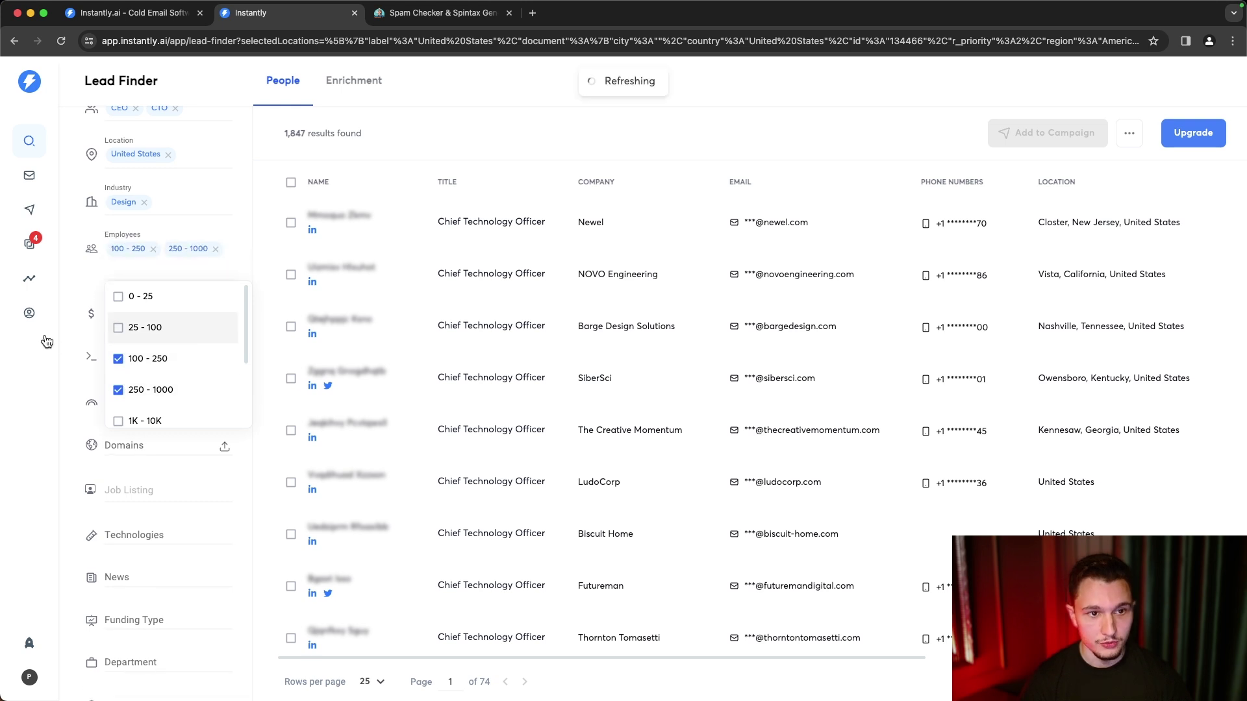
left_click(44, 373)
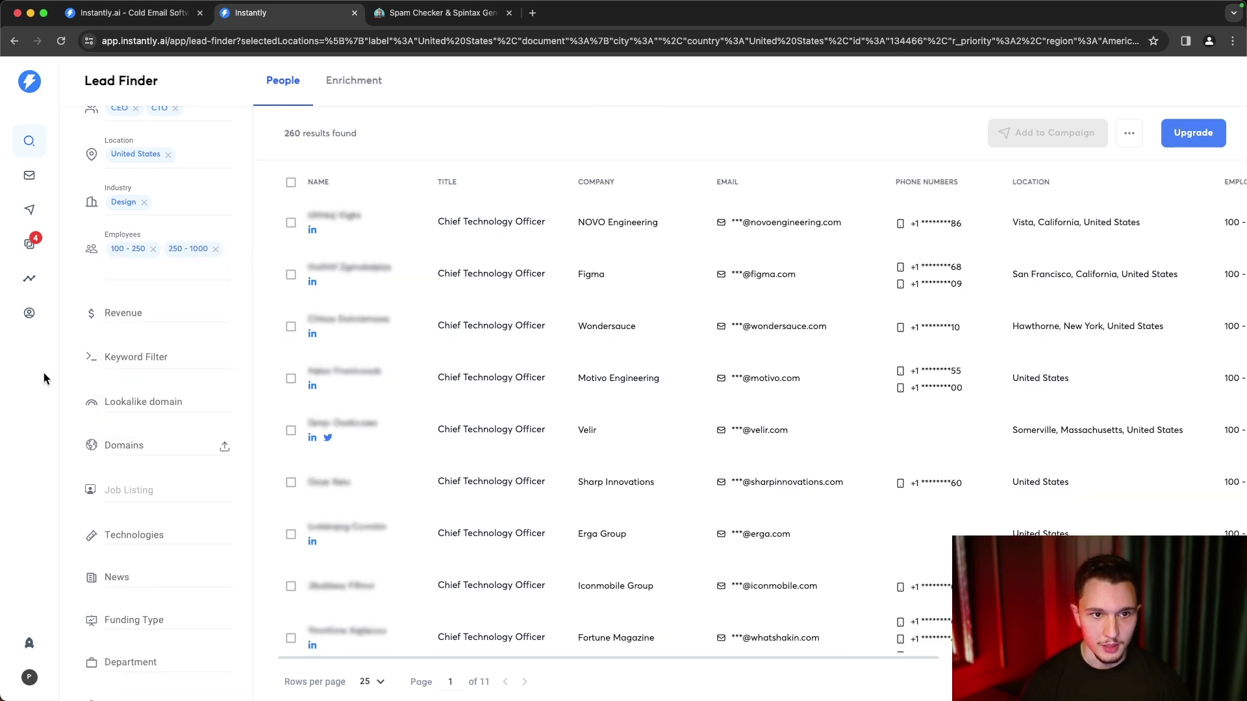
left_click_drag(282, 136, 357, 135)
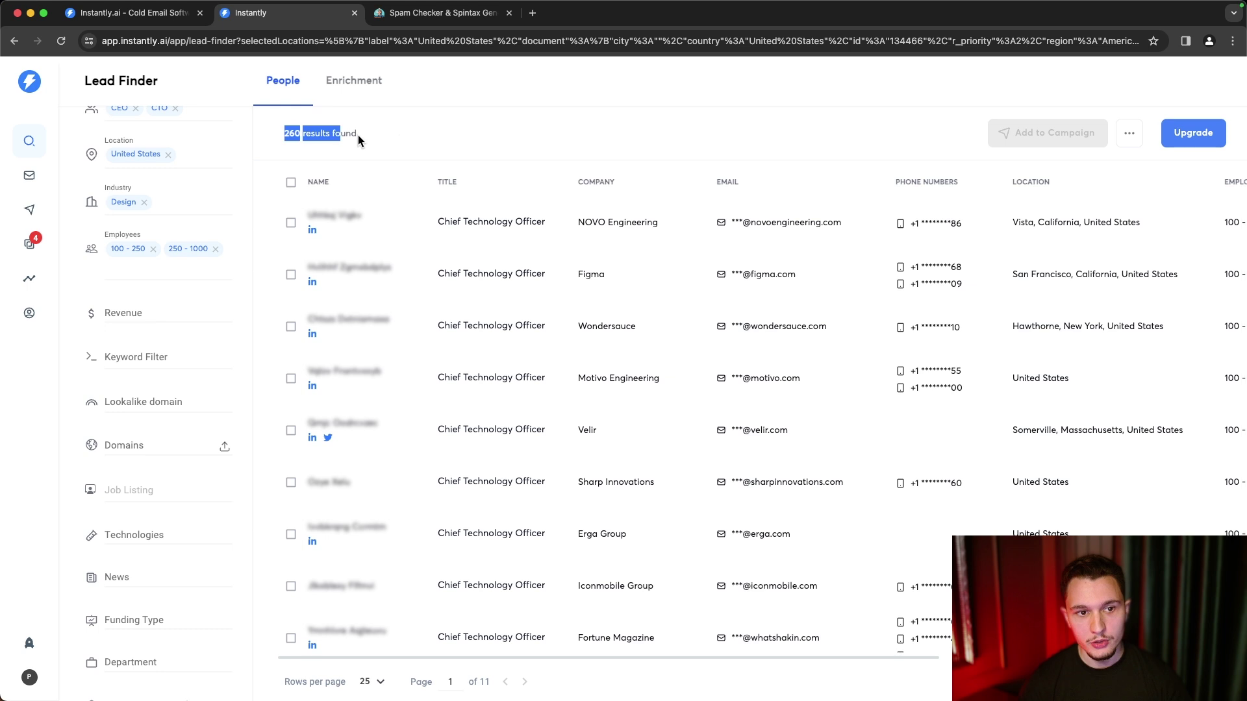
left_click(400, 136)
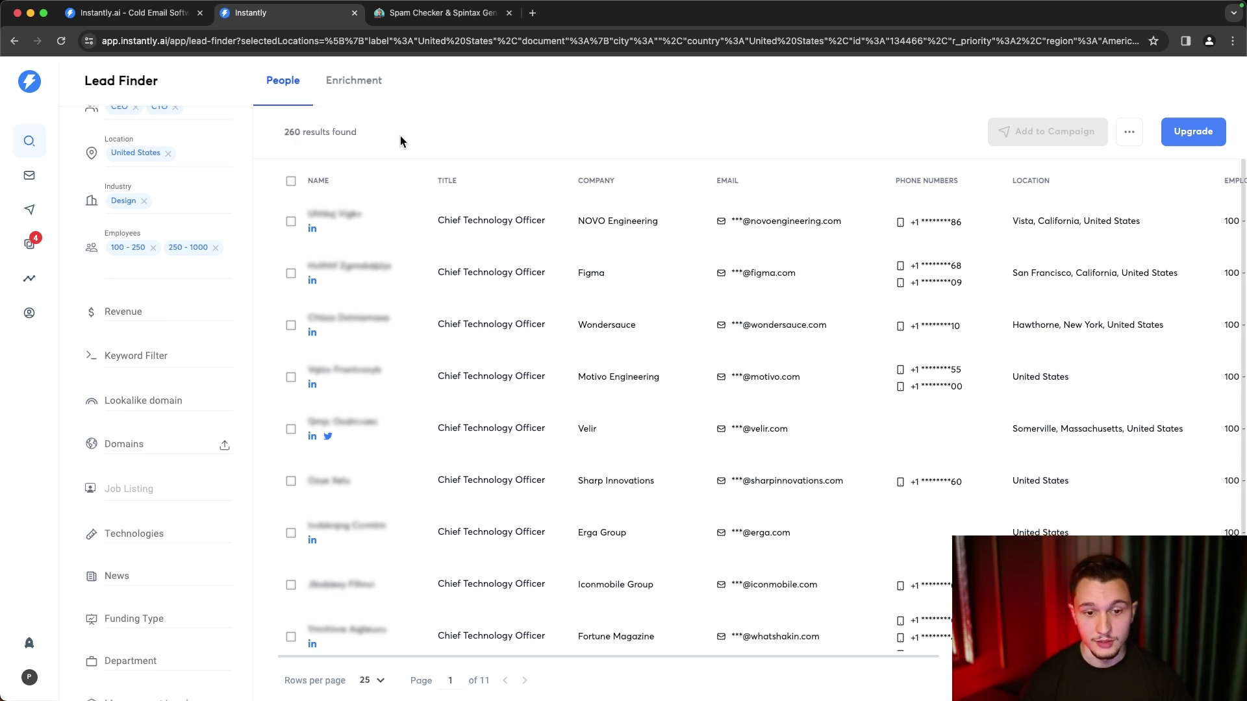
scroll(424, 267, "down", 3)
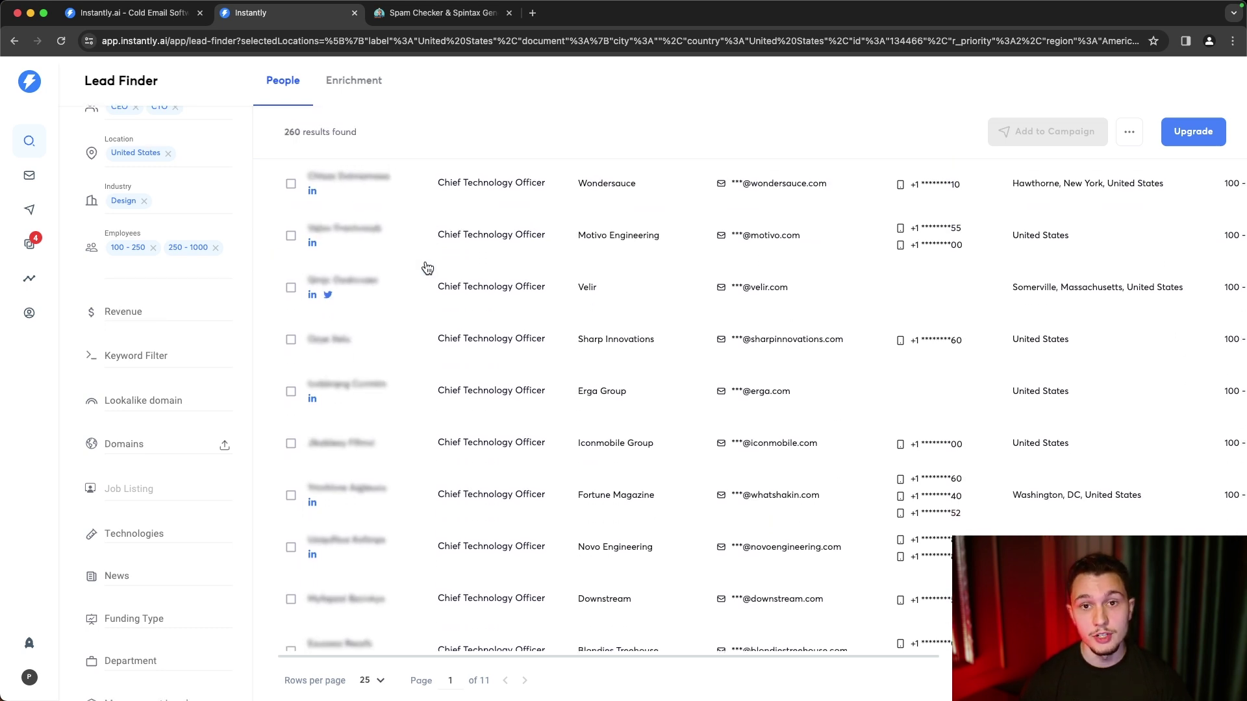
scroll(427, 268, "up", 3)
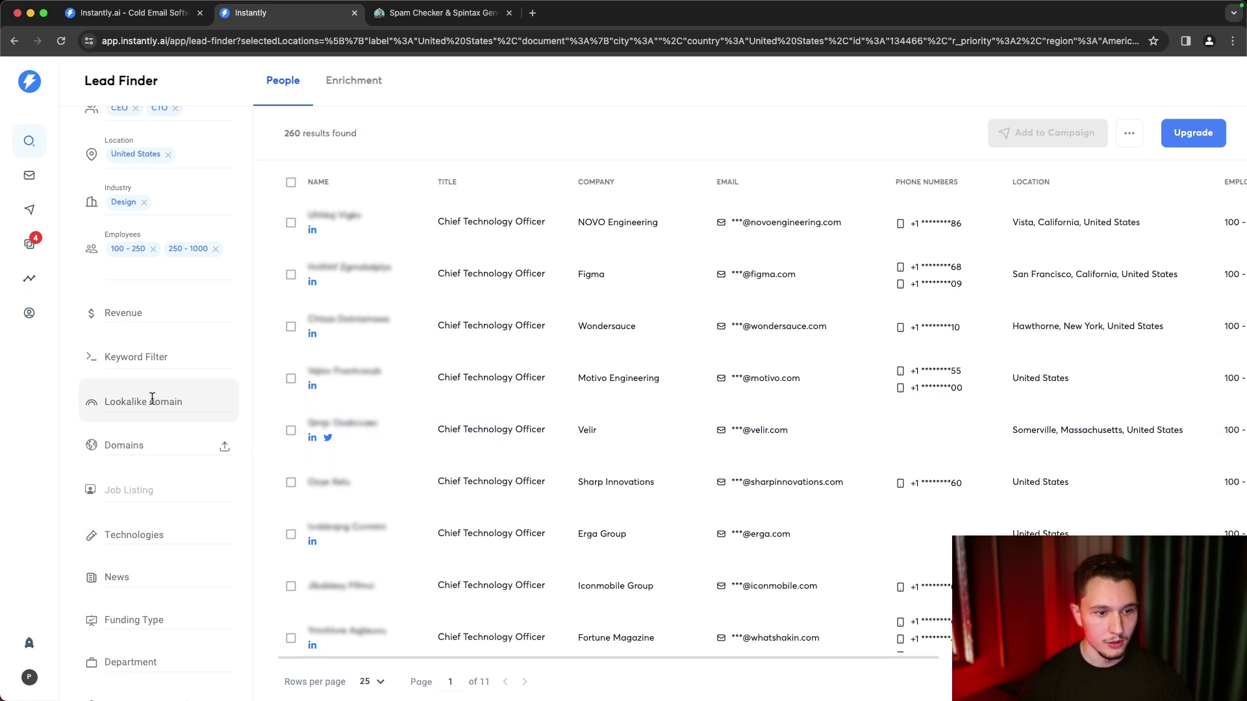
scroll(149, 399, "down", 2)
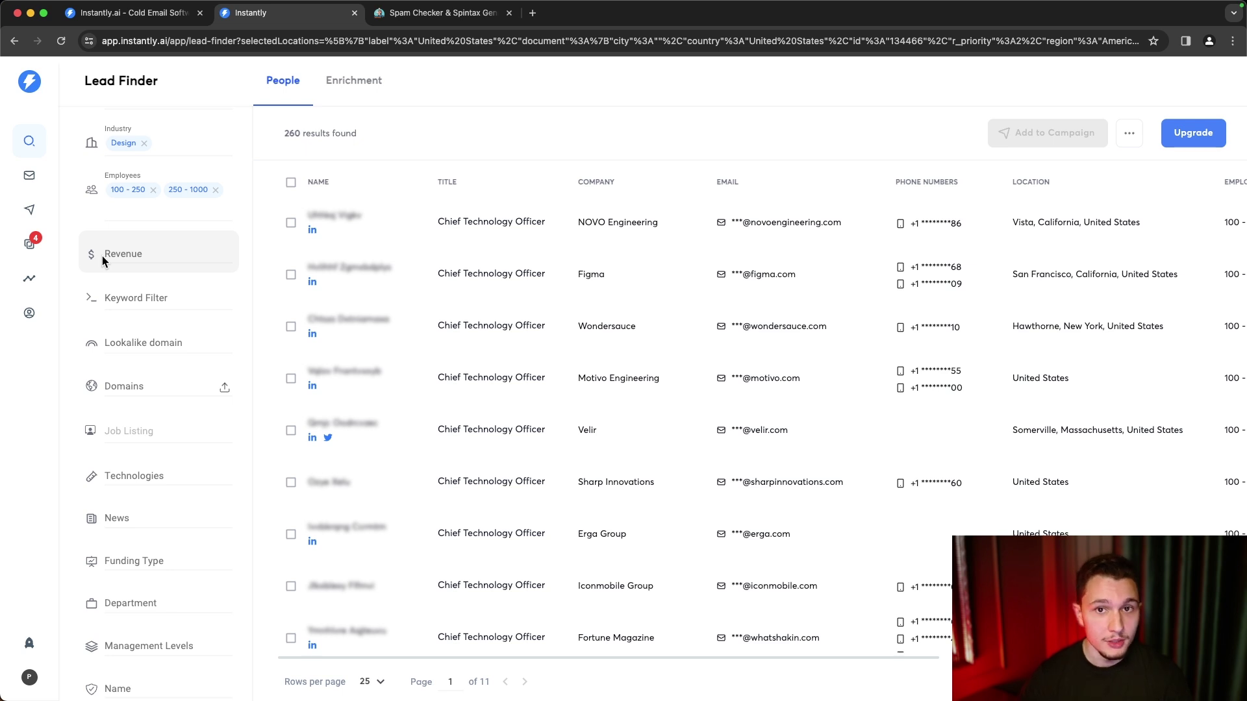
- Look through the Revenue and Technologies filter options without choosing any, then focus Lookalike domain
left_click(103, 256)
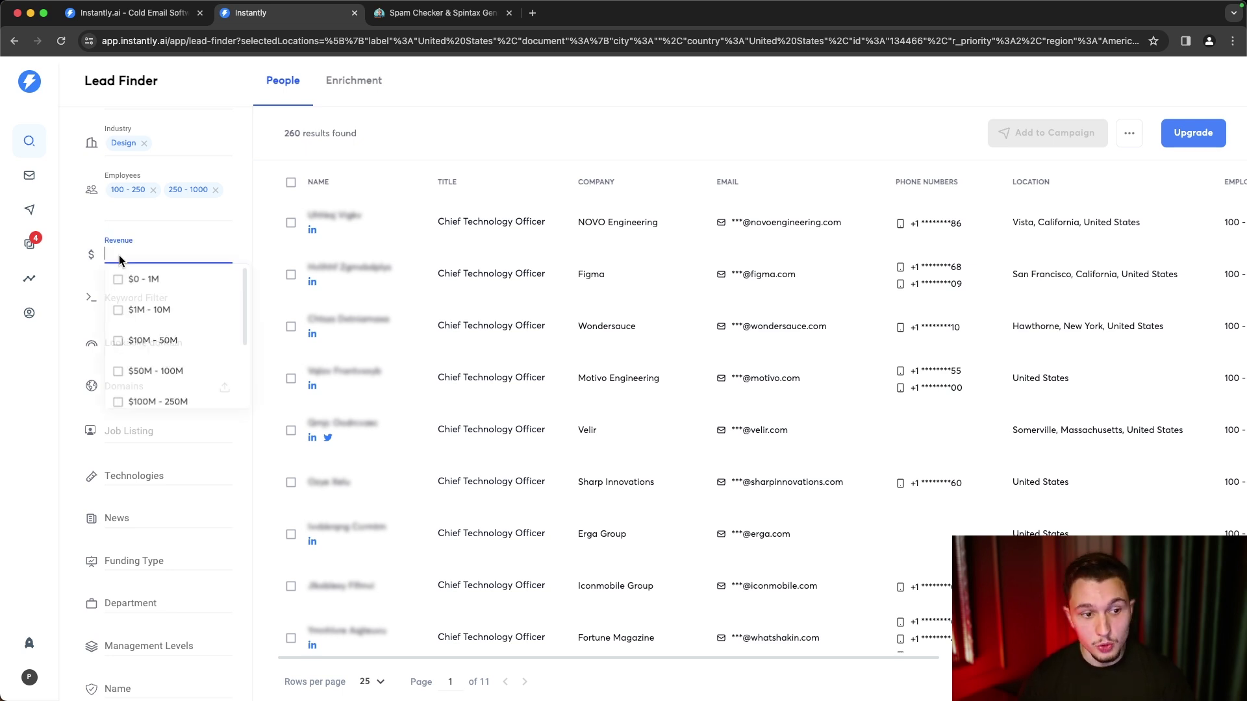
left_click(77, 262)
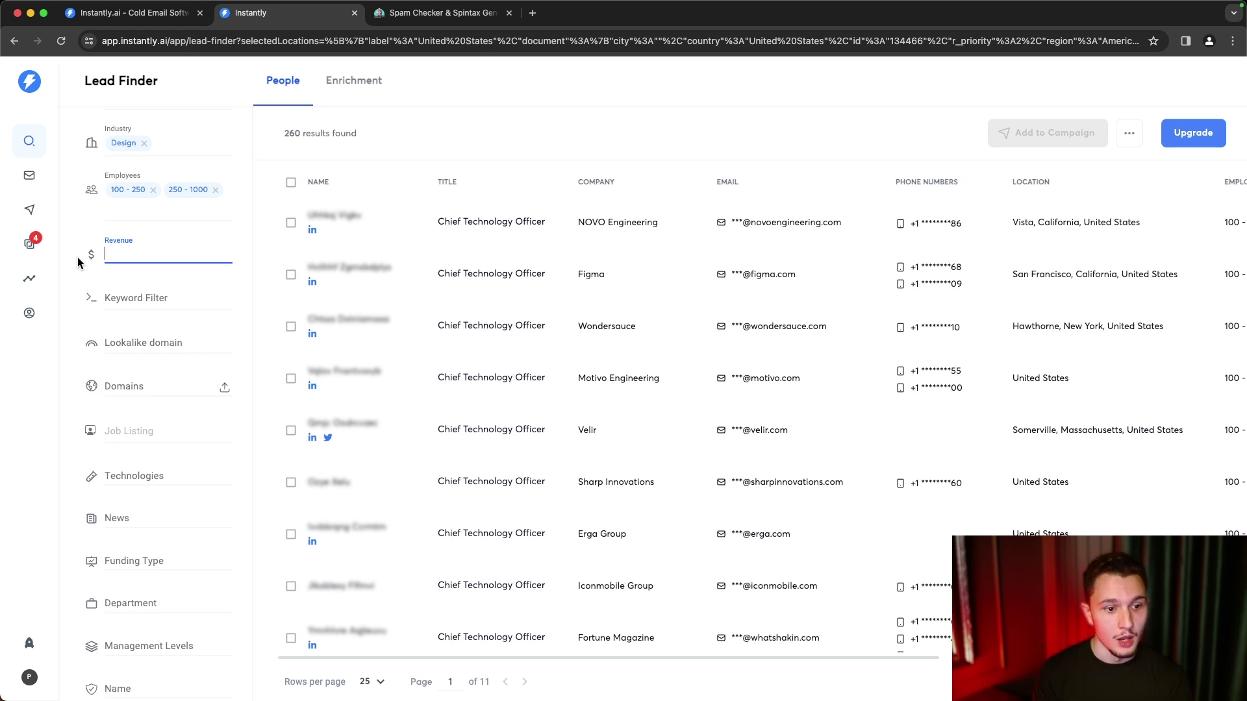
left_click(115, 476)
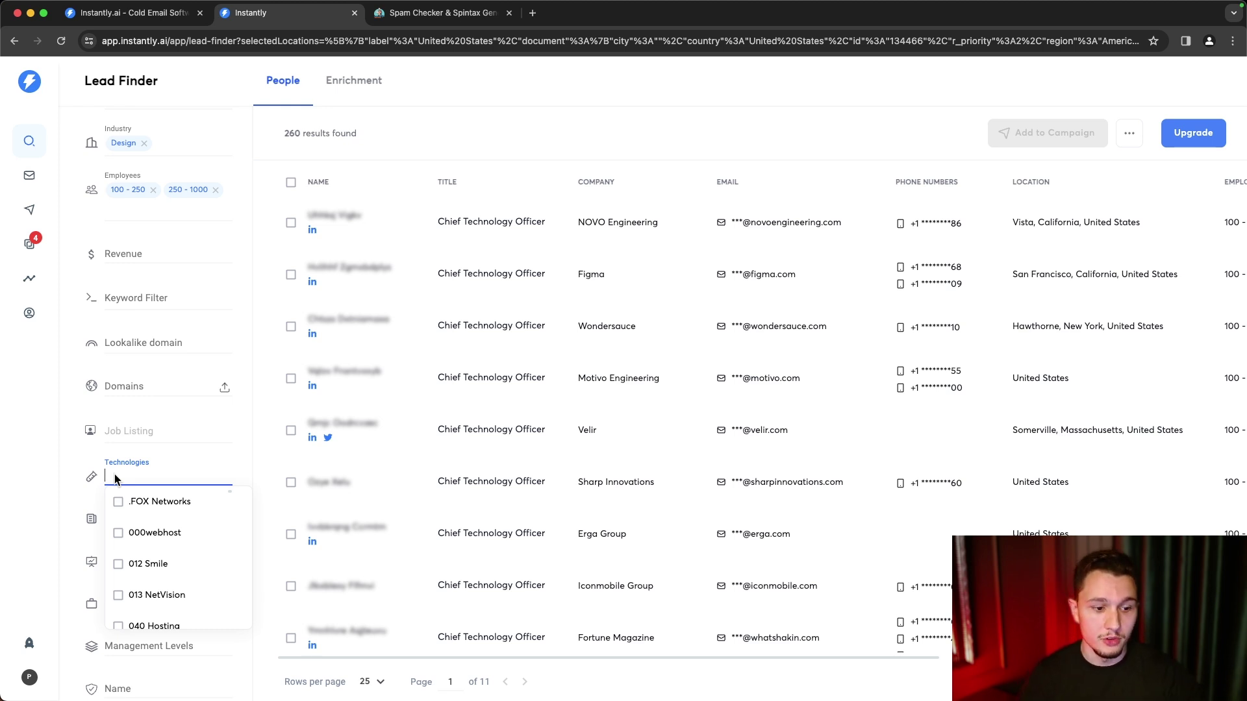
left_click(73, 466)
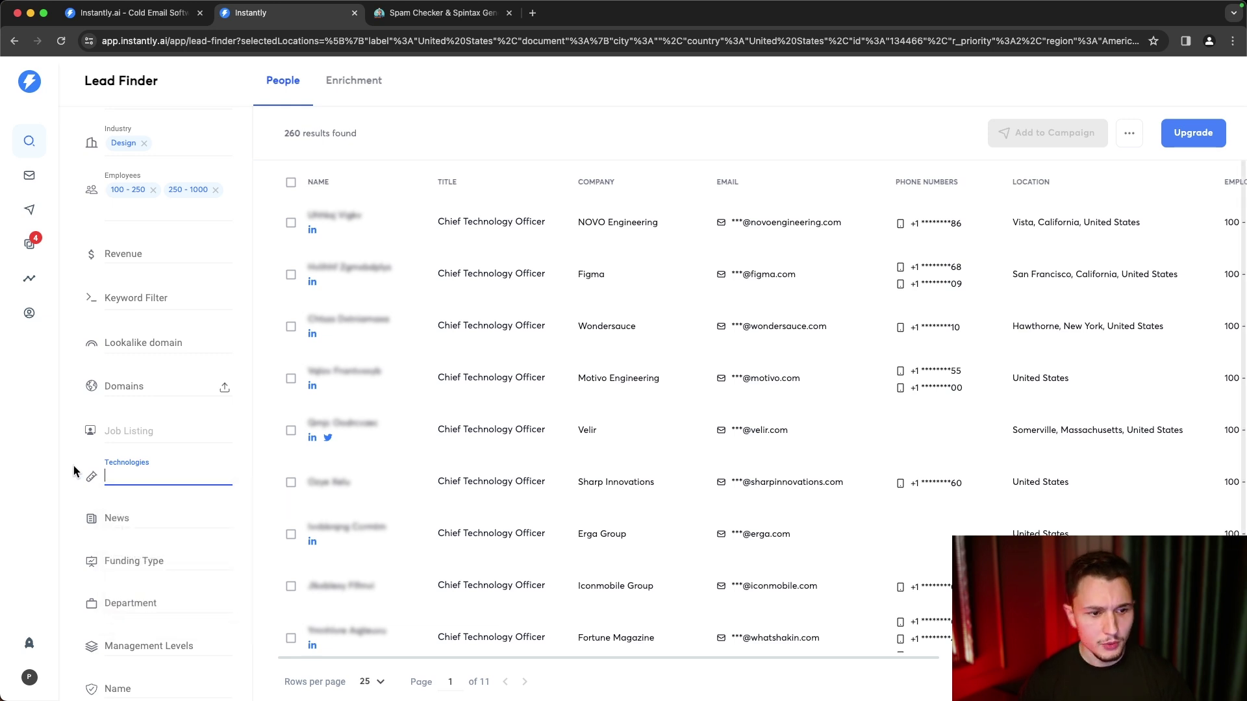
scroll(72, 395, "down", 1)
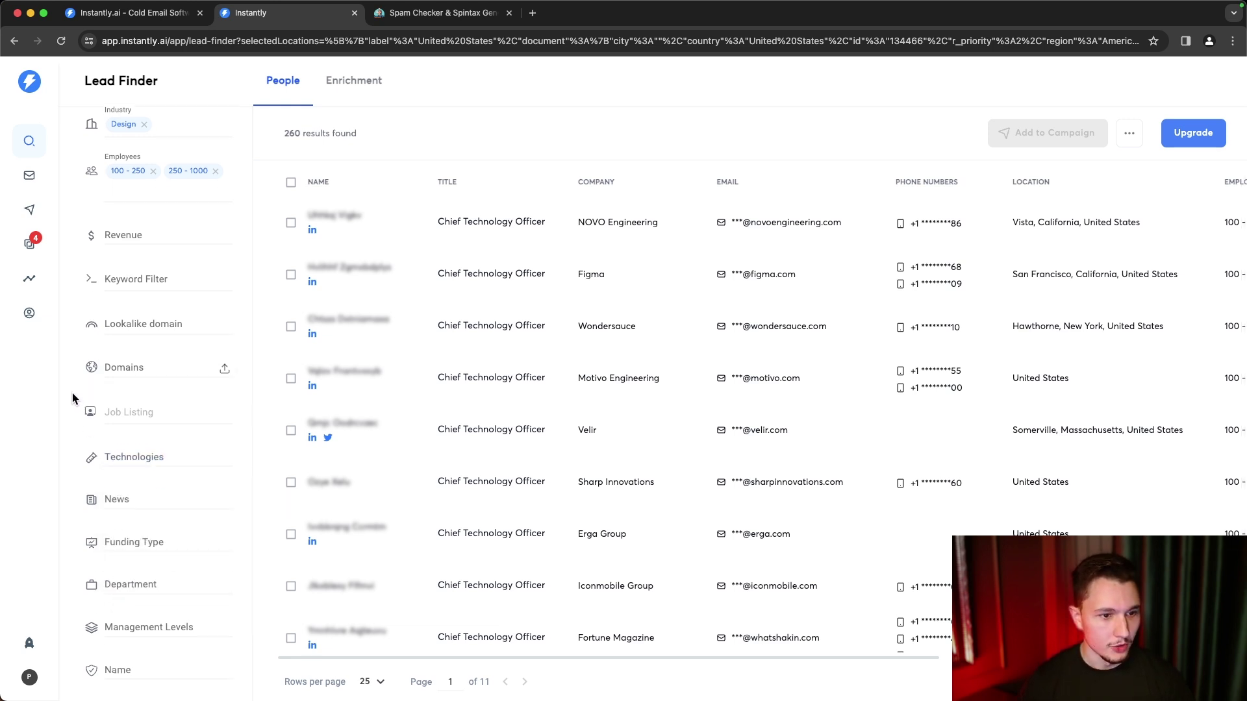
left_click(117, 327)
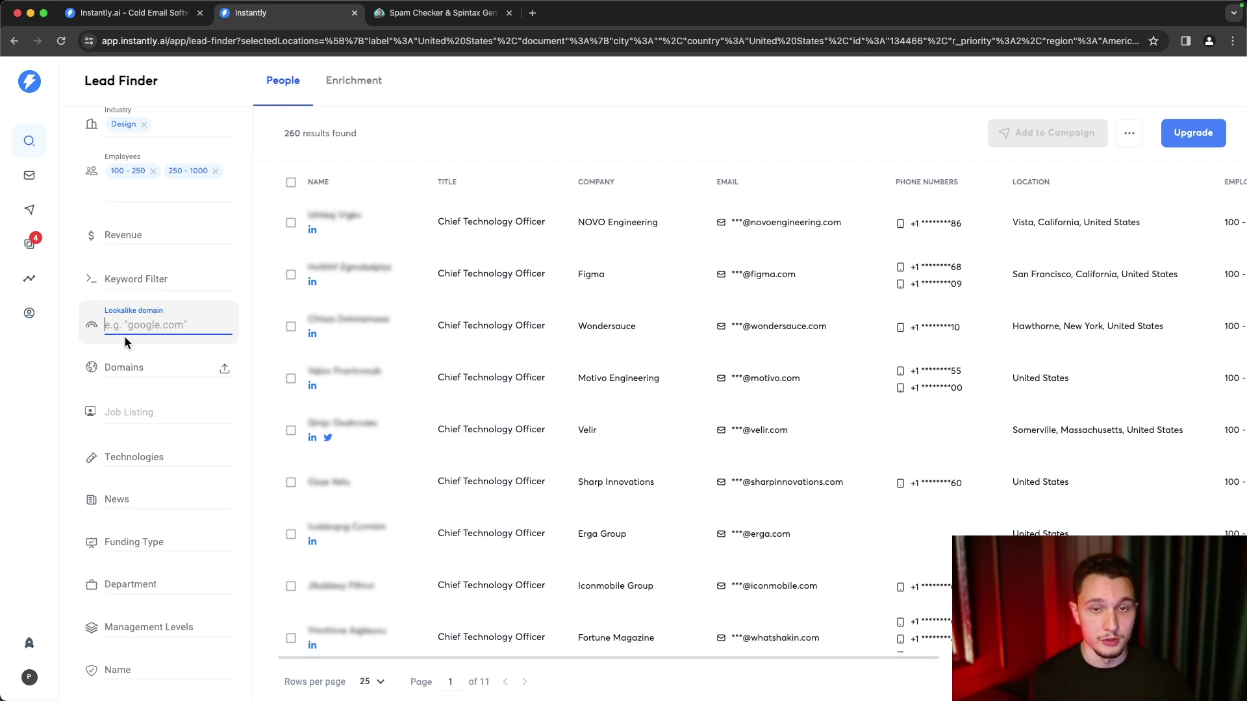
- Try dfymeetings.com as a lookalike domain, then clear it again
type("dfymeetings.com")
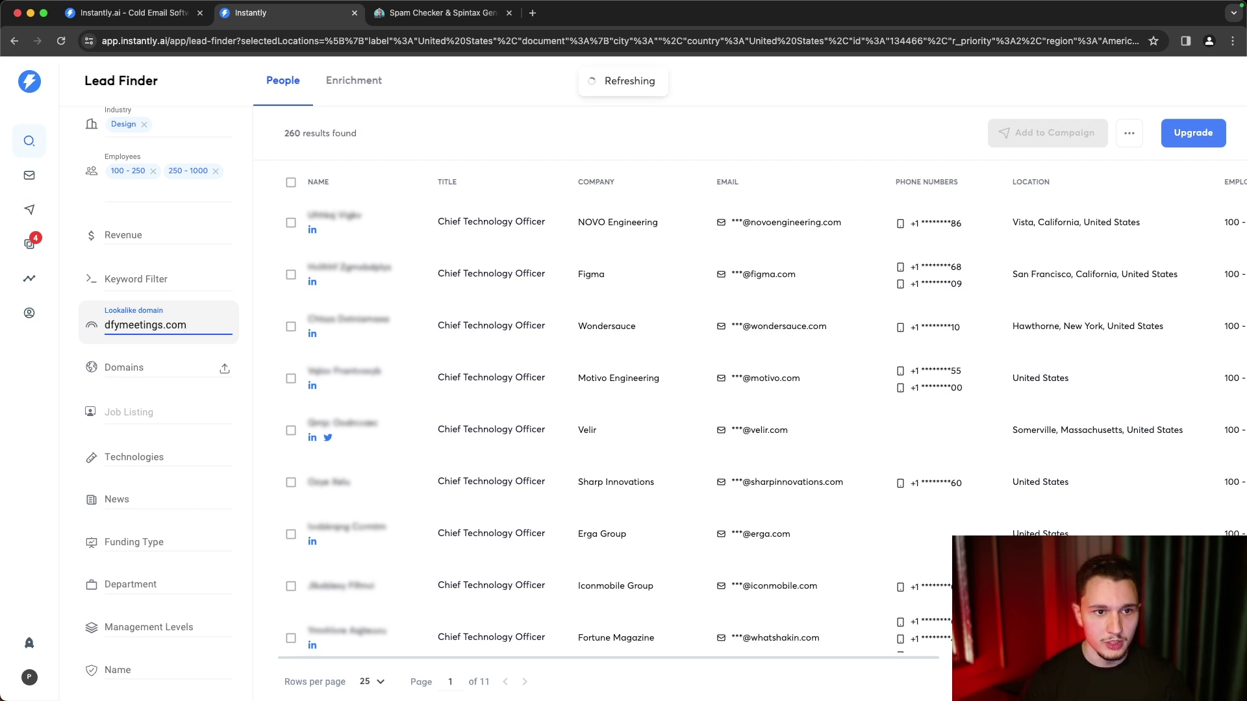
left_click_drag(187, 325, 103, 326)
key("BackSpace")
left_click(73, 343)
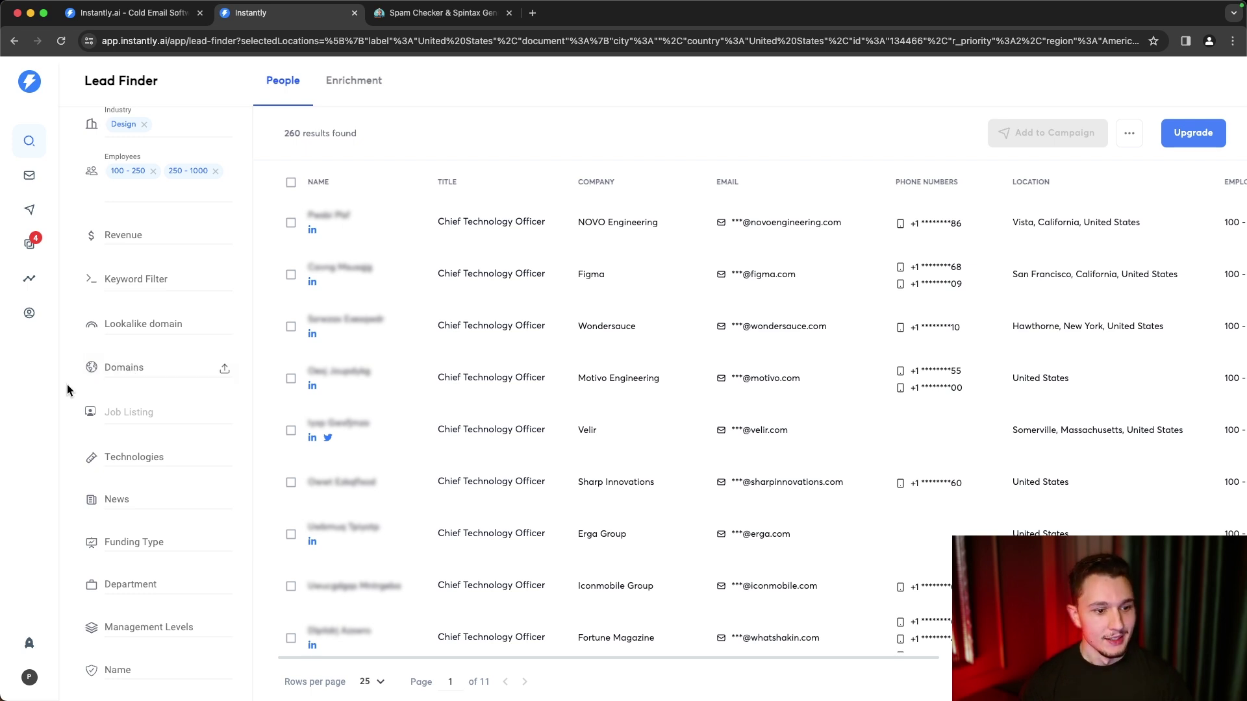
- Focus the company Domains filter and open a new blank browser tab
scroll(67, 384, "down", 1)
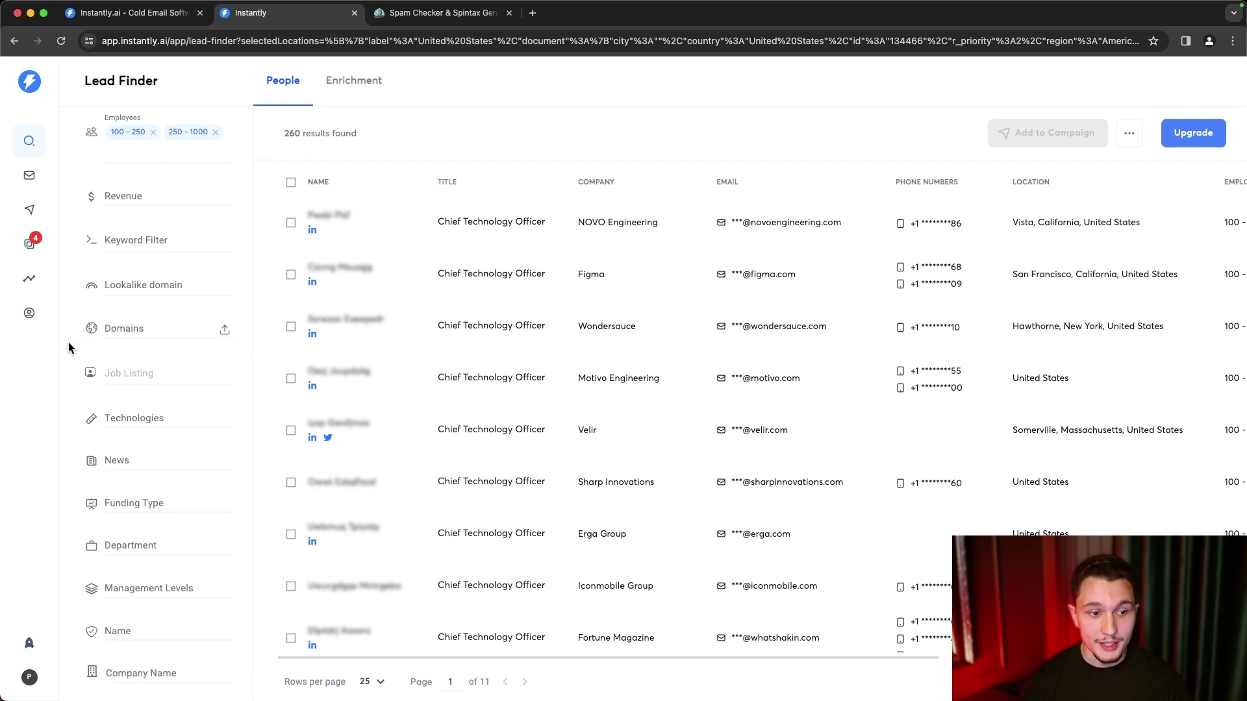
left_click(111, 329)
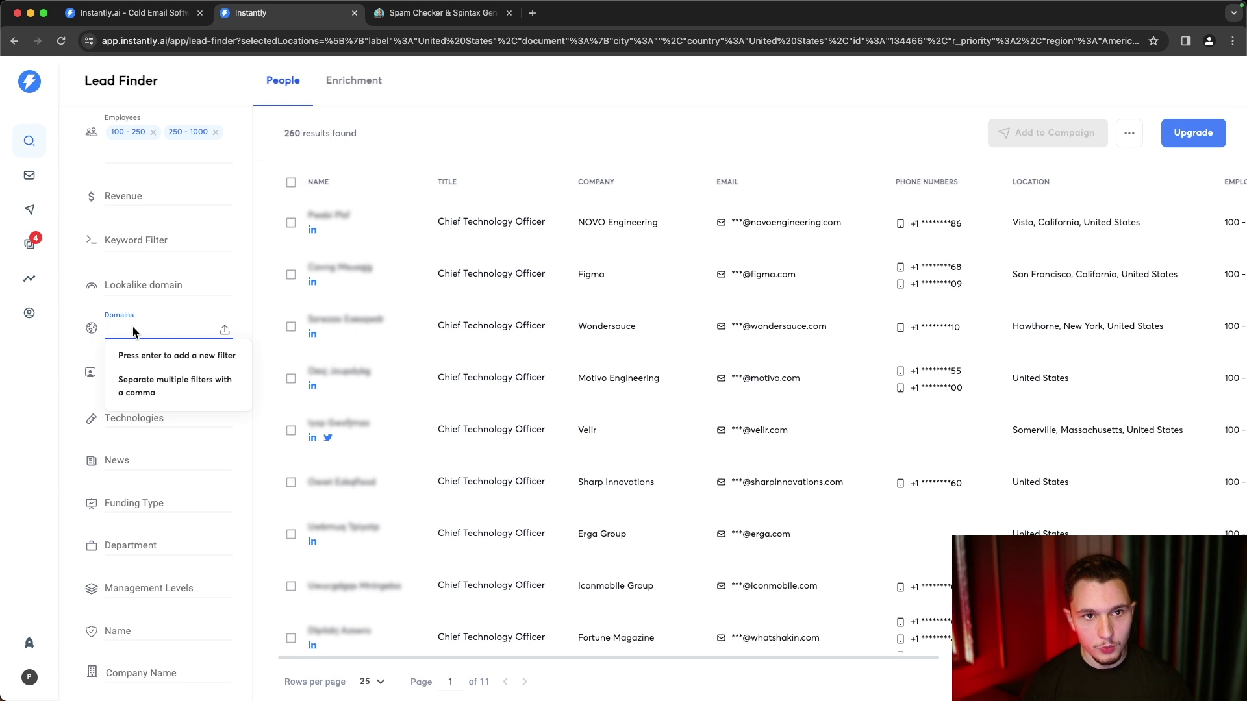
left_click(533, 14)
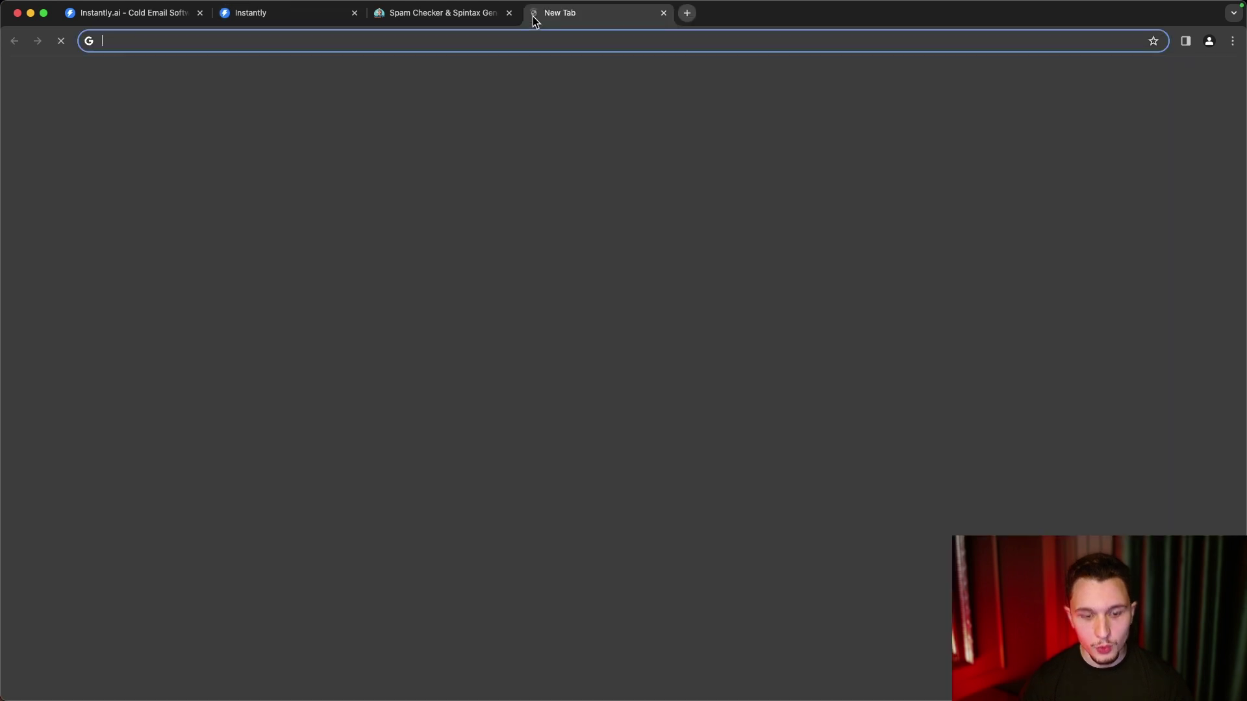
- Go to clutch.co and search for lead generation services
type("clutch.co")
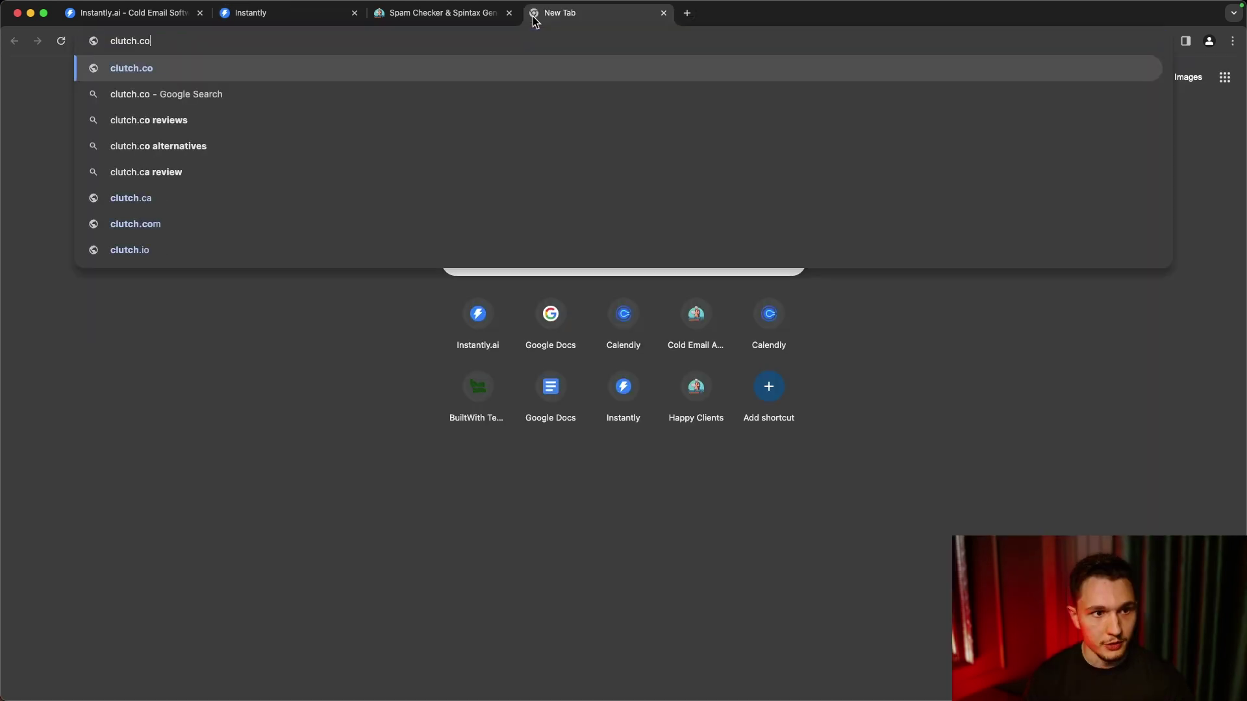
key("Return")
left_click(246, 407)
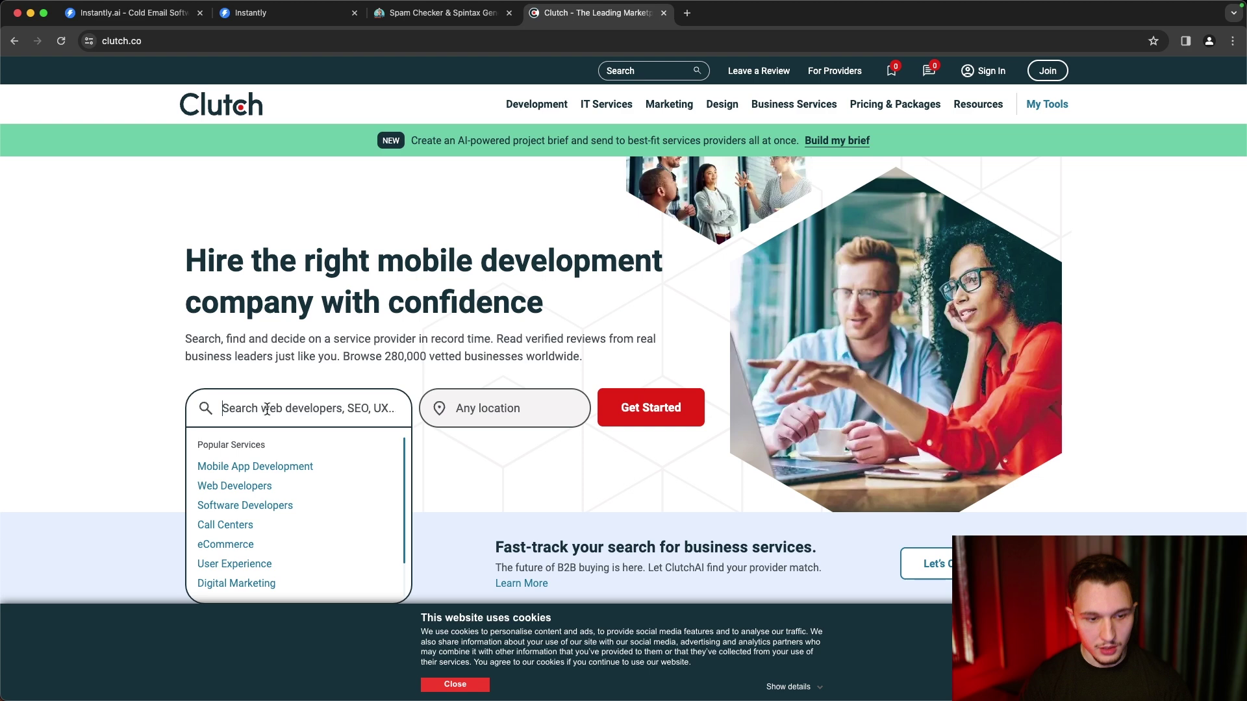
type("k")
key("BackSpace")
type("lead generatio")
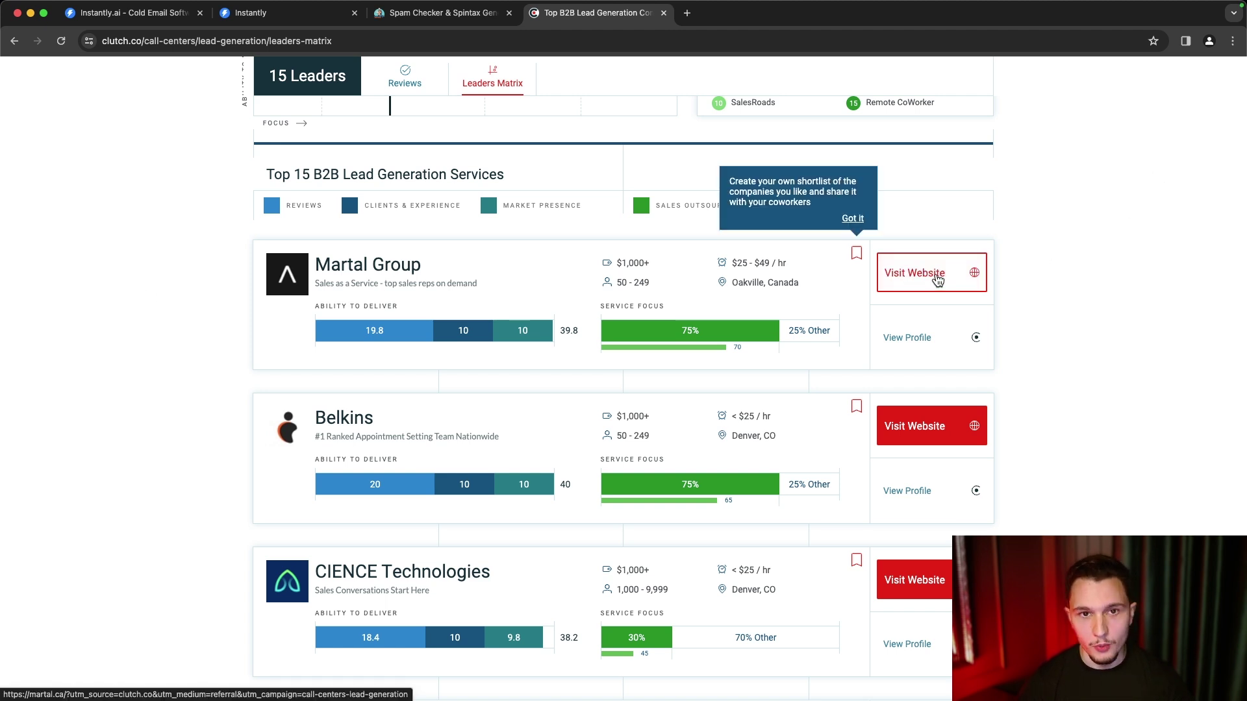
- Open Martal Group's website, copy its URL, and return to the Clutch ranking
left_click(937, 279)
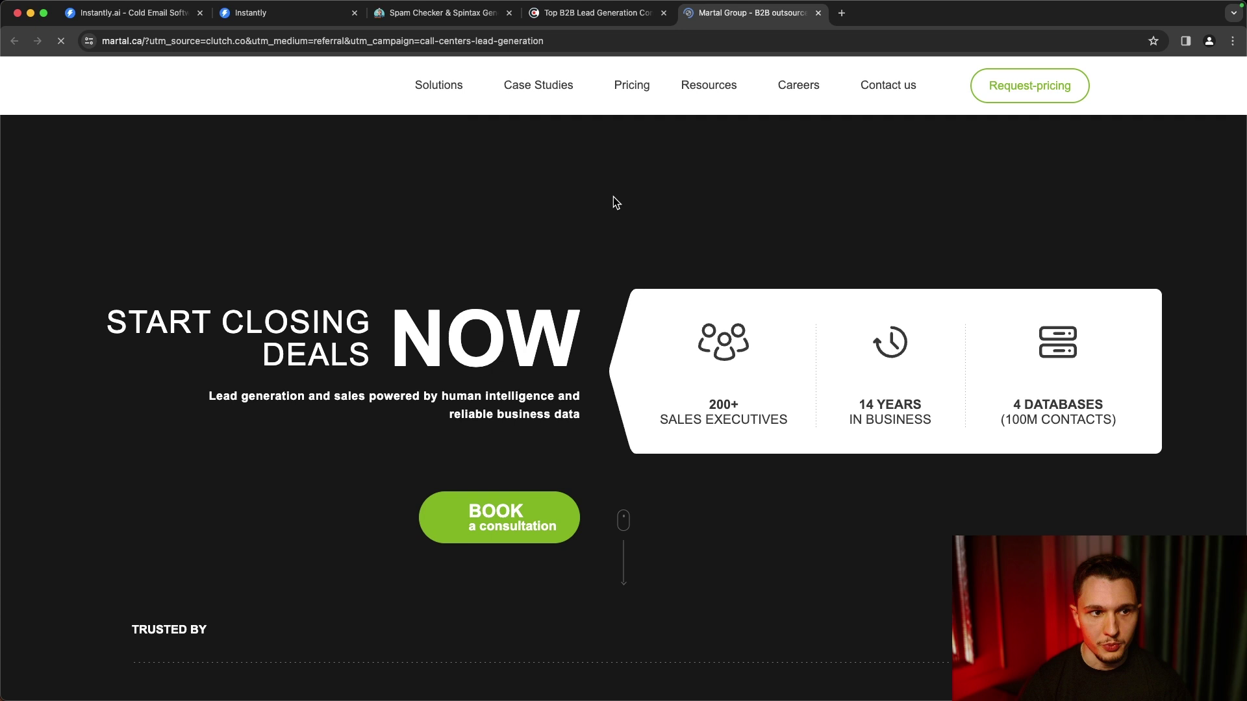
double_click(140, 42)
key("super+c")
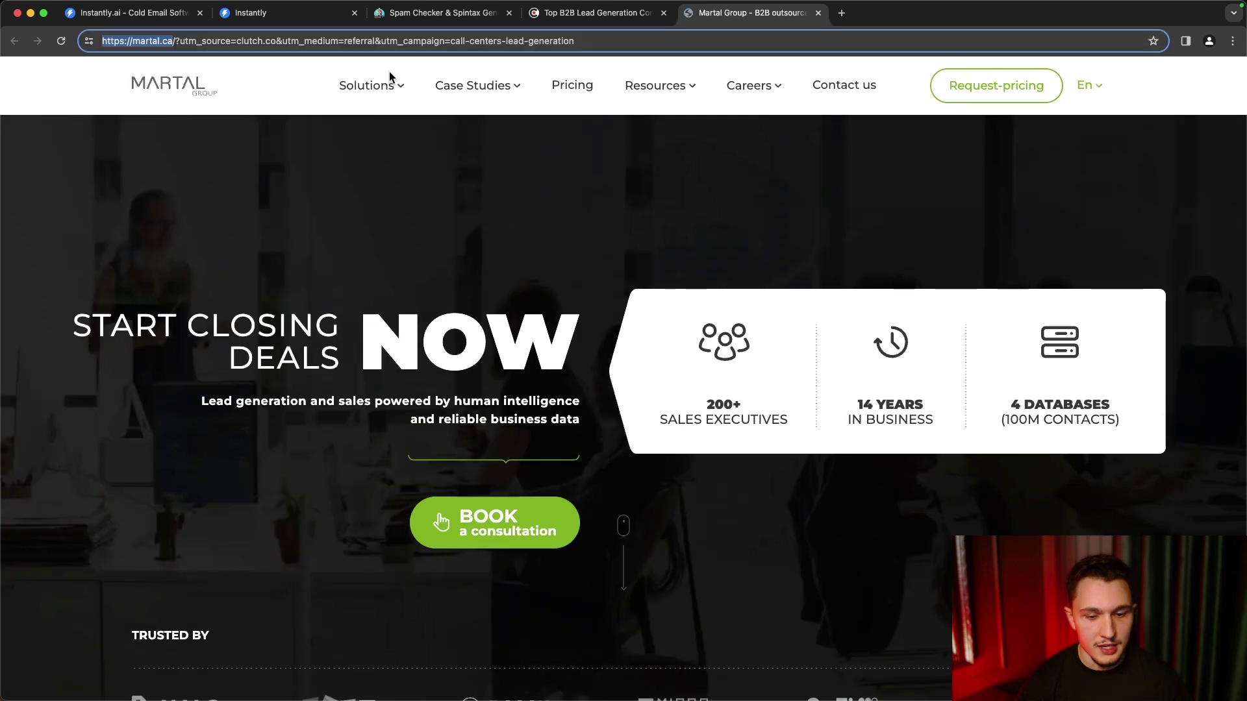
key("ctrl+shift+Tab")
scroll(616, 297, "down", 1)
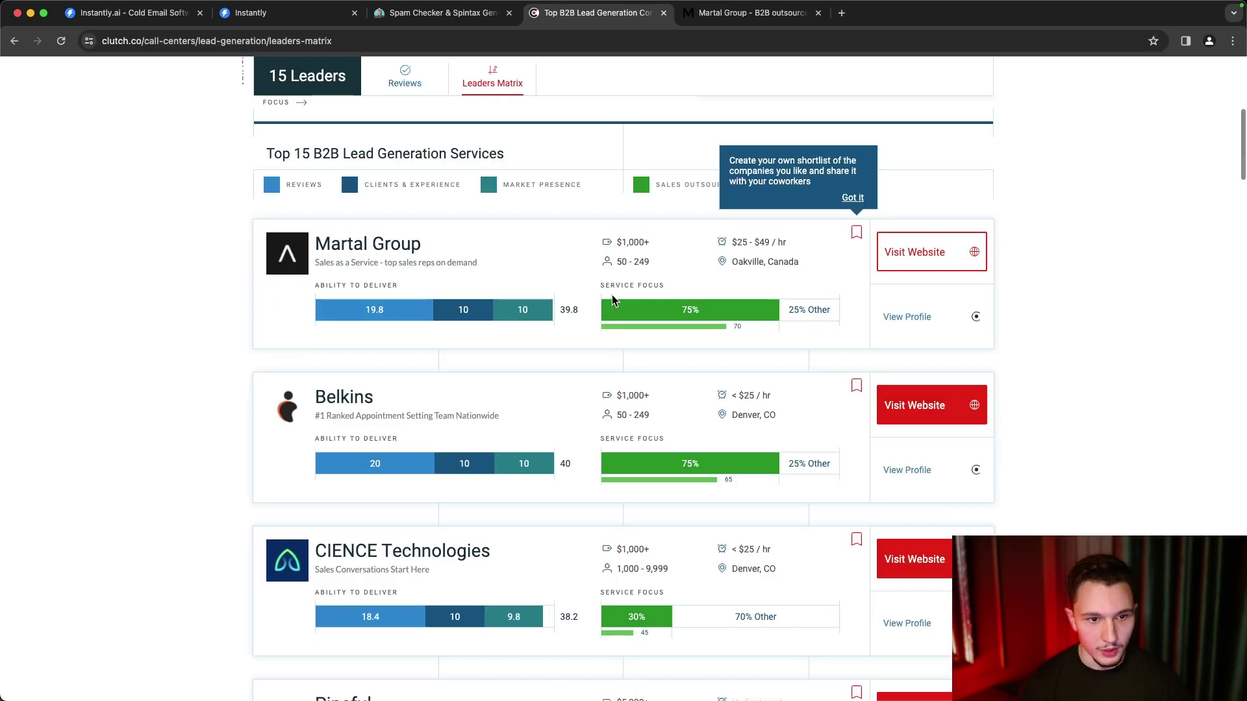
scroll(400, 504, "down", 3)
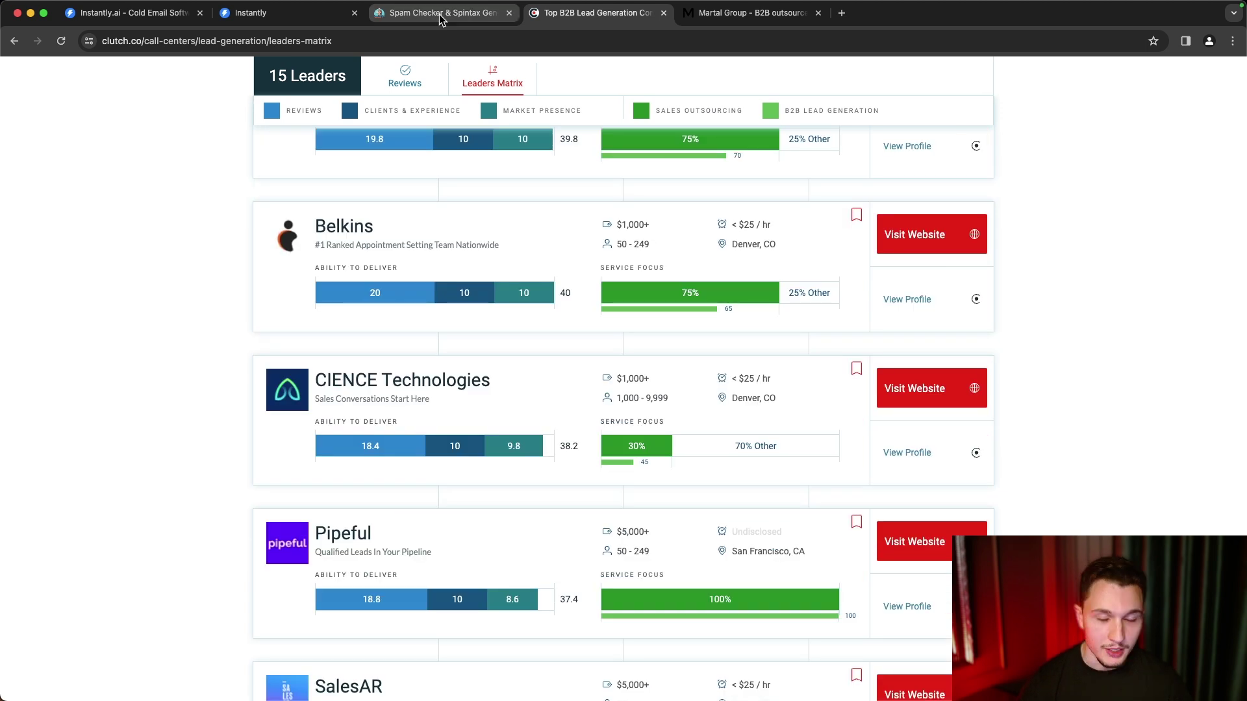
left_click(309, 16)
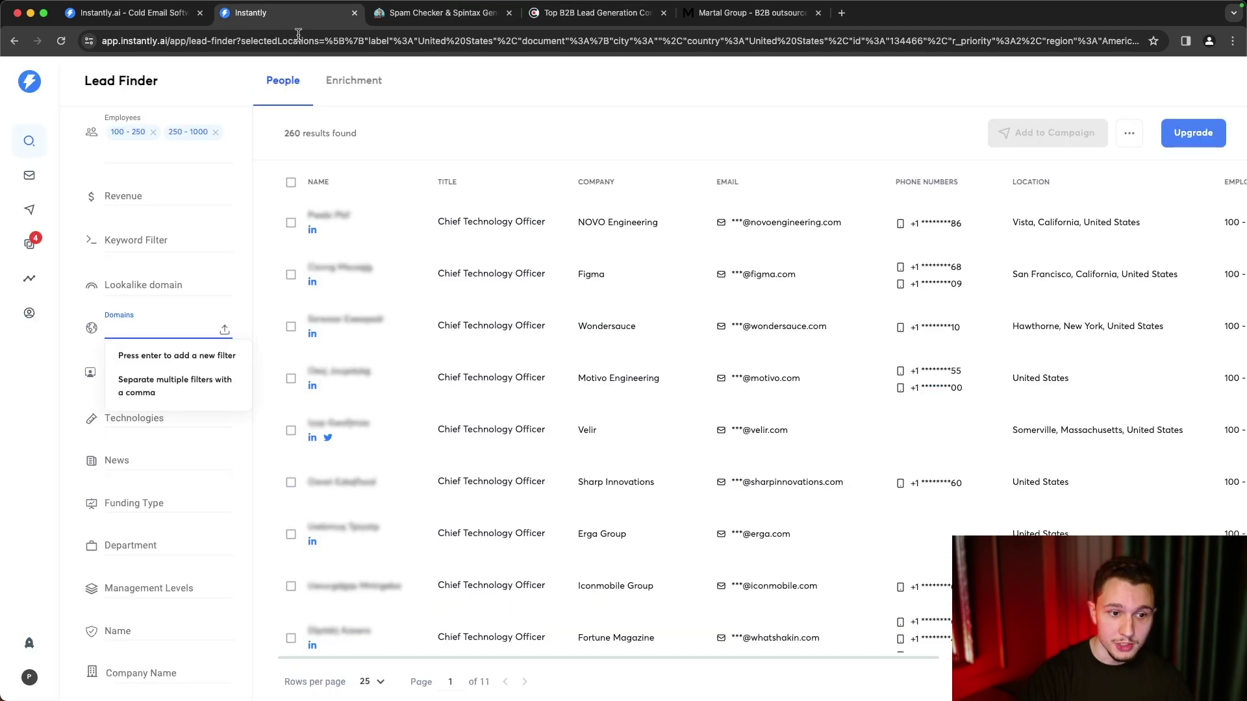
left_click(159, 333)
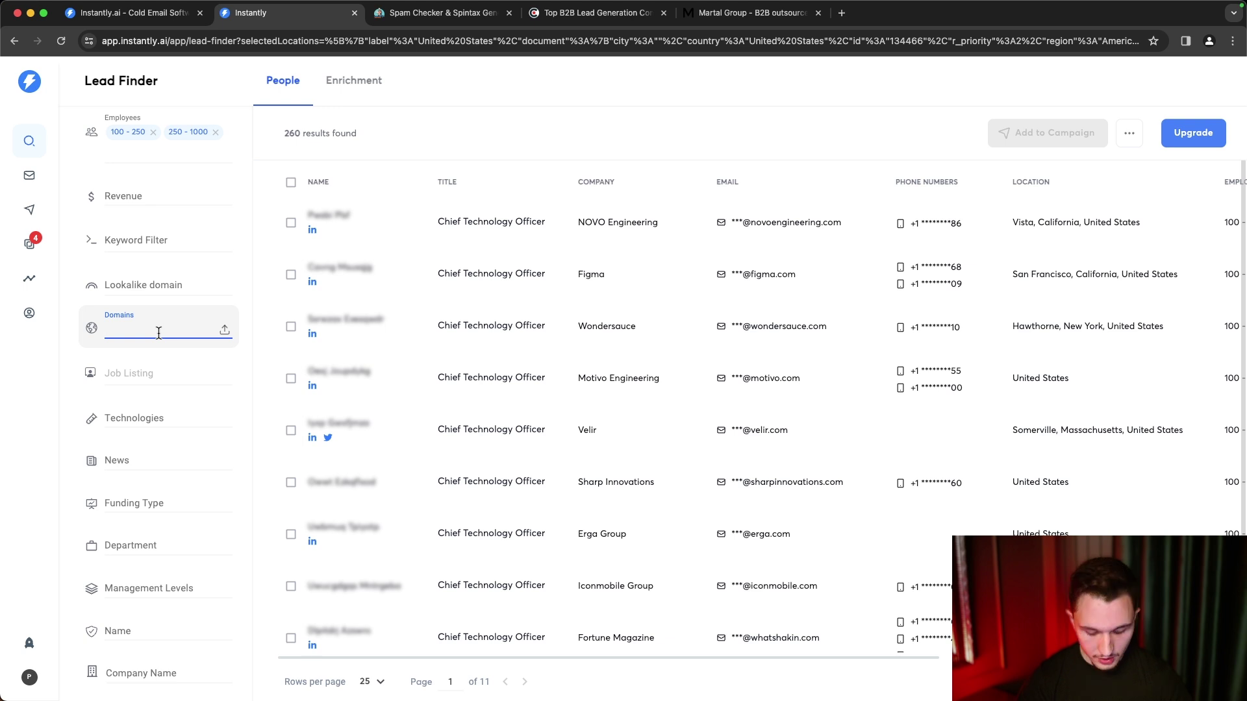
key("super+v")
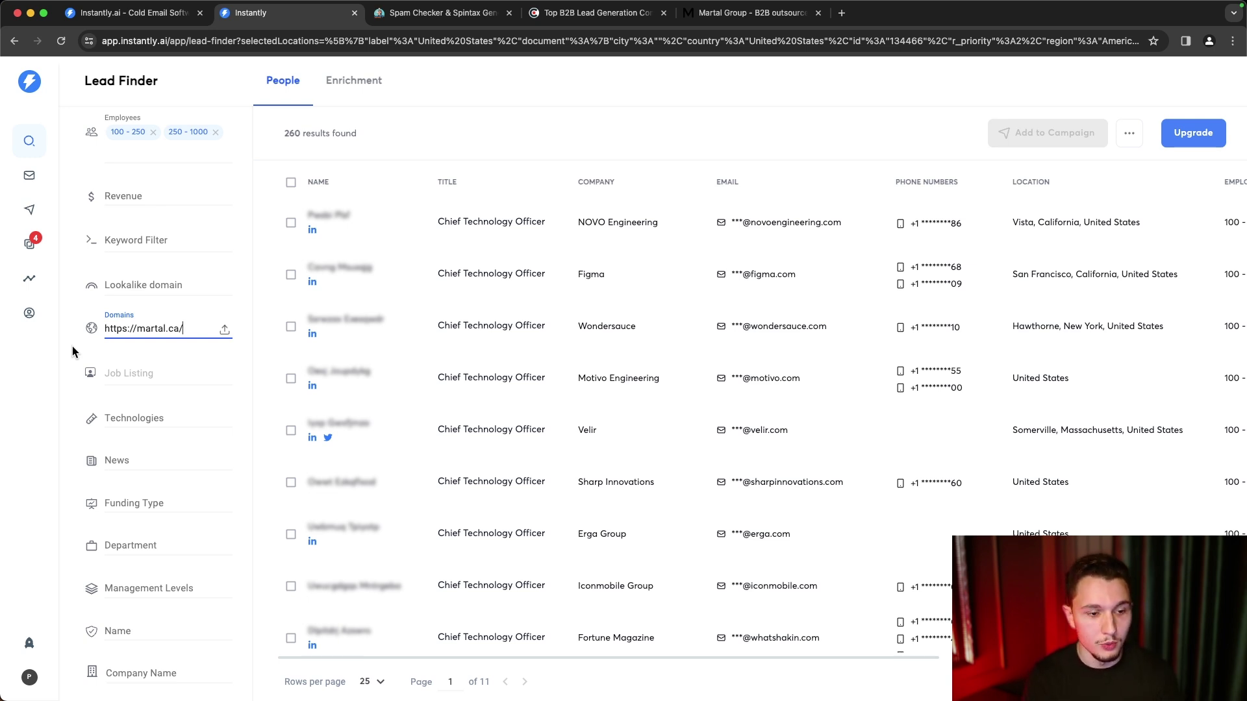
scroll(72, 345, "down", 2)
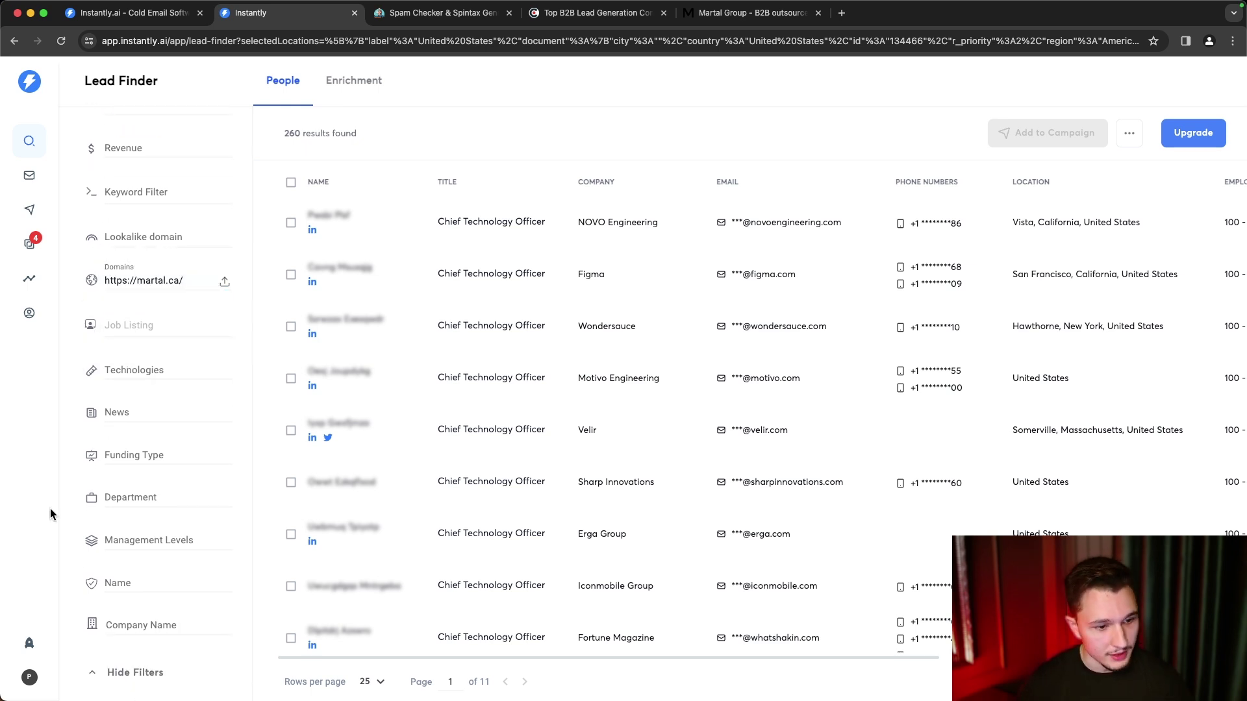
scroll(106, 519, "down", 3)
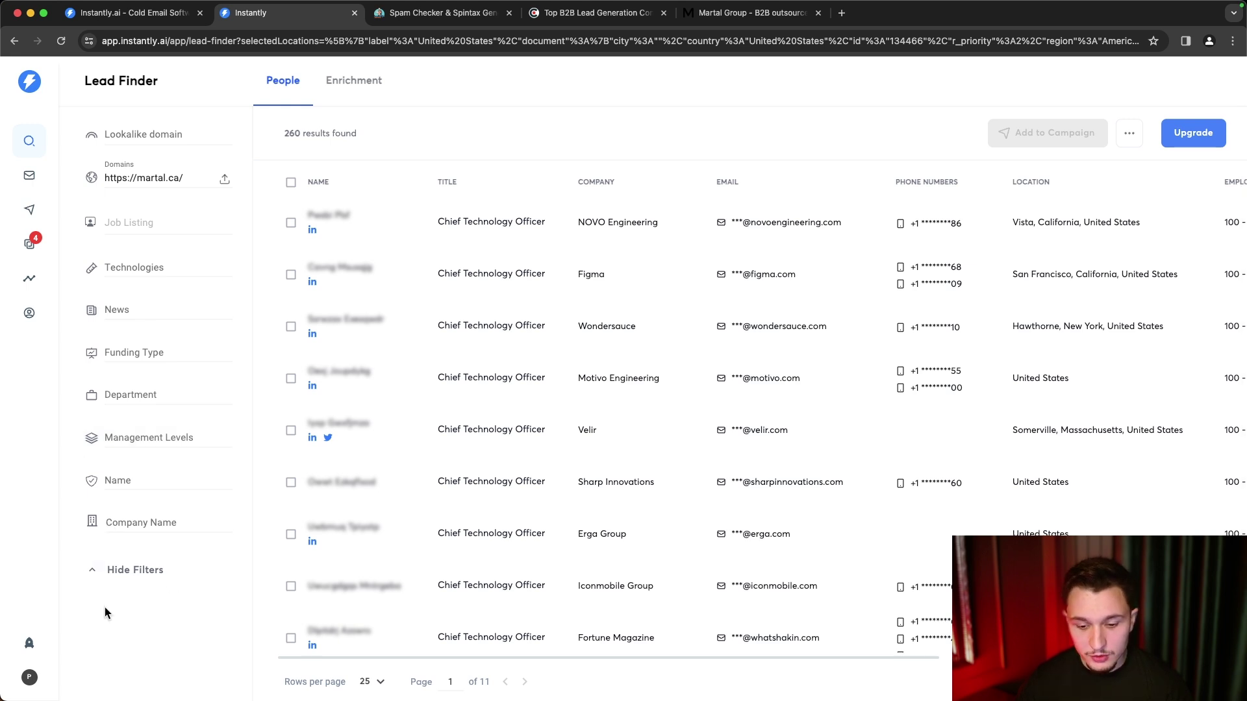
- Select all 260 Lead Finder results through the bulk selection menu
left_click(140, 438)
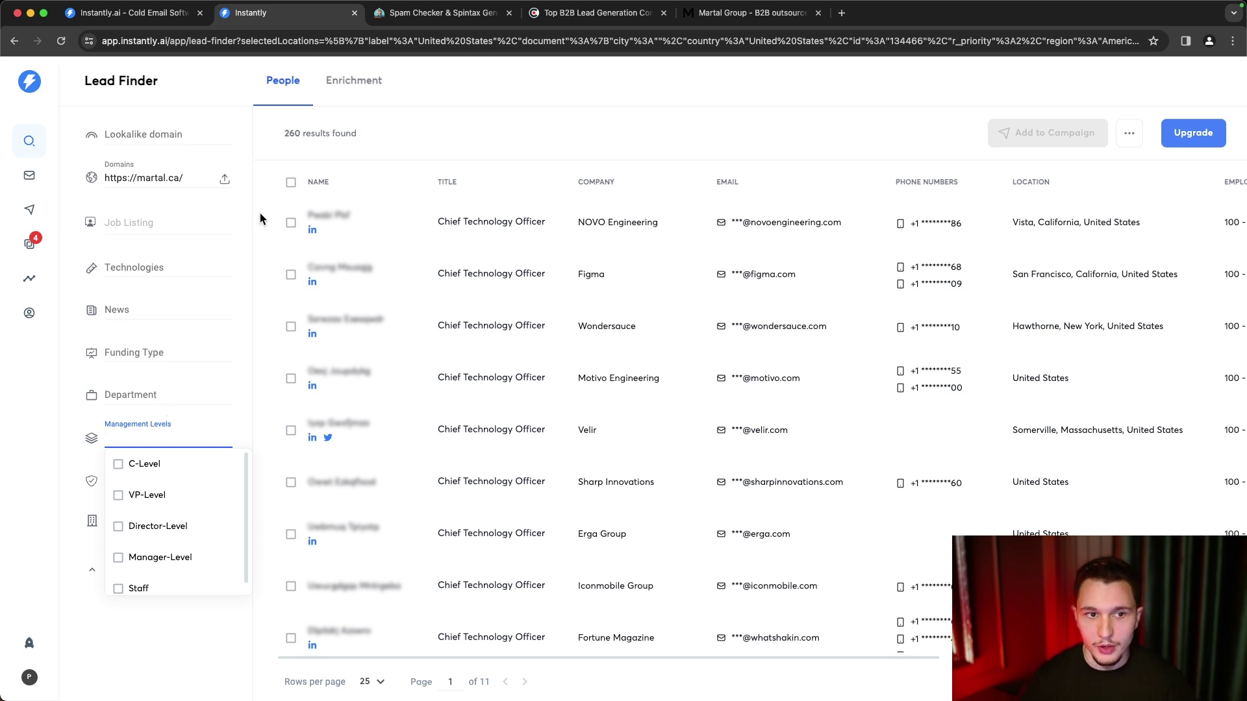
key("Escape")
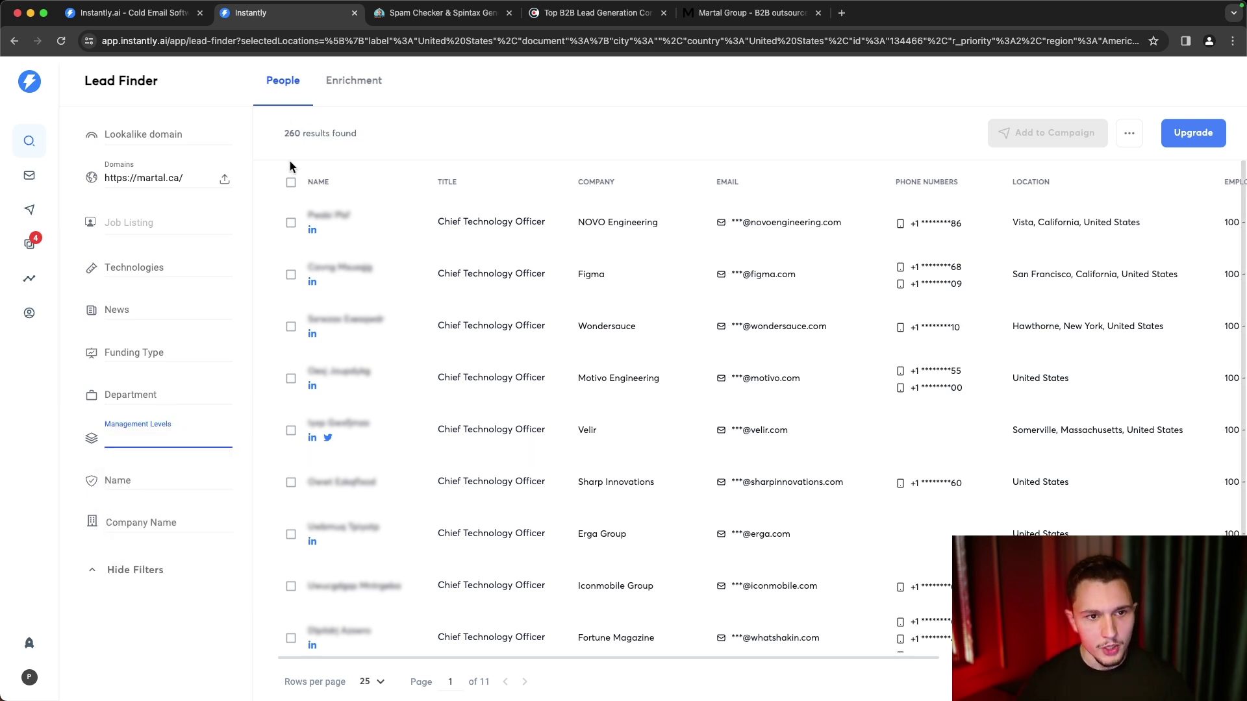
left_click(291, 182)
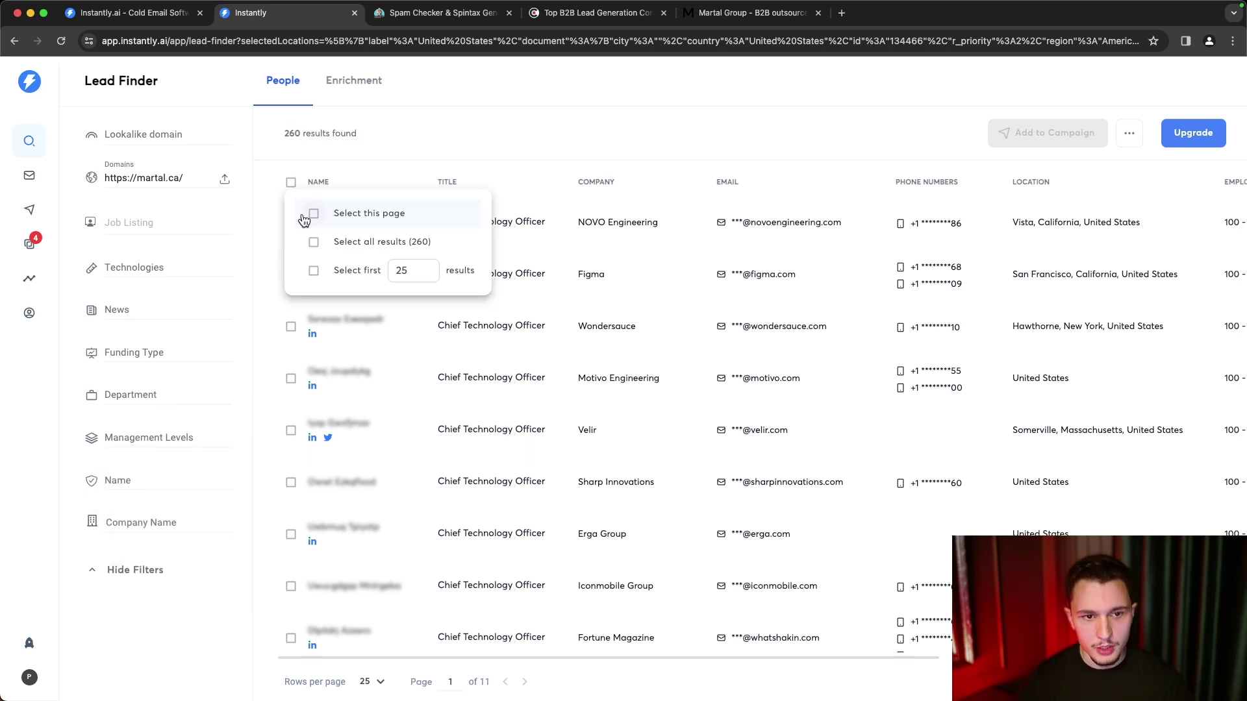
left_click(304, 220)
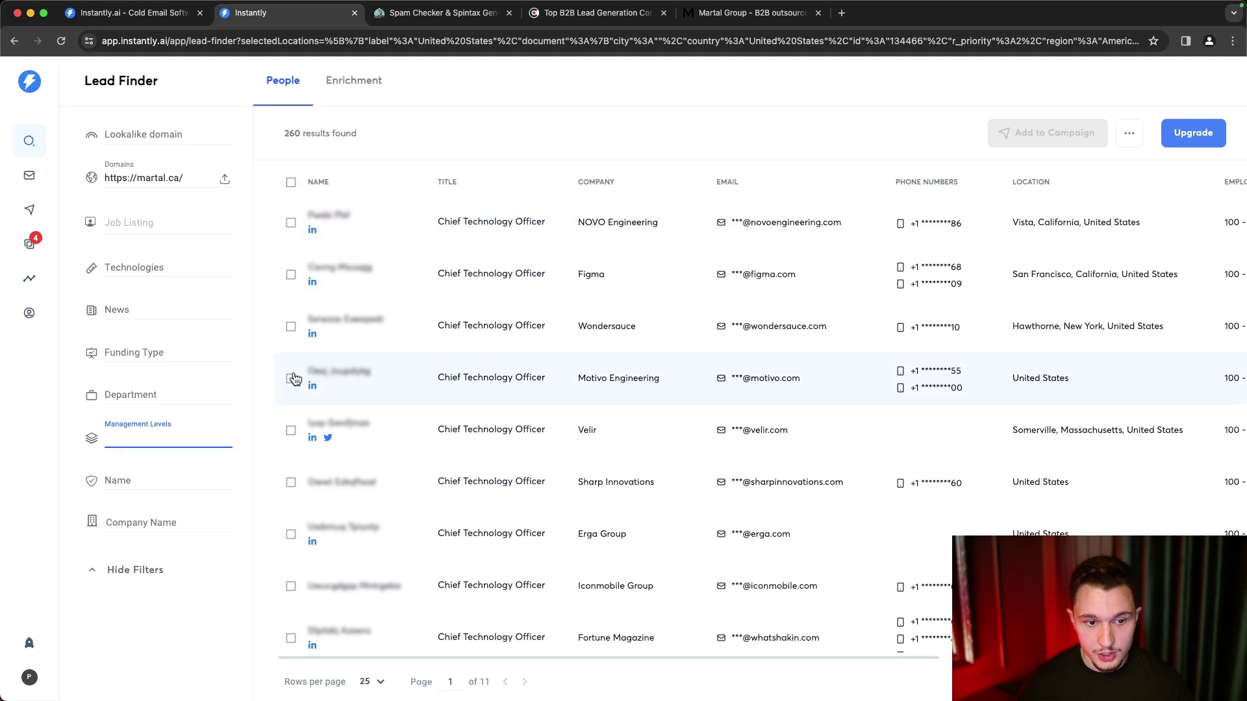
left_click(290, 182)
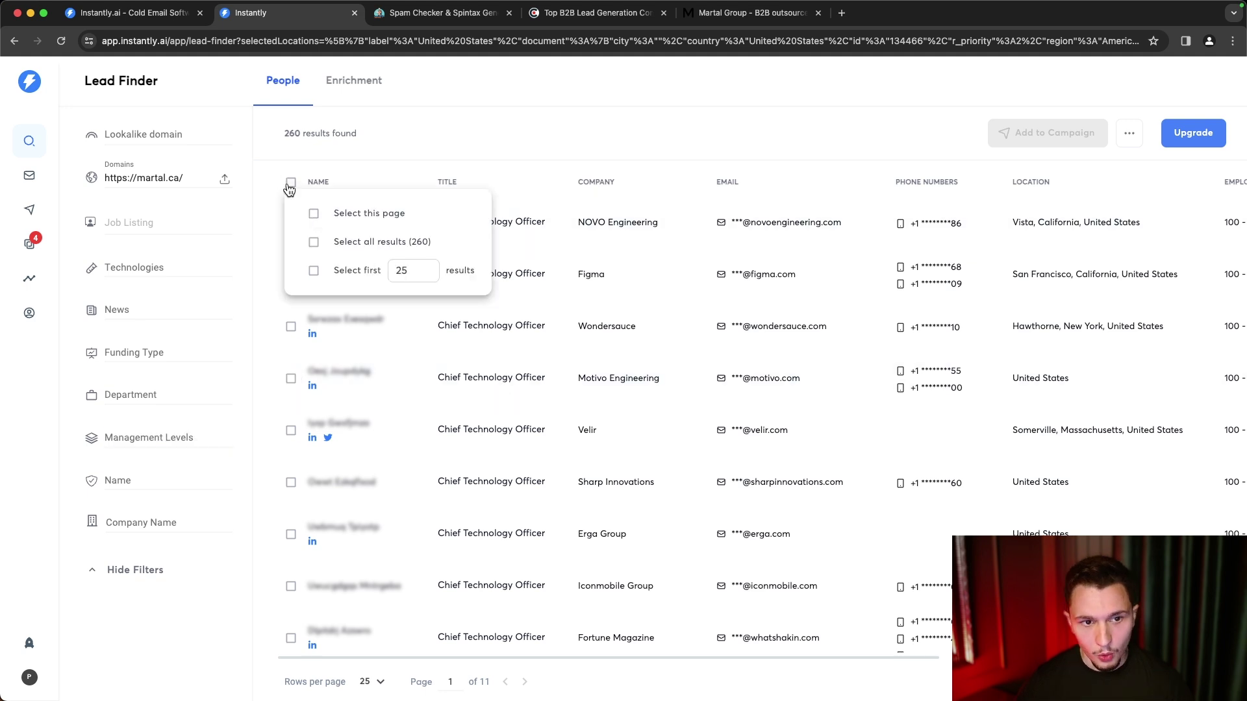
scroll(920, 438, "down", 3)
scroll(916, 437, "up", 3)
left_click(291, 184)
left_click(314, 243)
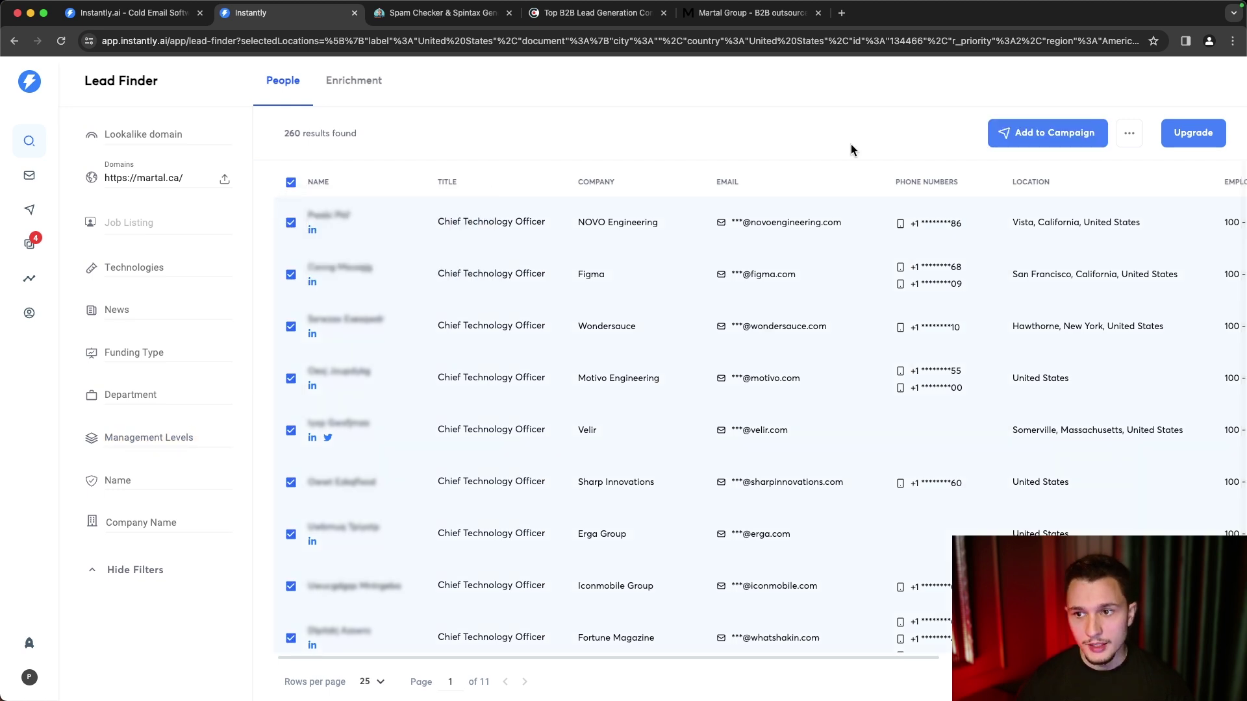
- Check the more-actions menu for the selection, then deselect all leads
left_click(1129, 132)
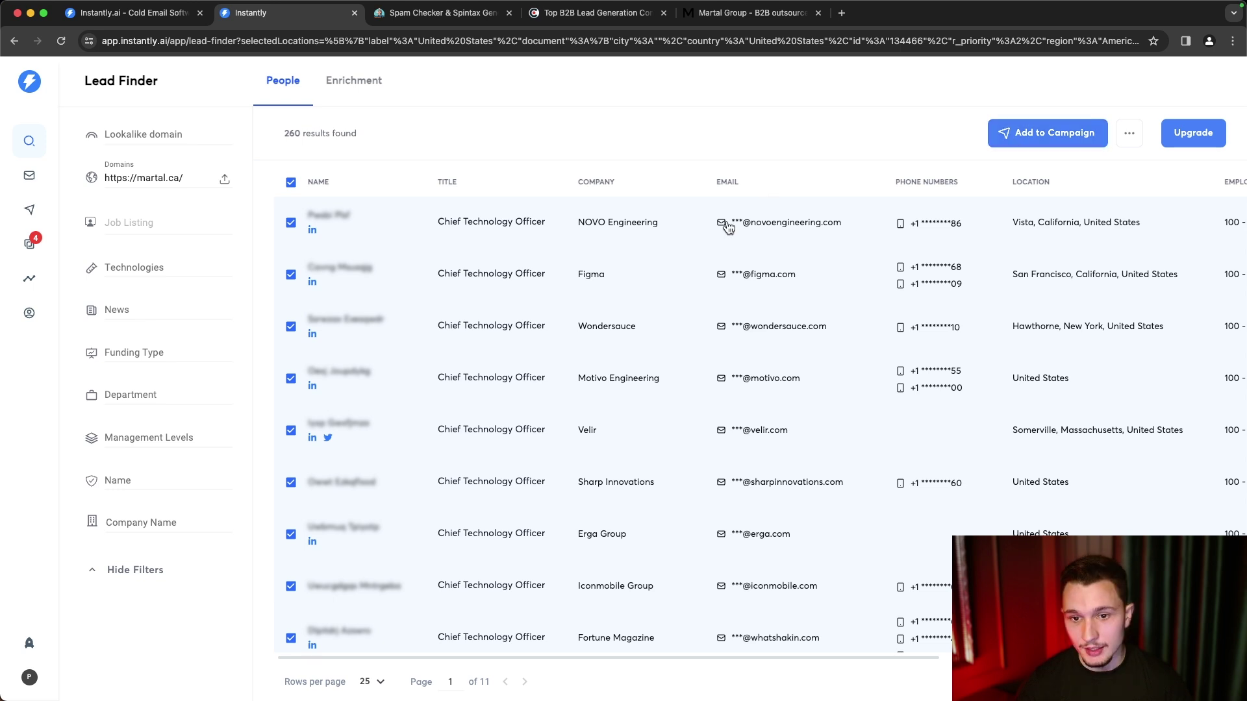
scroll(769, 460, "right", 7)
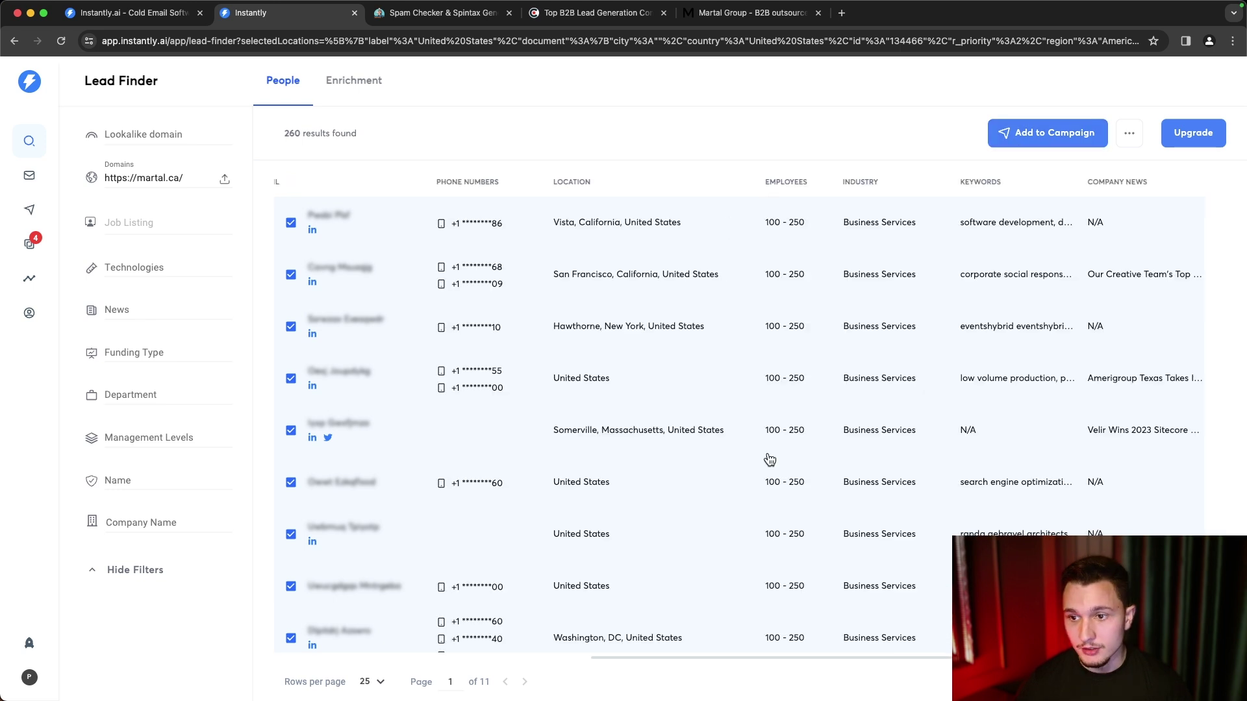
scroll(769, 460, "left", 7)
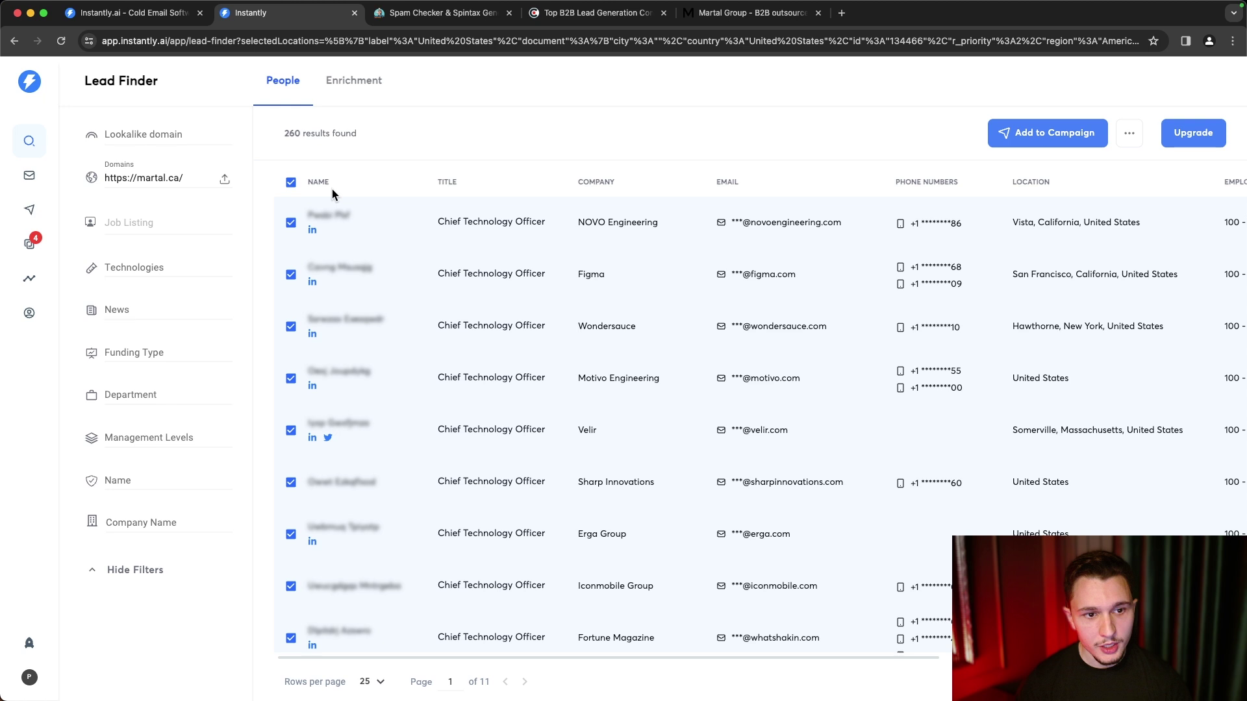
mouse_move(291, 188)
left_click(291, 184)
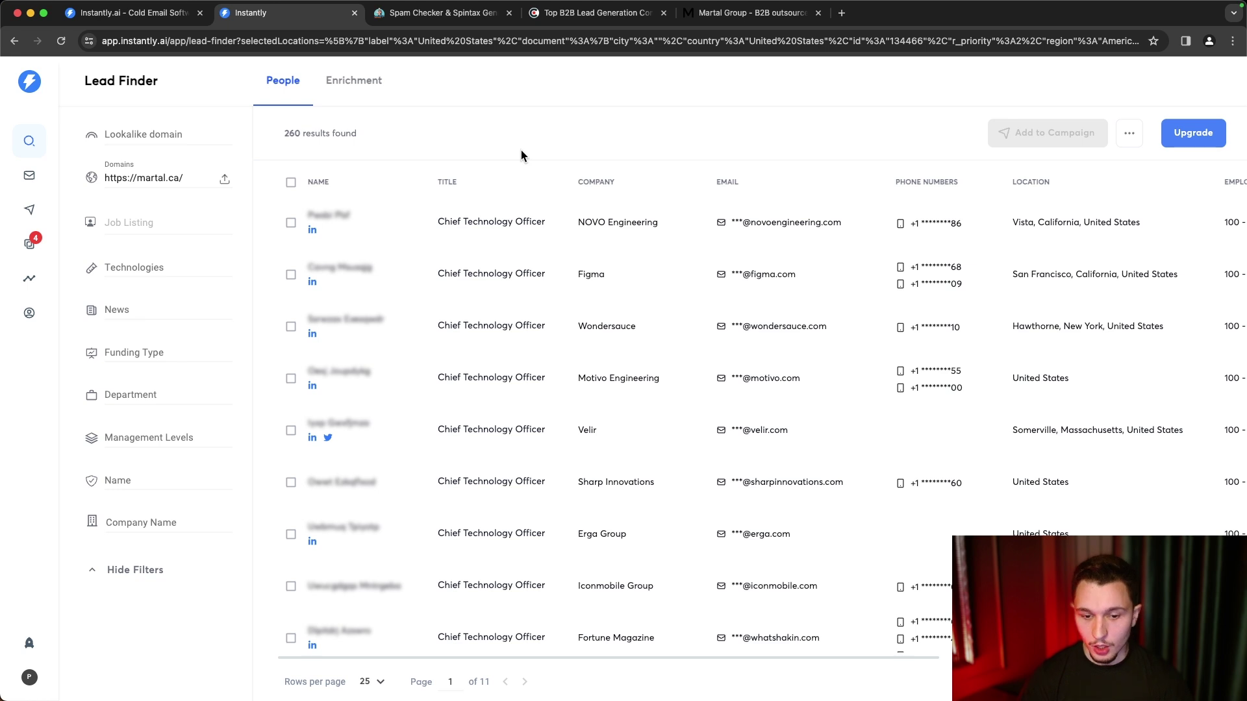
- Scroll through the lead table's rows and columns
scroll(659, 432, "down", 5)
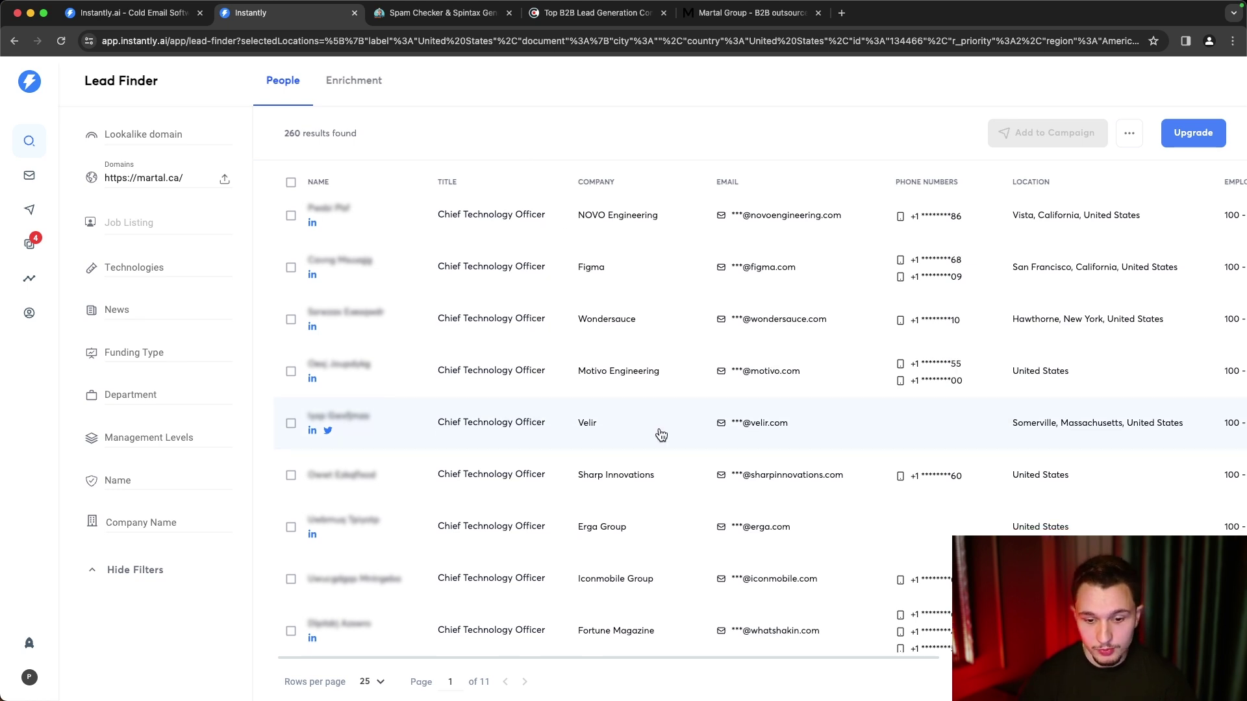
scroll(661, 434, "down", 3)
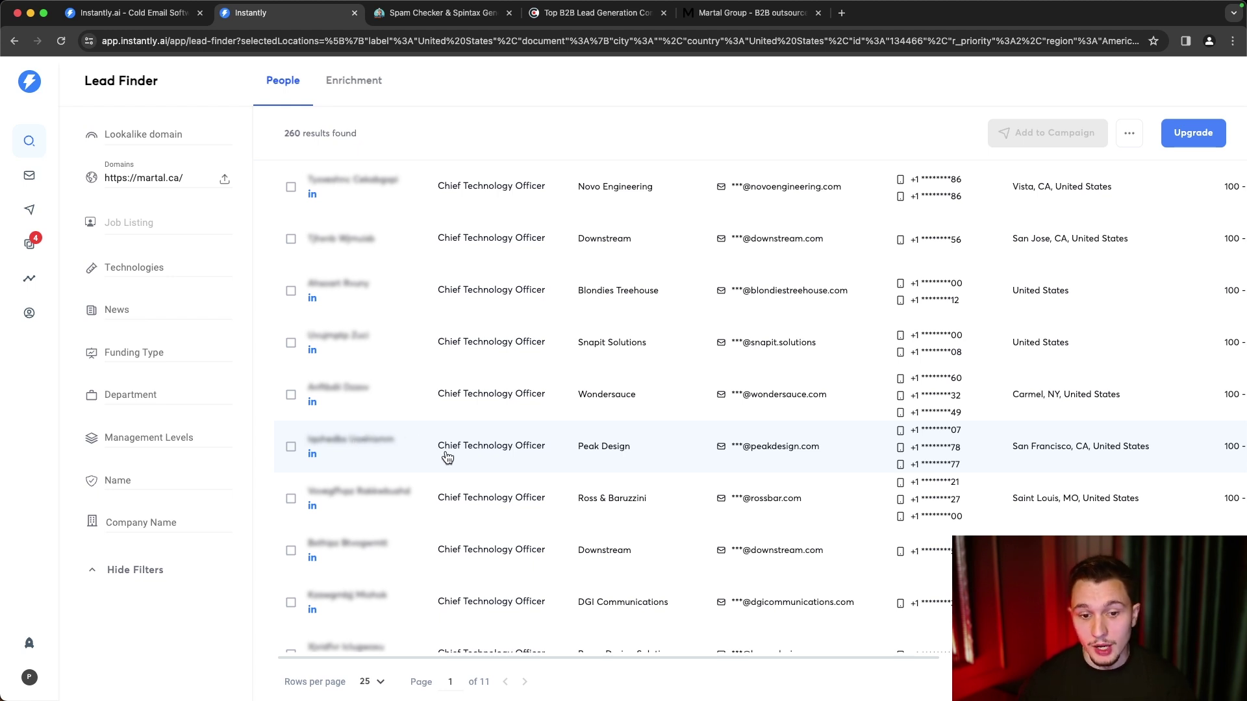
scroll(447, 458, "right", 7)
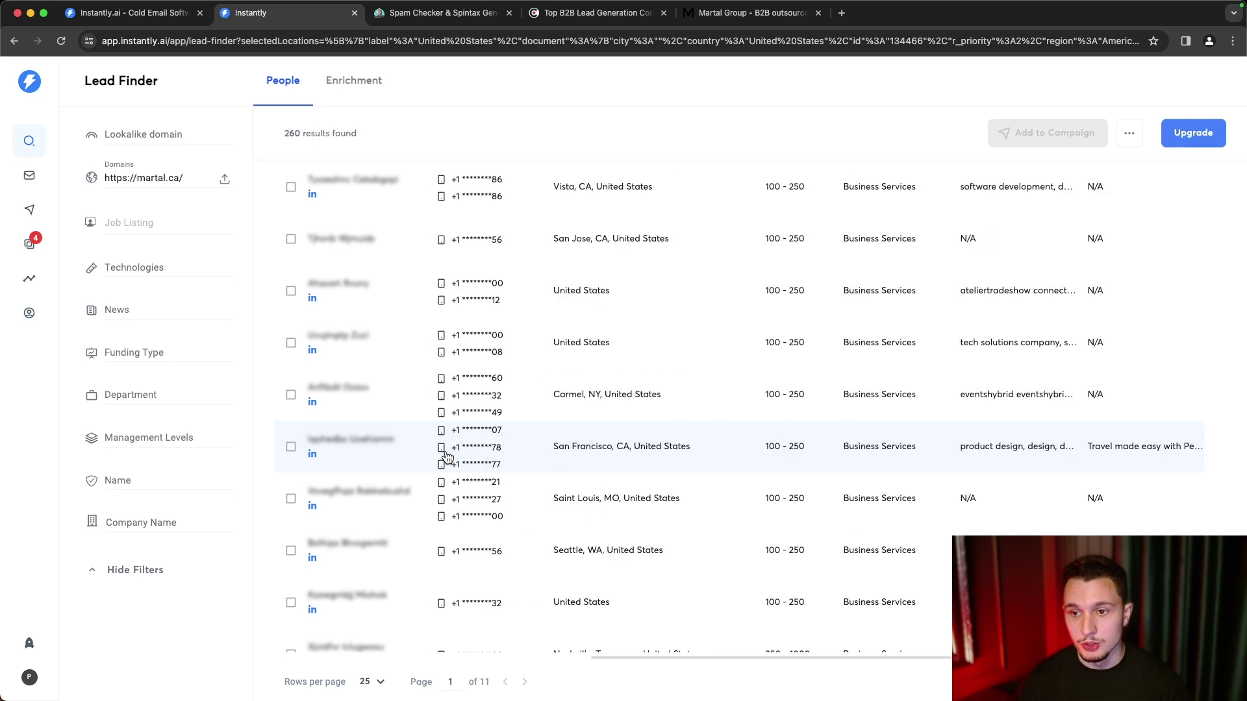
scroll(447, 458, "left", 7)
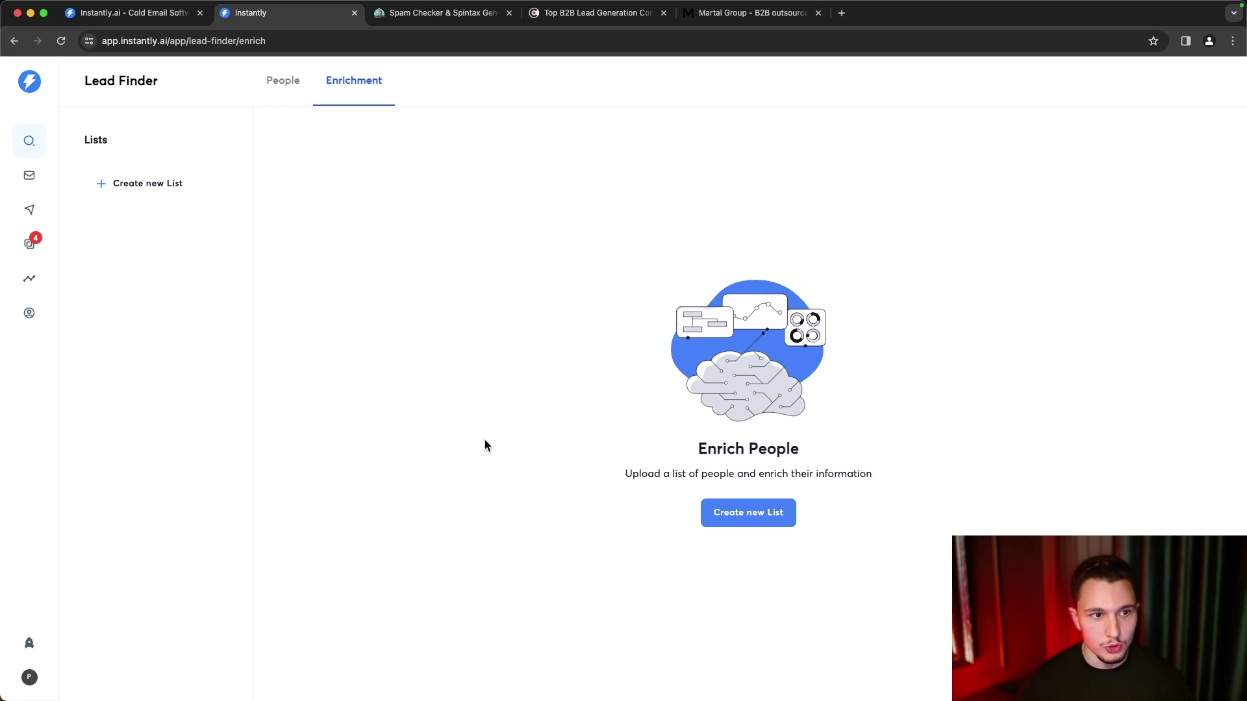
left_click(279, 91)
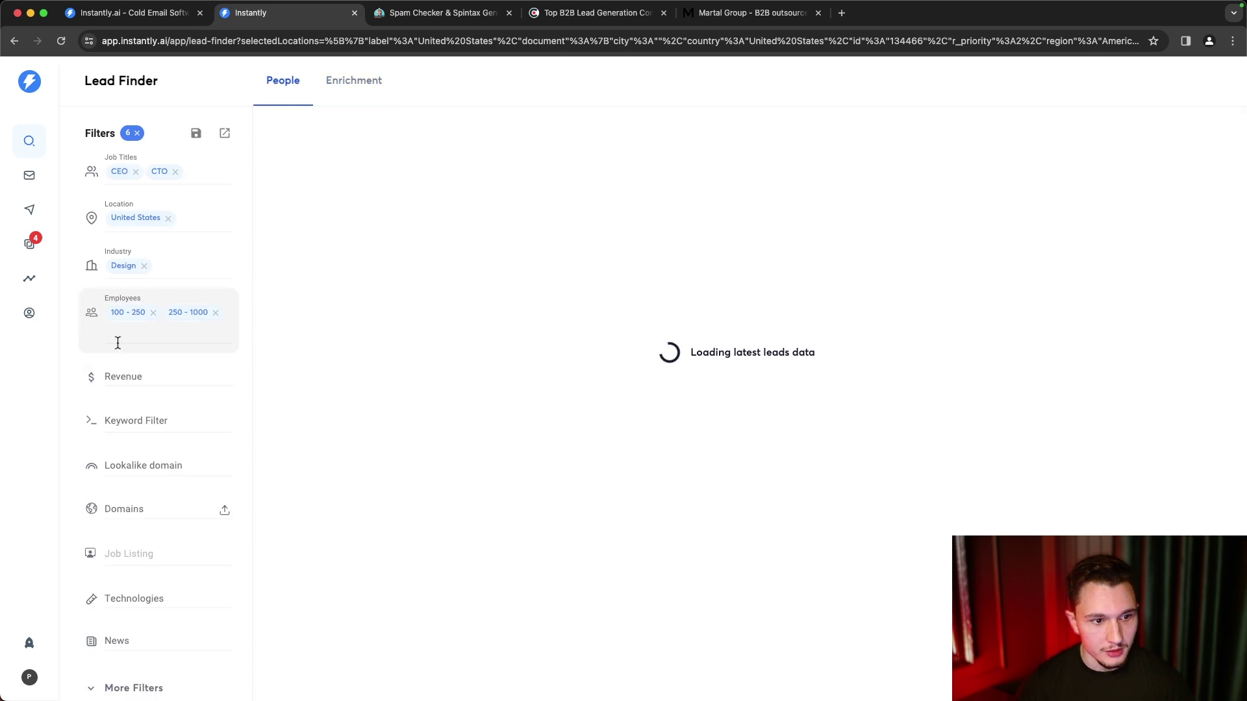
left_click(367, 87)
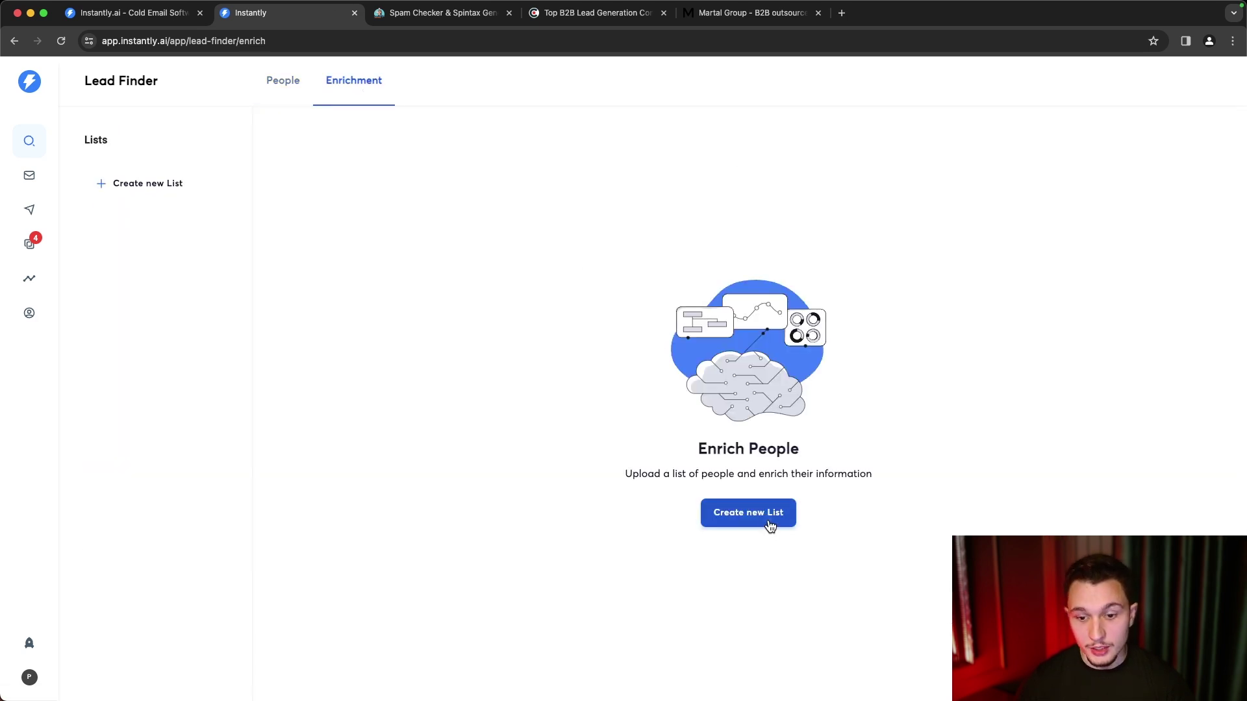
left_click(770, 524)
left_click(671, 387)
type("Instantly")
key("Return")
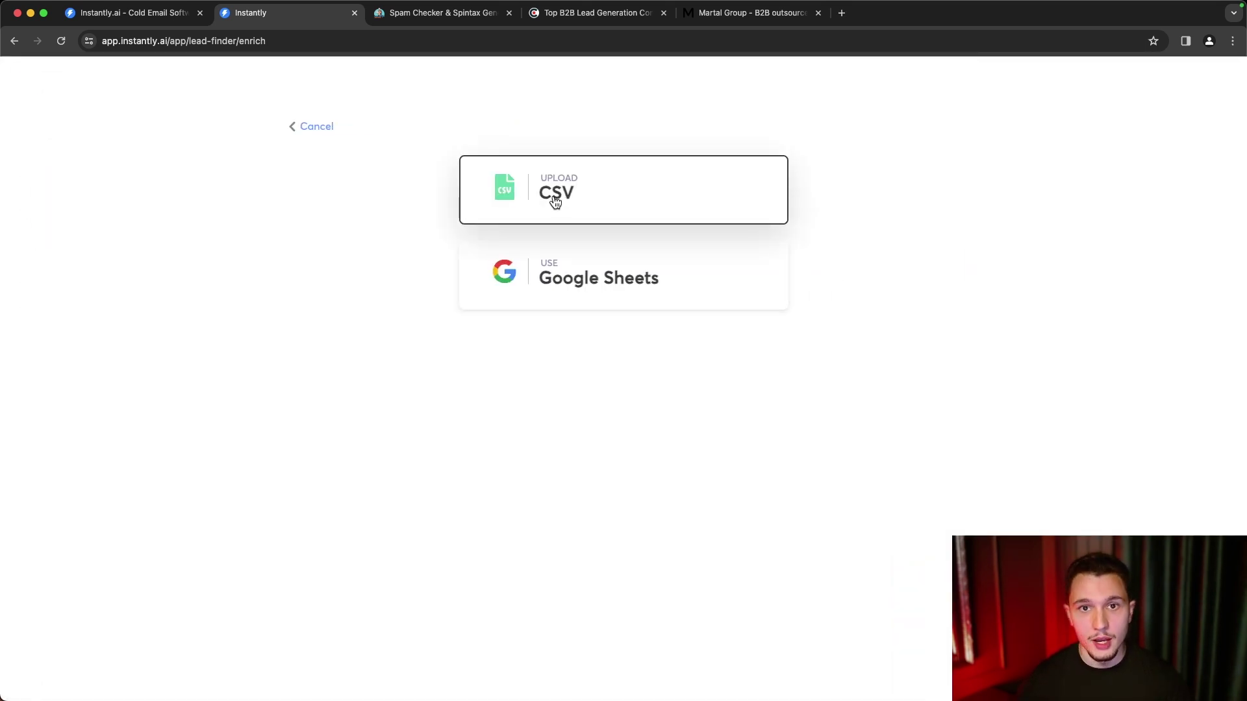
left_click(307, 133)
left_click(673, 437)
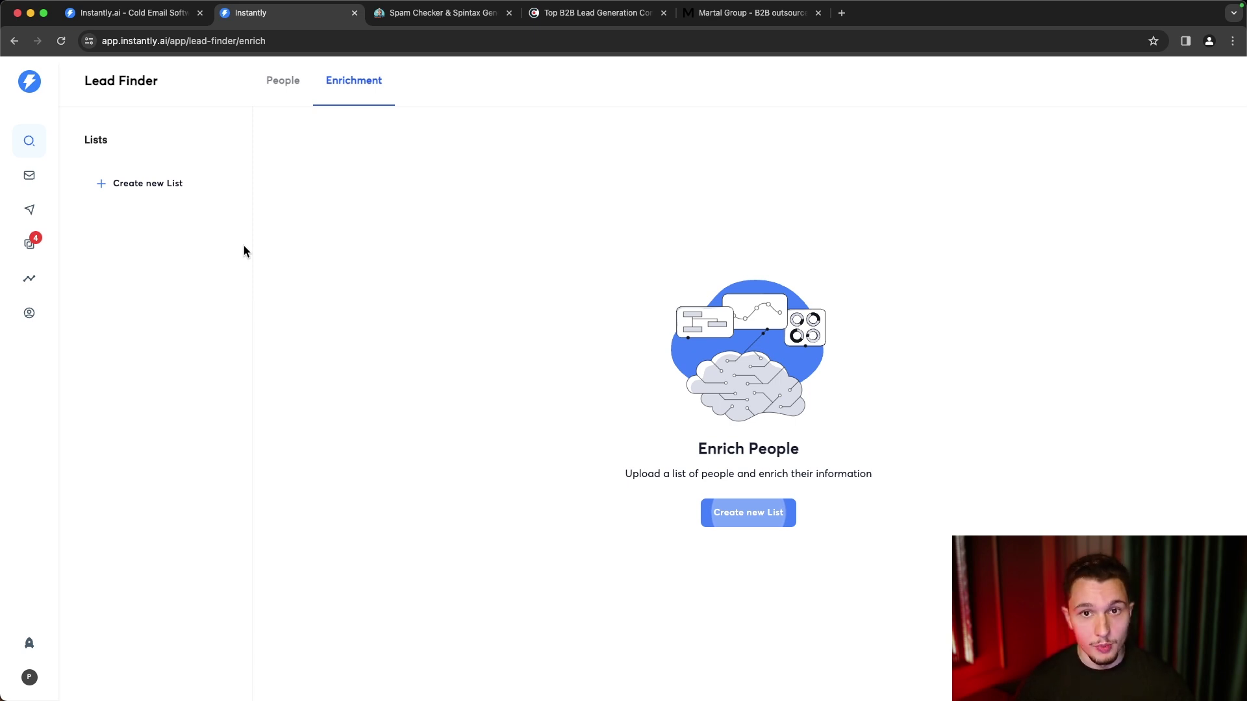
- Open Email Accounts to see sending accounts with their warmup counts and health scores
left_click(29, 175)
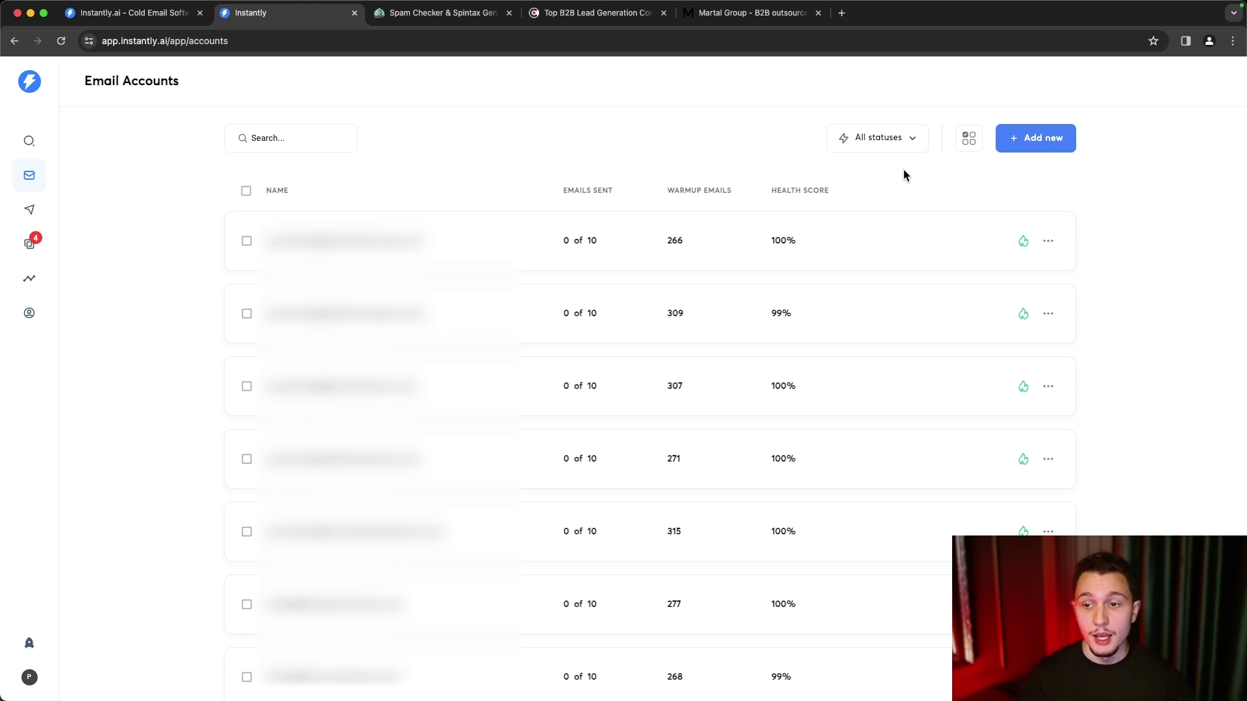
- Start adding a Gmail / G-Suite account with IMAP and OAuth, then go back to the provider list
left_click(1039, 147)
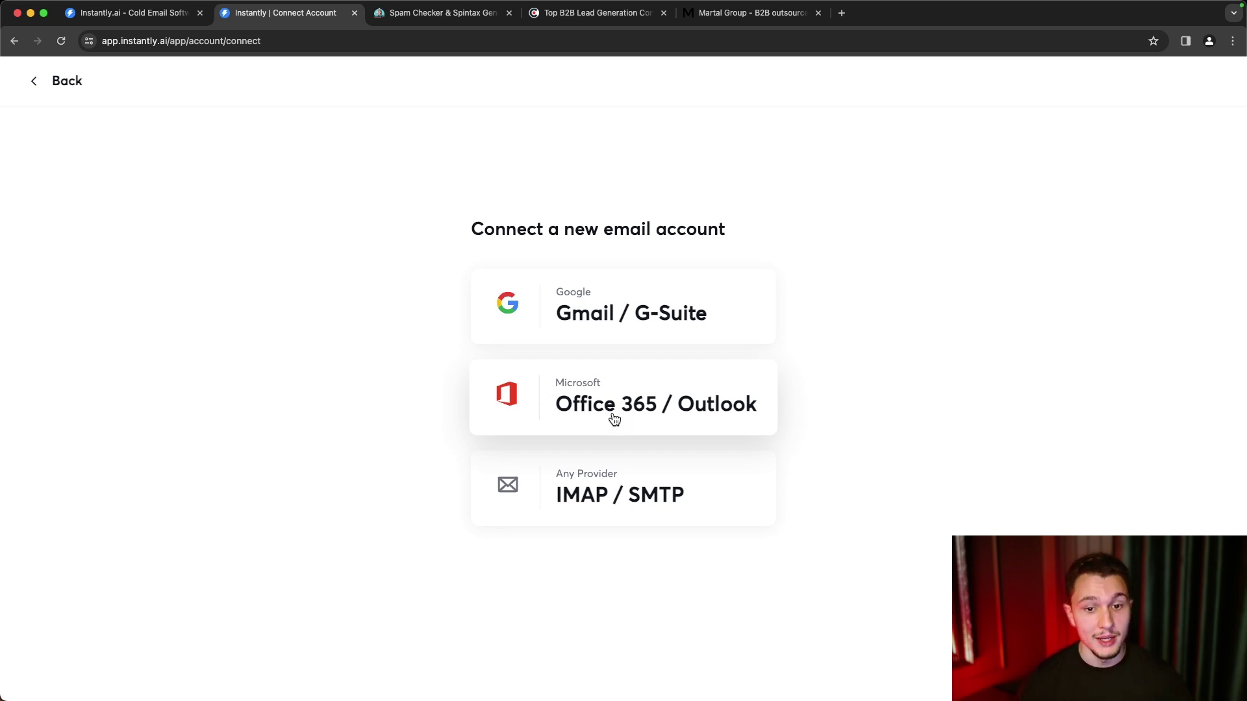
left_click(661, 339)
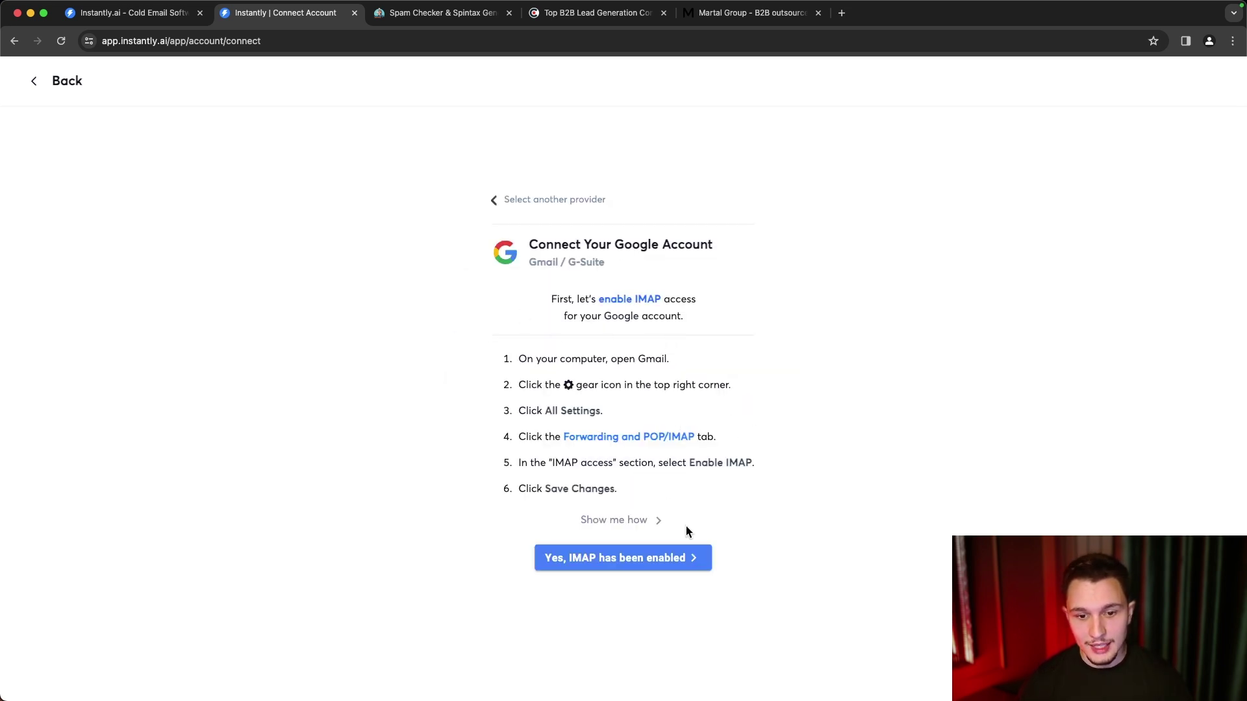
left_click_drag(658, 495, 513, 347)
left_click(512, 348)
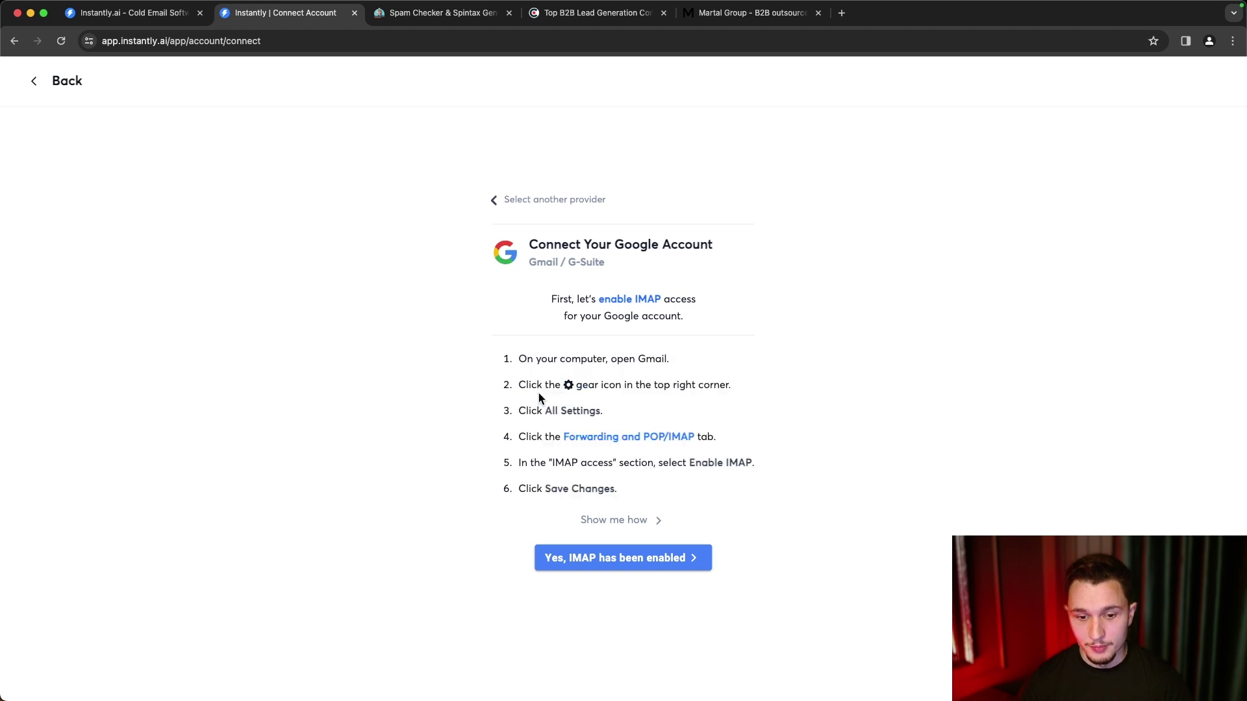
left_click(558, 562)
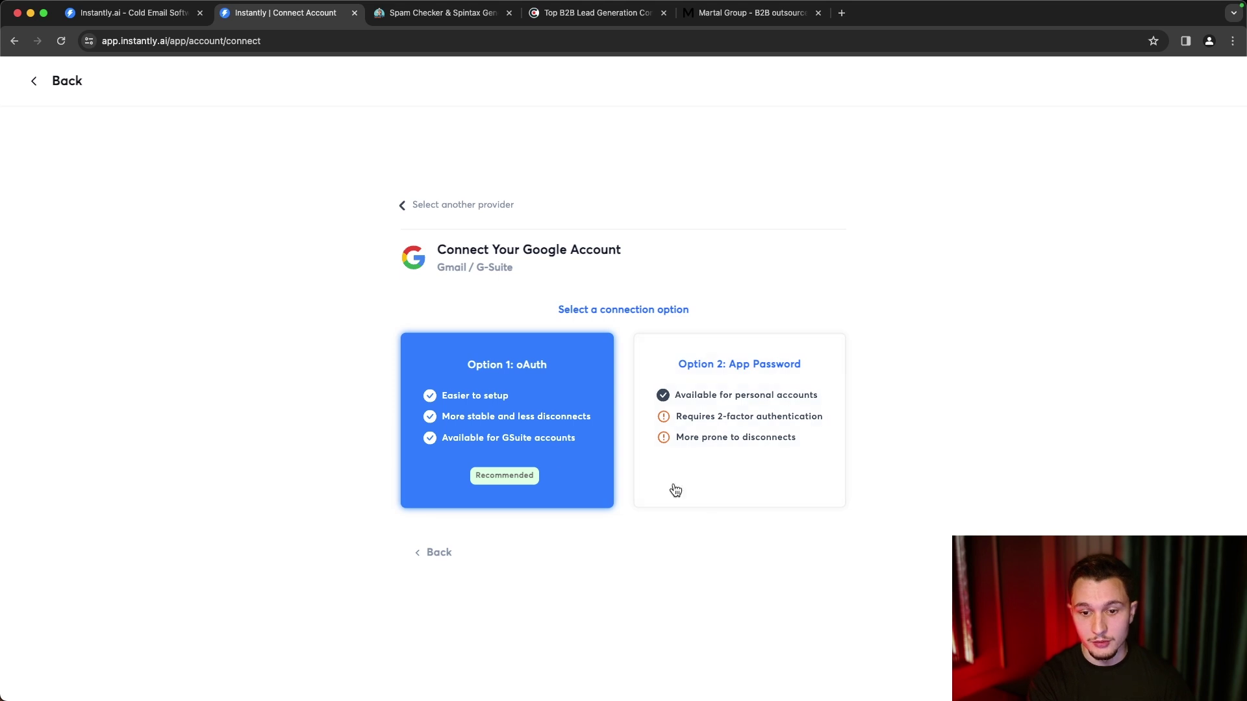
left_click(508, 448)
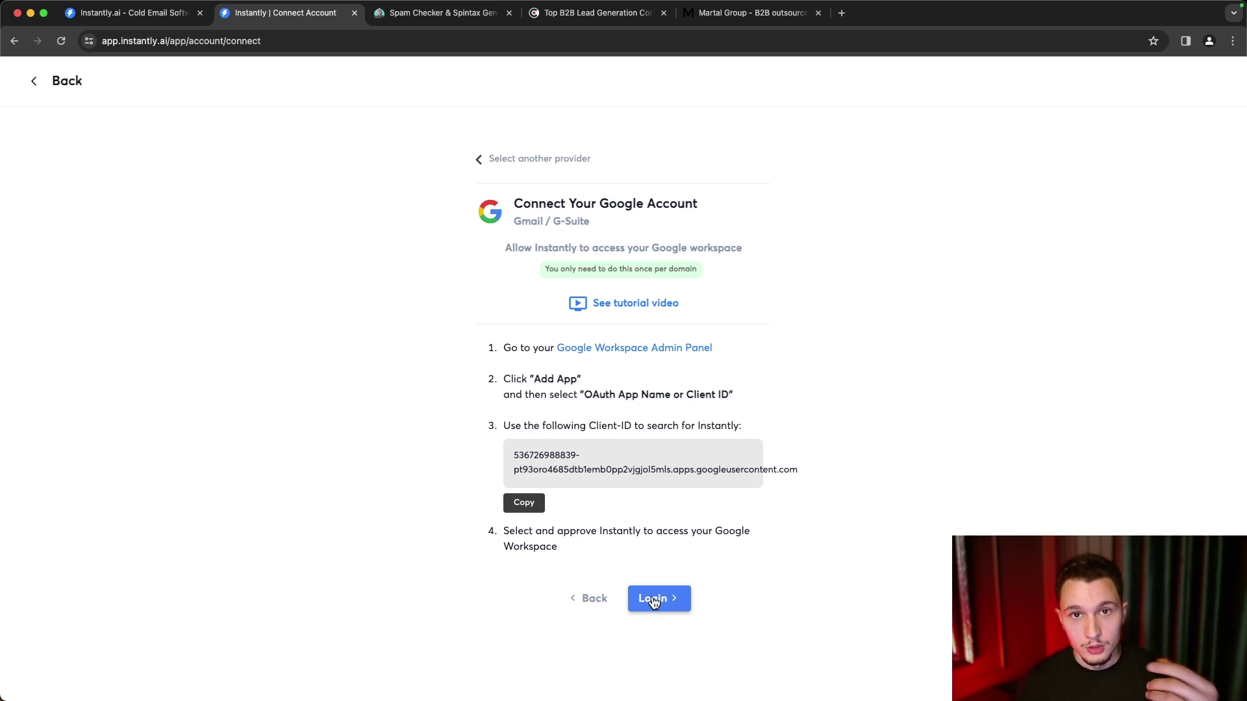
left_click(495, 161)
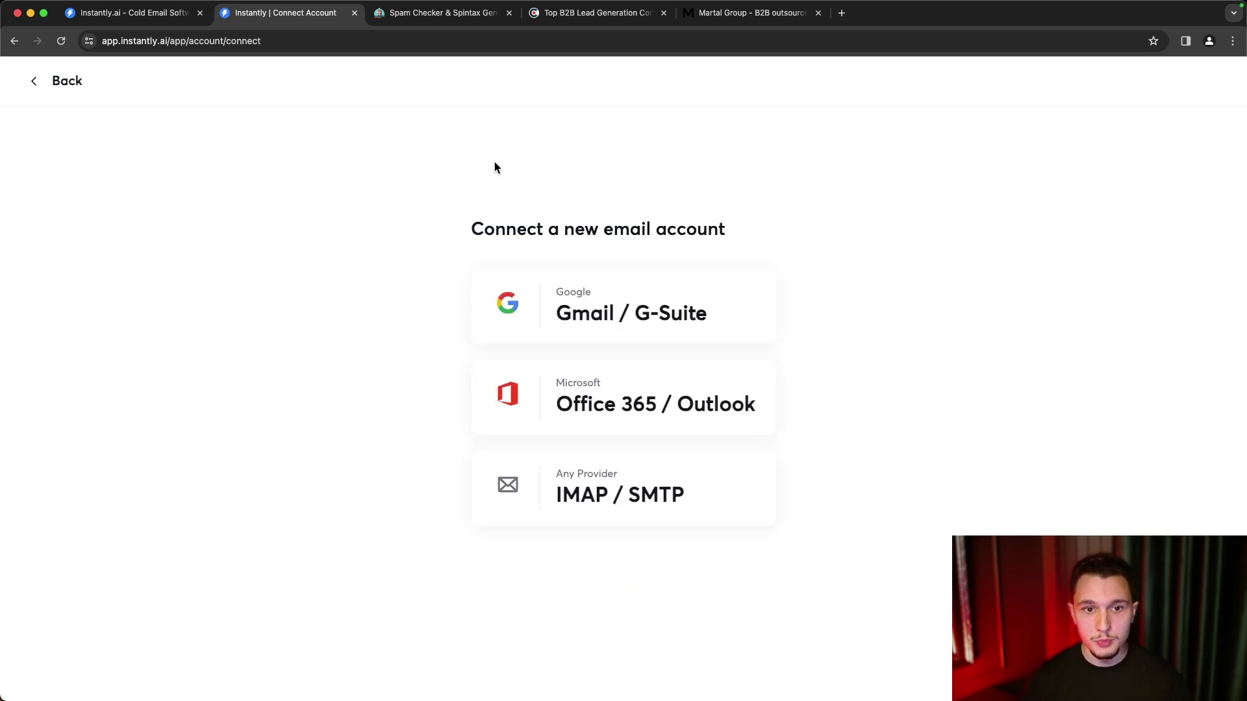
- Use the Back link on the Connect page to return to Email Accounts
left_click(40, 81)
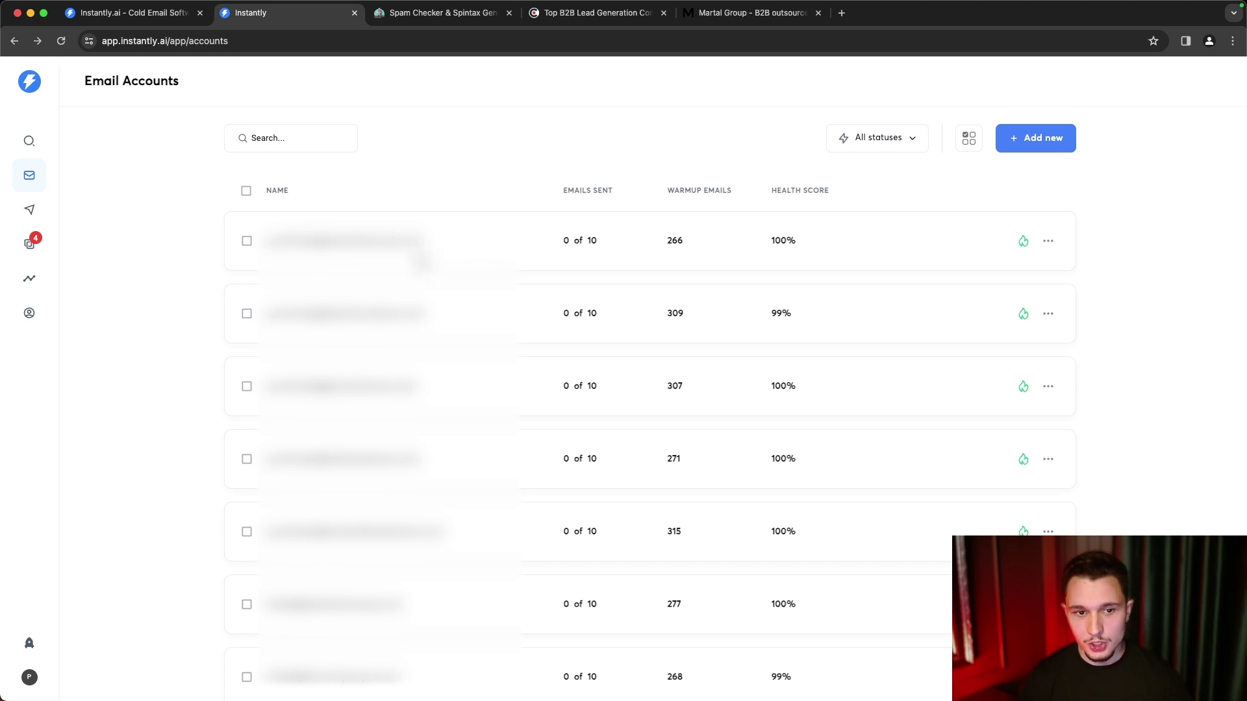
- Open the first email account's side panel to view its weekly warmup sent/received summary
left_click(422, 260)
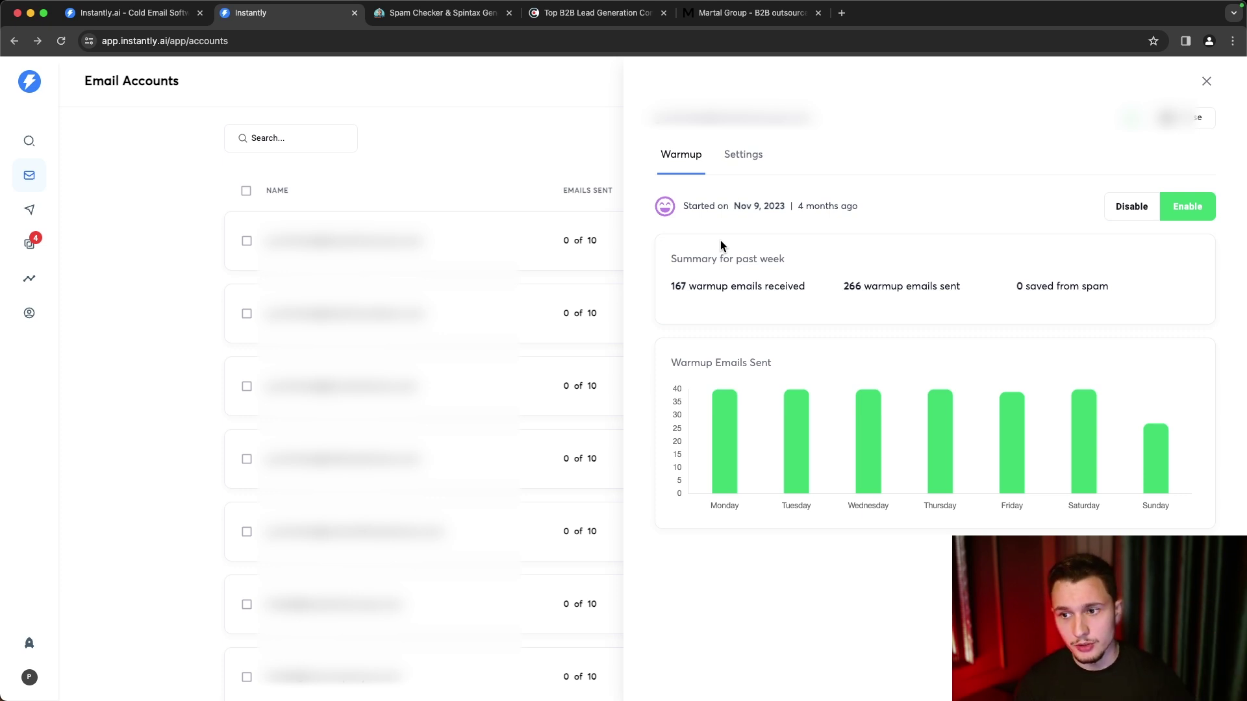
- On the account's Settings tab, lower the daily campaign limit from 10 to 0 and scroll to tracking domain
left_click(739, 155)
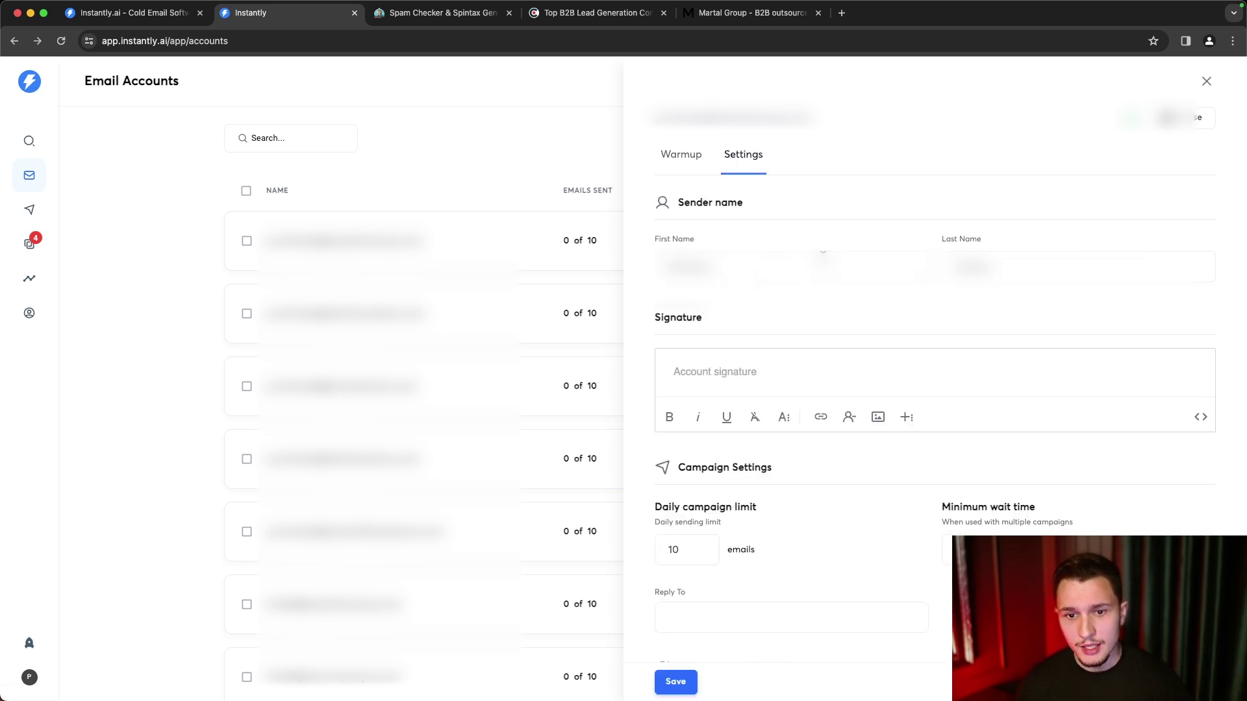
scroll(822, 254, "down", 3)
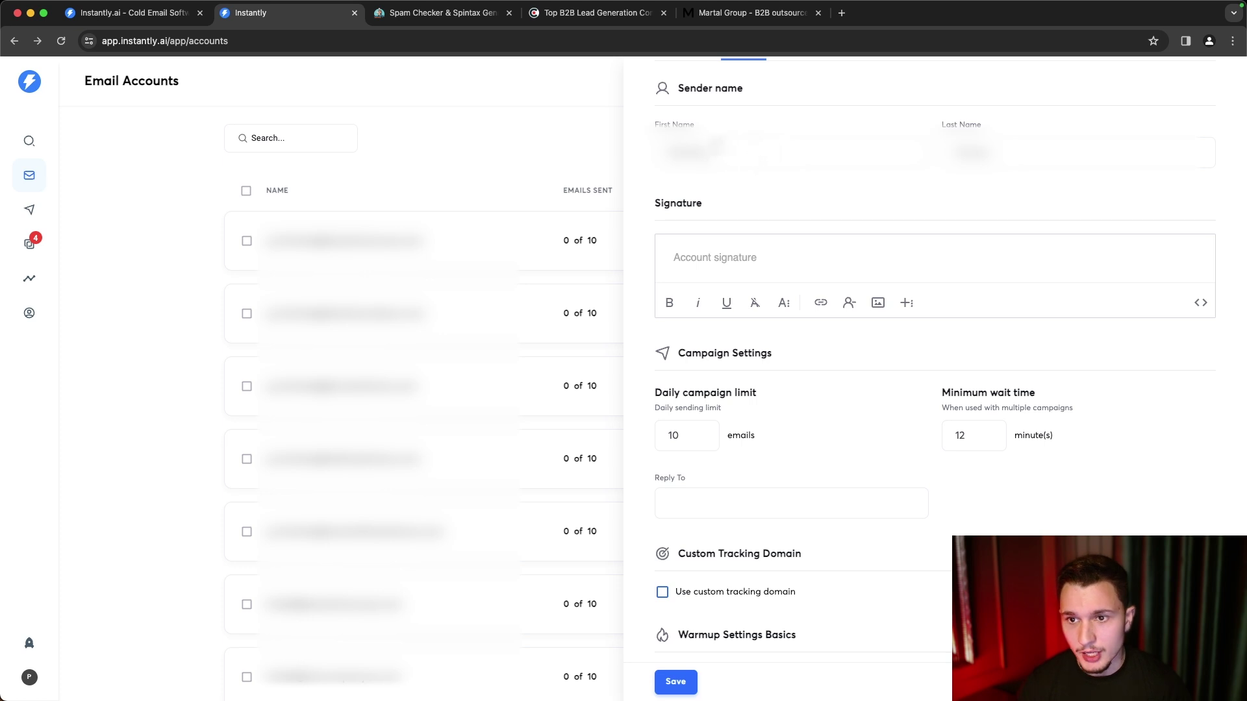
scroll(894, 213, "down", 5)
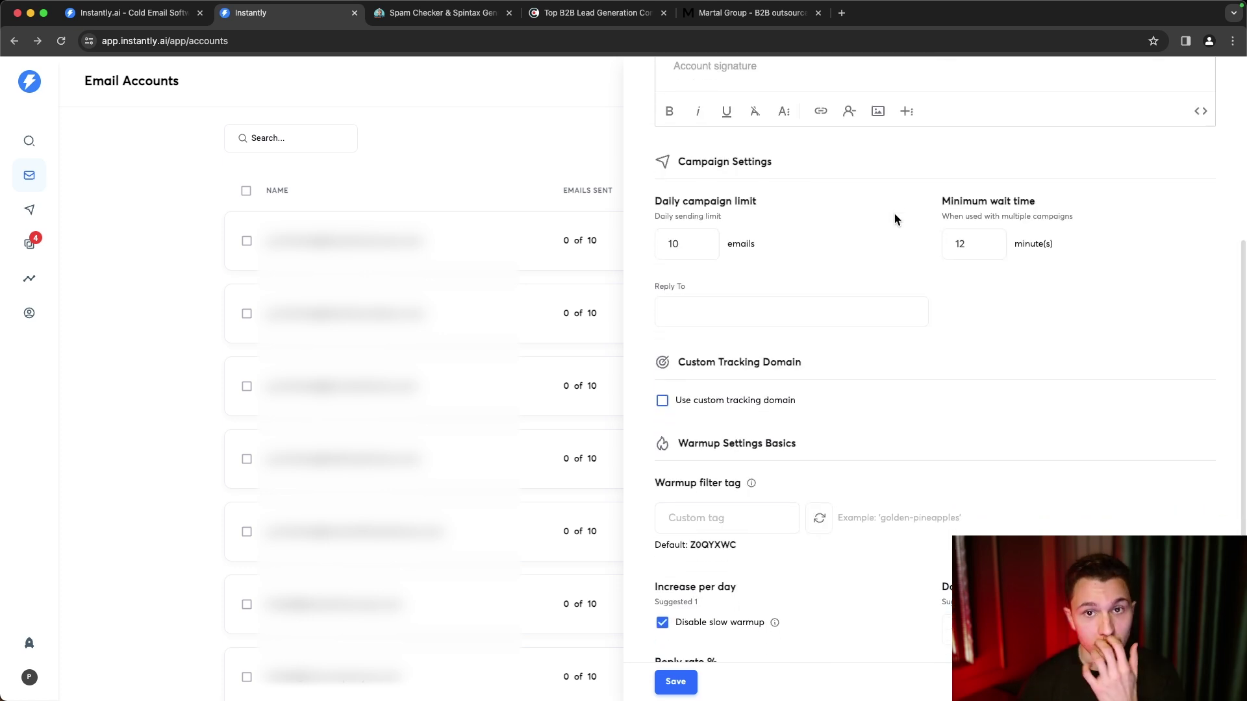
left_click(674, 244)
key("Delete")
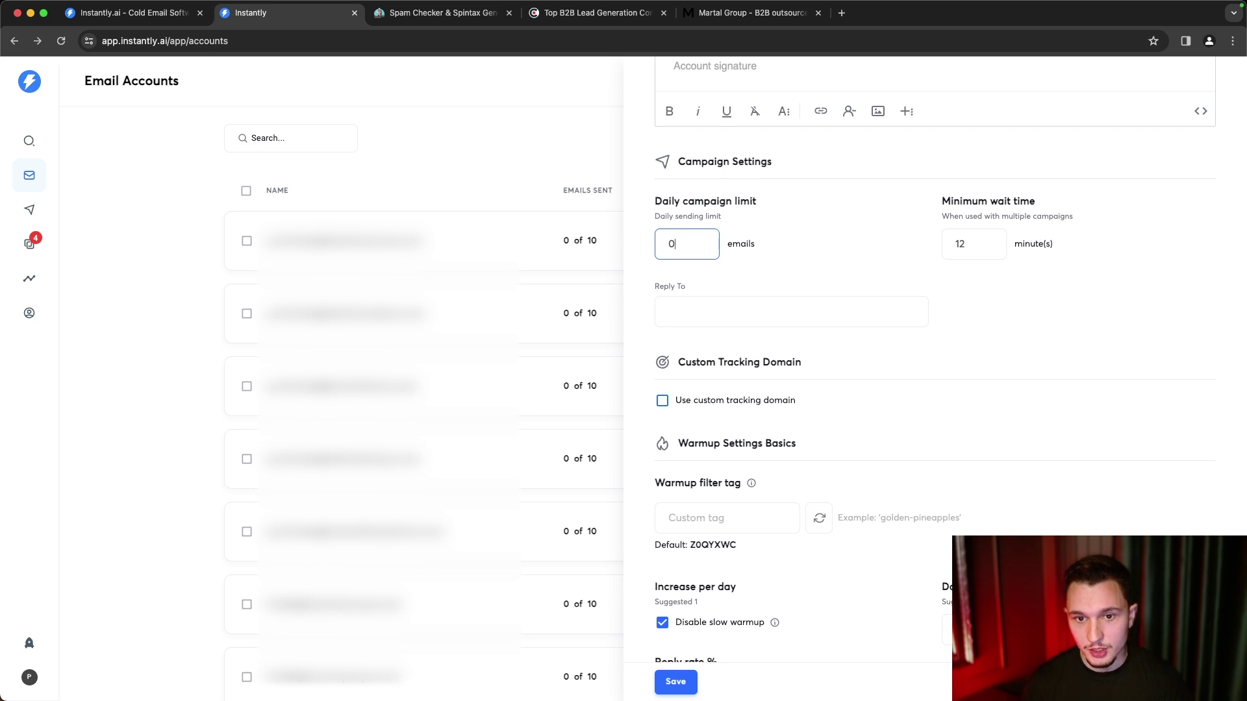
left_click(933, 268)
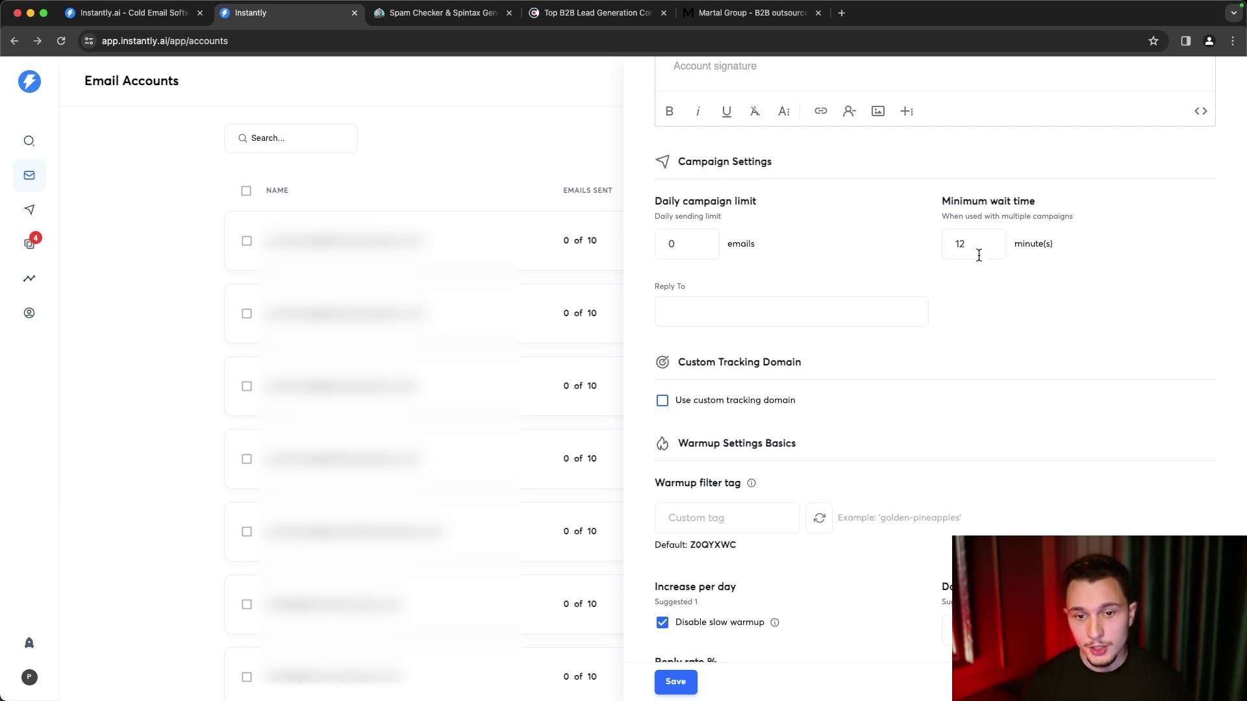
scroll(962, 267, "down", 1)
scroll(951, 258, "down", 3)
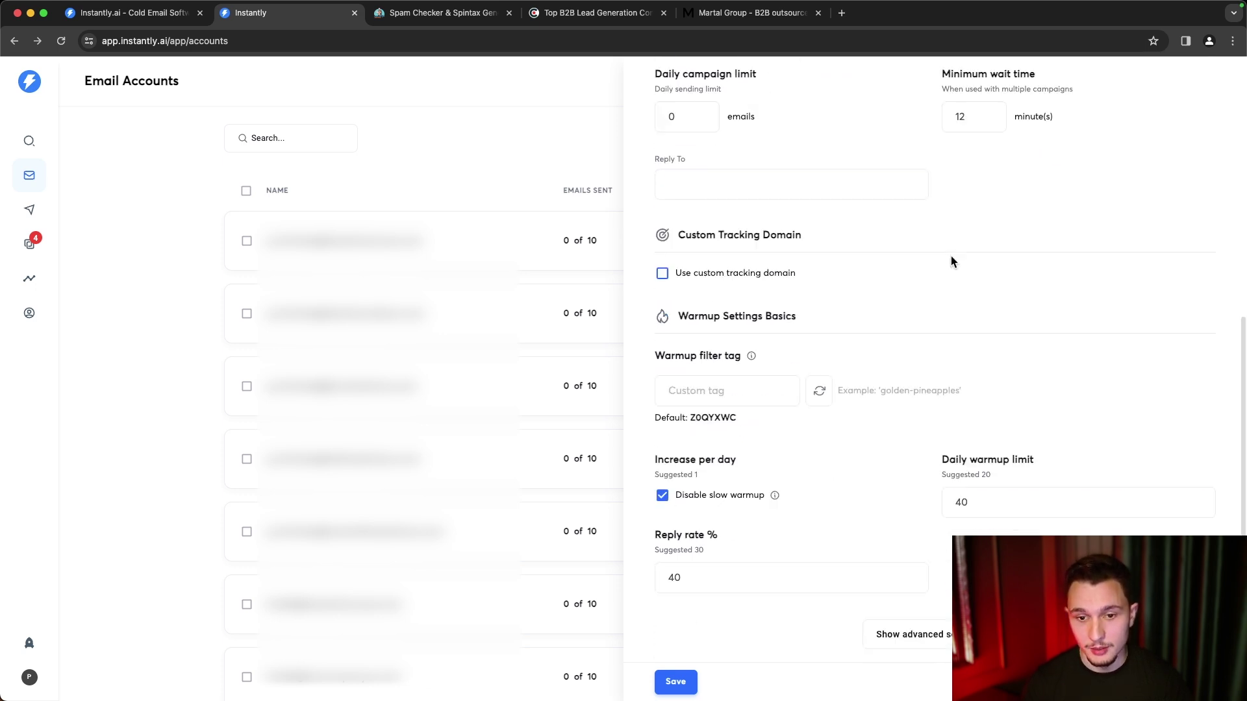
- Enable 'Use custom tracking domain' to reveal the CNAME record: host inst, value prox.itrackly.com
left_click(663, 273)
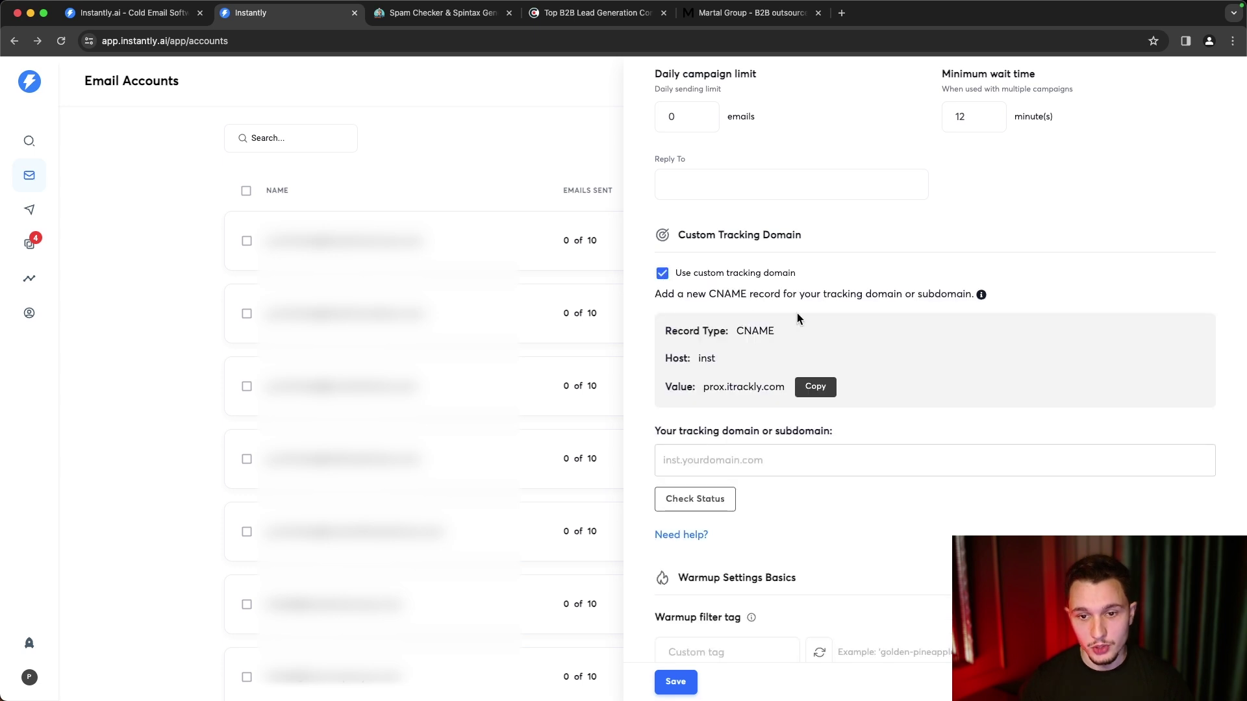
scroll(730, 364, "down", 1)
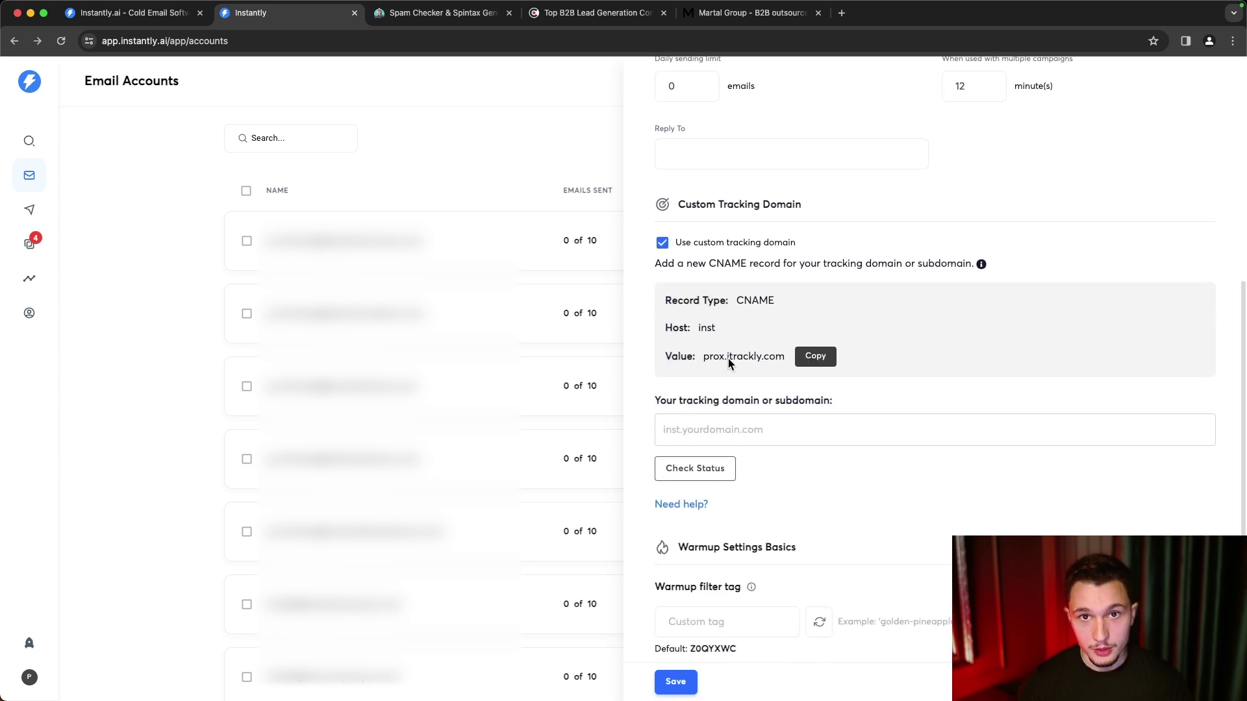
scroll(728, 359, "down", 2)
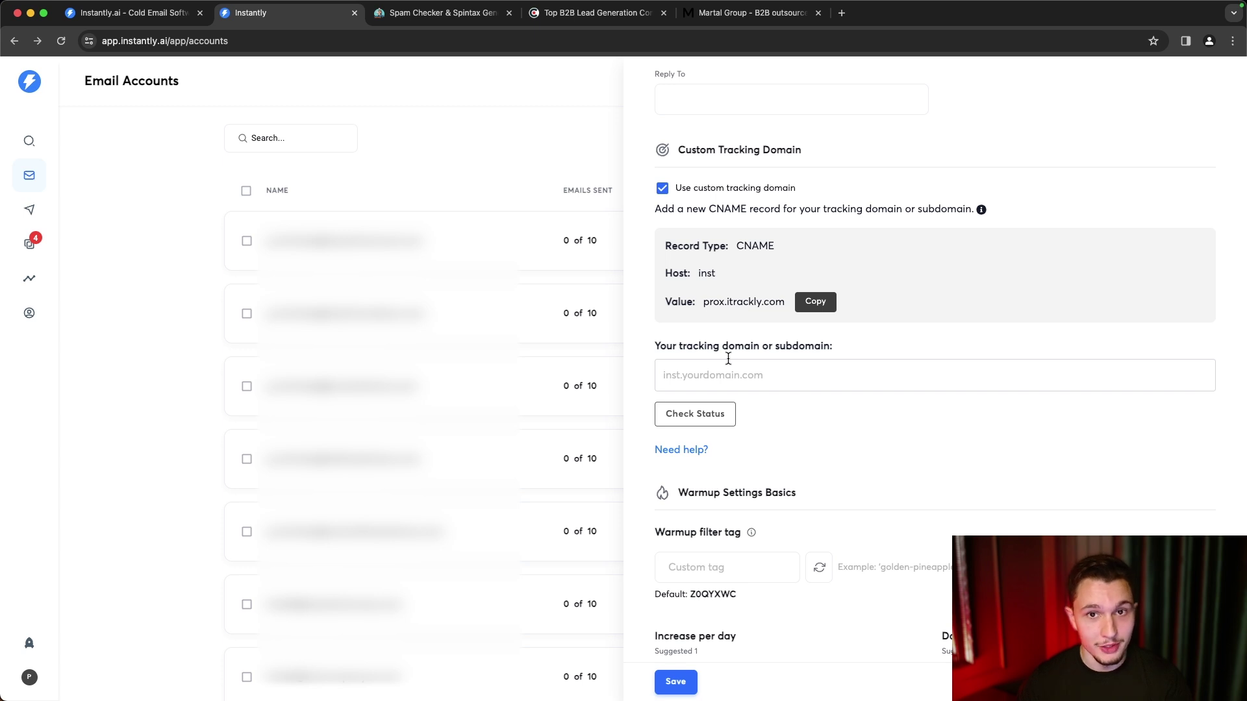
scroll(728, 359, "down", 1)
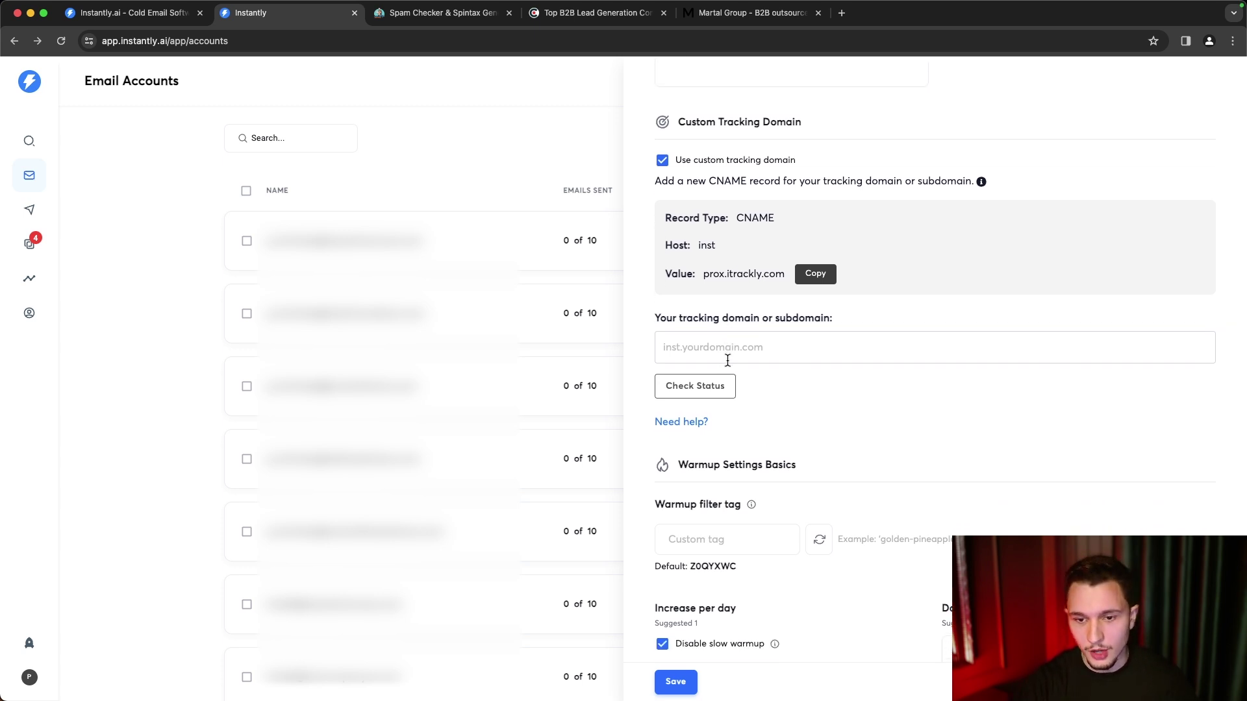
scroll(728, 361, "down", 5)
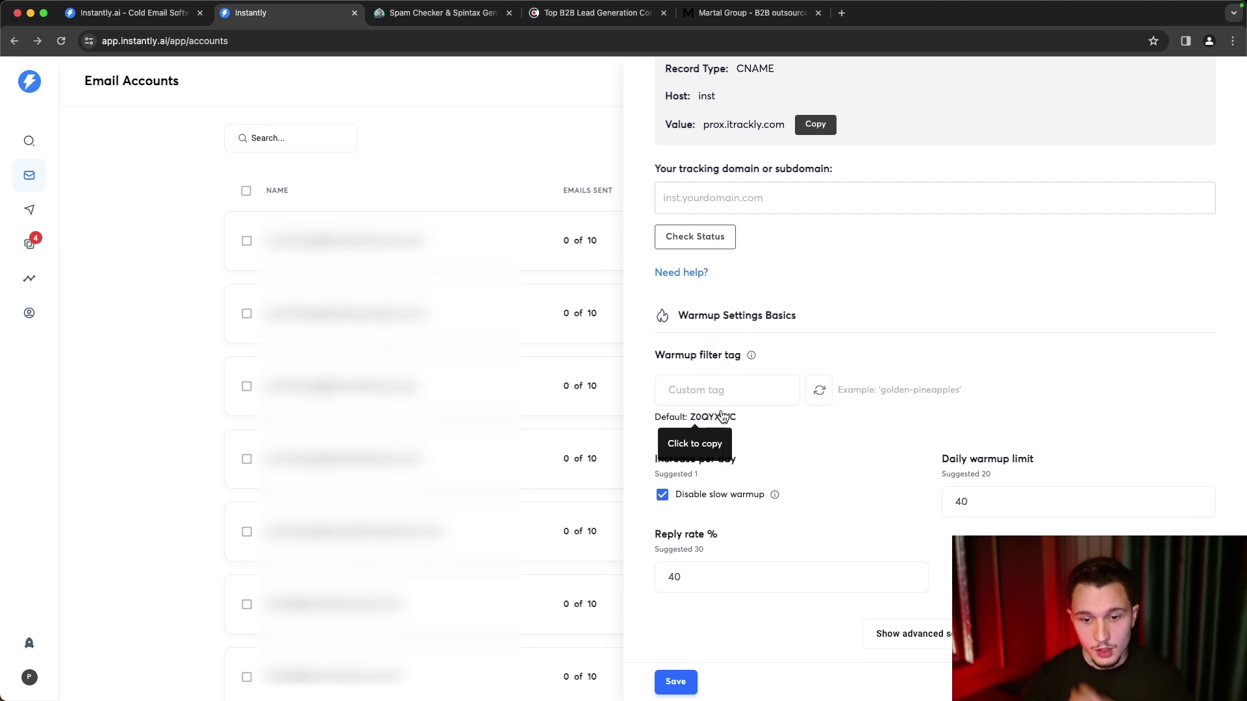
- Show advanced settings and enable slow warmup with an increase of 4 per day
left_click(909, 634)
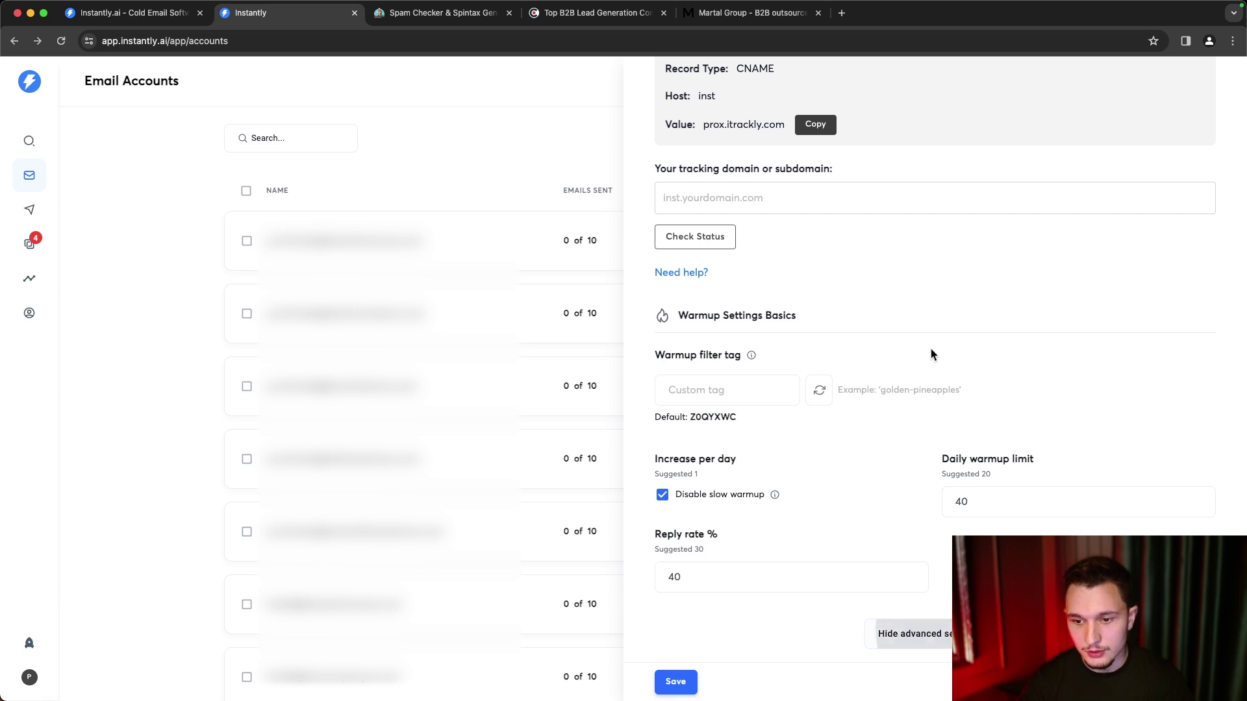
scroll(930, 354, "down", 4)
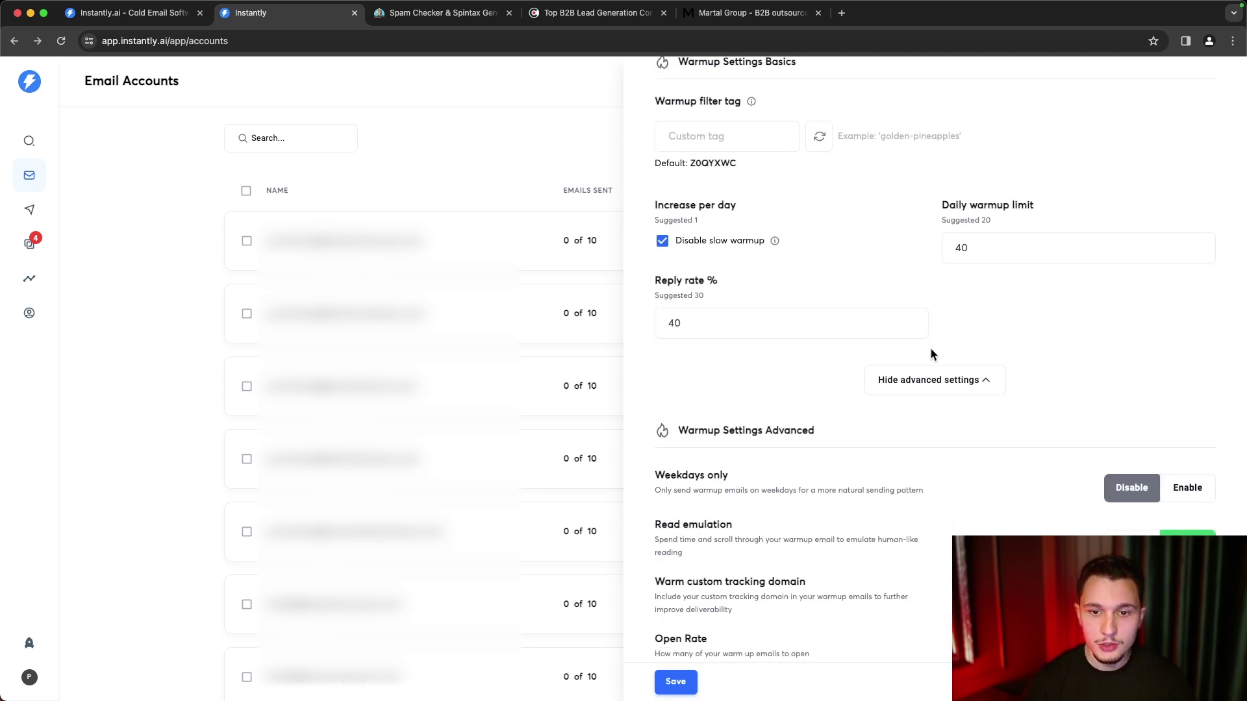
left_click(662, 241)
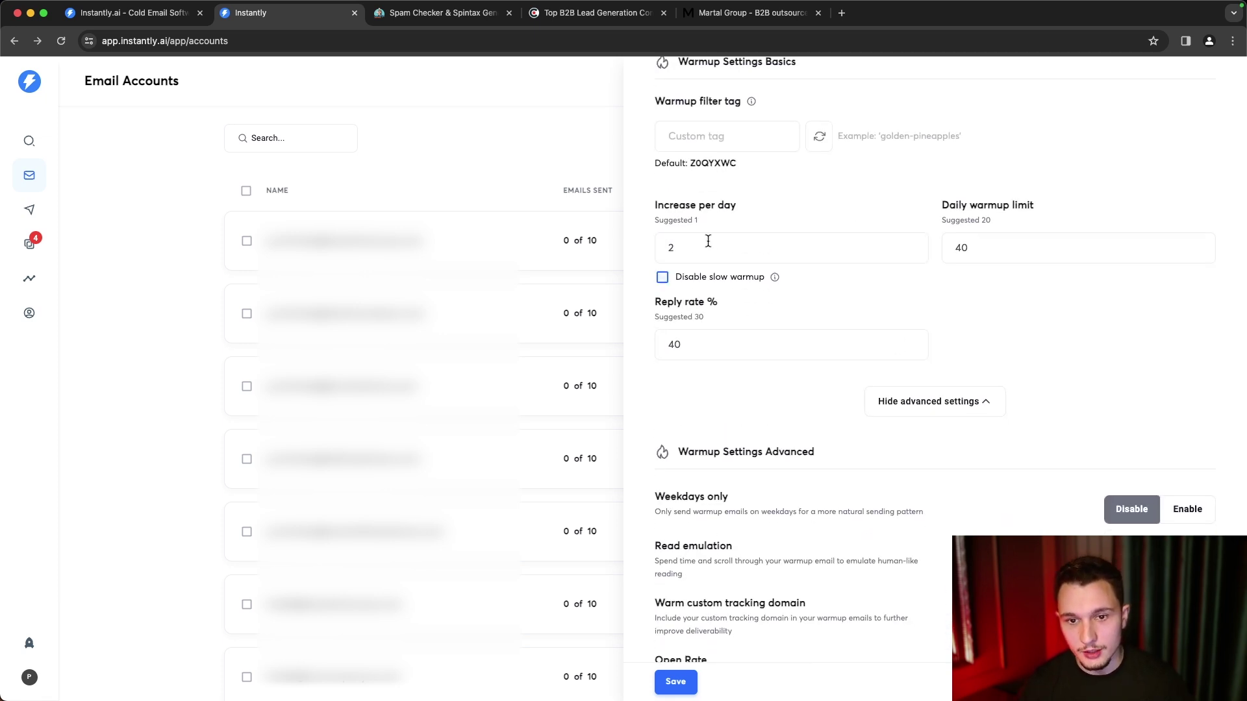
left_click_drag(701, 245, 655, 247)
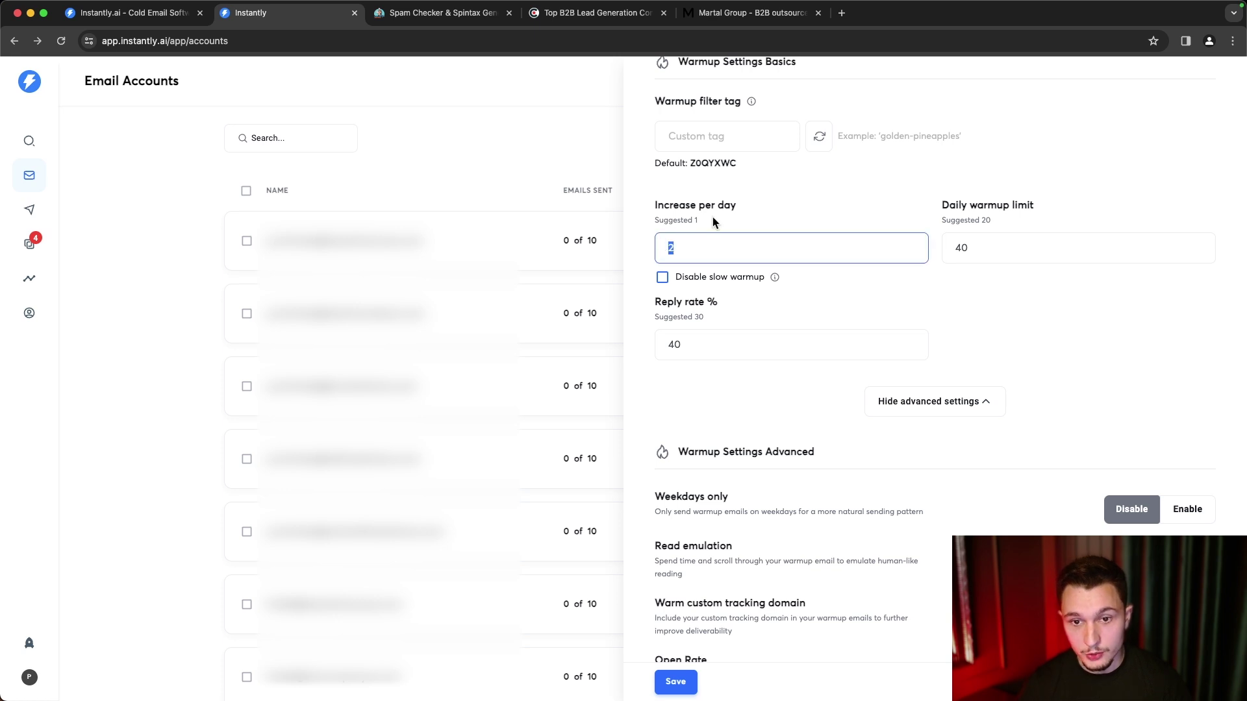
key("BackSpace")
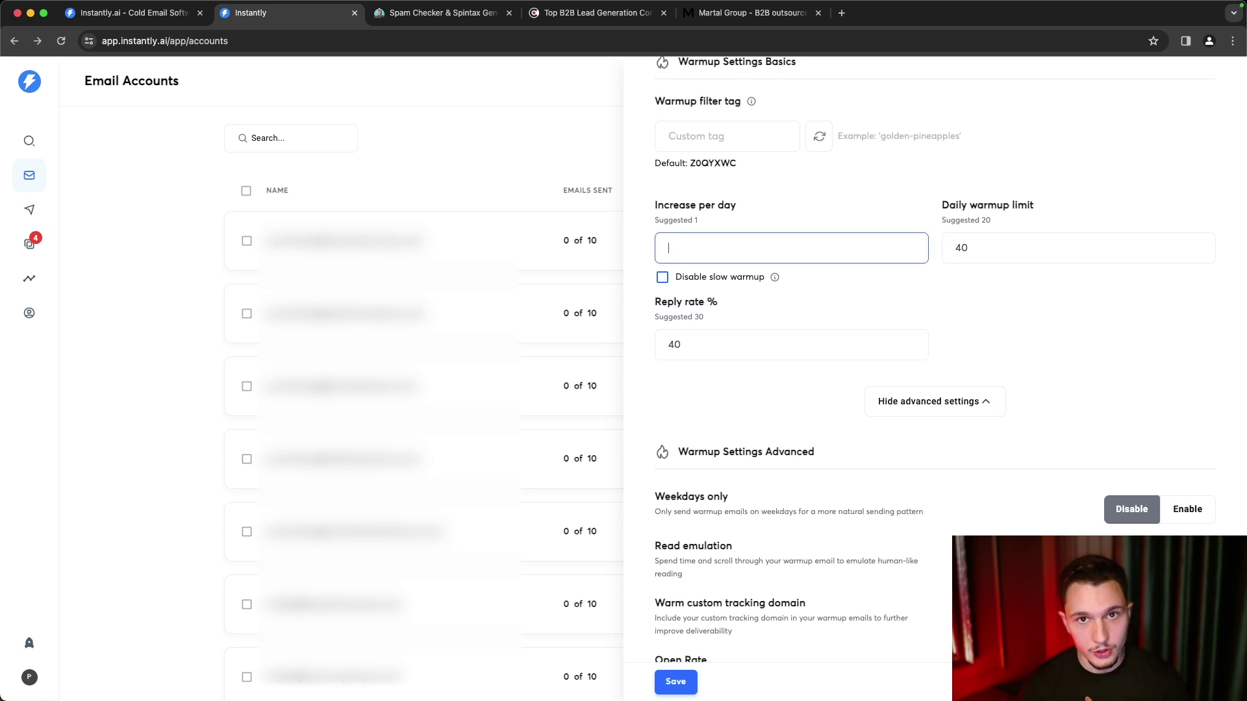
type("4")
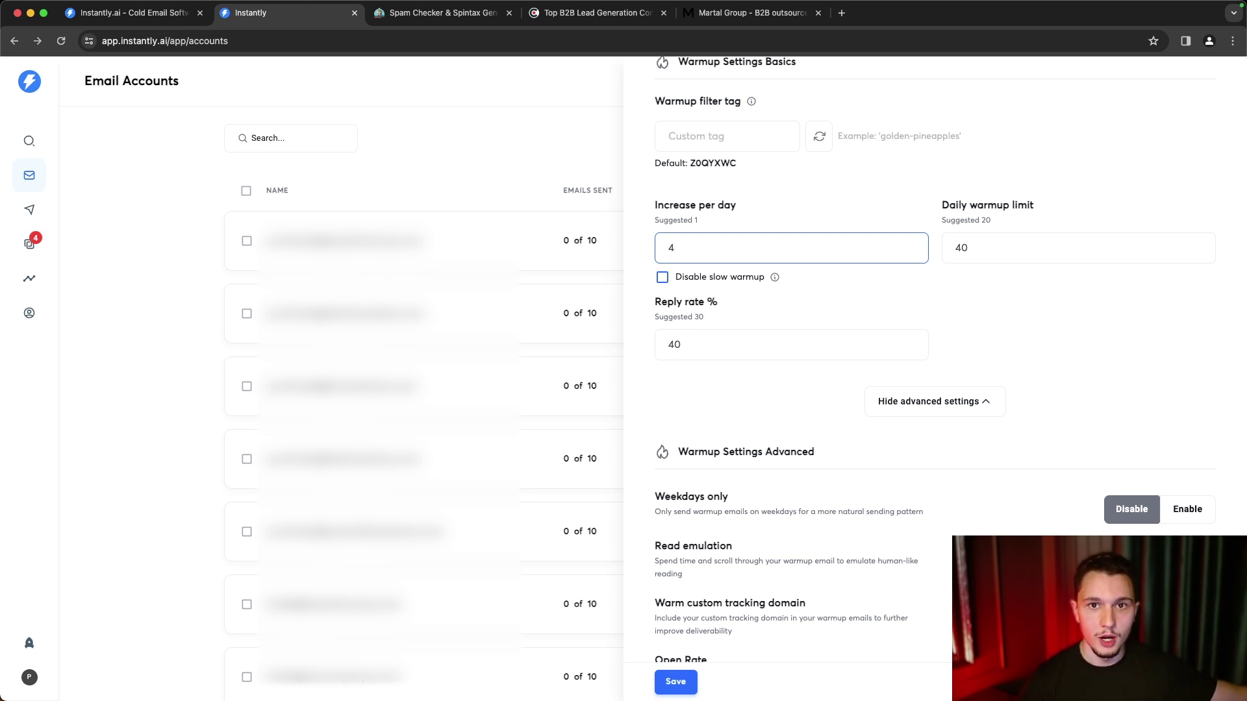
left_click_drag(1047, 209, 891, 208)
left_click(892, 209)
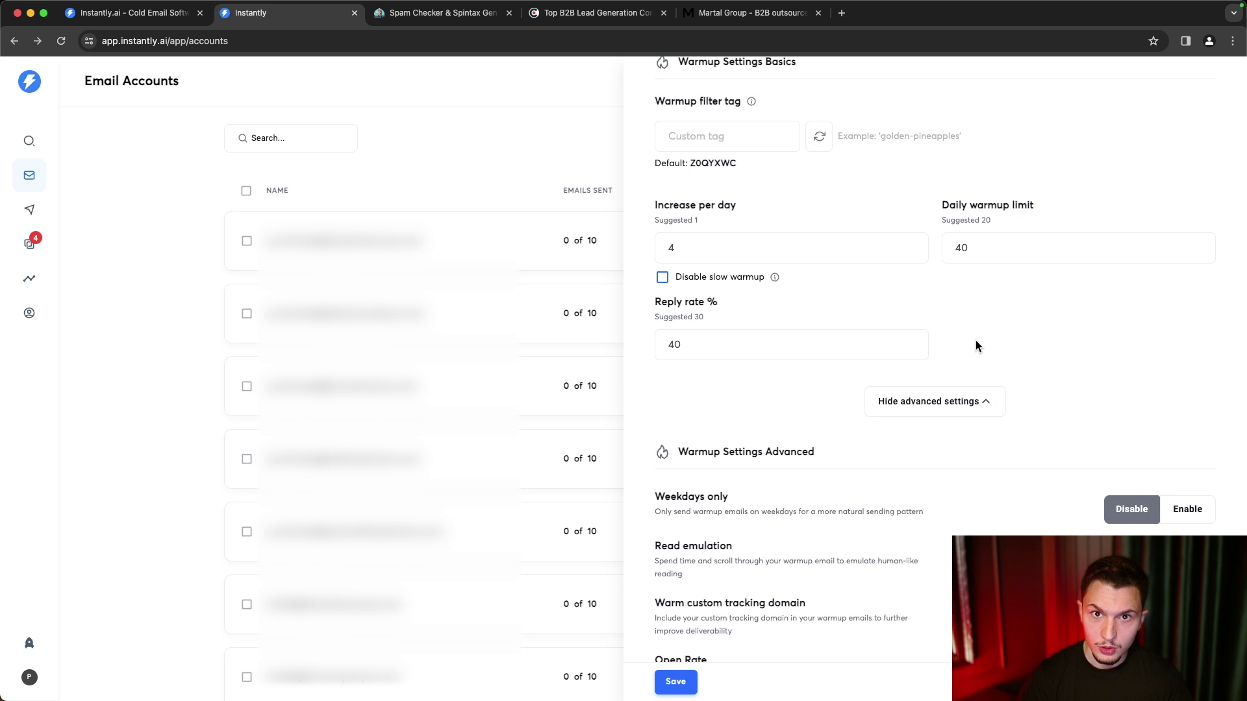
left_click(687, 252)
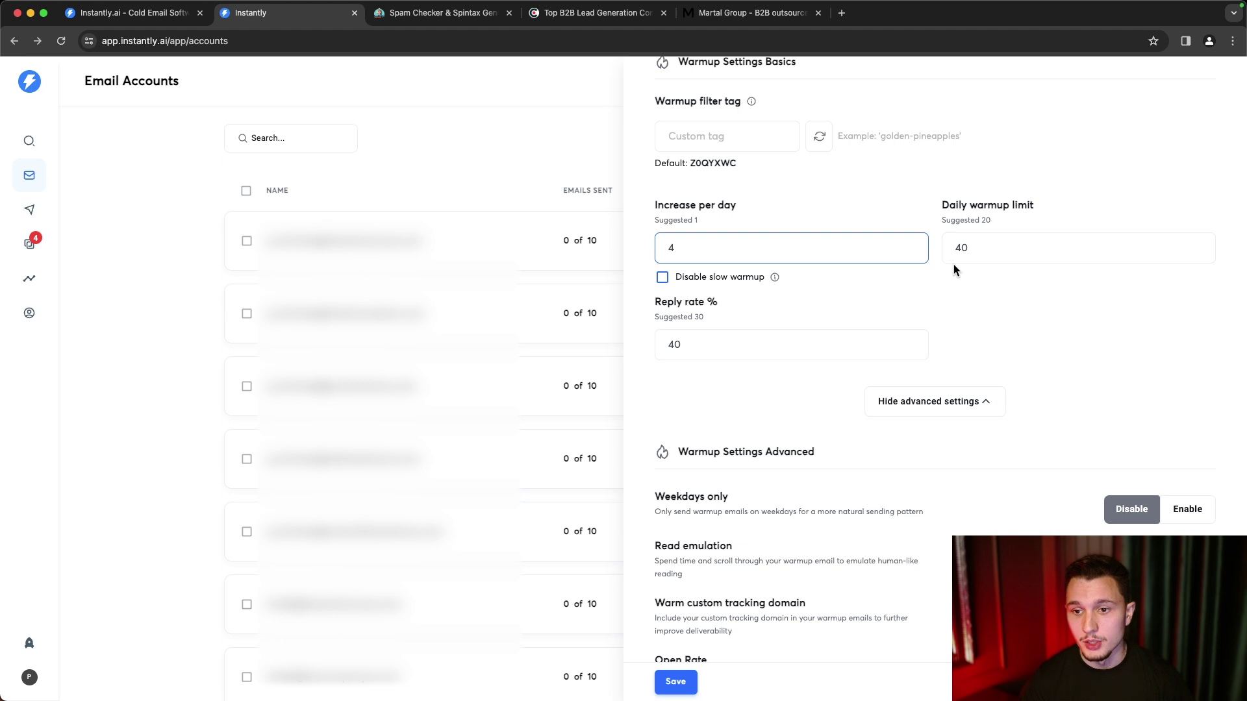
- Set the daily warmup limit to 50 and the reply rate to 30%
left_click_drag(943, 207, 1024, 207)
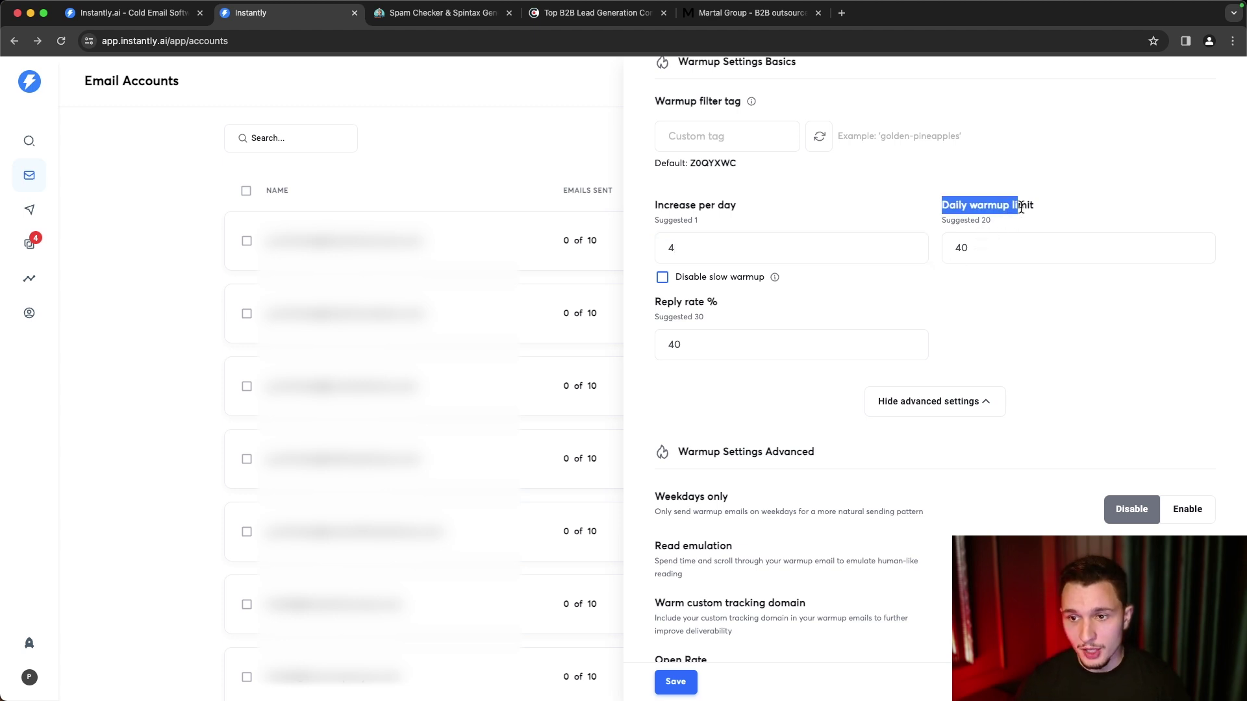
left_click(980, 259)
key("BackSpace")
key("BackSpace")
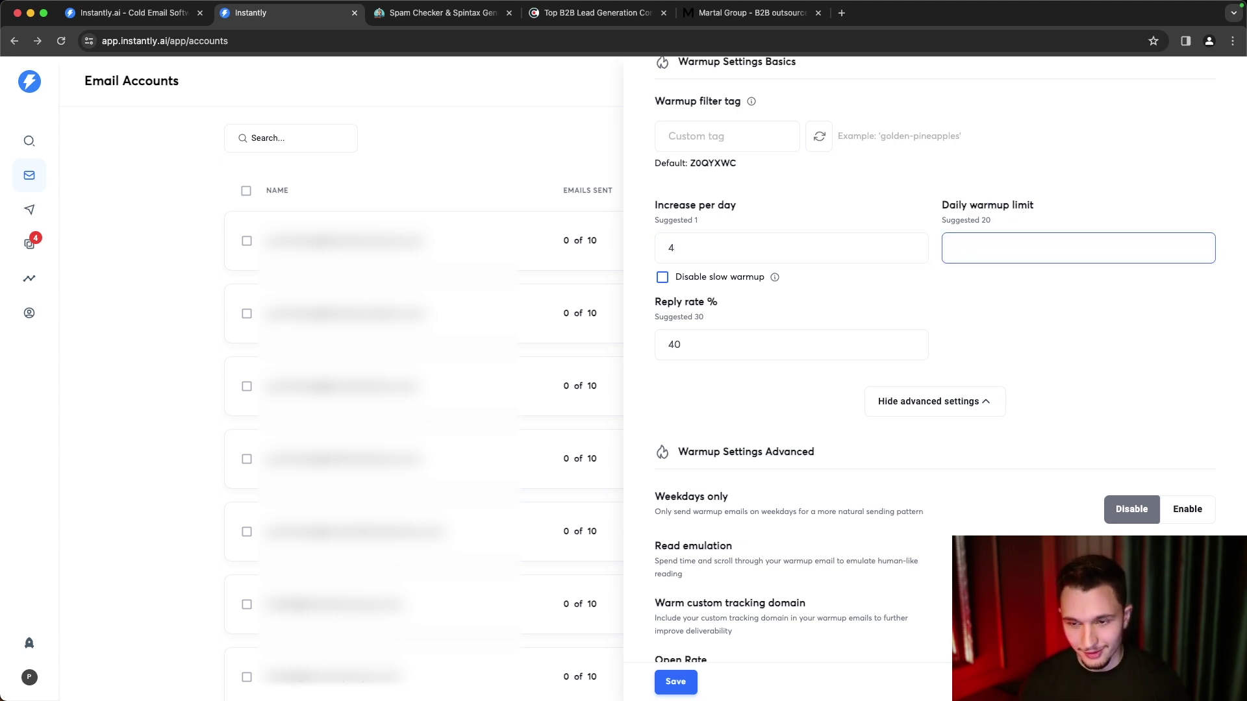
type("50")
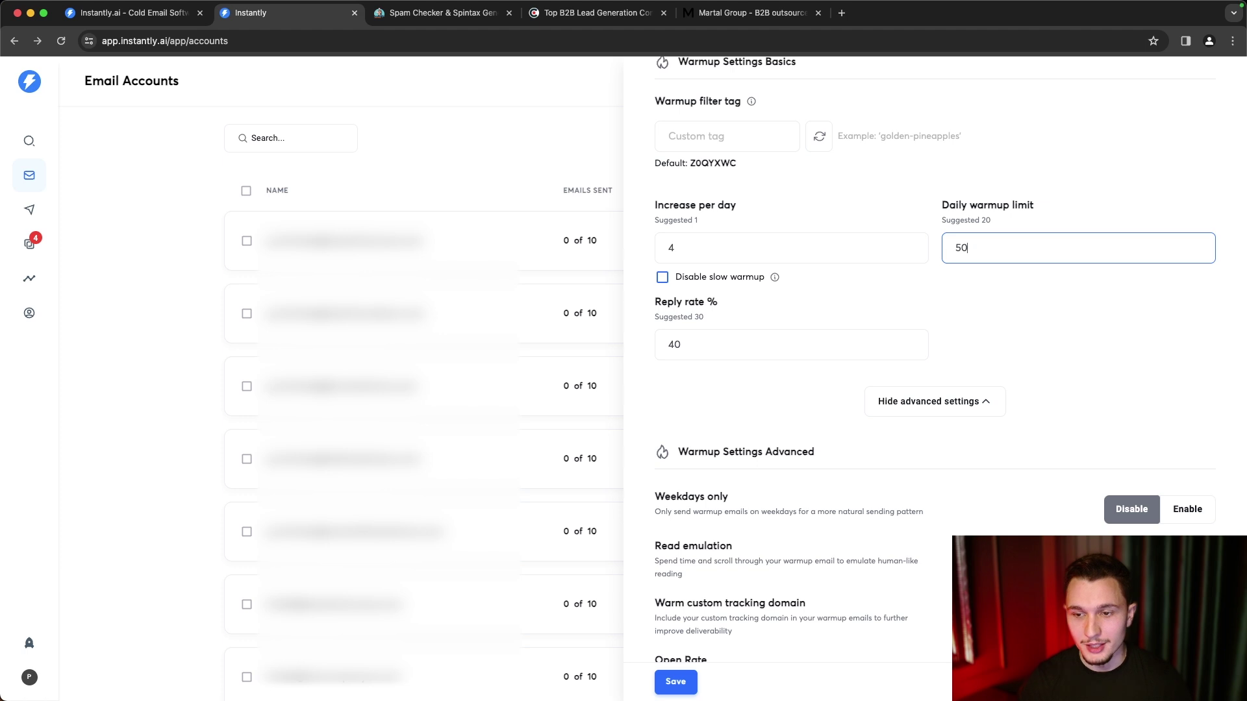
left_click(972, 314)
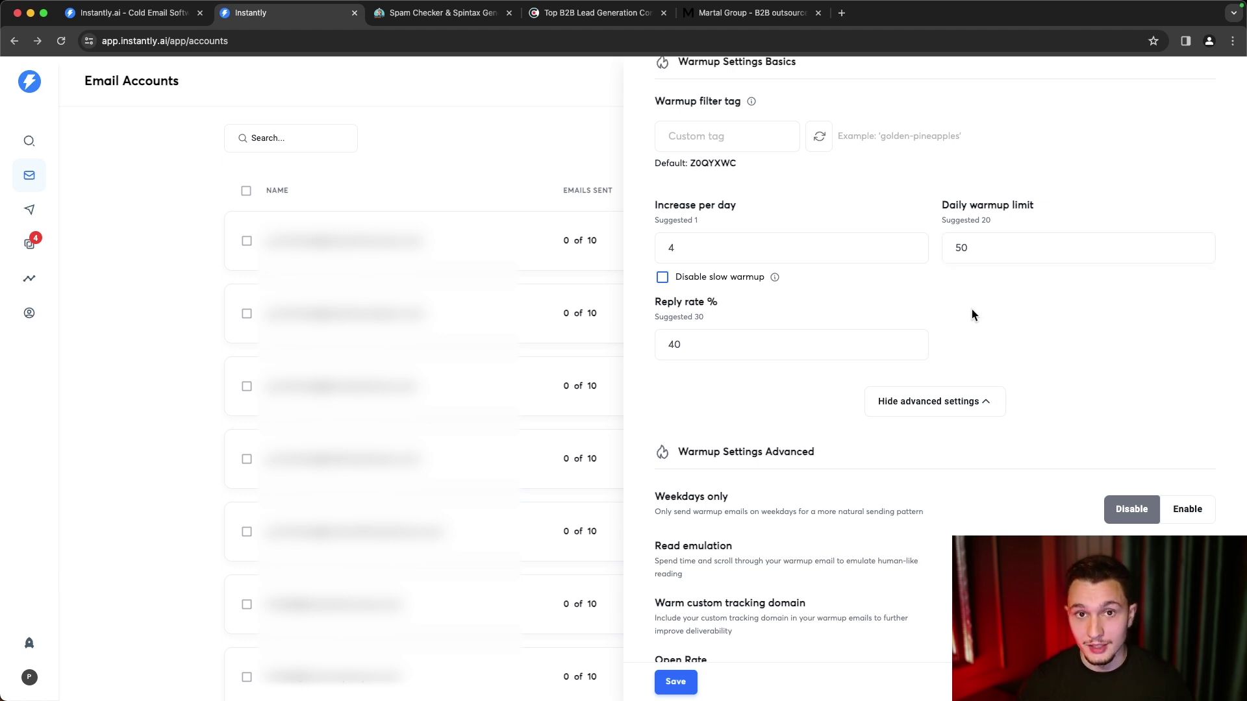
double_click(967, 250)
left_click(949, 295)
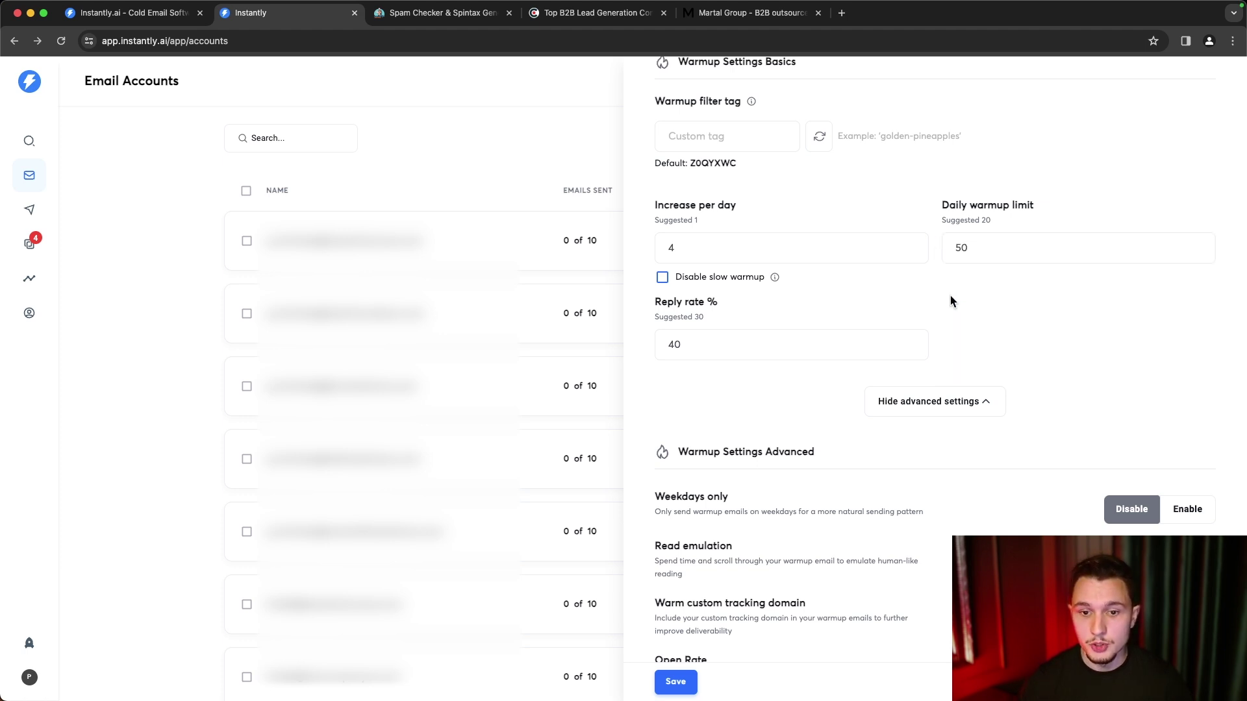
left_click(717, 348)
key("BackSpace")
key("BackSpace")
type("30")
left_click(992, 336)
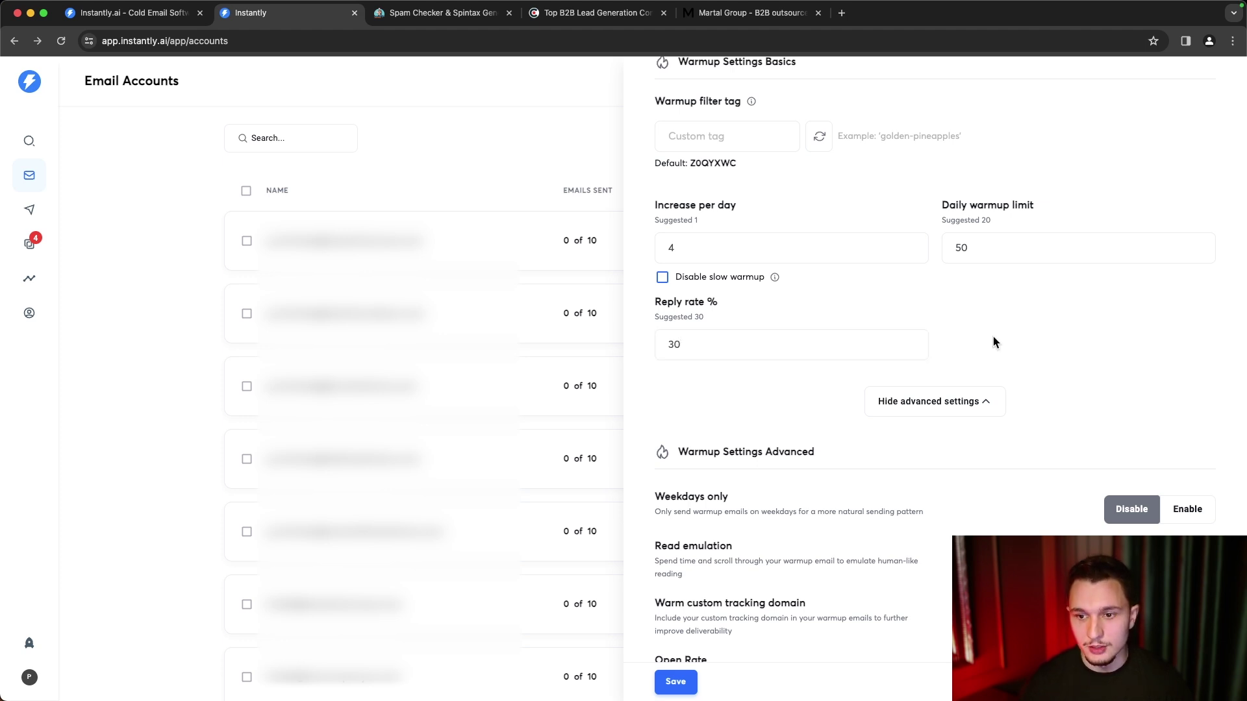
- Enable warming of the custom tracking domain and scroll back up through the account settings
scroll(983, 346, "down", 1)
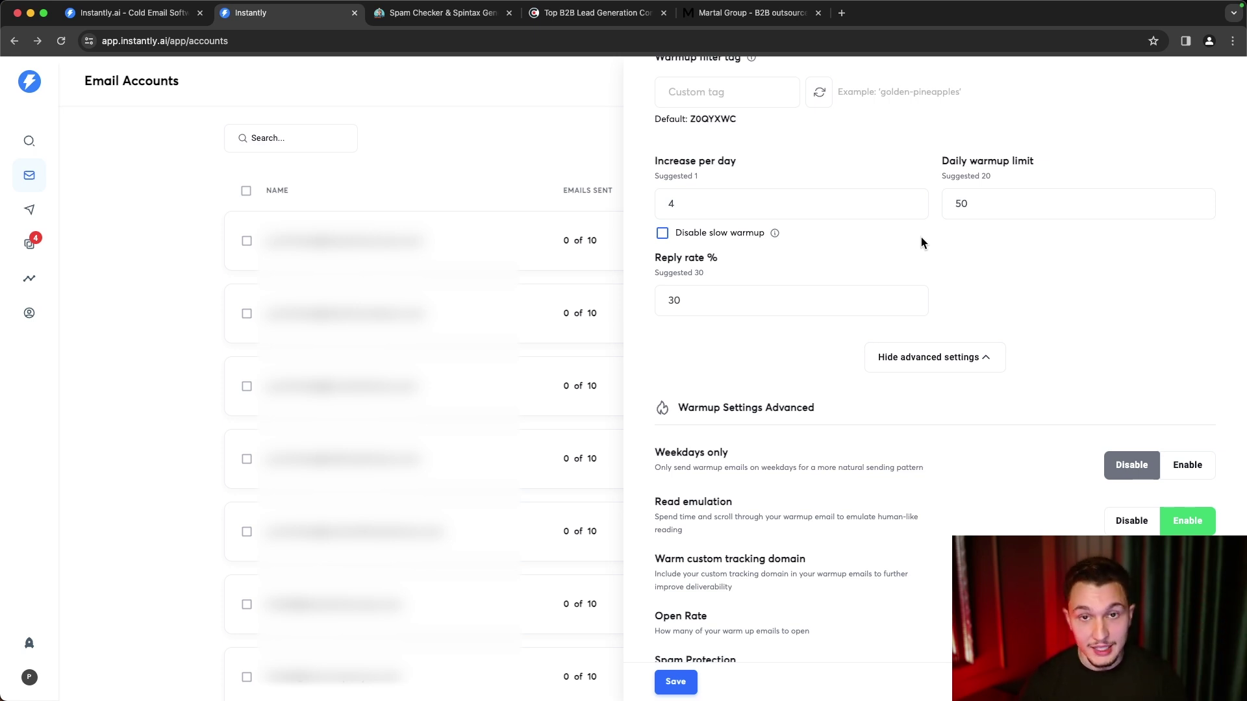
scroll(937, 299, "down", 2)
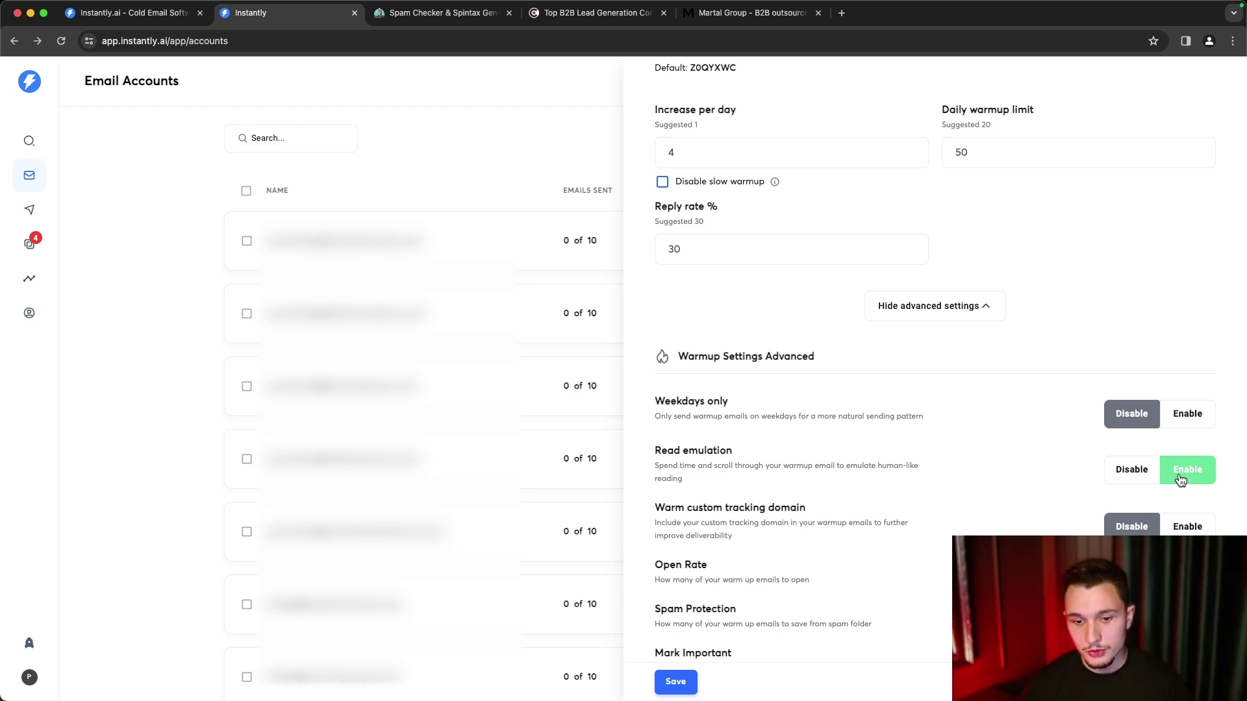
left_click(1187, 527)
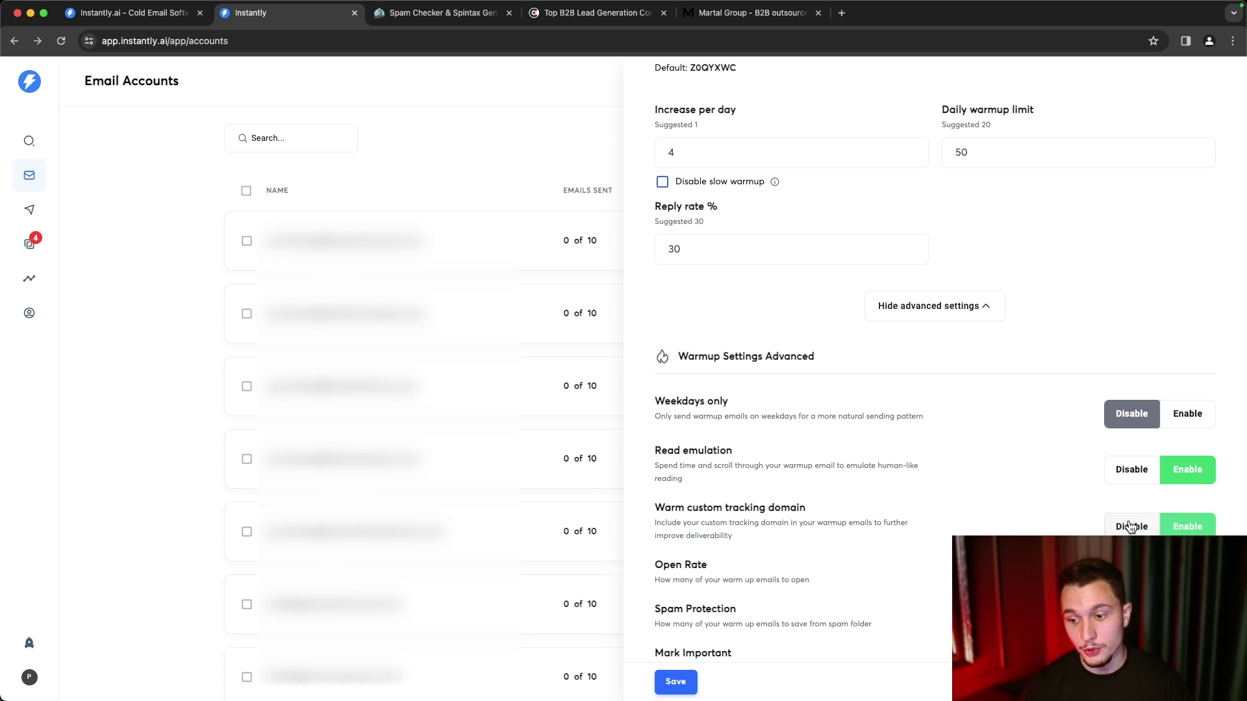
scroll(1130, 523, "up", 5)
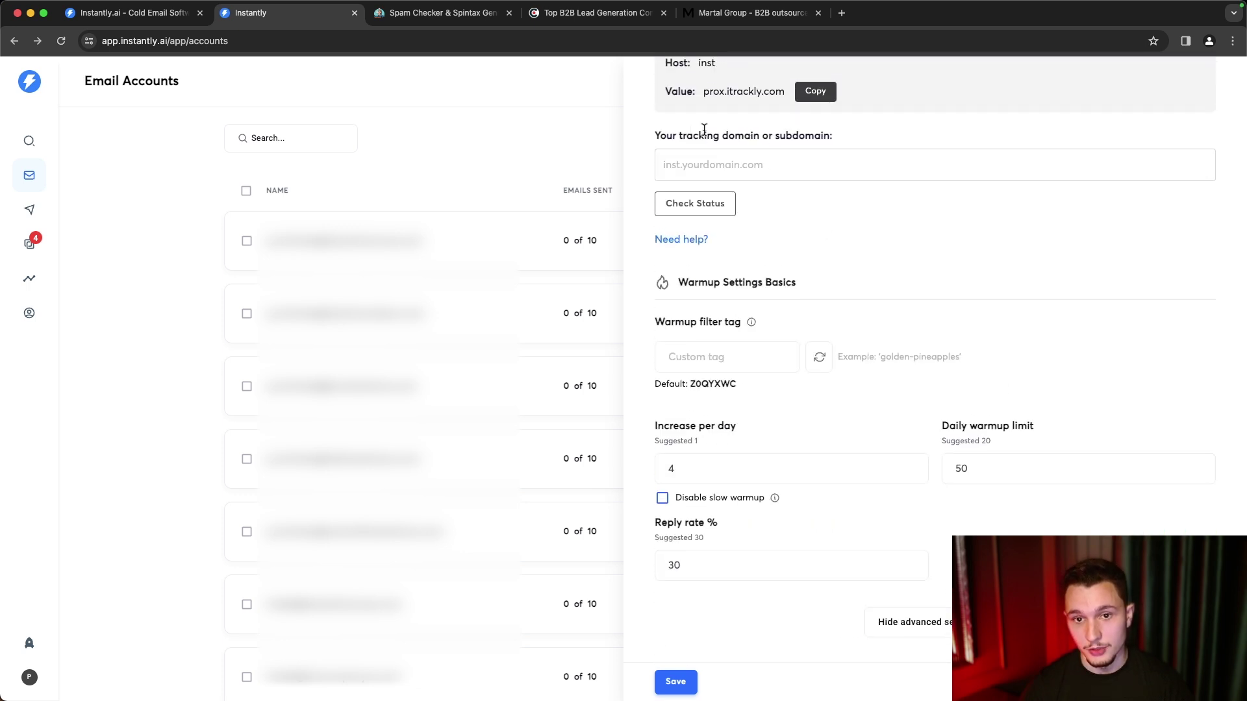
left_click(724, 162)
scroll(966, 260, "down", 5)
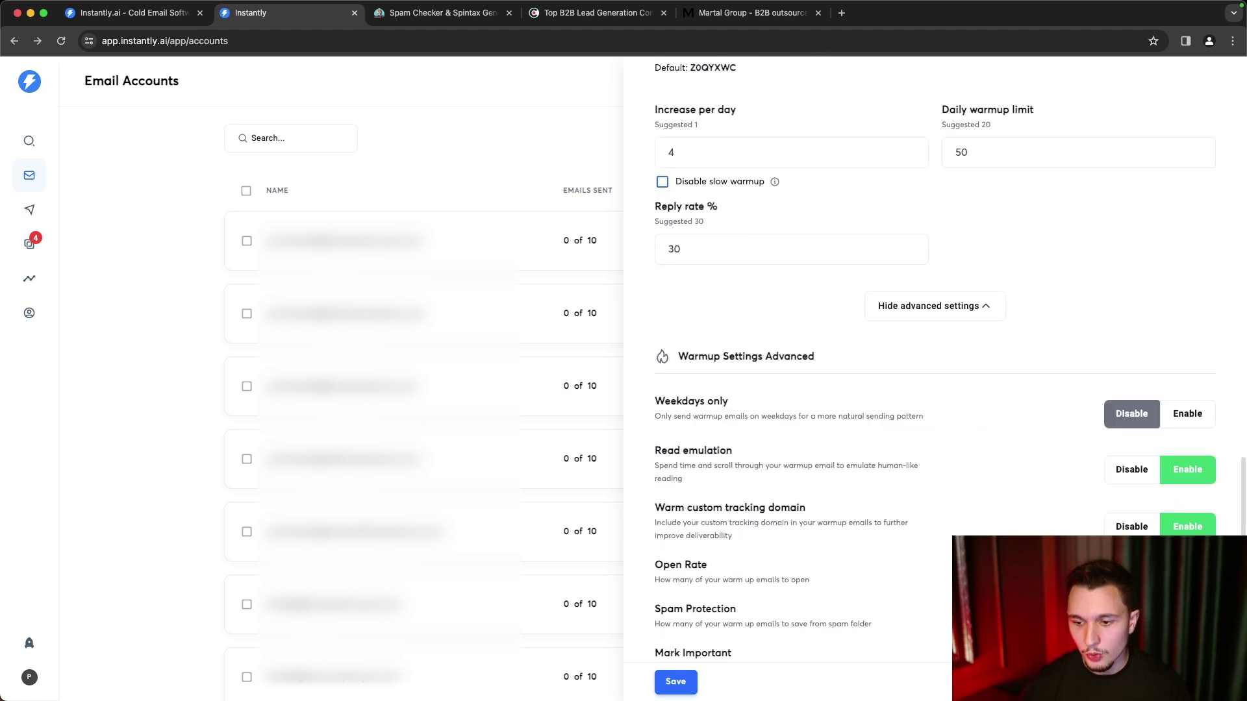
scroll(935, 376, "up", 15)
scroll(935, 377, "down", 3)
scroll(935, 377, "up", 3)
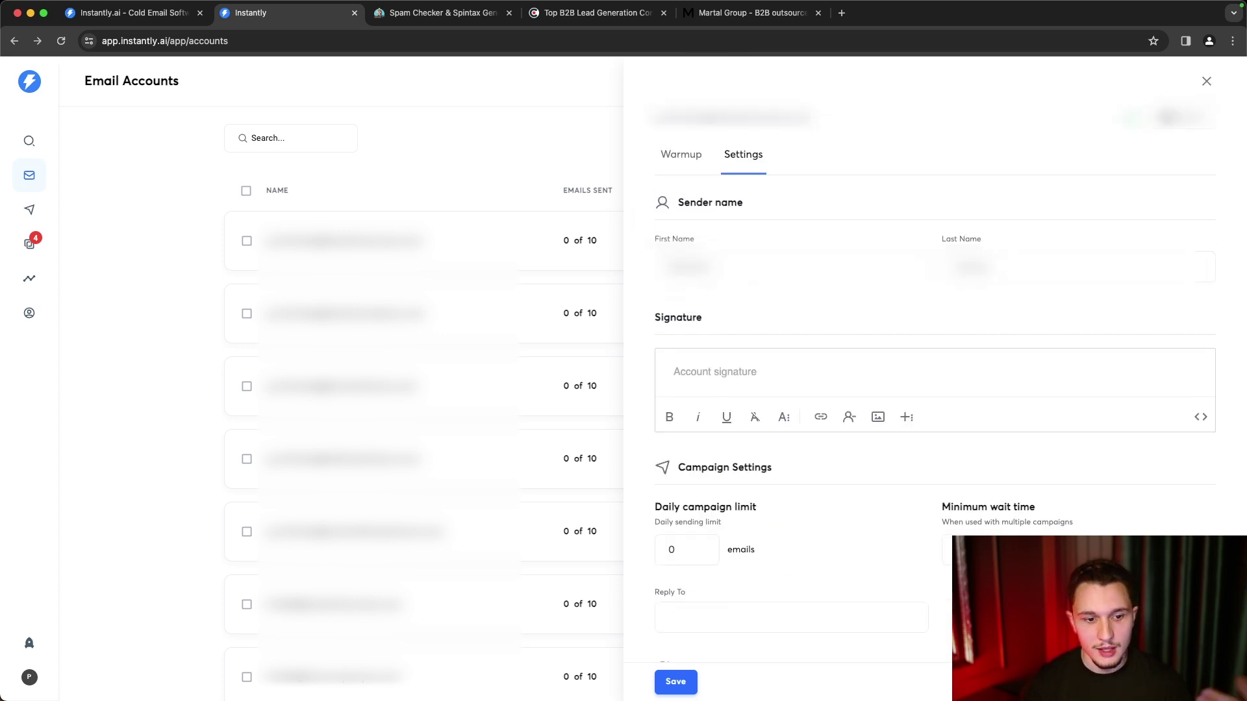
left_click(418, 148)
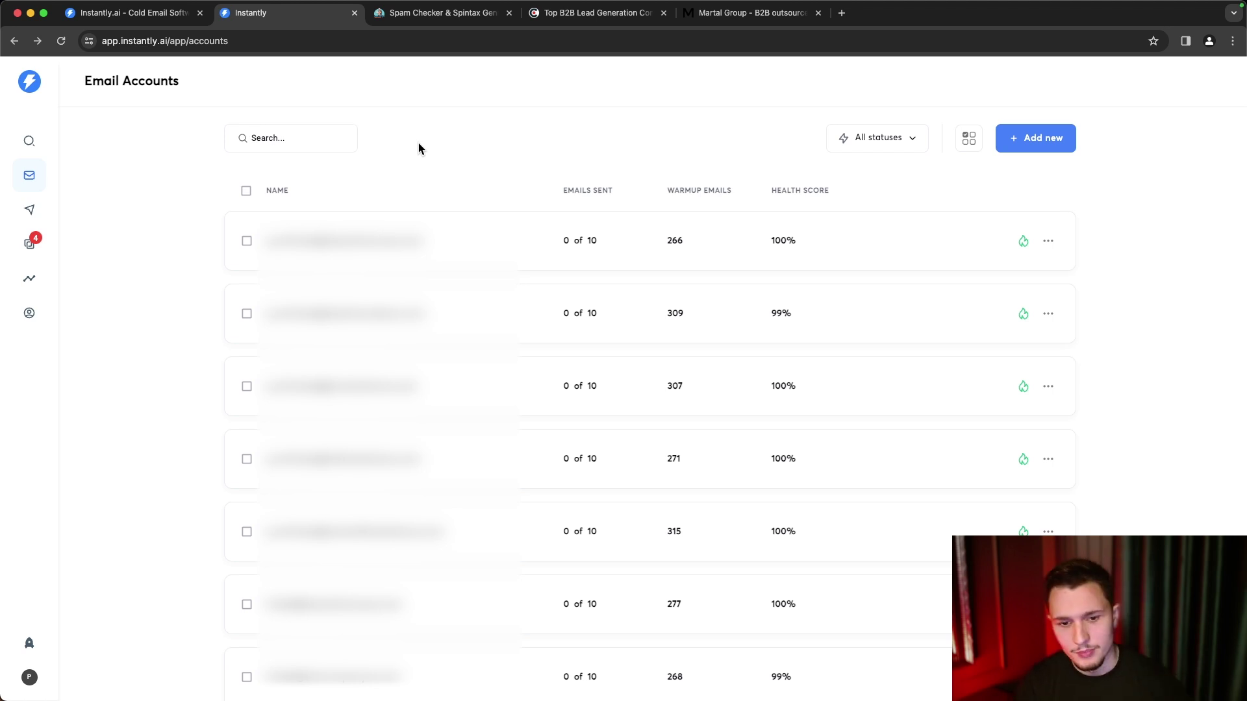
left_click(26, 211)
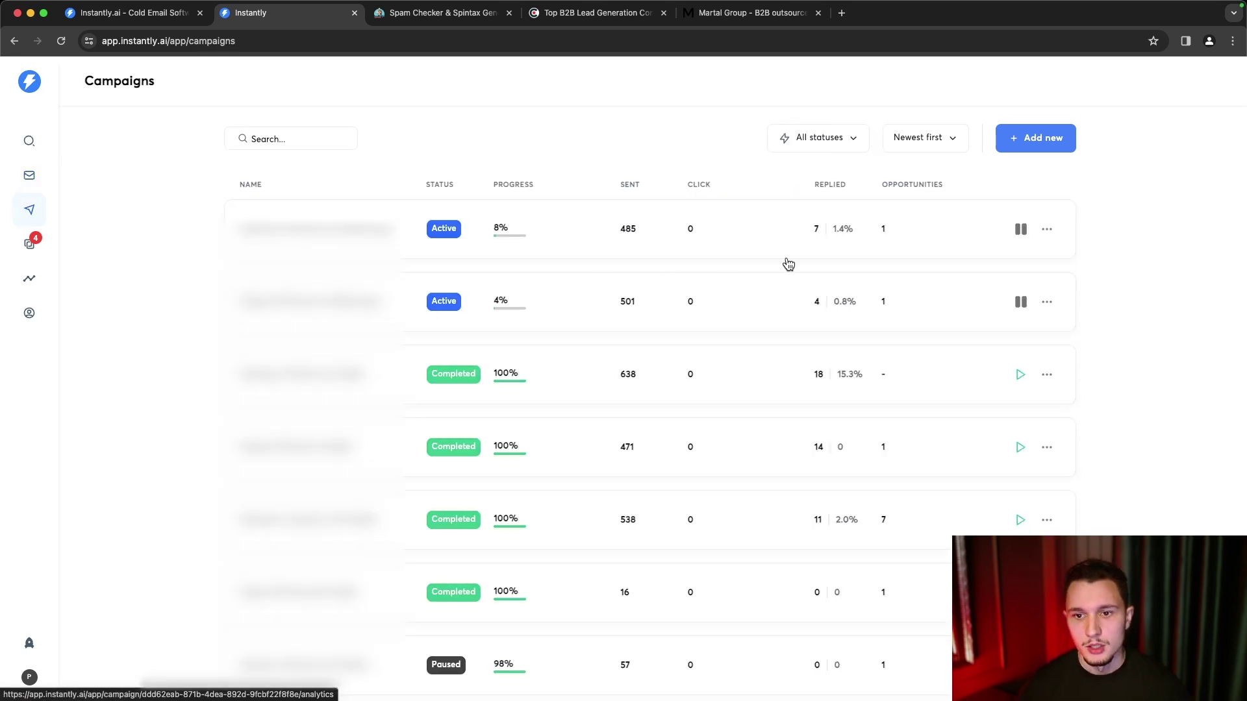
- Start a new campaign and name it 'Client Name | Source of Leads | Angle of split test | Split Test'
left_click(1040, 142)
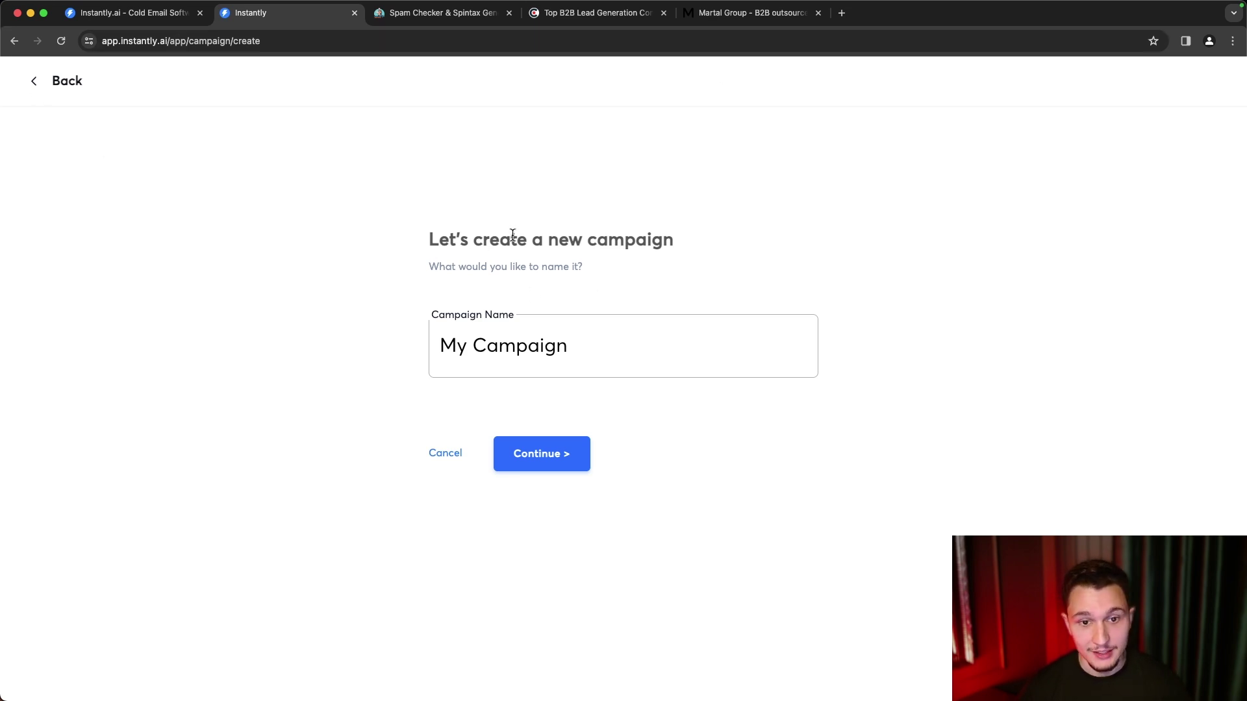
left_click_drag(621, 343, 259, 352)
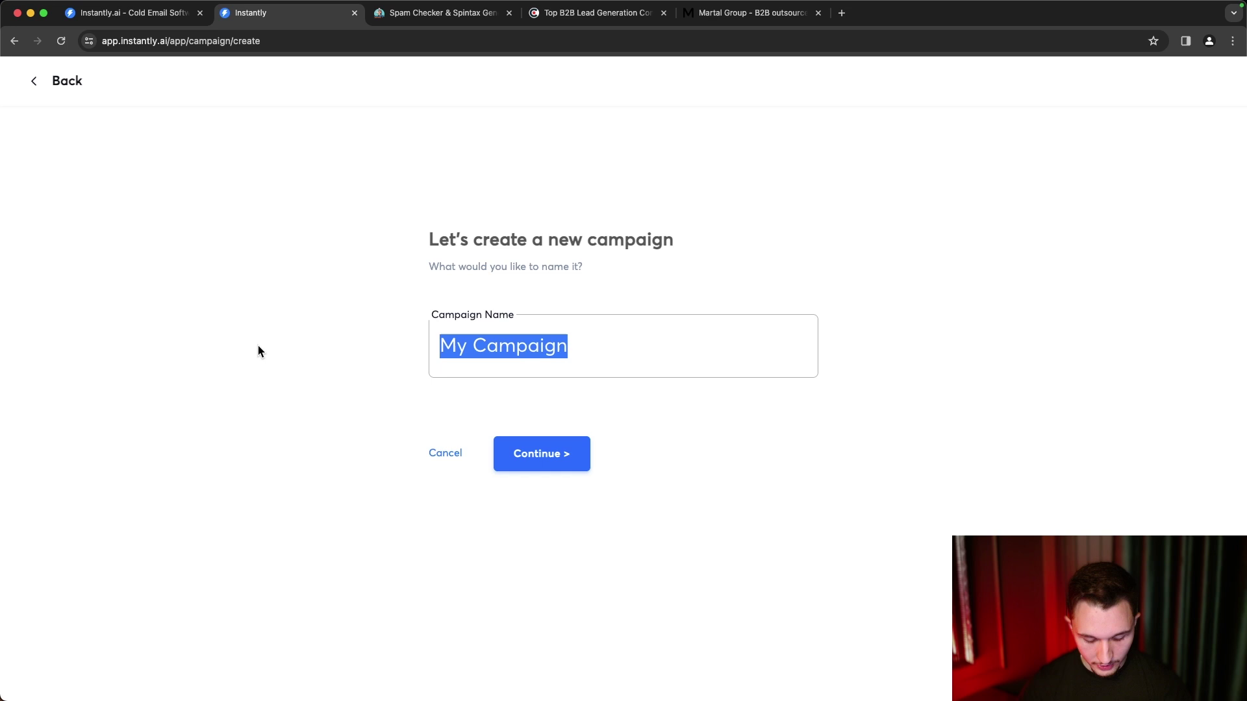
type("Client Name | Soure")
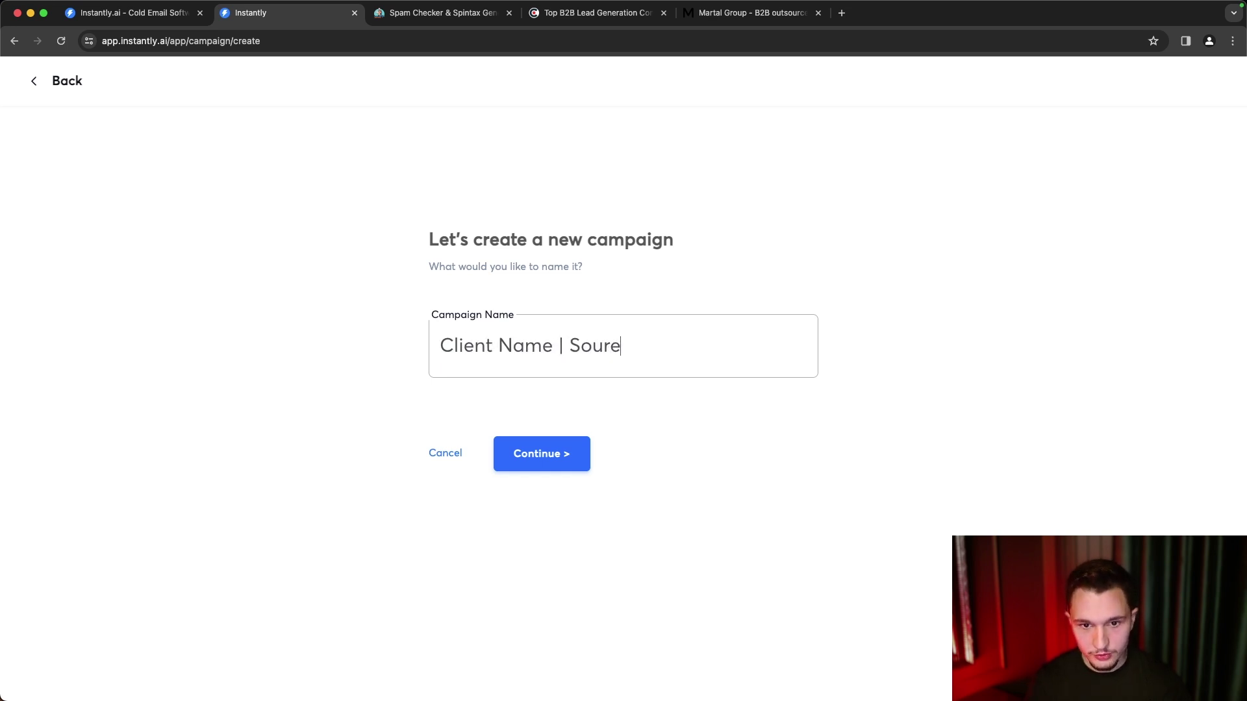
key("BackSpace")
type("ce o")
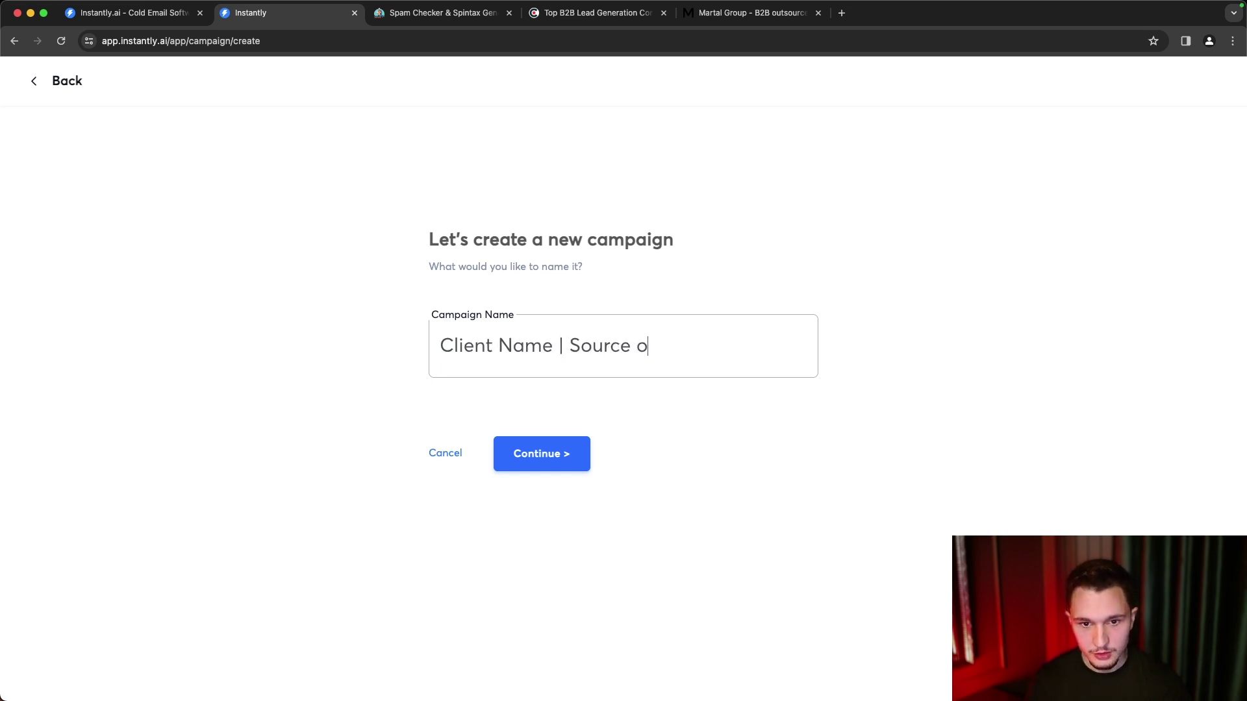
type("f Leads | ANG")
key("BackSpace")
key("BackSpace")
type("ngle of ")
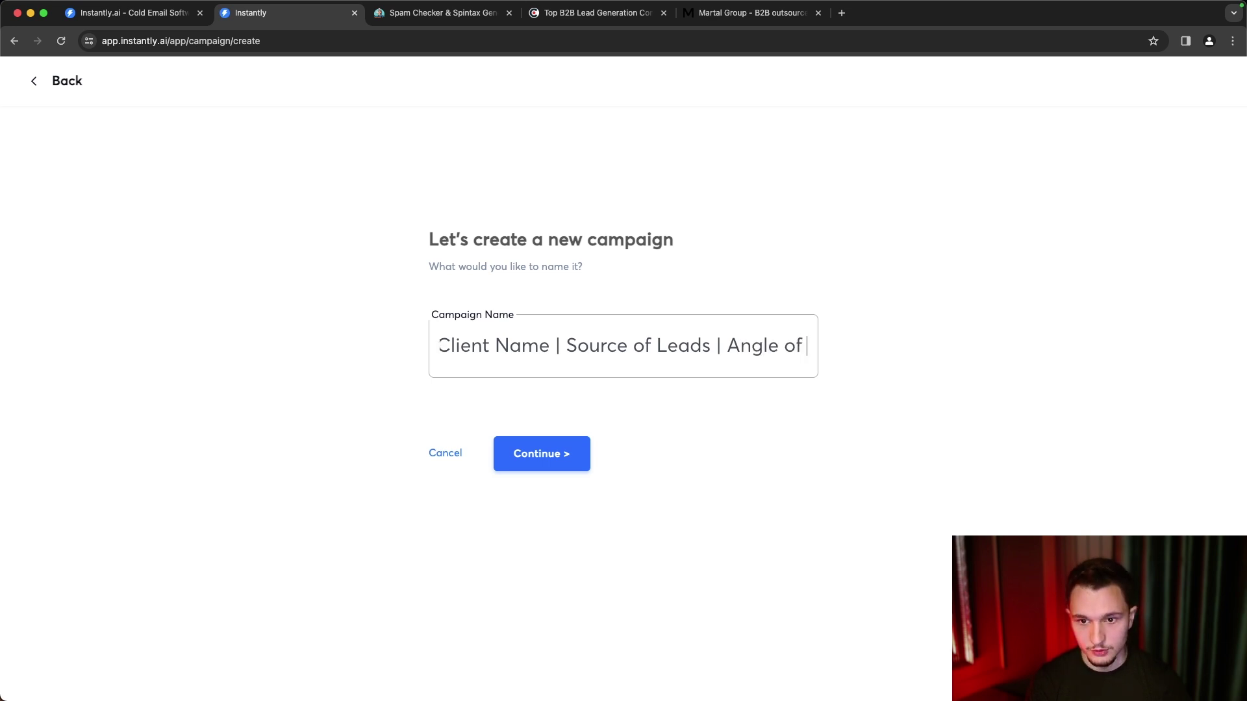
type("split test |")
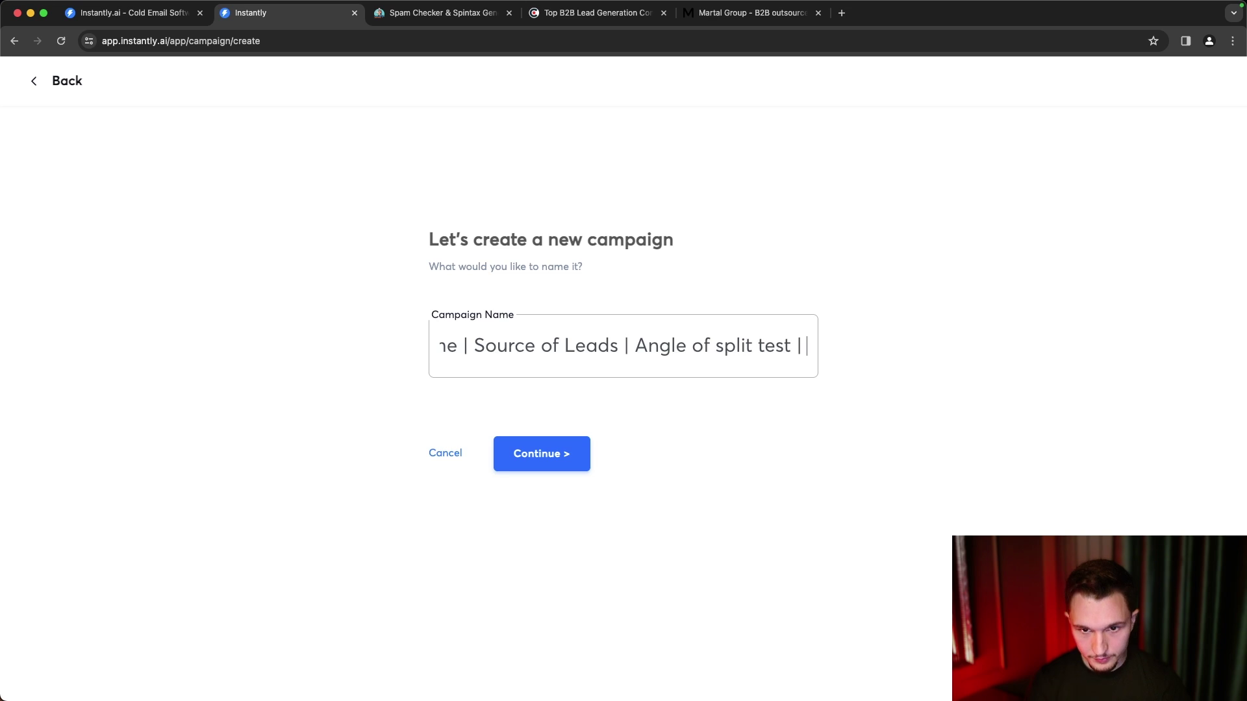
type(" Split Test")
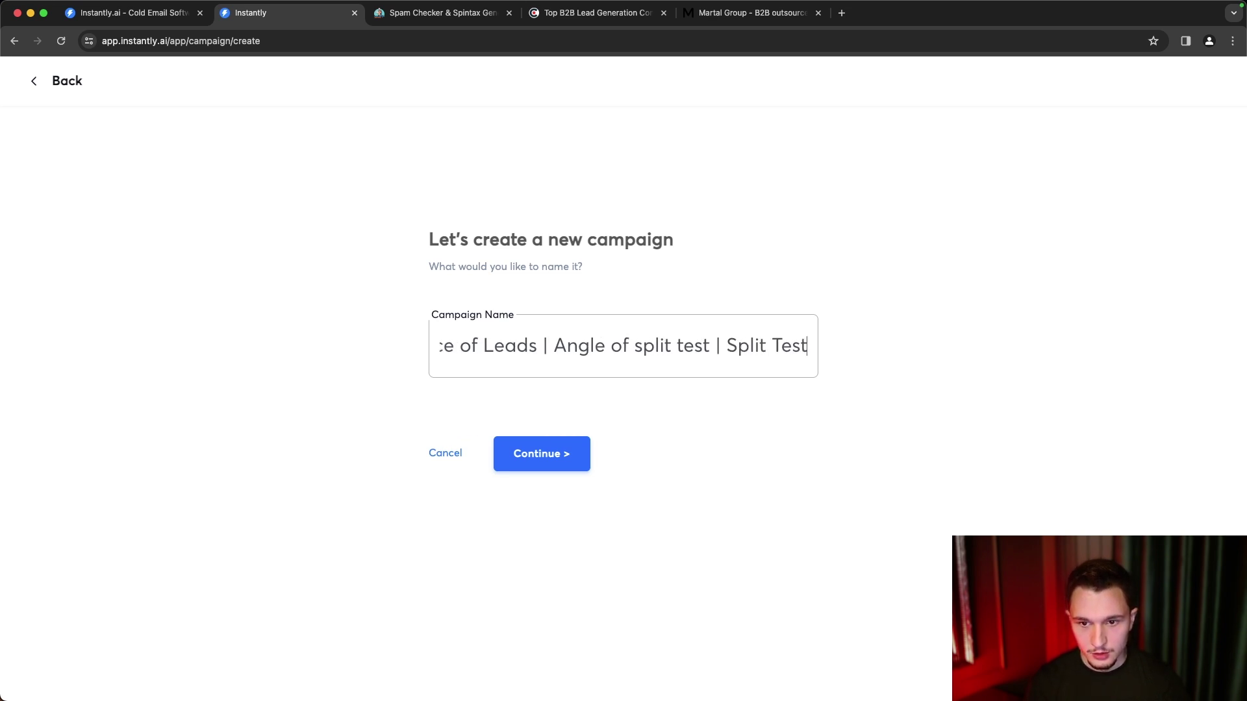
- Rename it to the client's name plus 'StoreLeads Leads | Personal Script | Subject Line' and continue
left_click_drag(469, 351, 334, 355)
key("super+a")
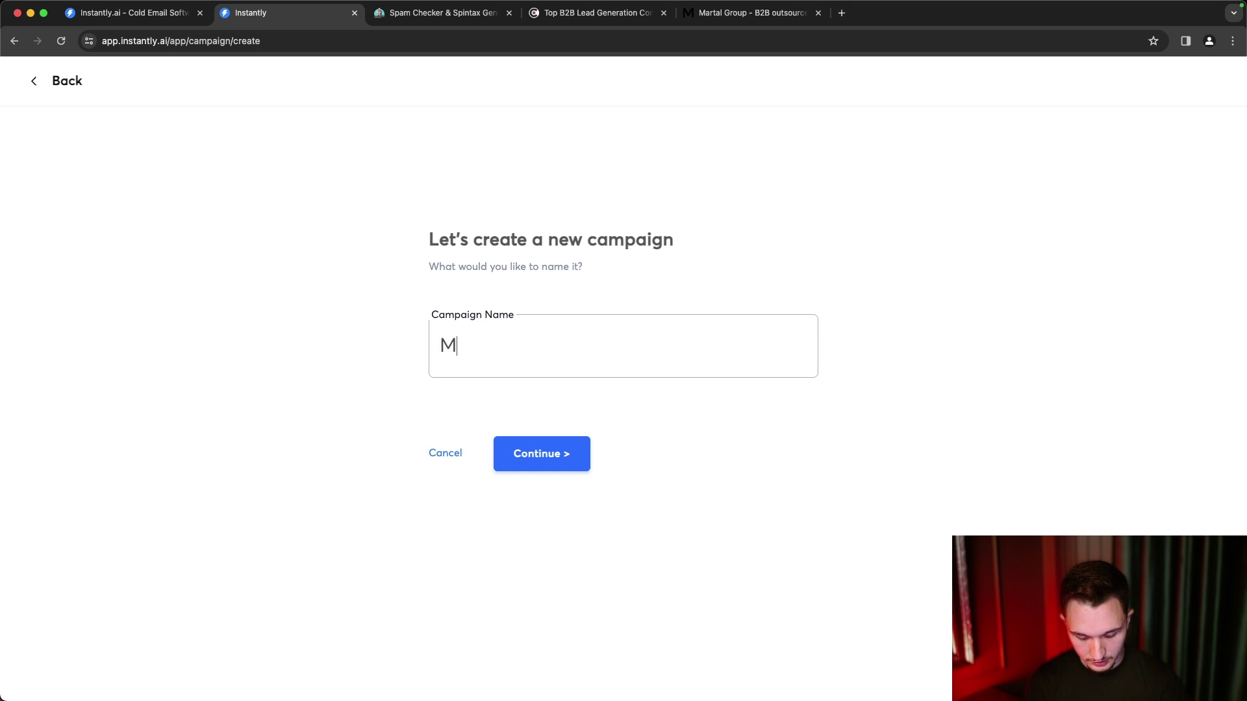
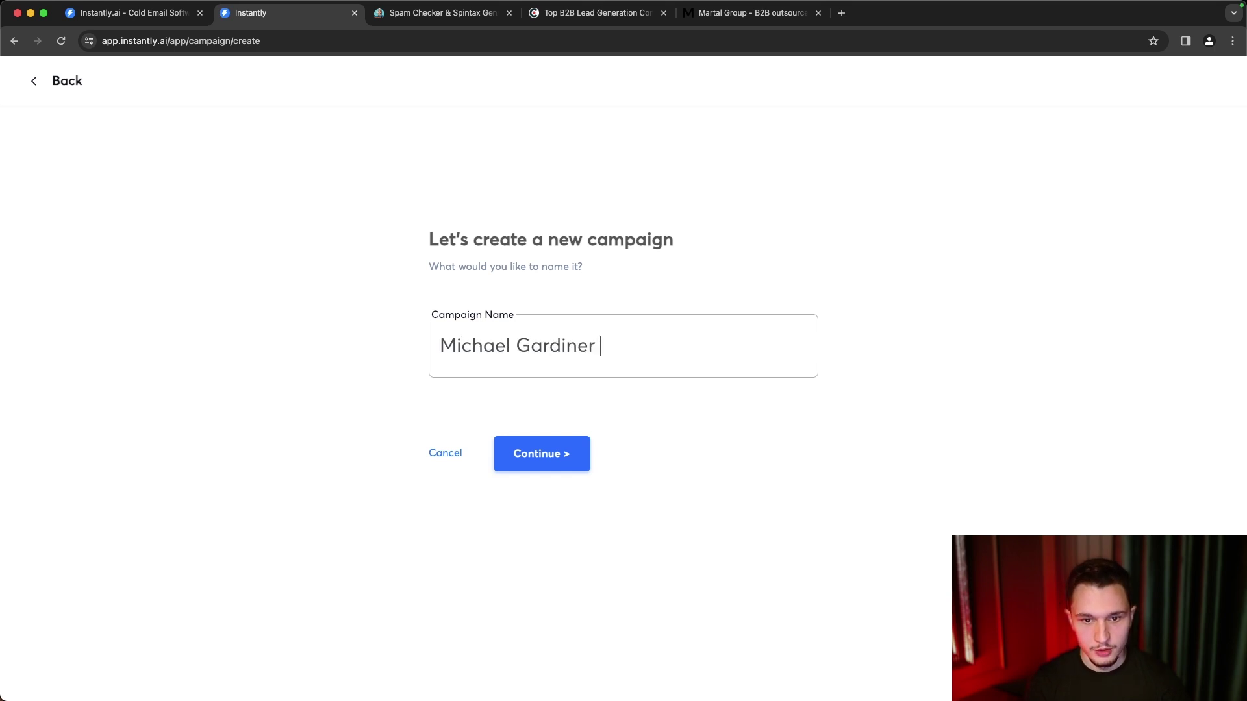
type("| StoreLeads Leads |")
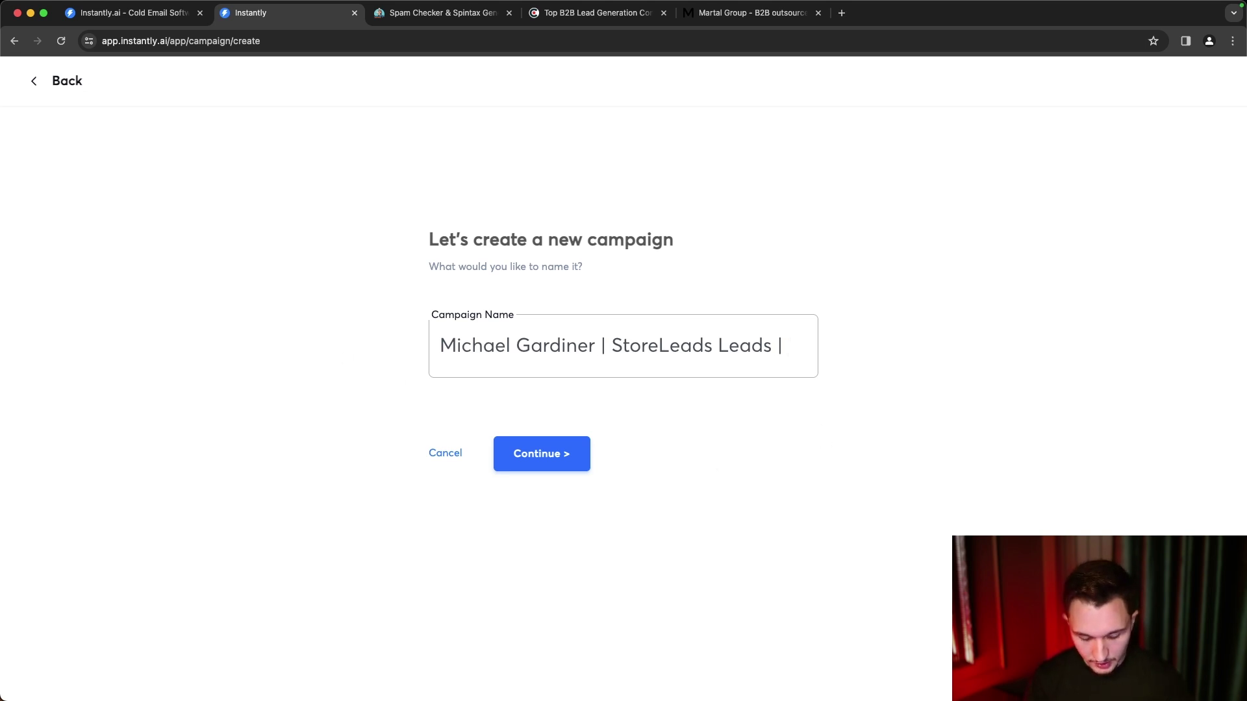
type("Personal Sci")
type("ipt | ")
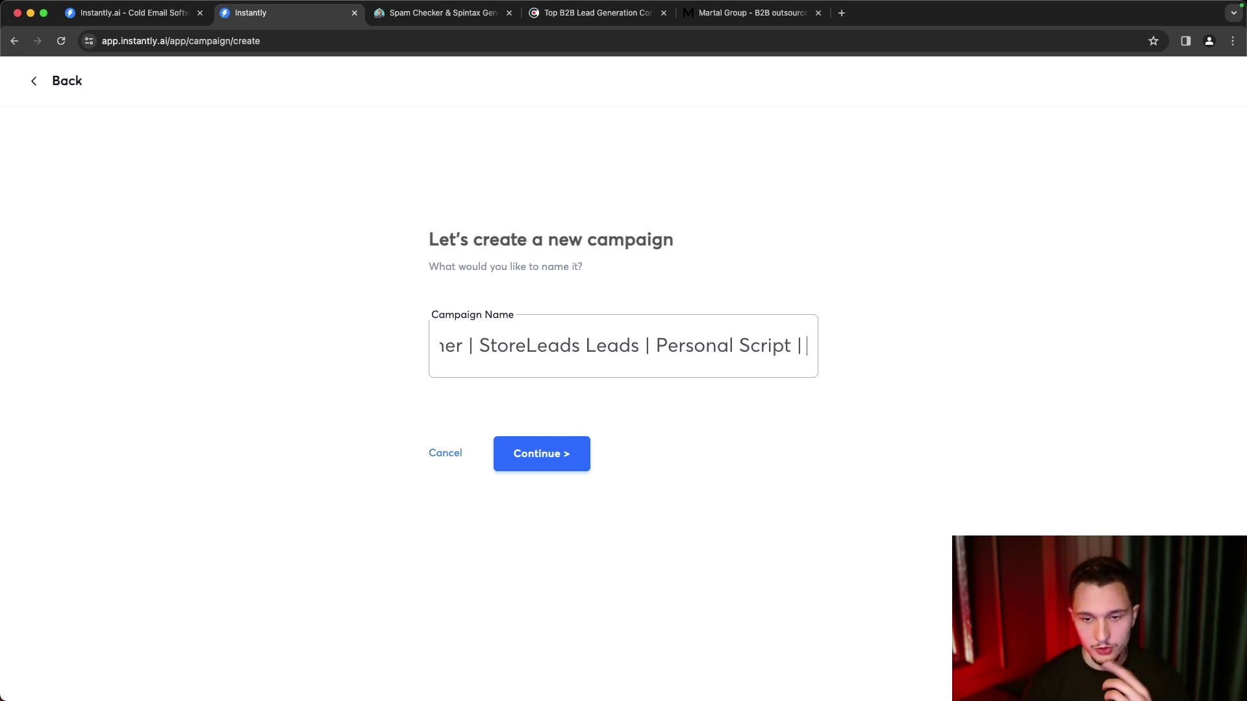
type("Subject Line")
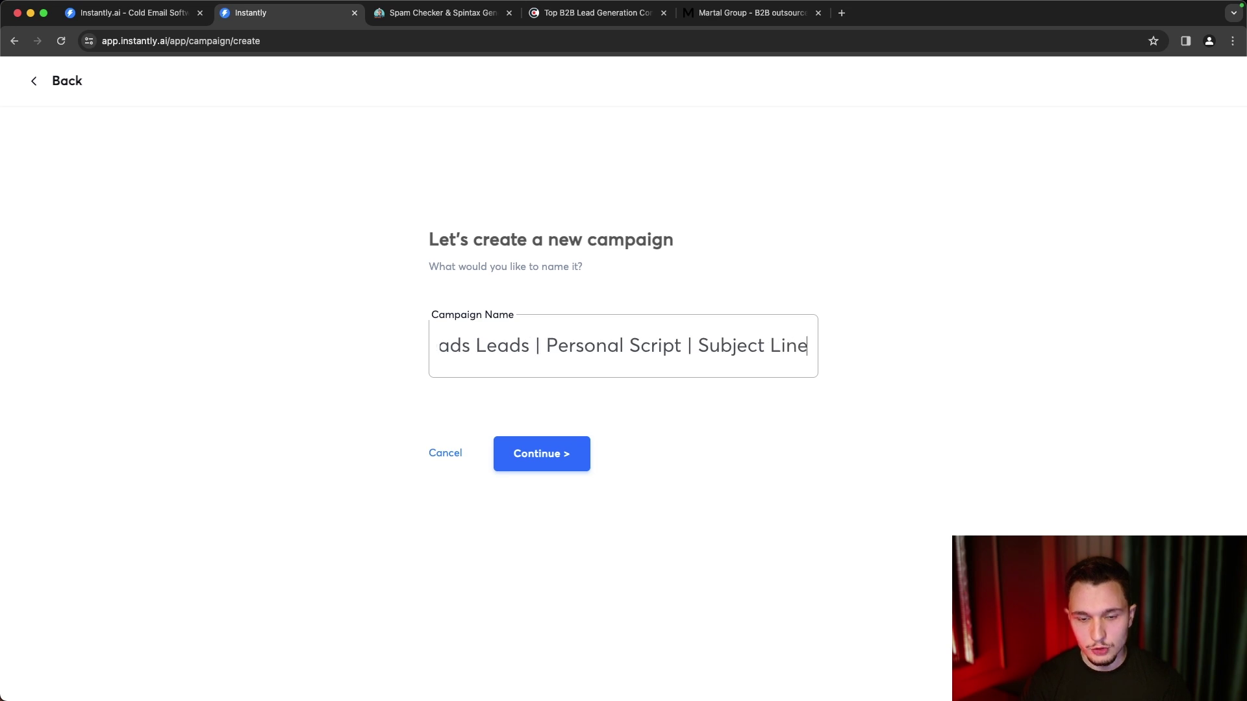
left_click_drag(798, 354, 734, 346)
left_click(265, 365)
left_click(472, 346)
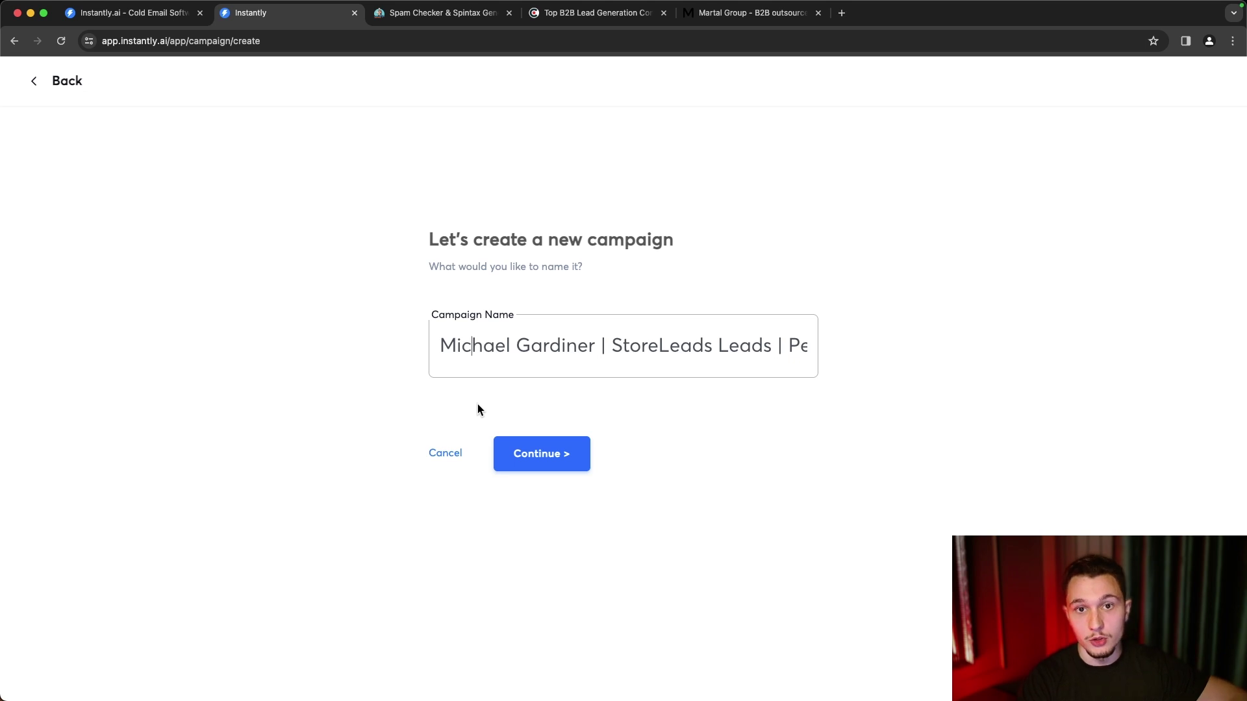
left_click(565, 449)
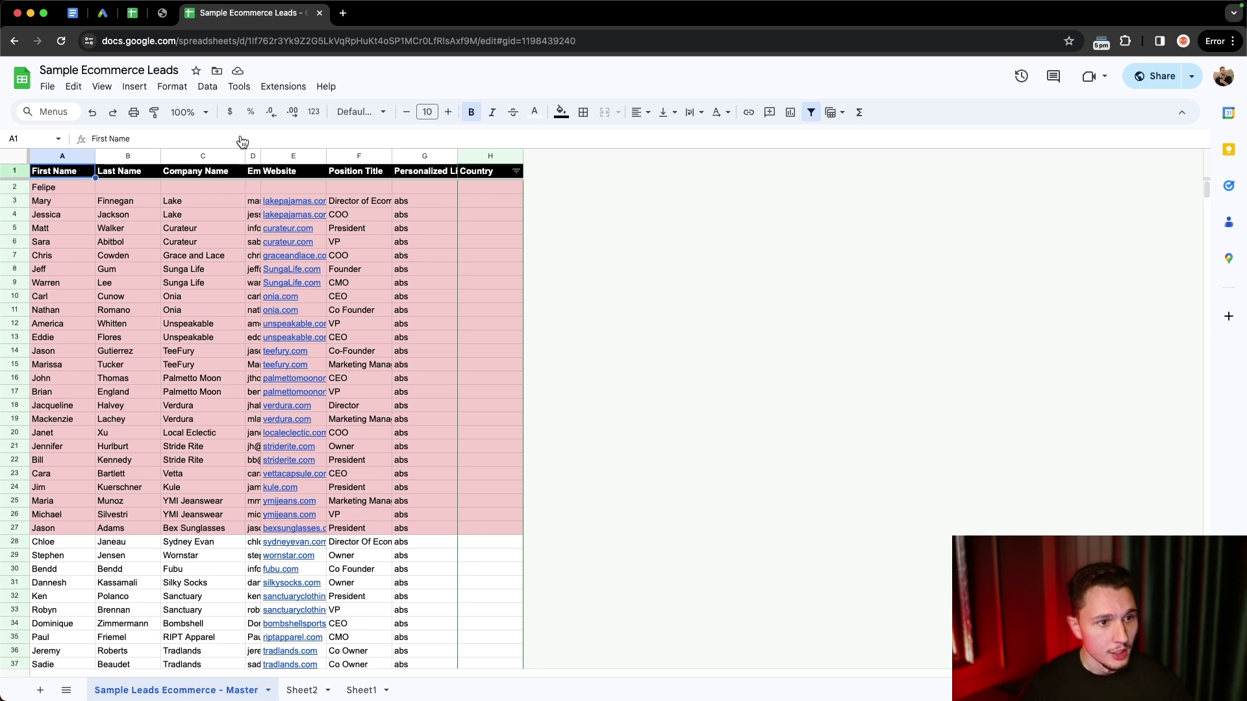
key("ctrl+space")
left_click(192, 159)
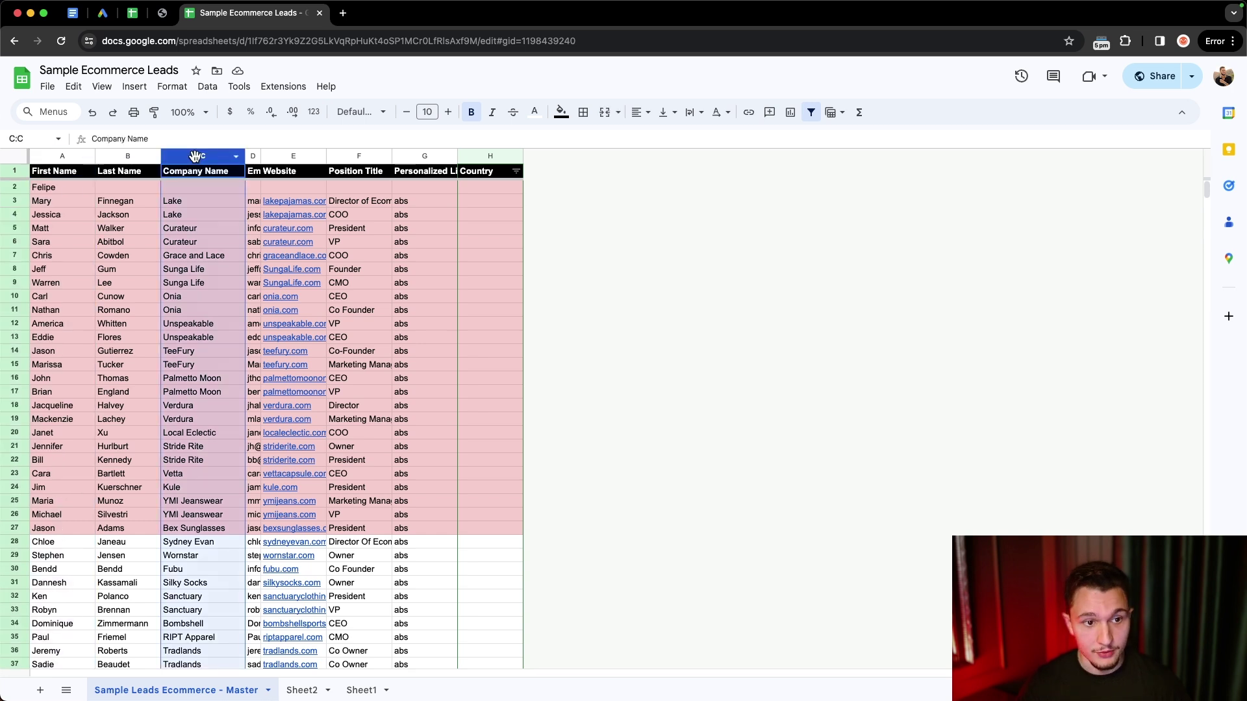
left_click(339, 158)
left_click(291, 150)
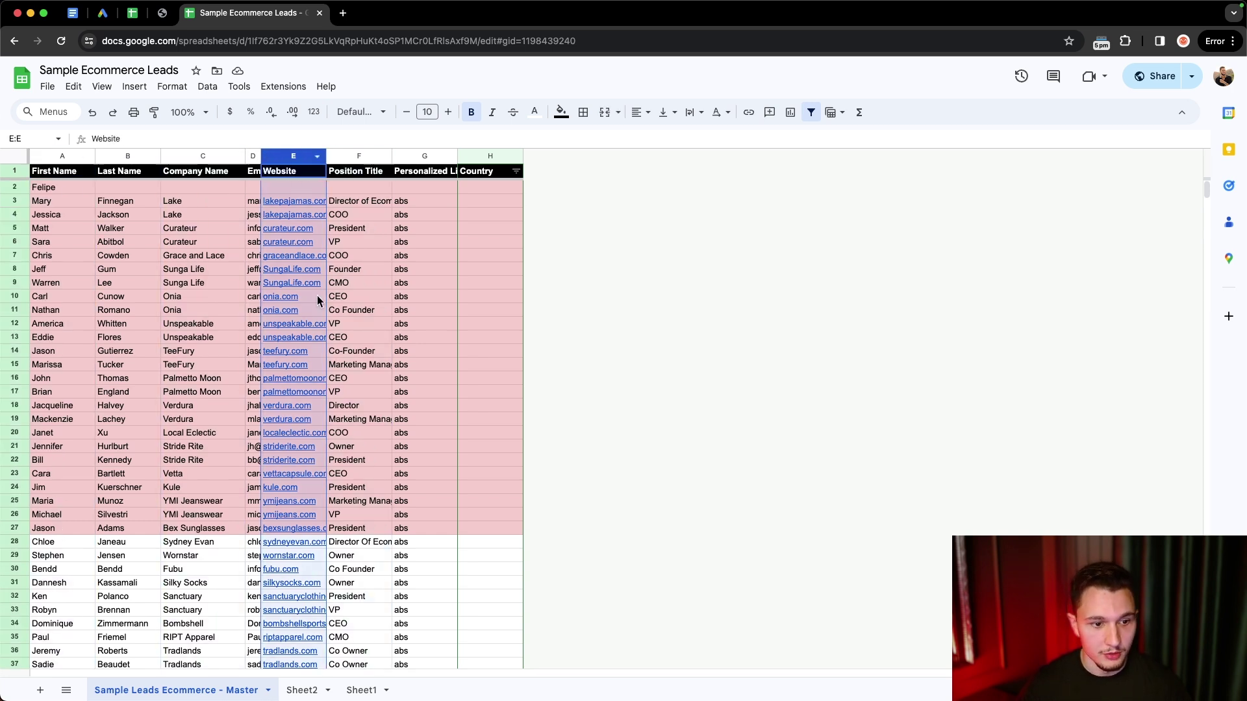
left_click(252, 153)
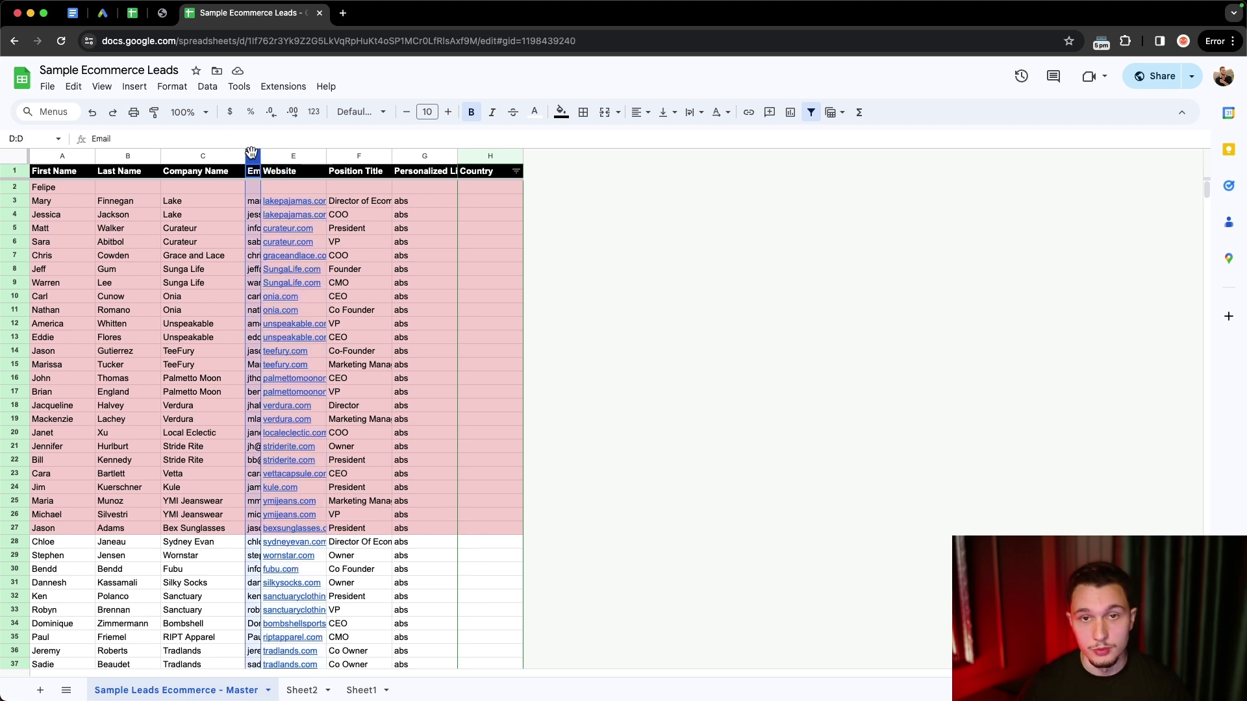
left_click(58, 264)
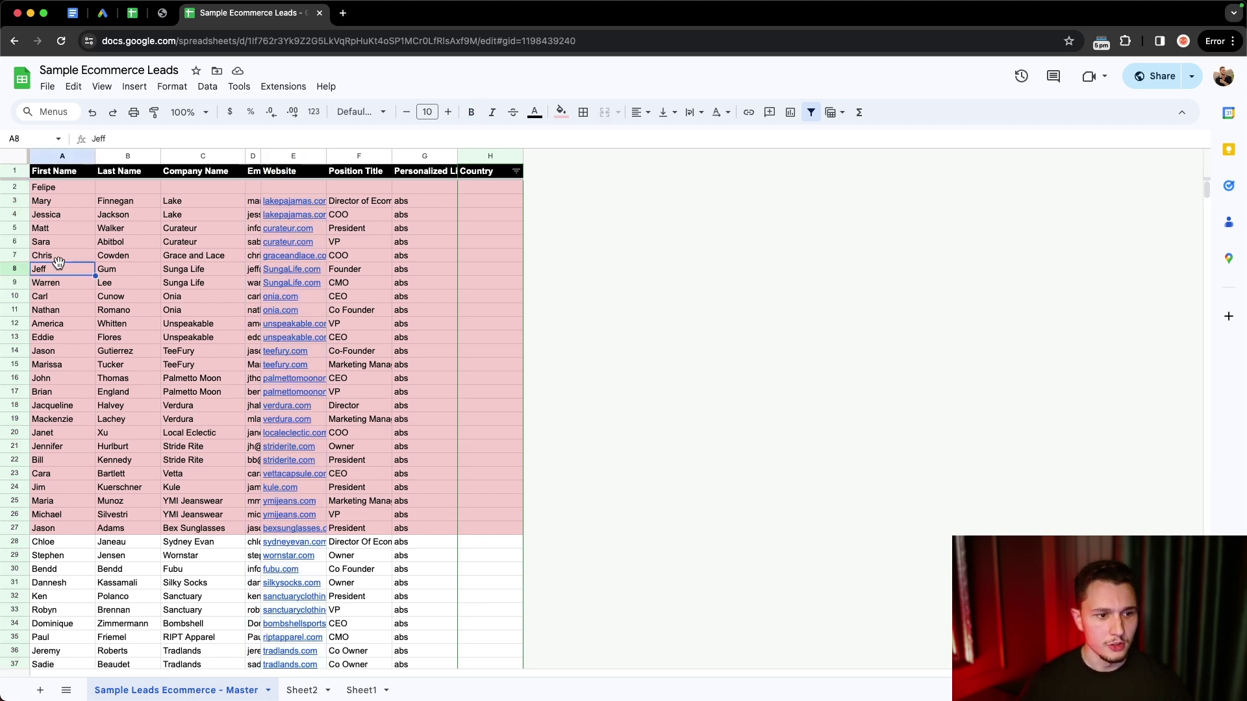
left_click(46, 206)
left_click_drag(47, 208, 44, 568)
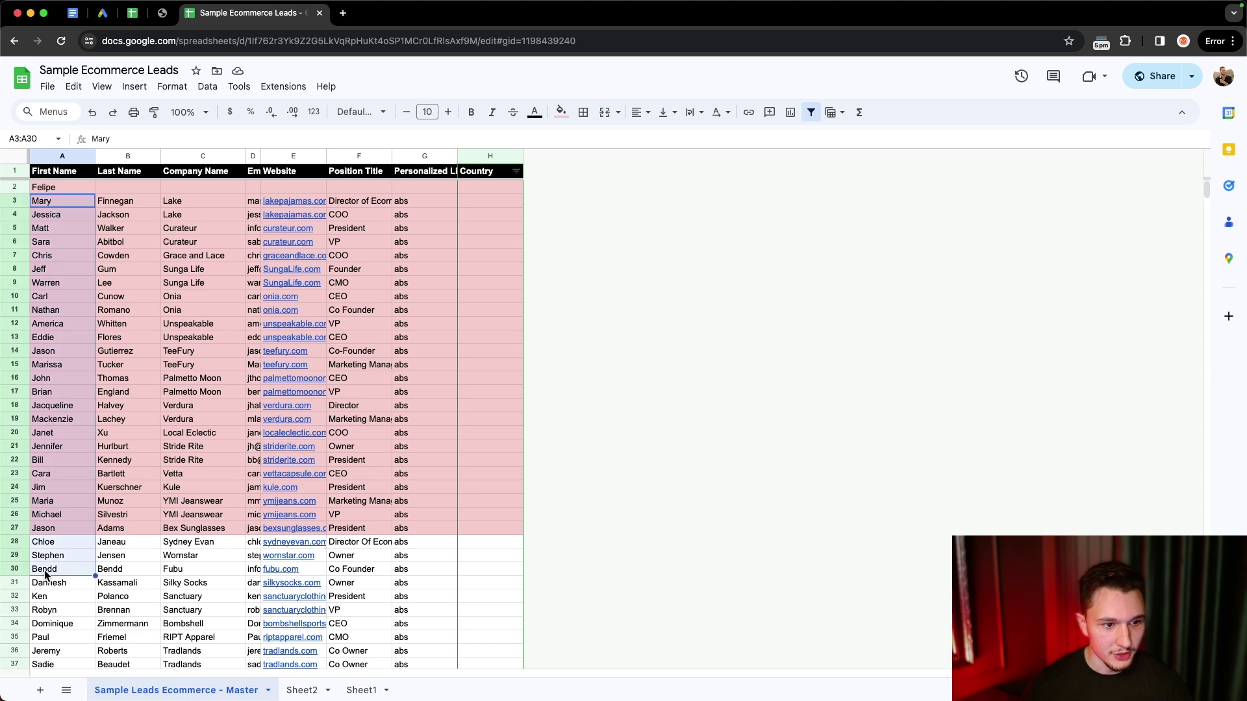
left_click_drag(204, 228, 206, 520)
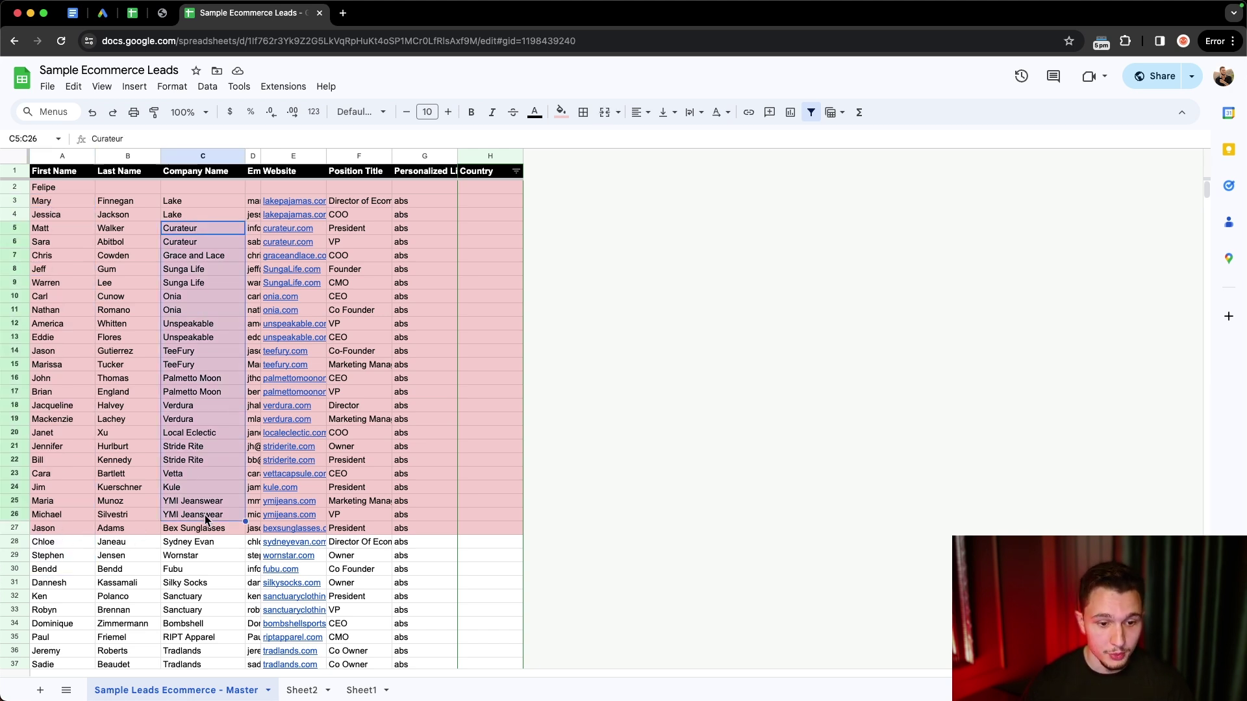
mouse_move(248, 208)
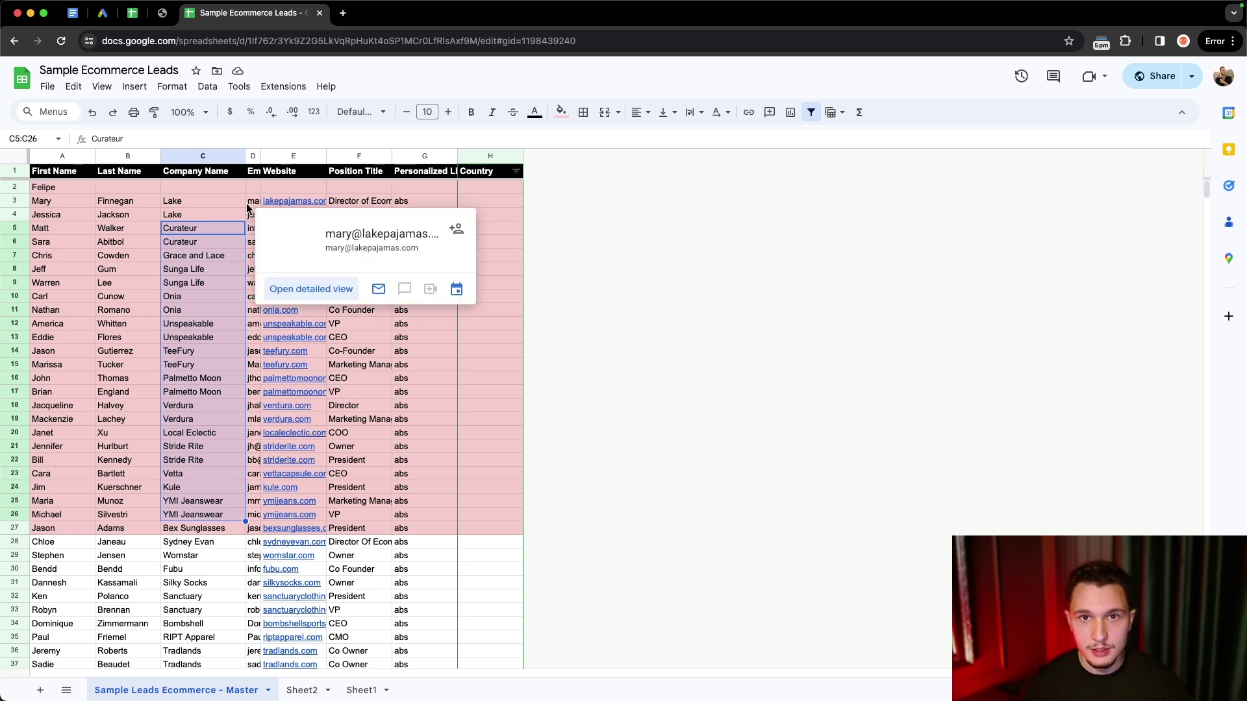
left_click(216, 313)
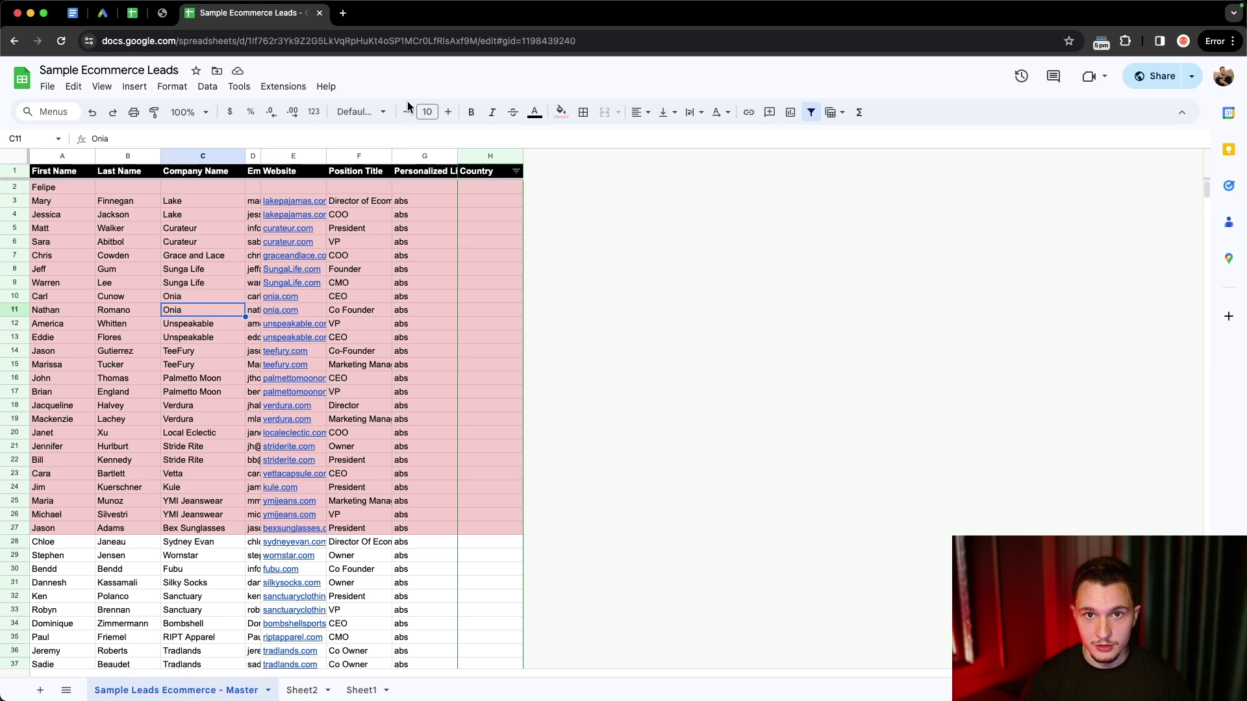
- Open millionverifier.com in a new tab, then switch back to the Sample Ecommerce Leads tab
left_click(342, 13)
type("mi")
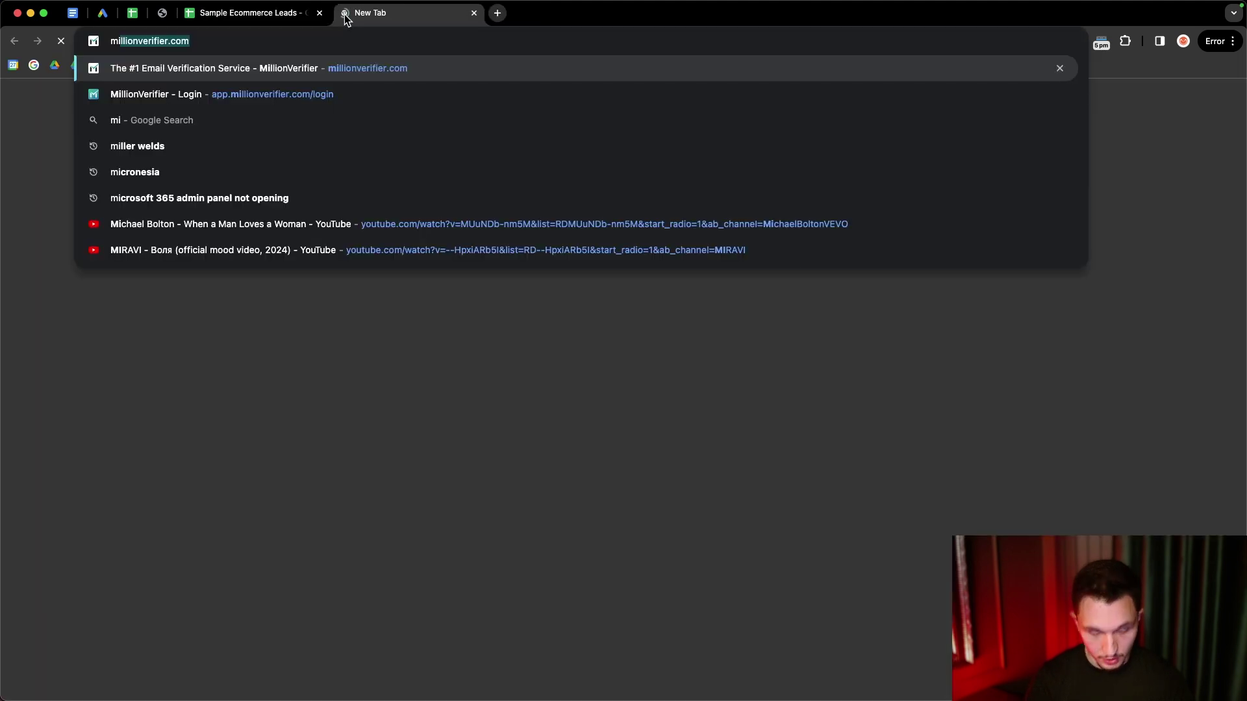
key("Return")
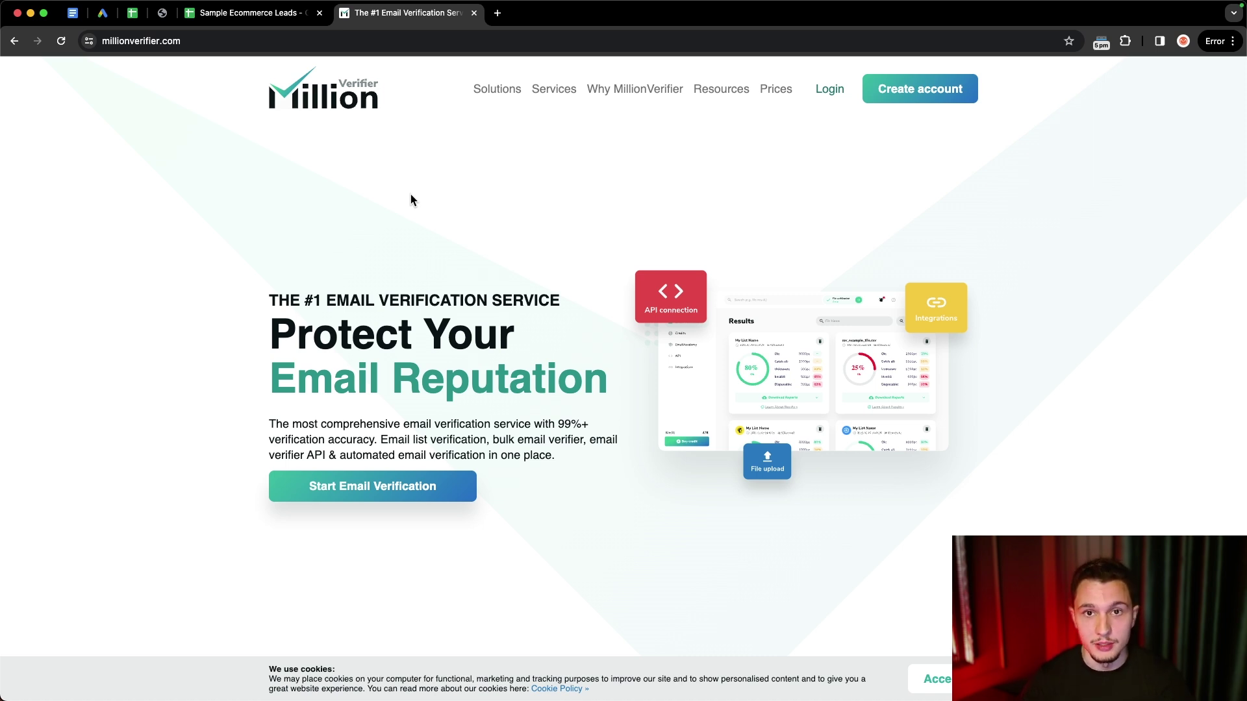
left_click(241, 13)
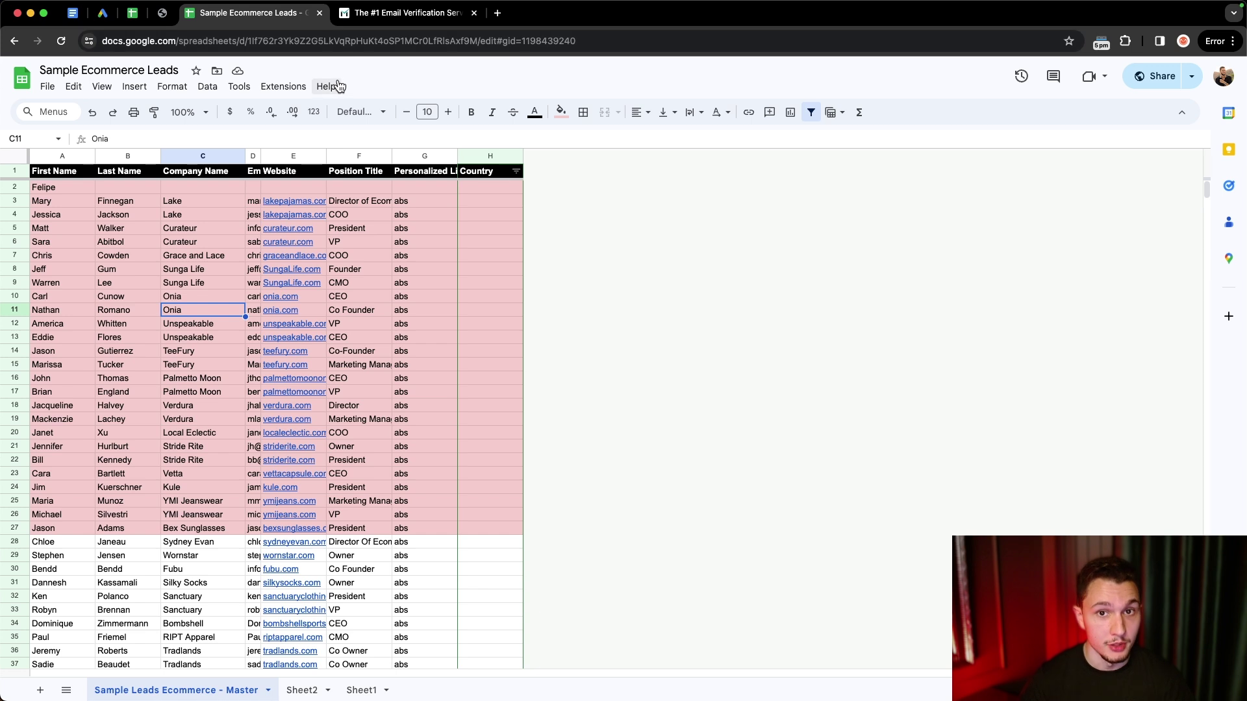
- Download the leads sheet as a .csv file and switch to the Instantly window via Mission Control
left_click(57, 89)
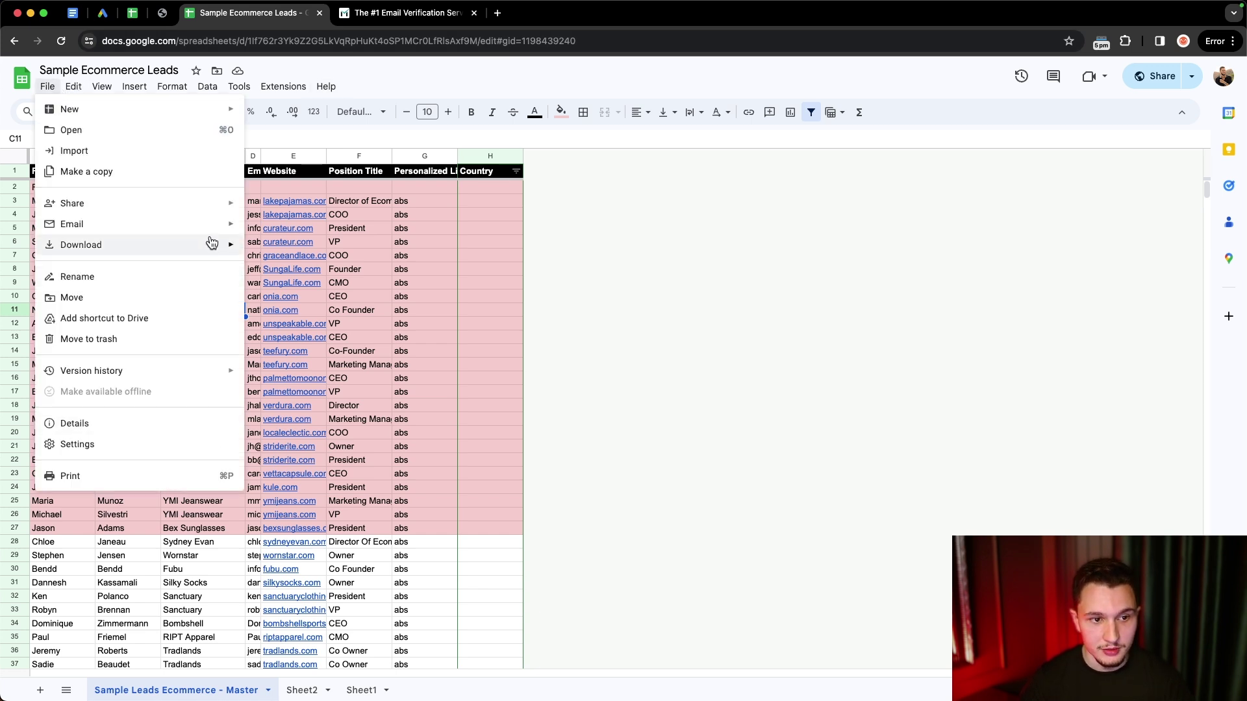
mouse_move(212, 242)
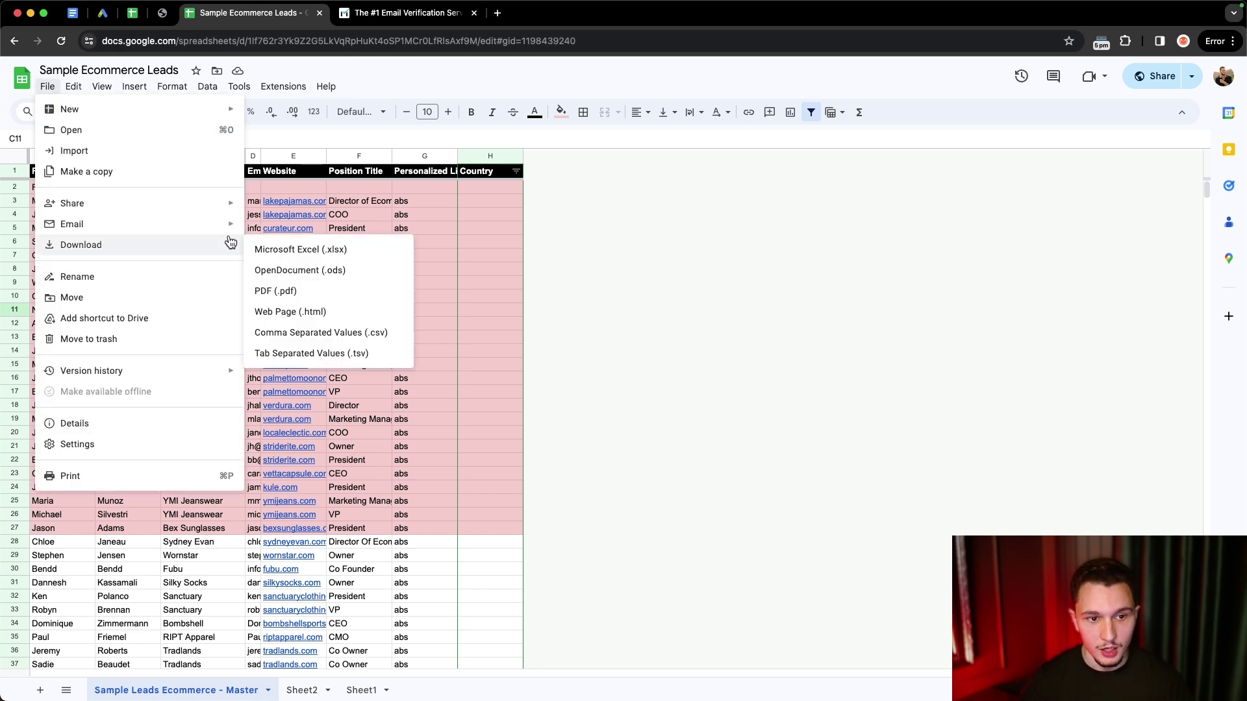
left_click(378, 342)
key("ctrl+Up")
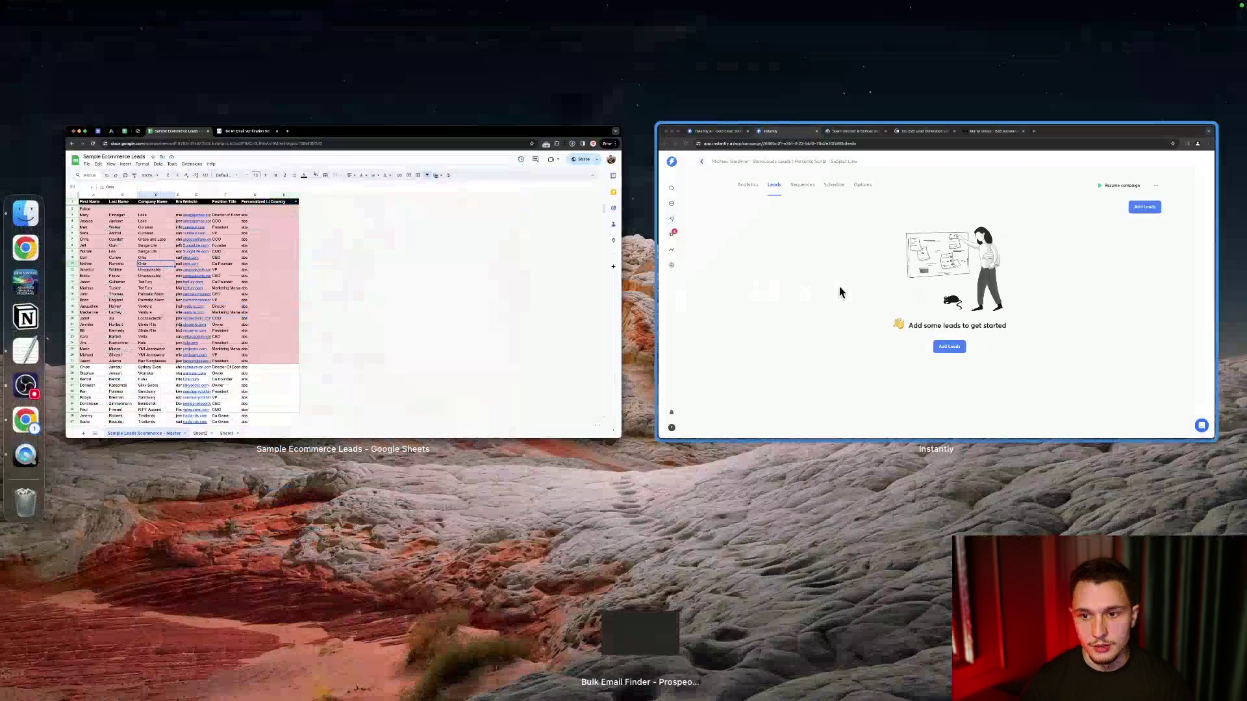
left_click(839, 286)
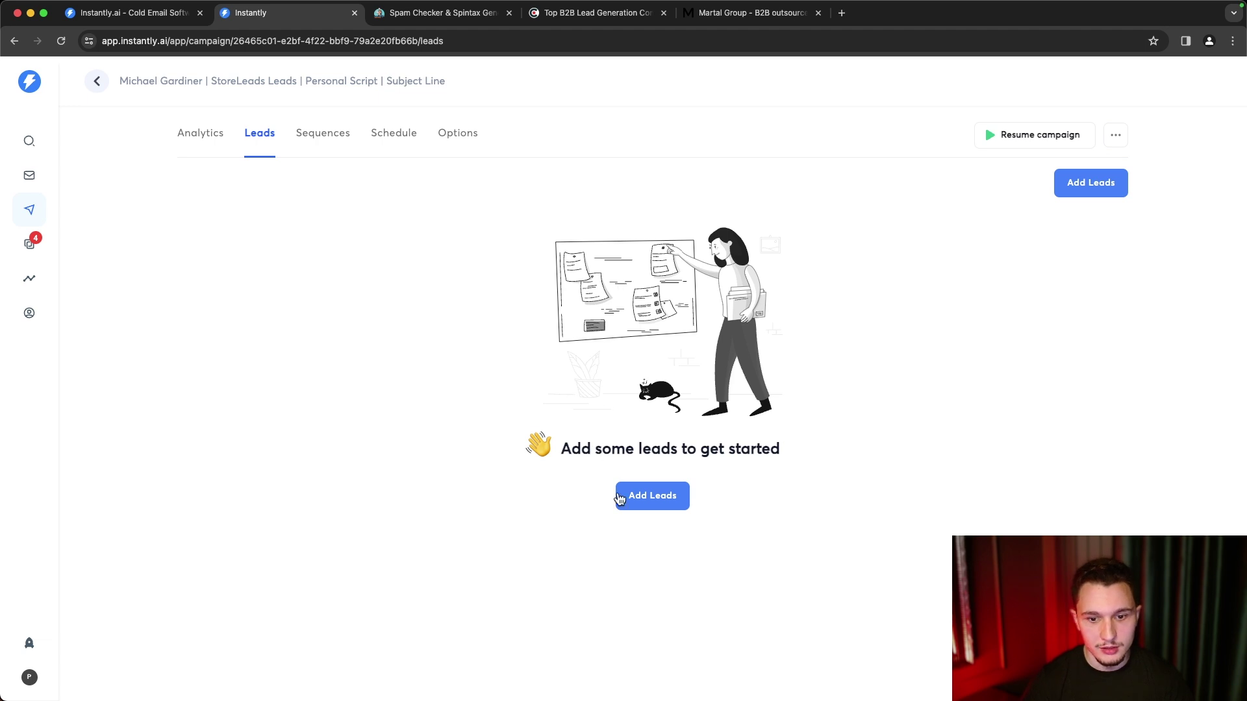
- Upload the Sample Ecommerce Leads CSV file as the campaign's leads
left_click(645, 497)
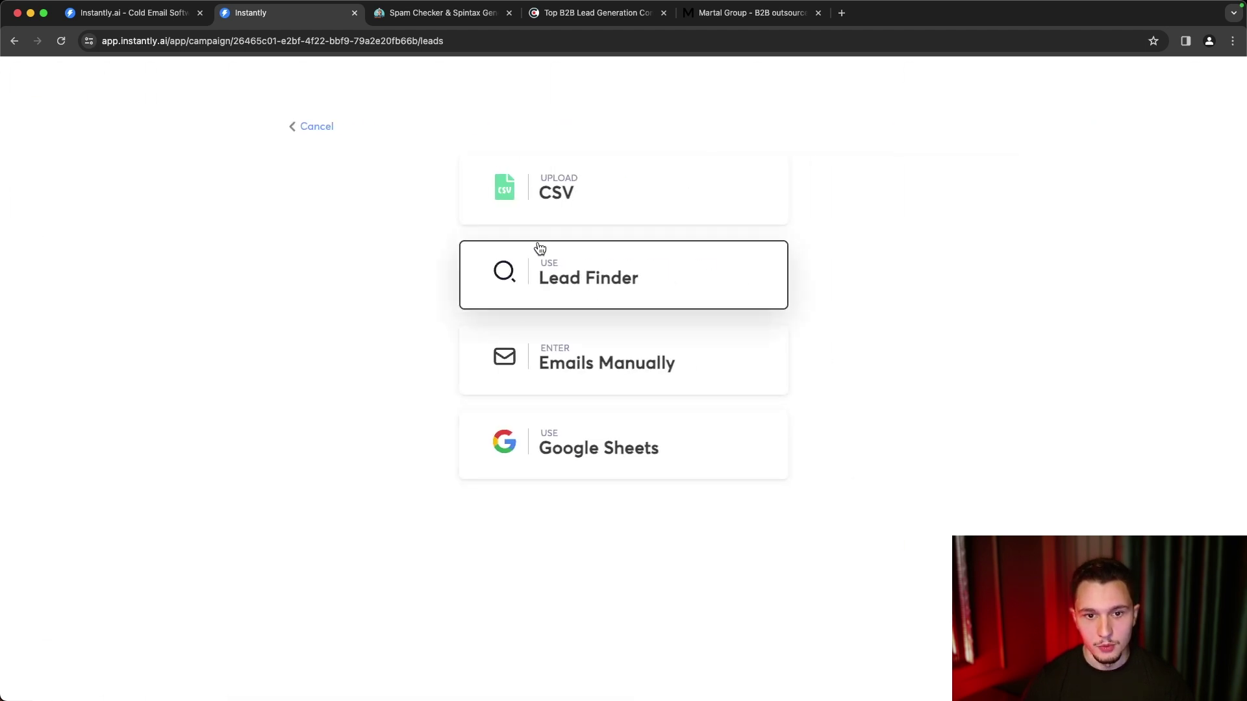
left_click(550, 209)
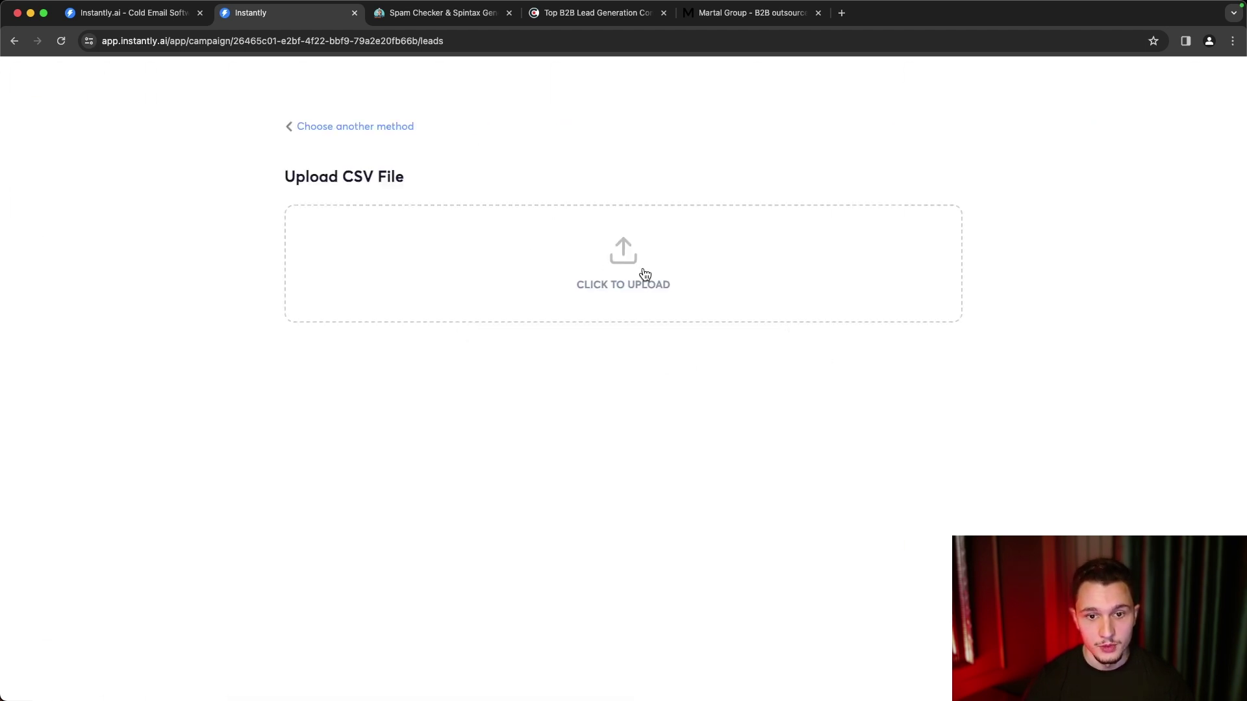
left_click(385, 209)
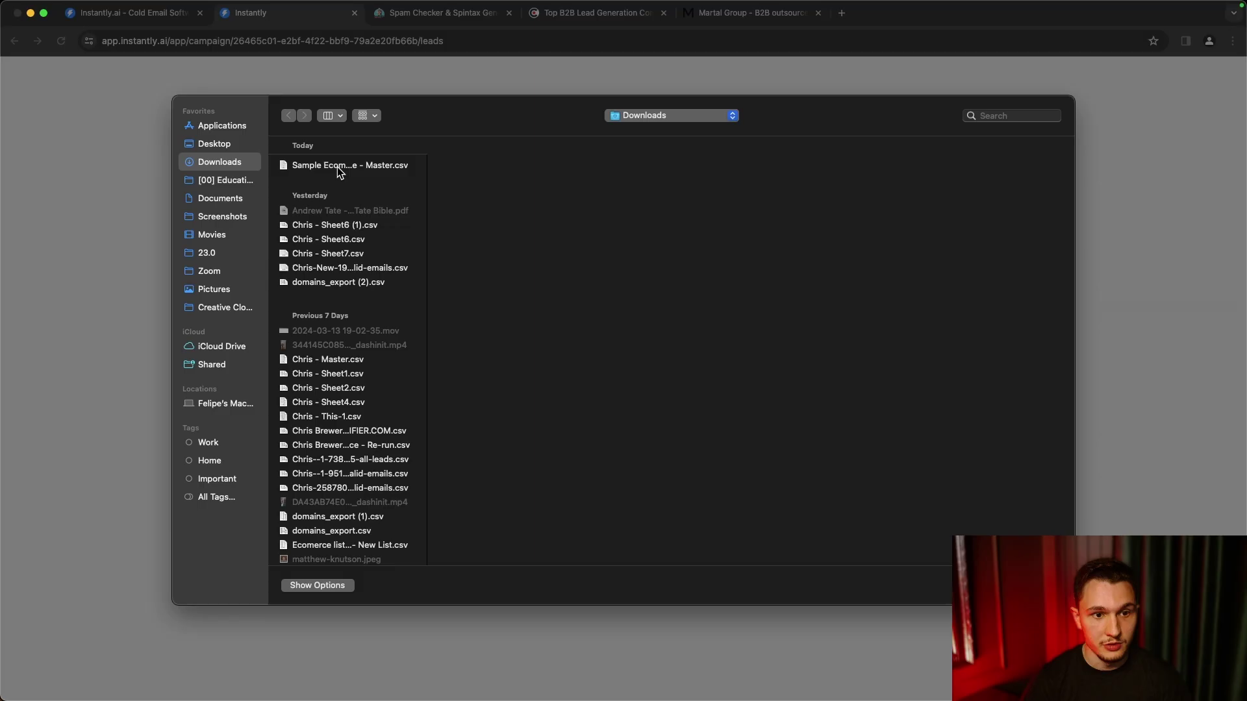
double_click(337, 166)
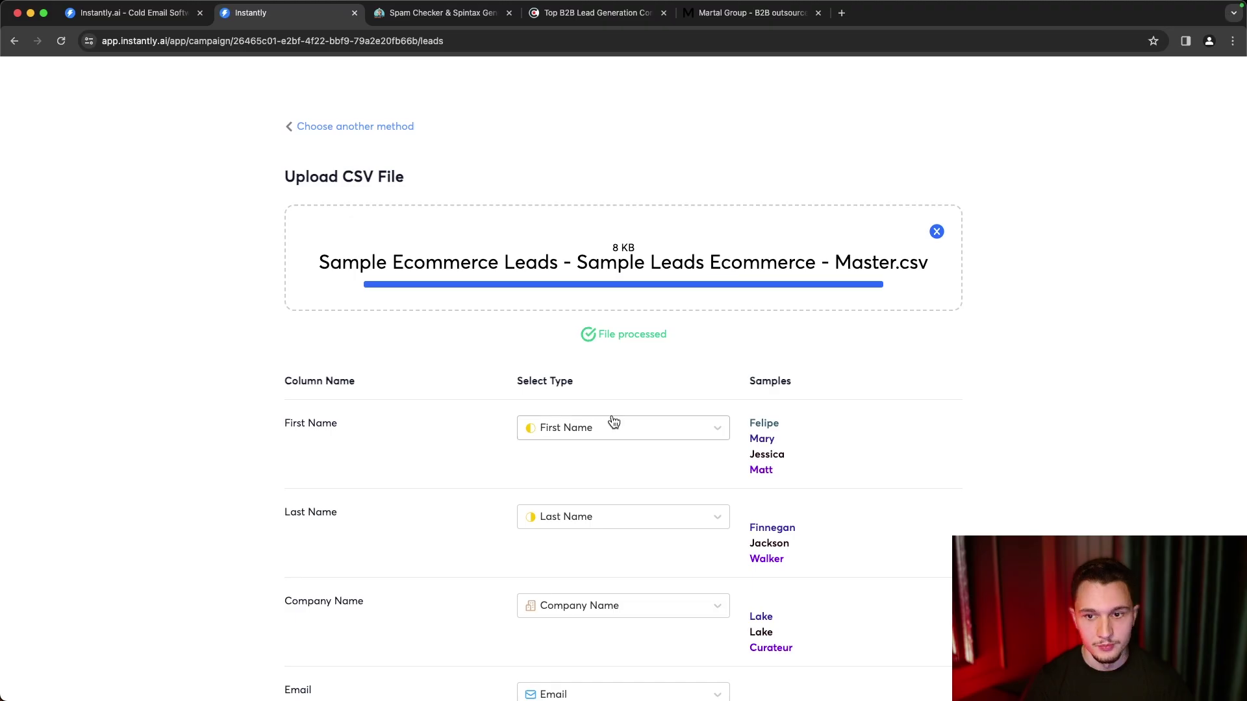
scroll(713, 377, "down", 3)
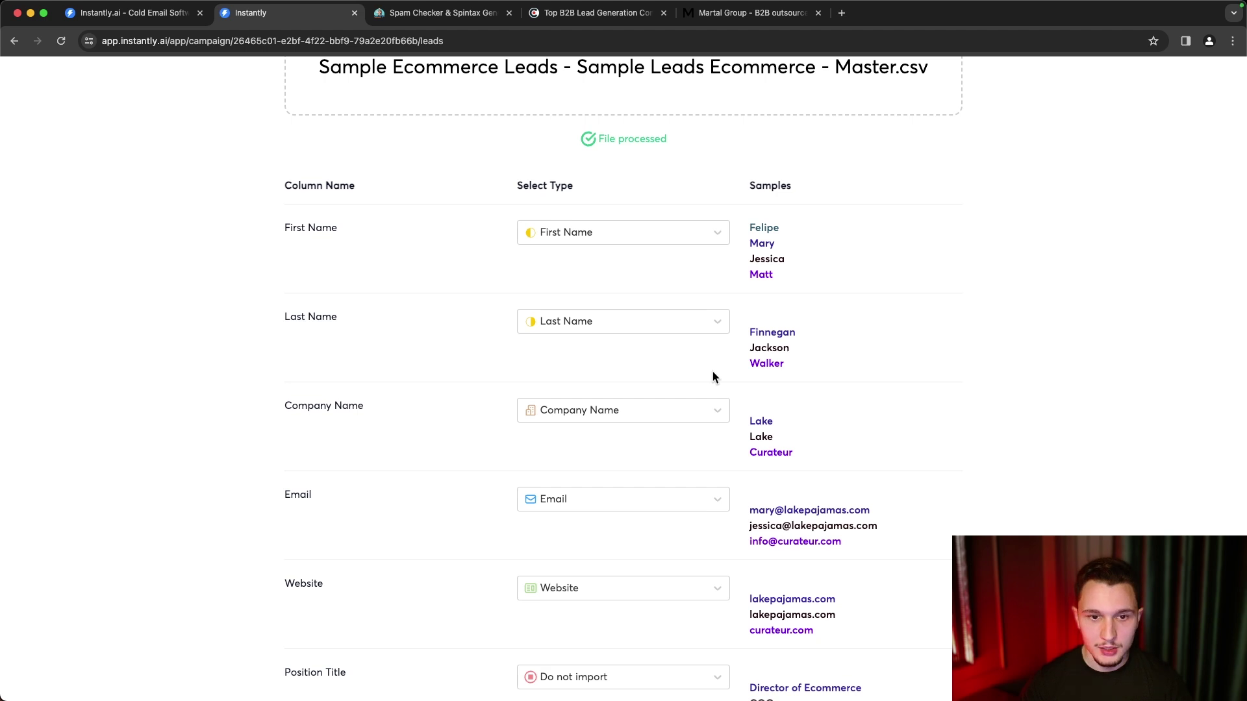
scroll(712, 376, "down", 1)
- Map Position Title as a custom variable, then upload and confirm all 99 leads
left_click(571, 170)
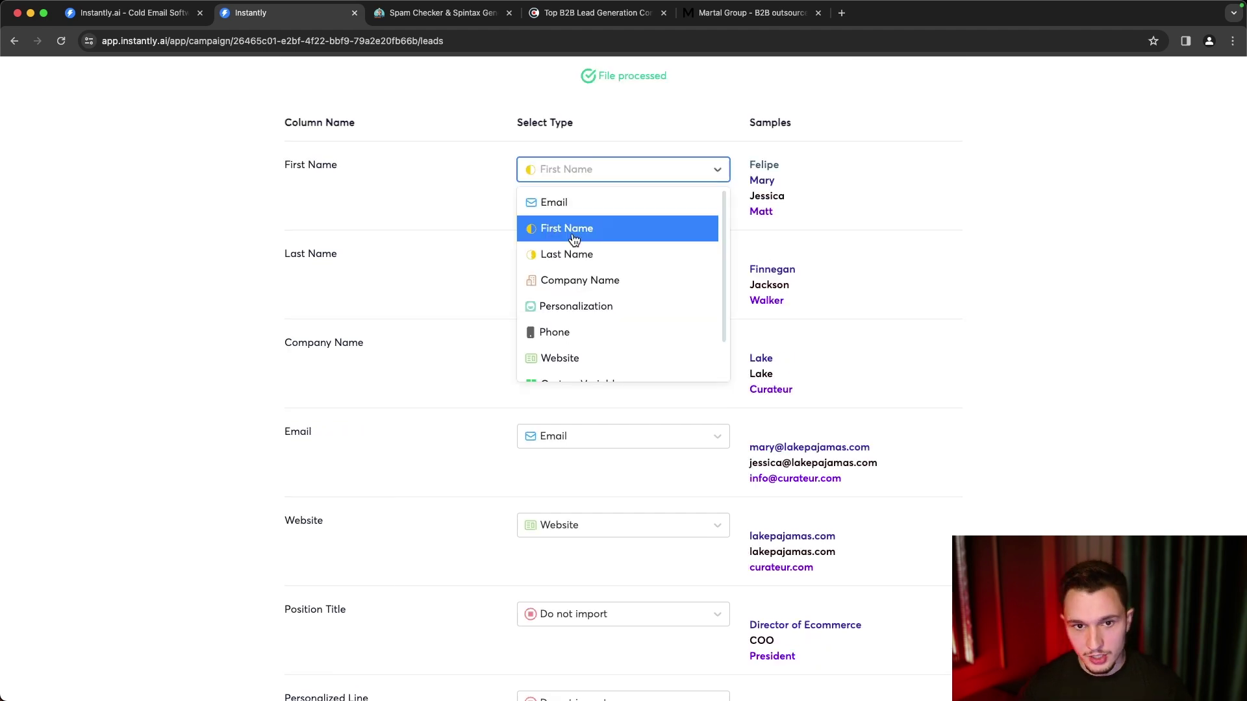
left_click(572, 235)
scroll(587, 390, "down", 2)
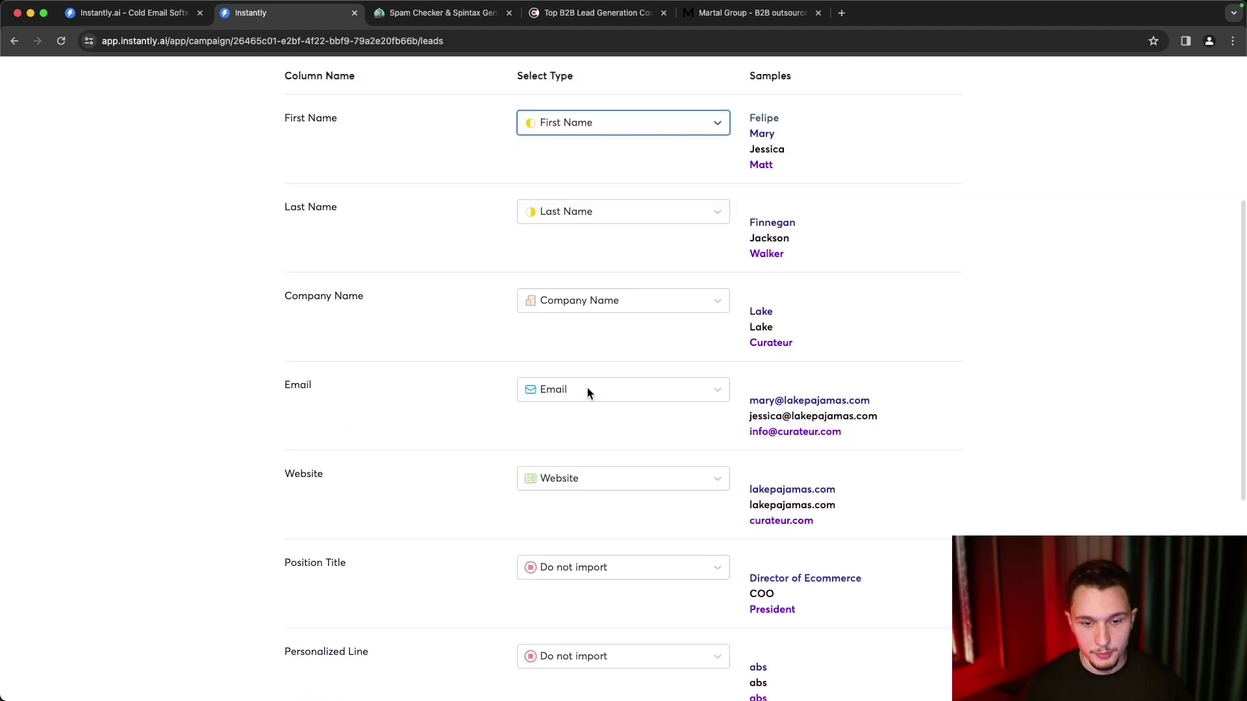
scroll(587, 389, "down", 2)
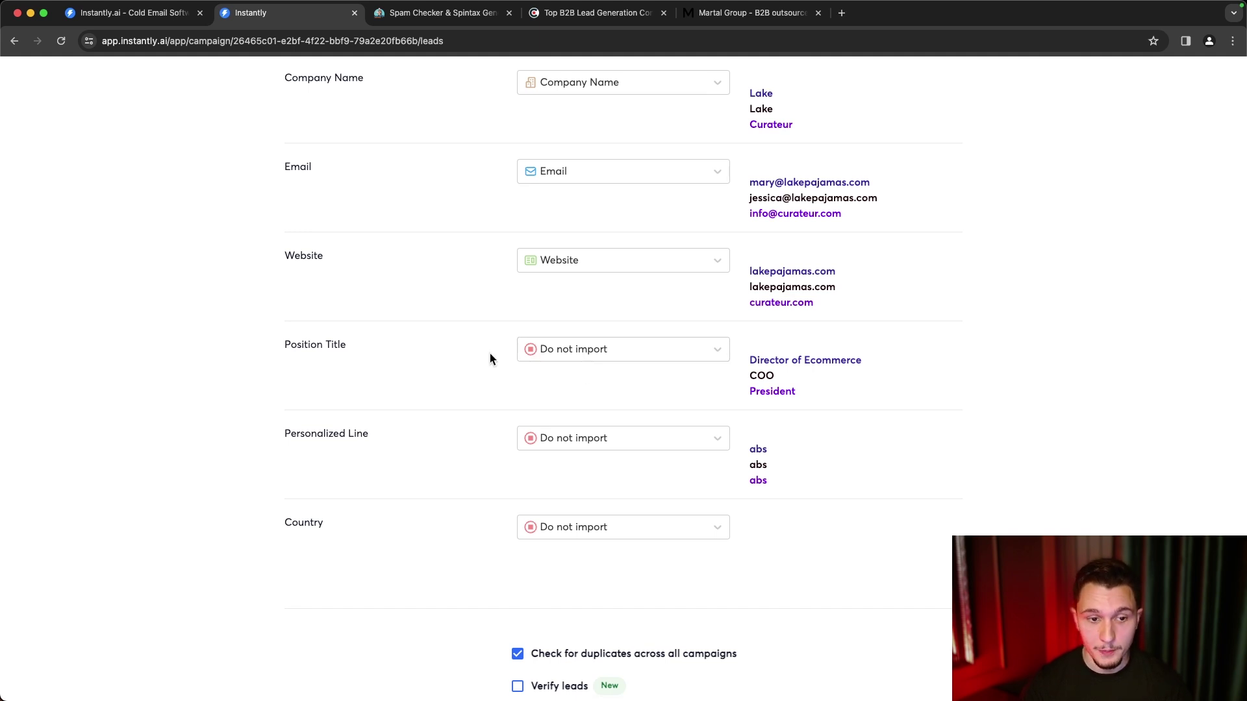
scroll(346, 367, "down", 1)
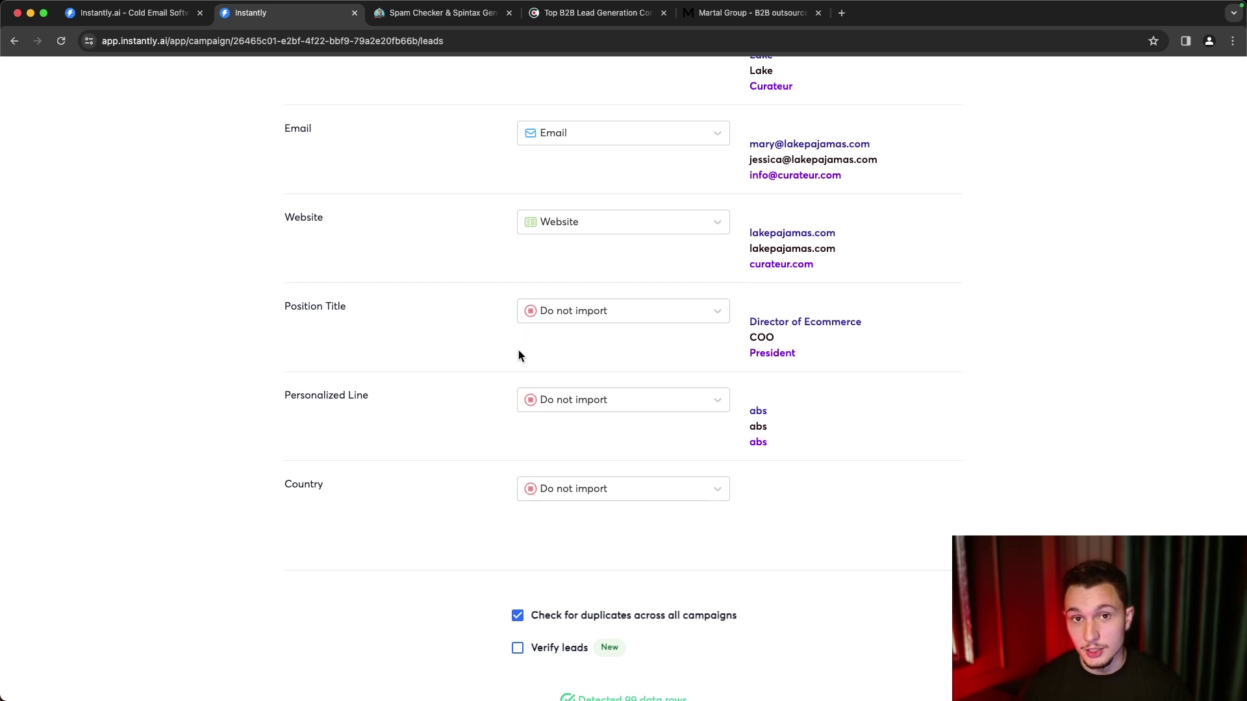
left_click(564, 318)
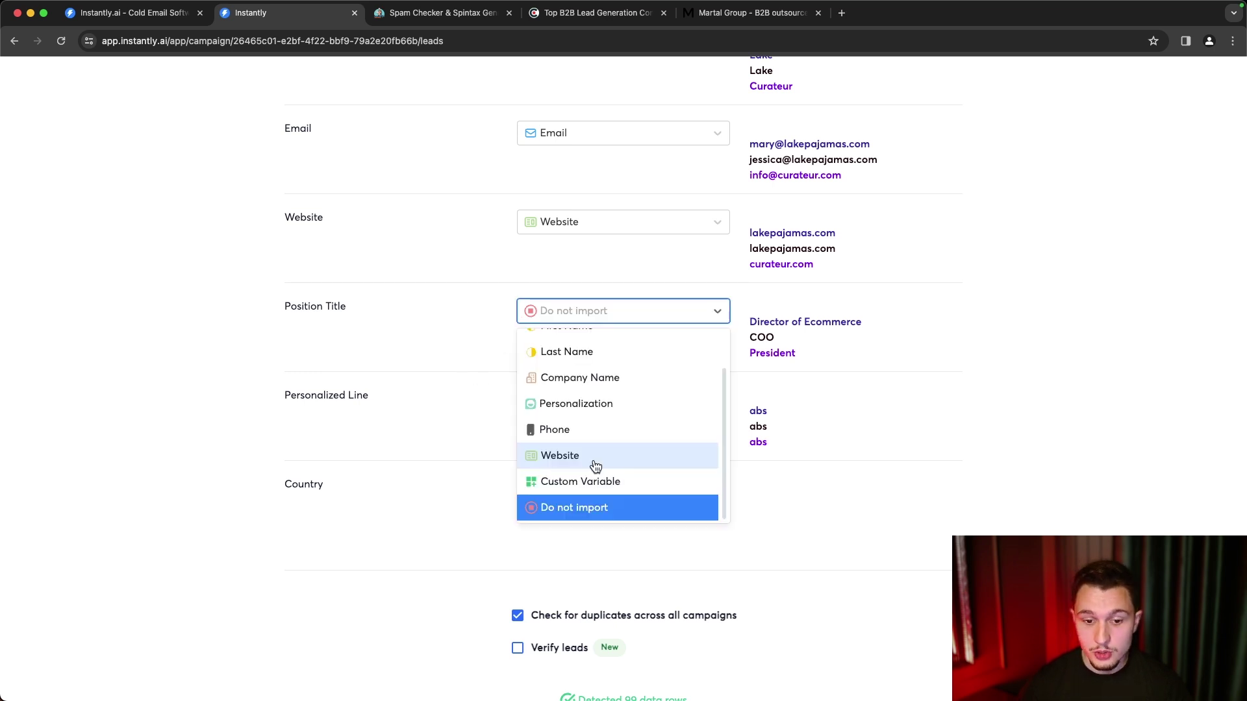
left_click(622, 482)
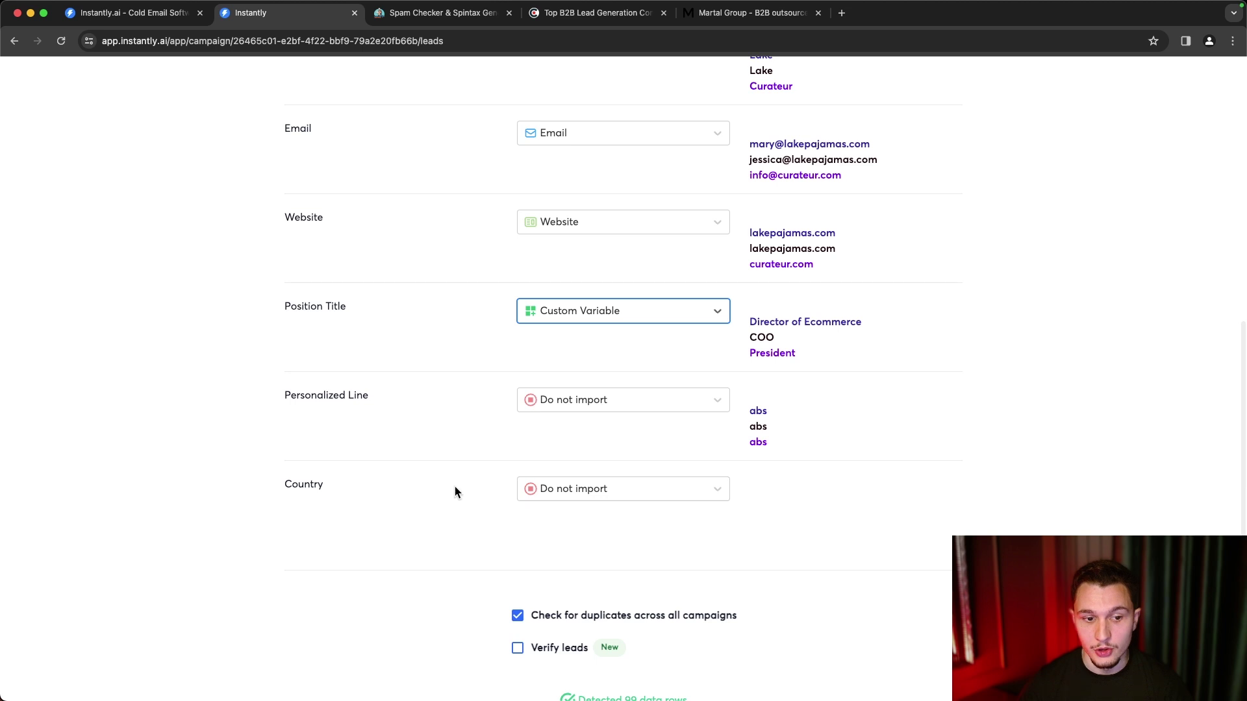
scroll(505, 364, "down", 3)
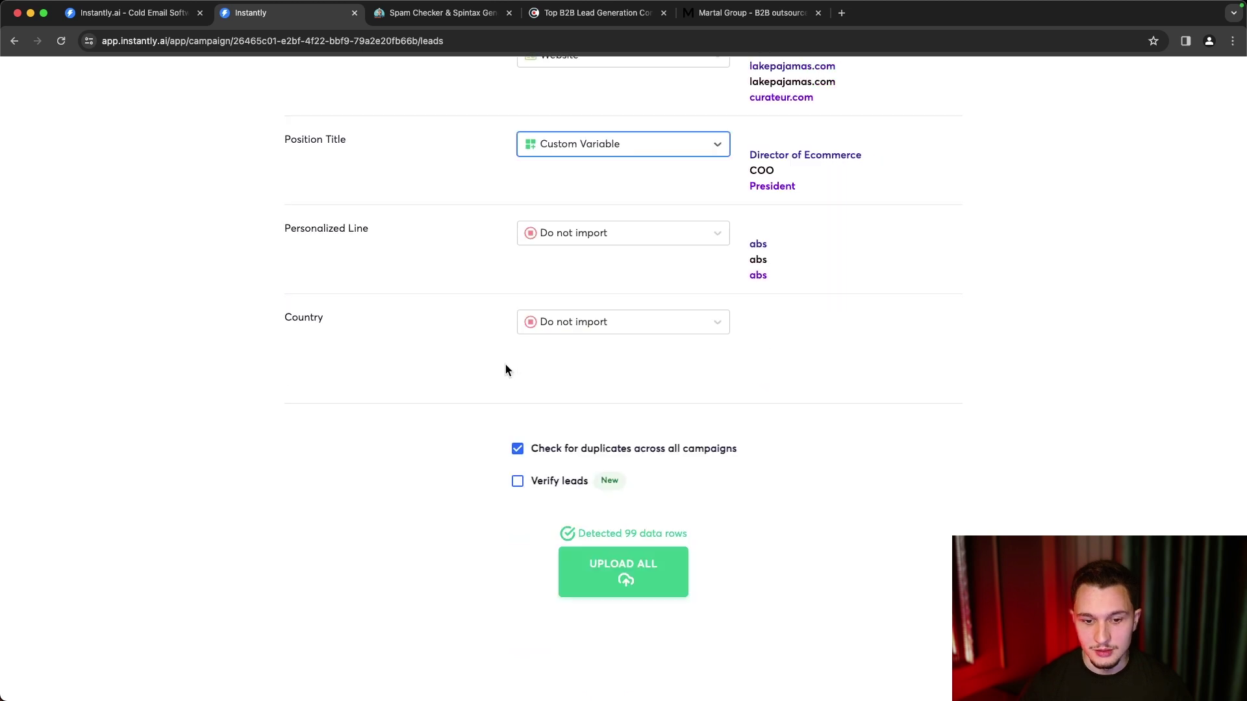
left_click_drag(563, 458, 746, 447)
left_click(746, 447)
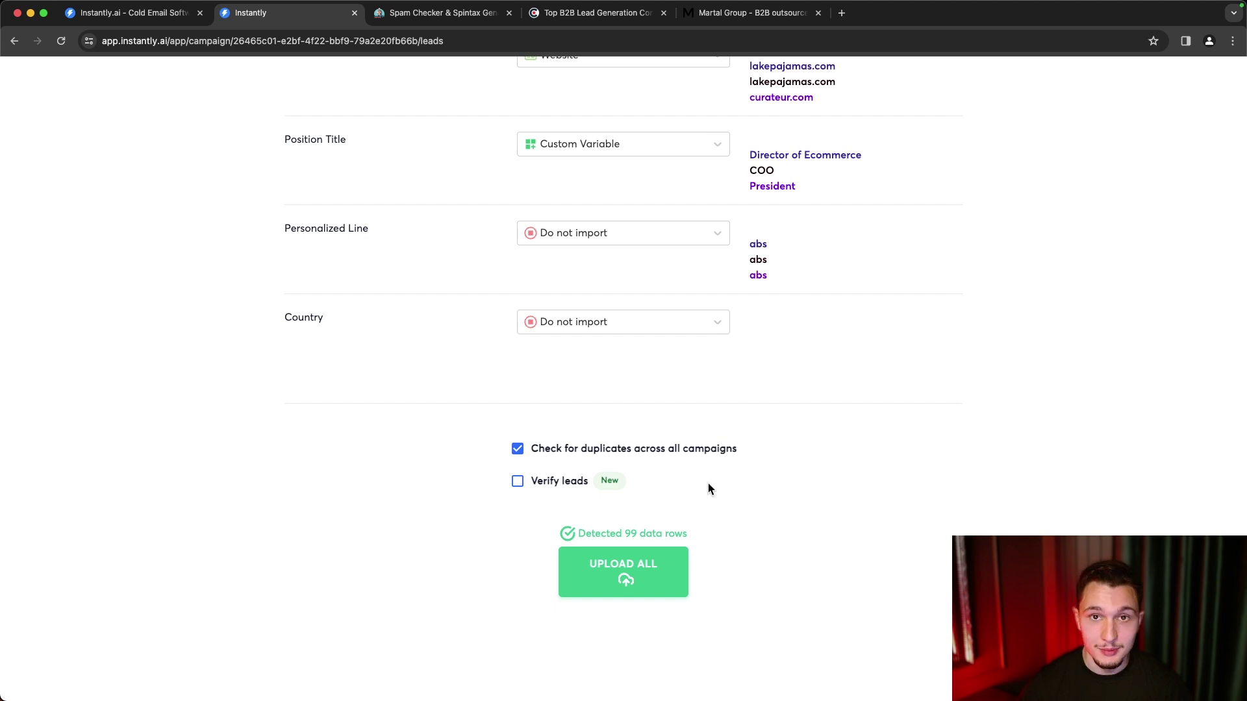
left_click(609, 576)
left_click(592, 405)
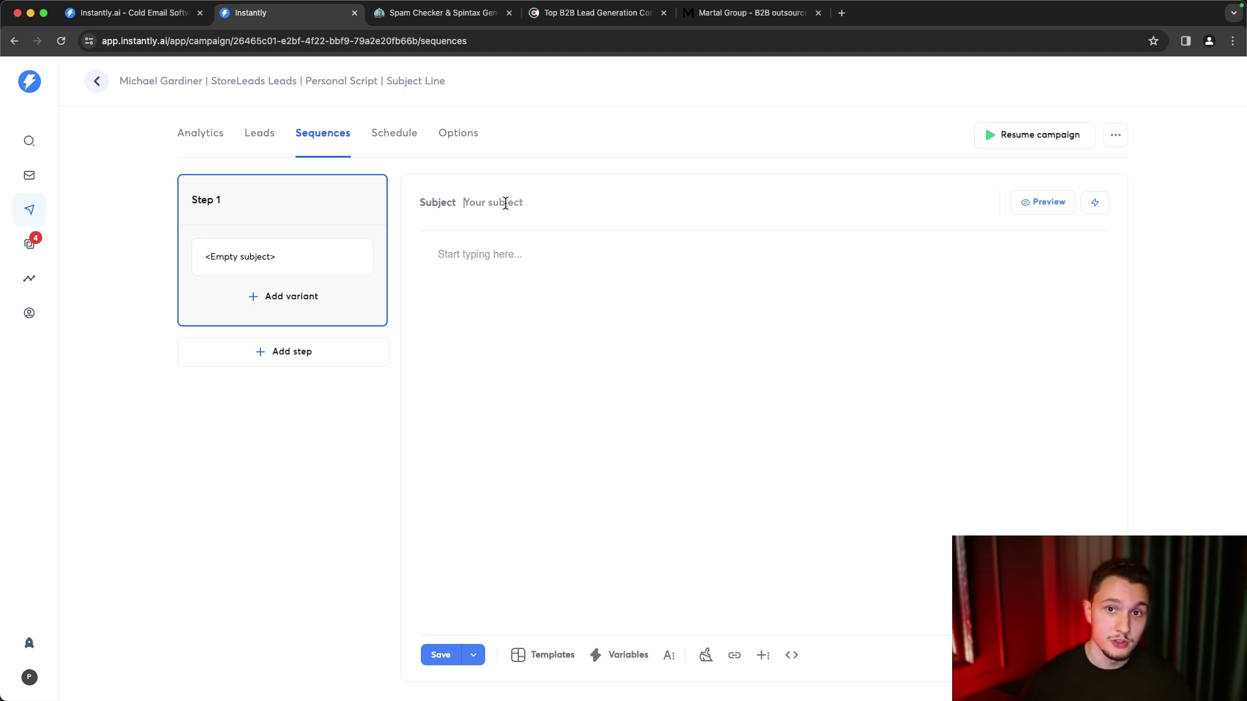
- Set the Step 1 subject to 'Quick question {{firstName}}'
left_click(505, 204)
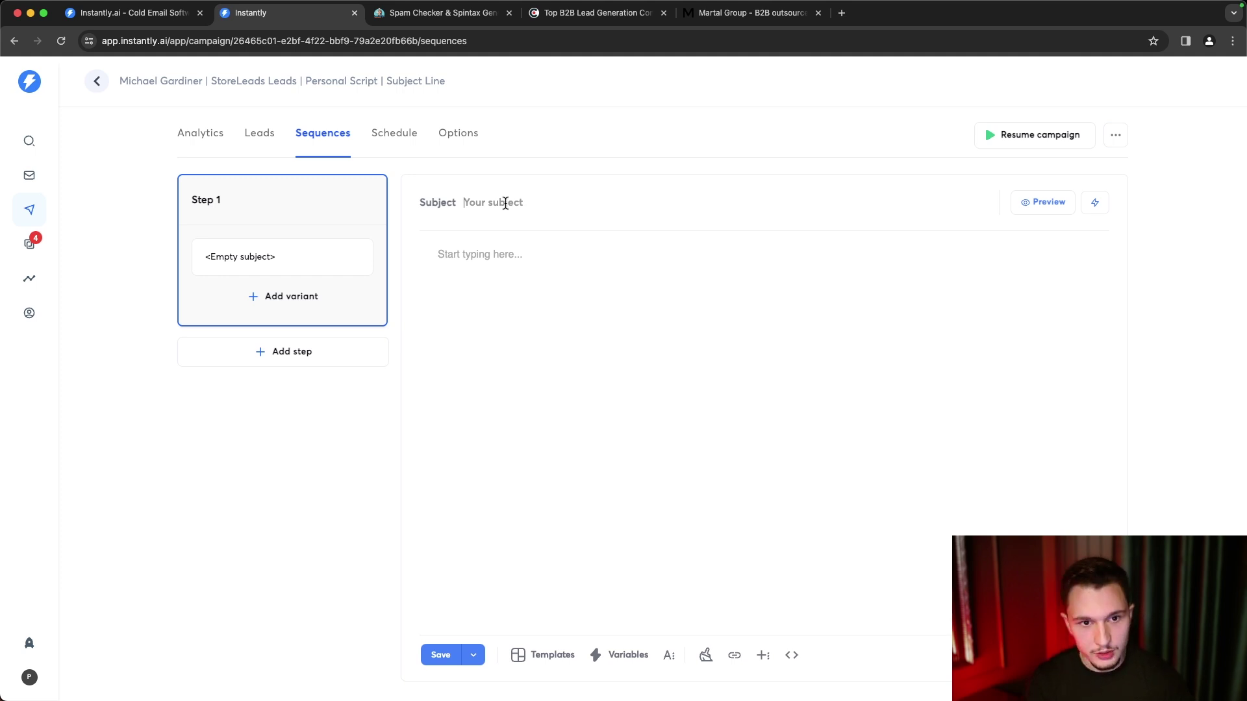
type("Quick question")
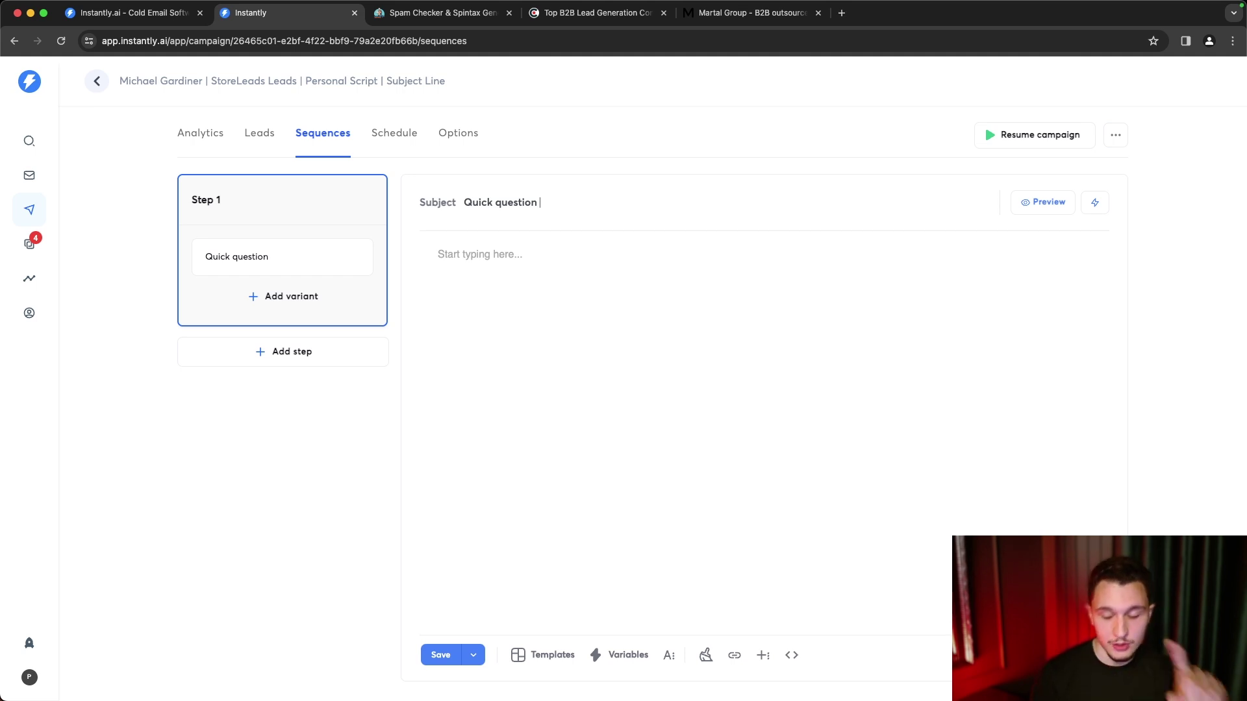
type("{{")
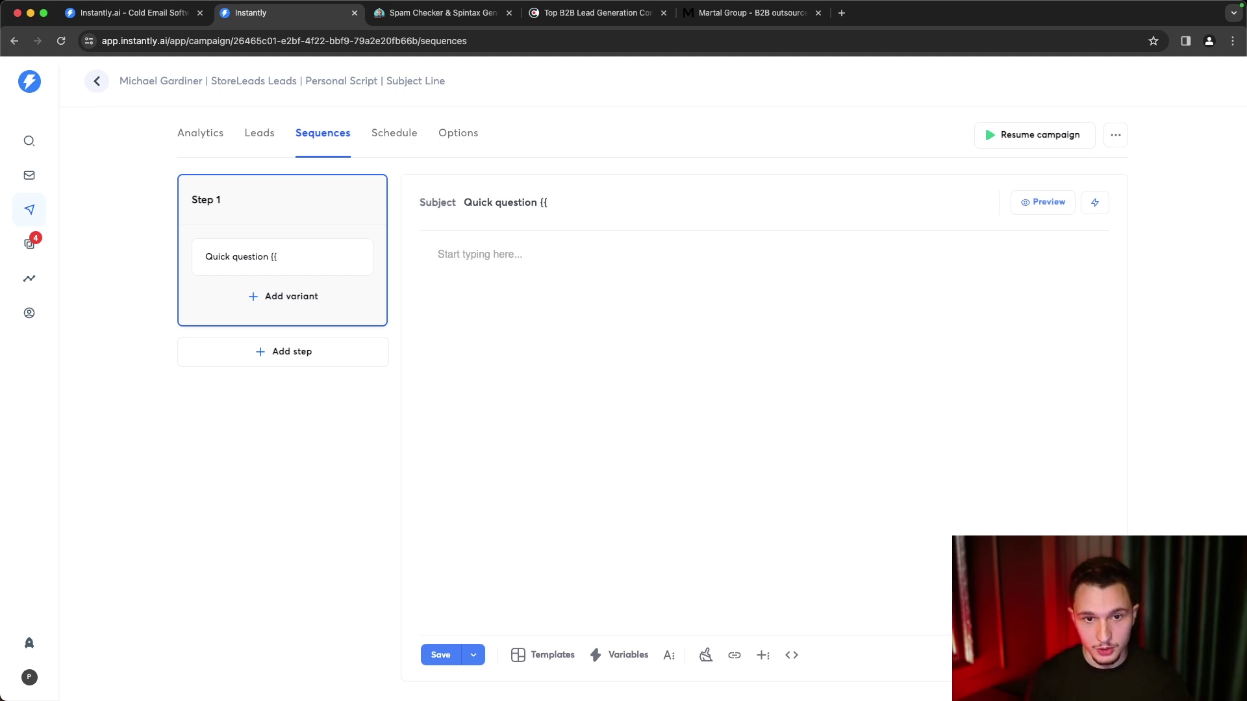
type("firstName}}")
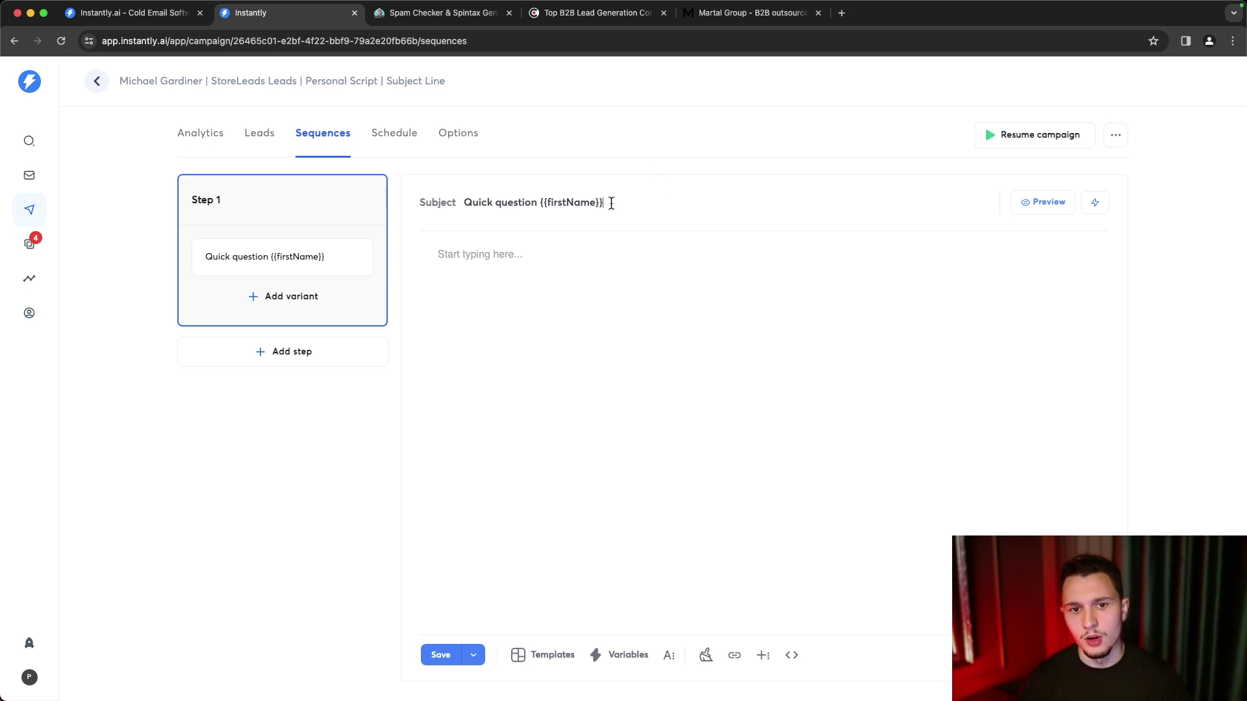
left_click_drag(608, 203, 540, 202)
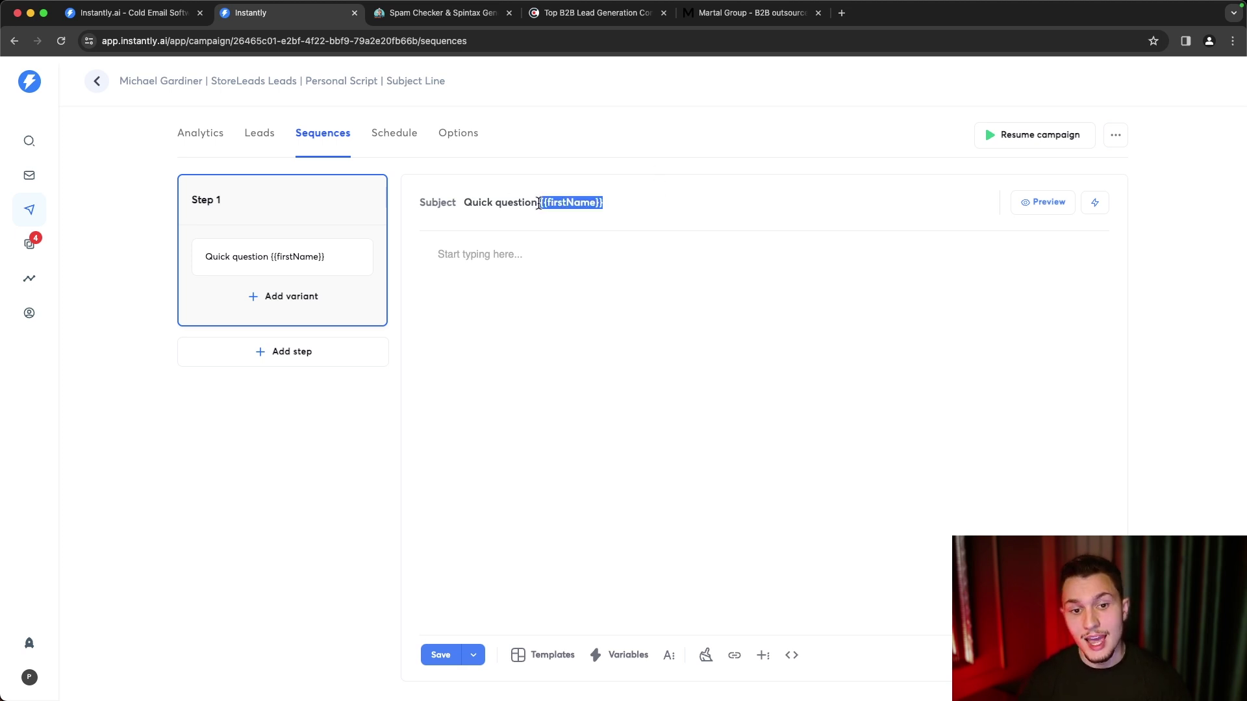
left_click(624, 201)
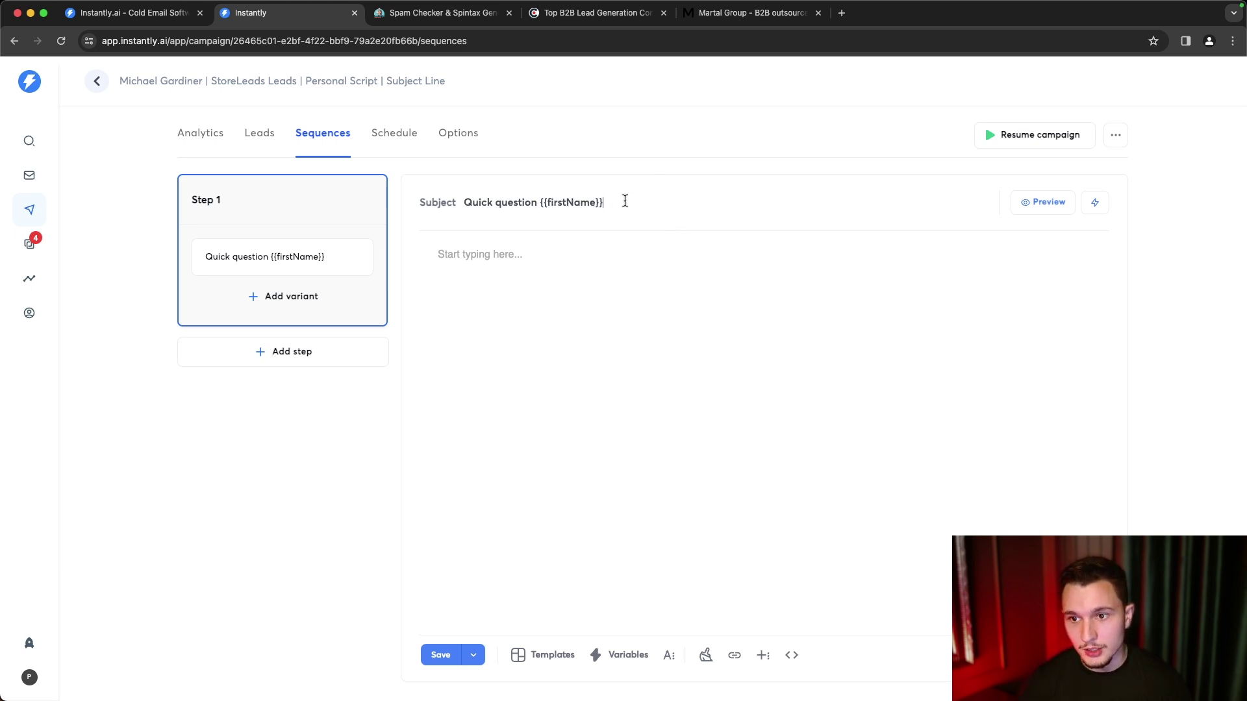
- Insert {{Position Title}} and {{companyName}} into the body and preview the rendered email
left_click(604, 657)
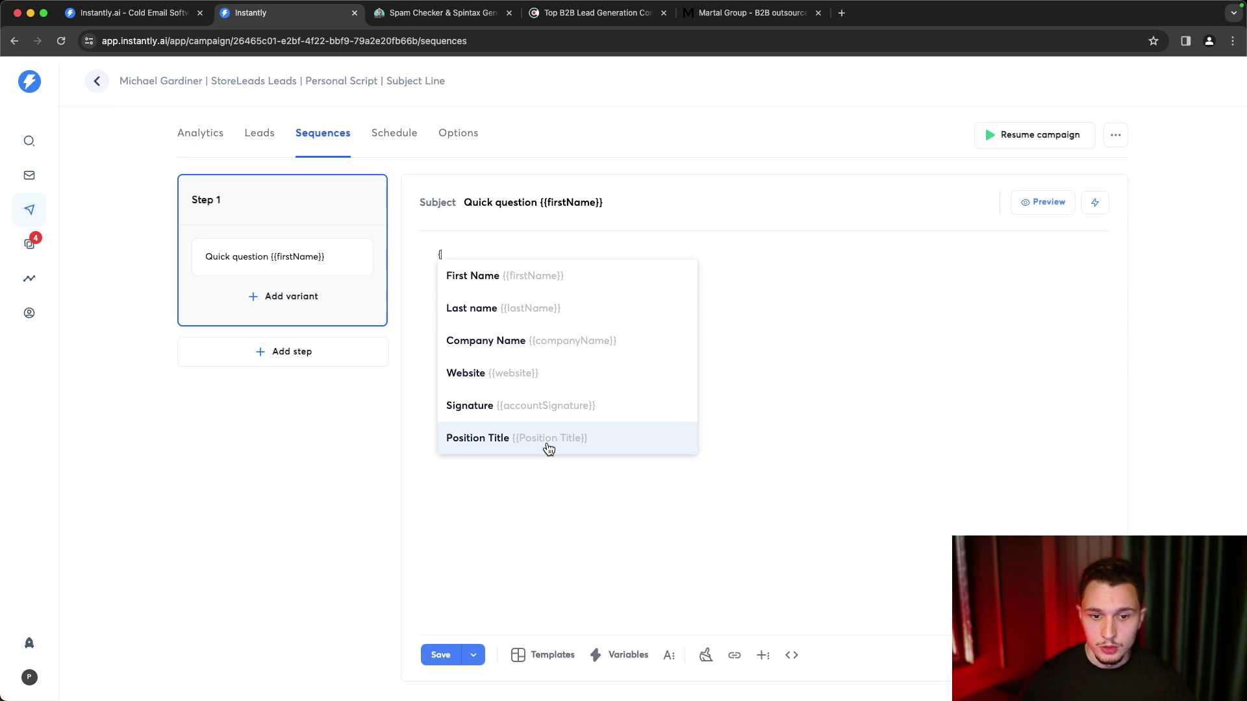
left_click(549, 440)
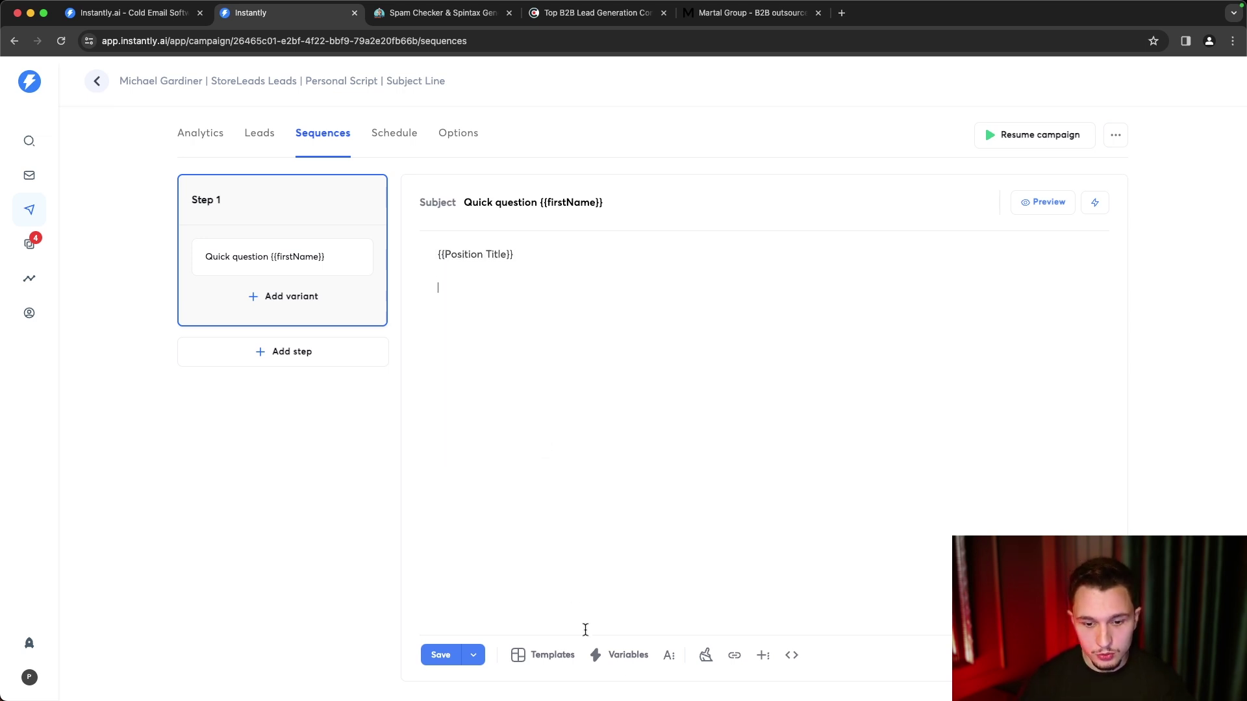
left_click(620, 656)
left_click(518, 372)
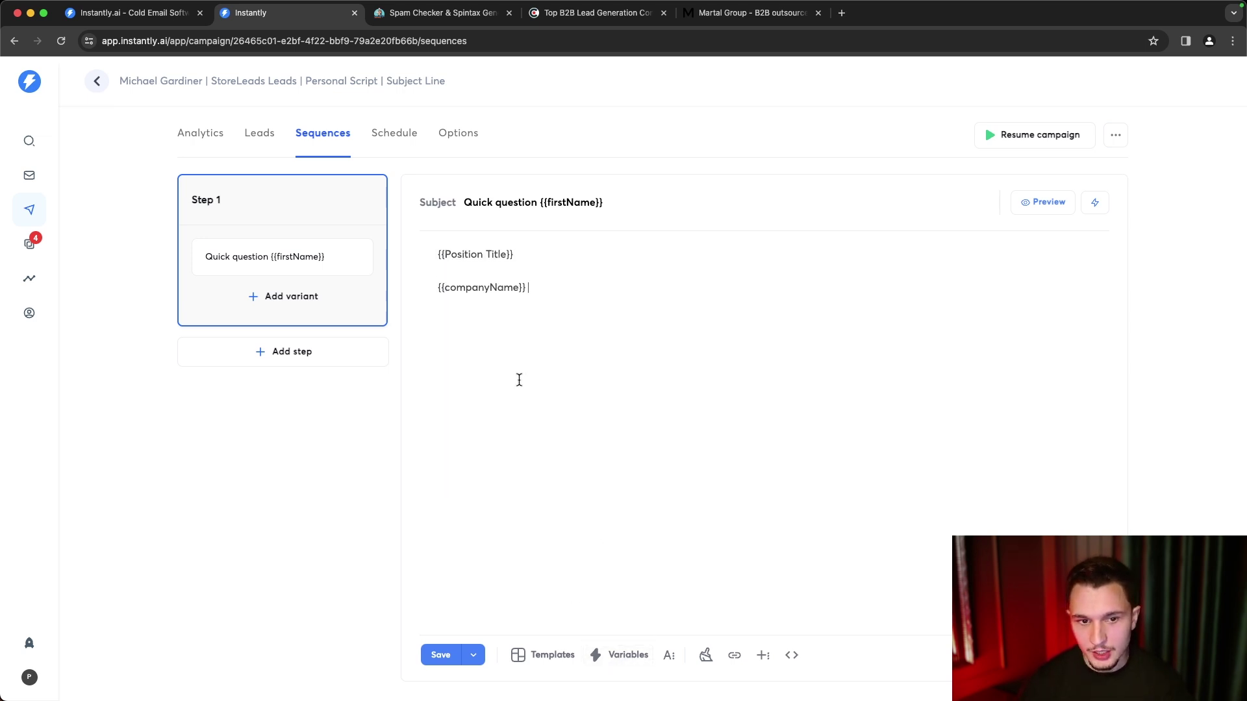
left_click(1034, 216)
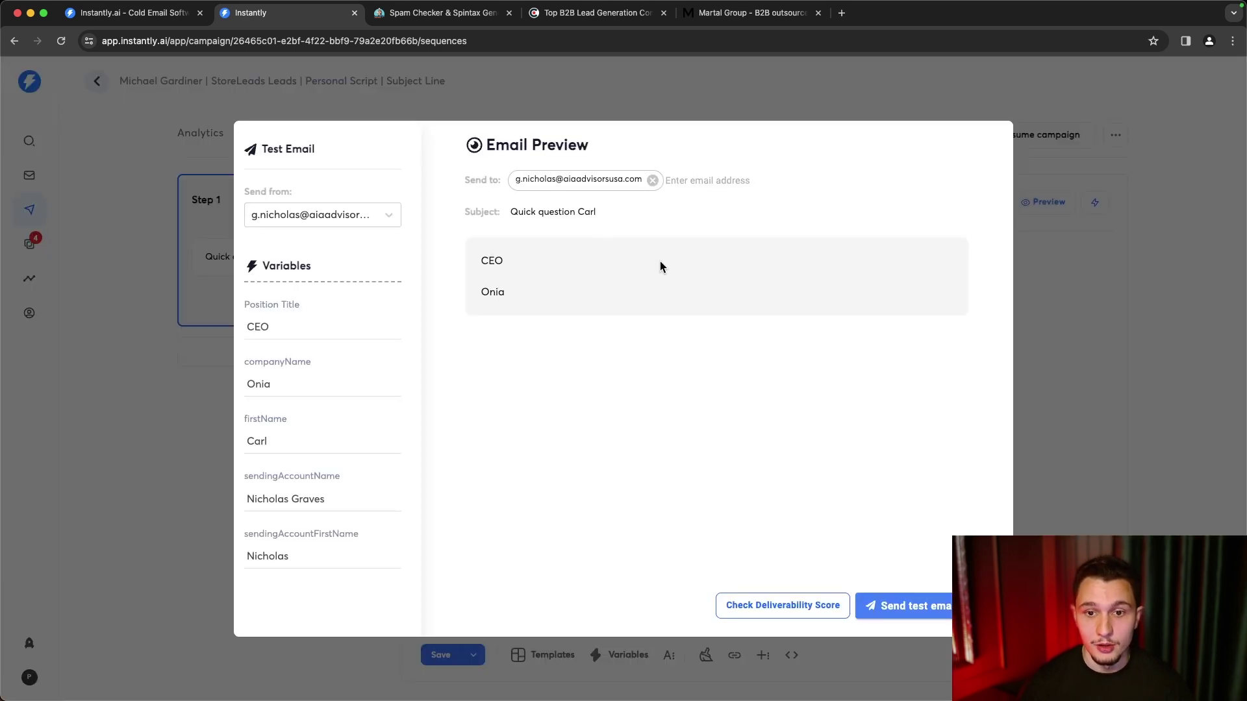
- Close the preview and start a new body line below {{companyName}}
left_click(1123, 304)
left_click(671, 366)
key("Return")
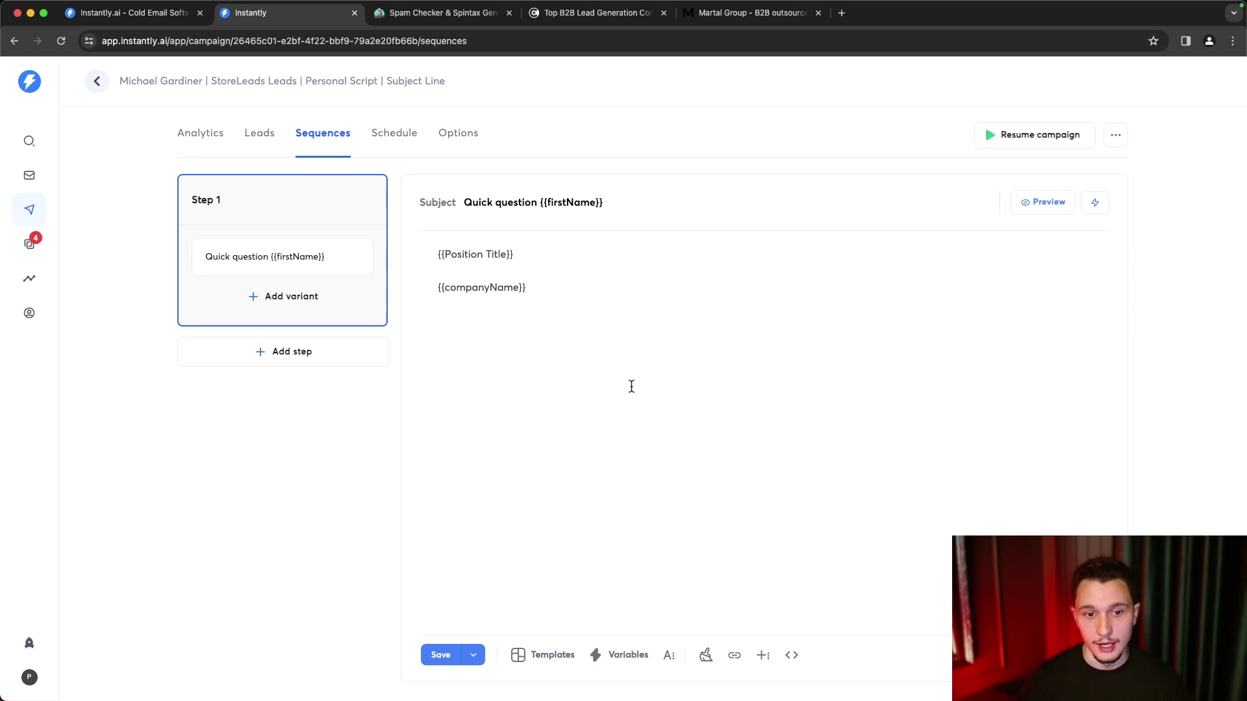
- Add a '{{RANDOM|Hey|Hi|Hello}} {{firstName}}' greeting line and check it in the preview
type("{{RANDOM")
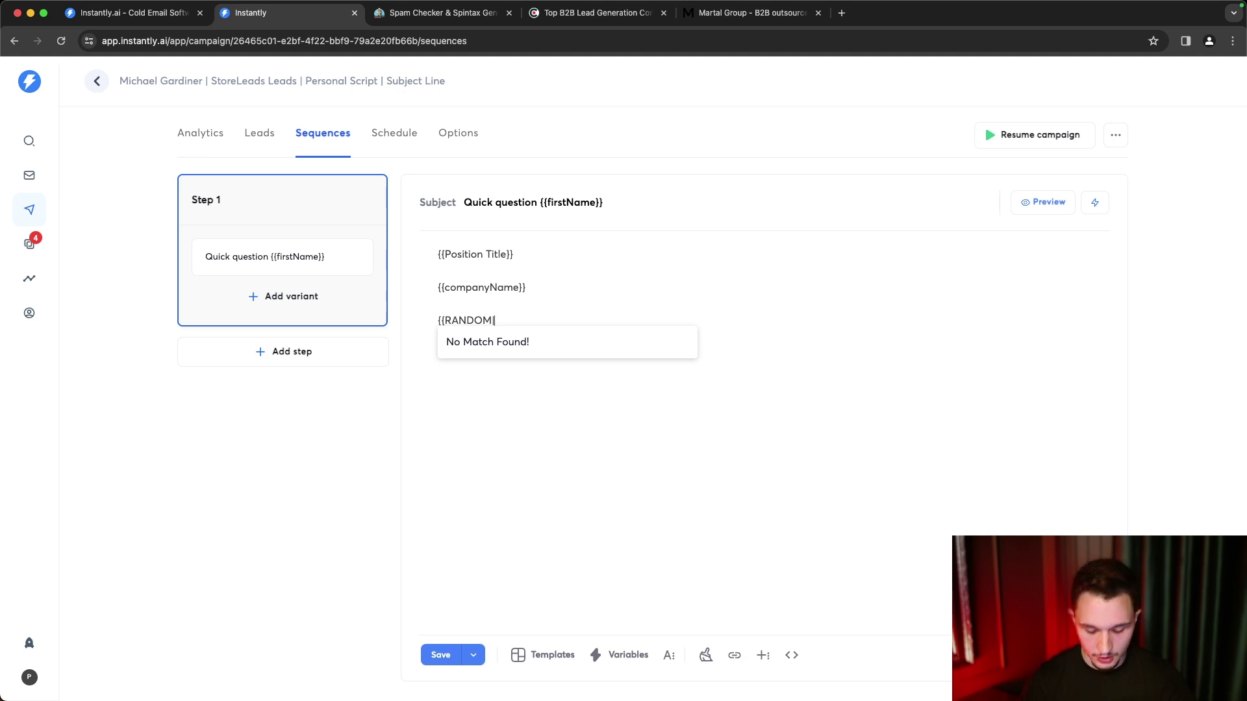
type("|Hey|H")
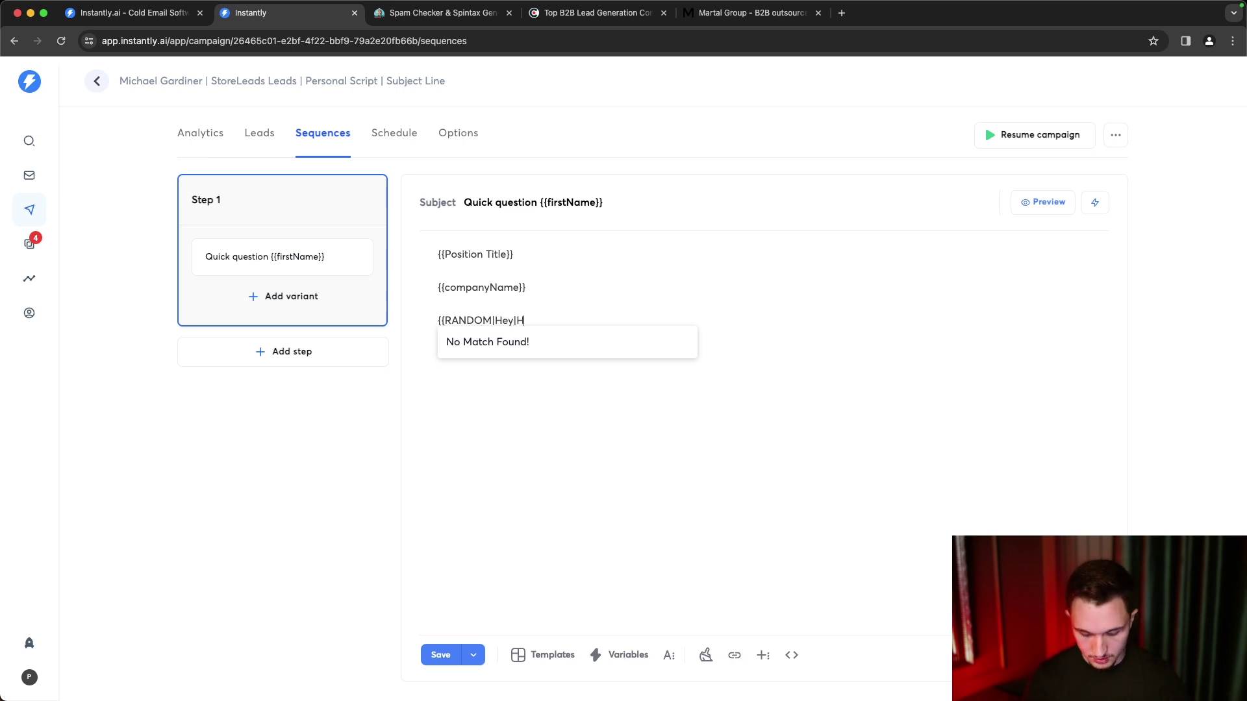
type("i|Hello}} {")
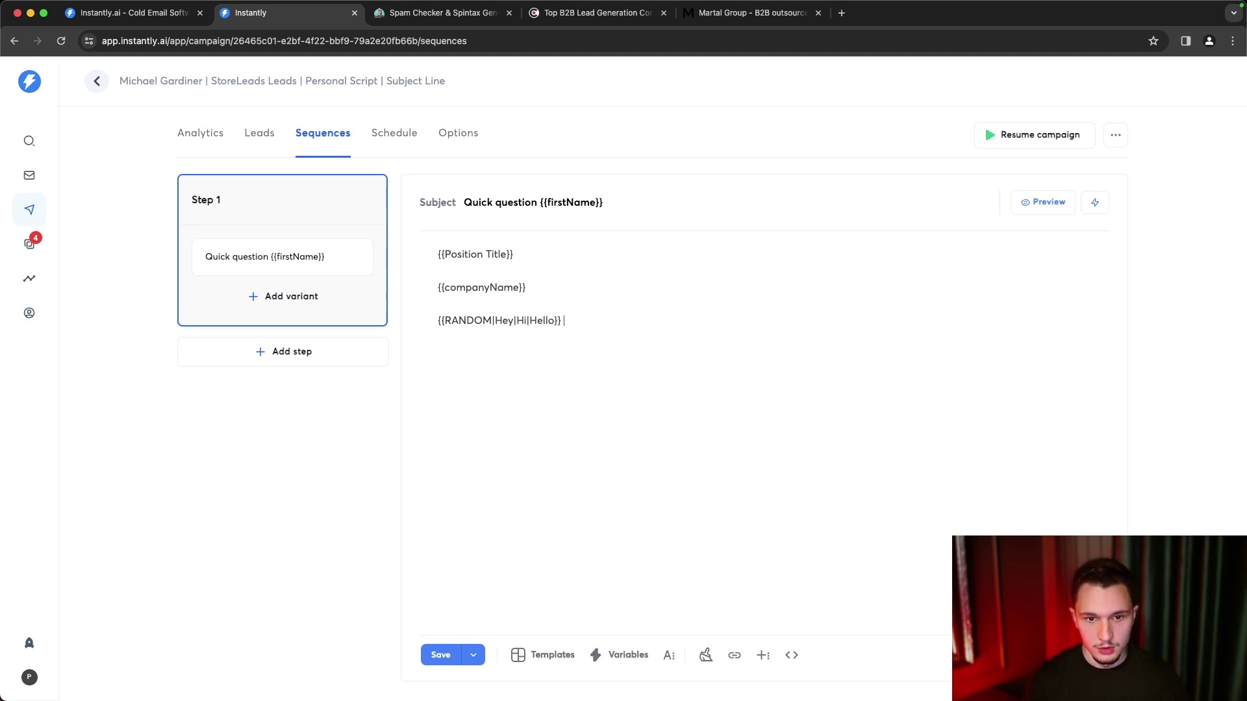
type("{first")
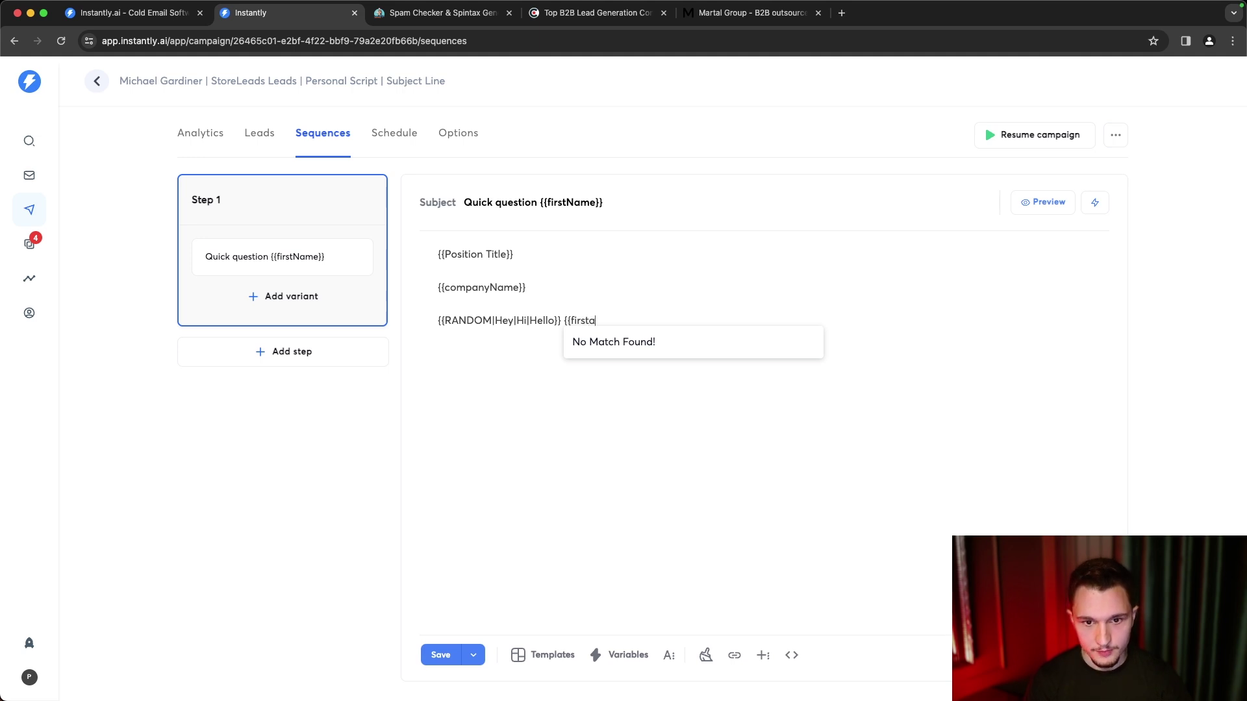
type("Name}}")
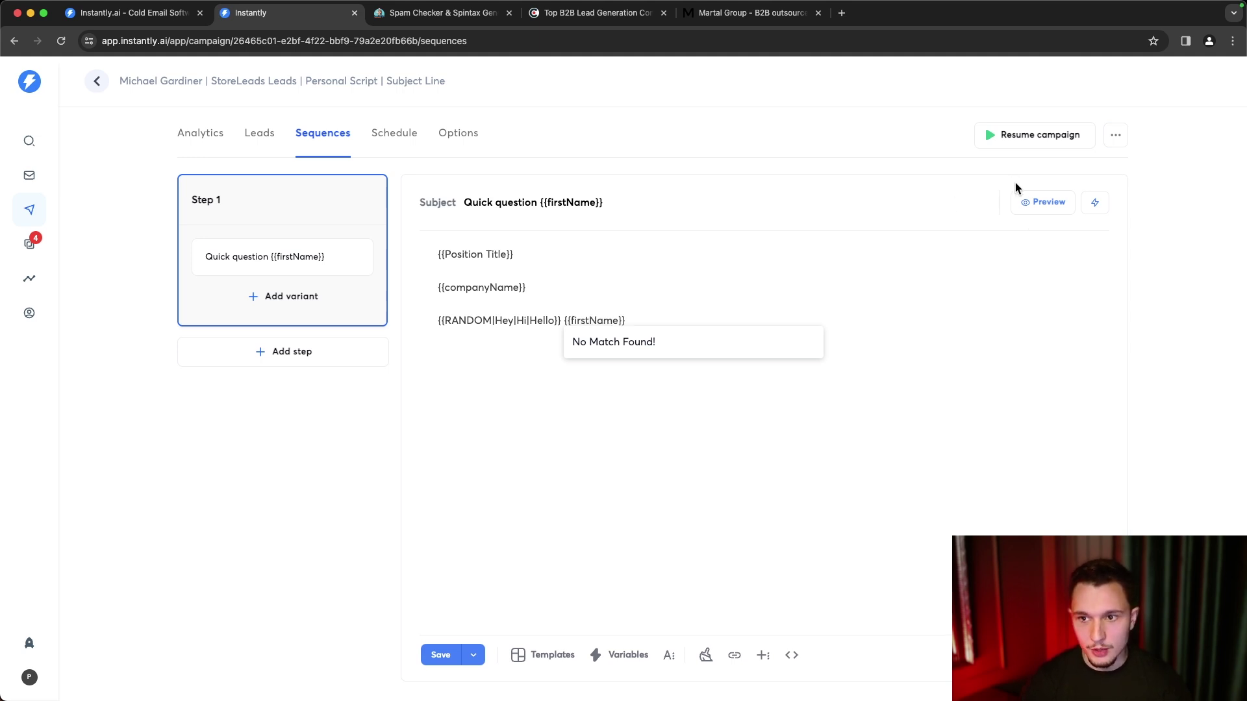
left_click(1037, 209)
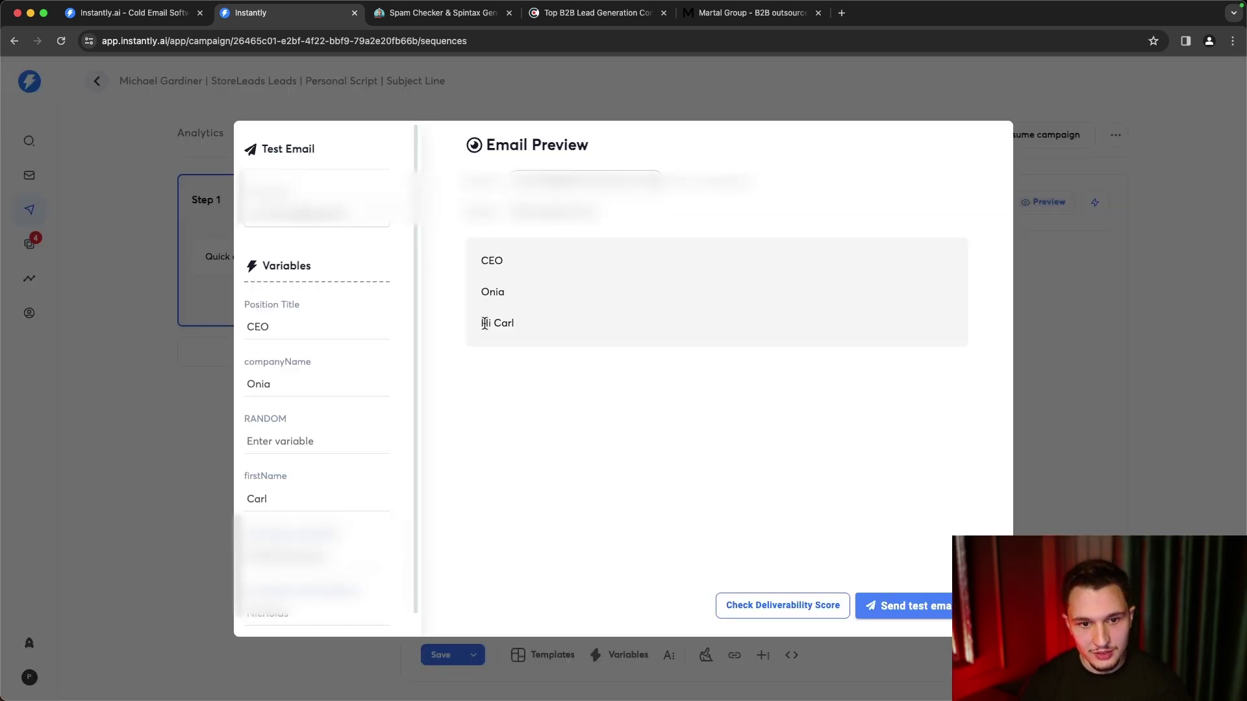
left_click(314, 500)
type(",")
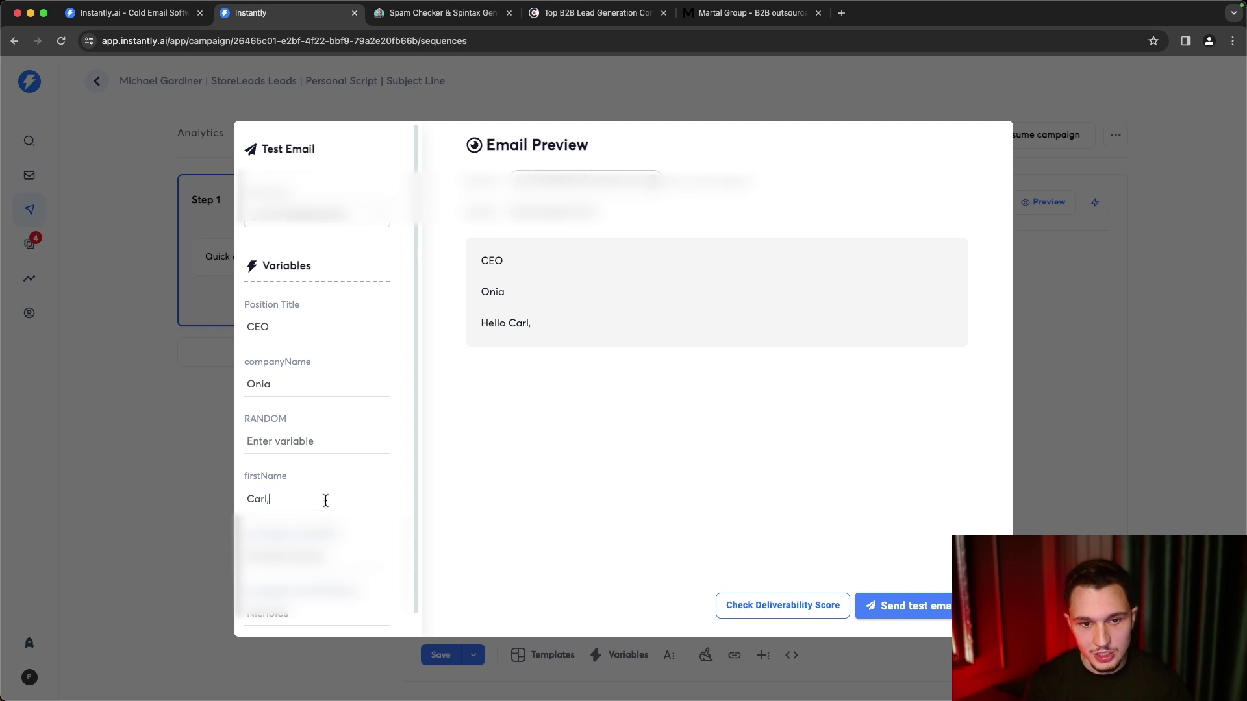
type(",,")
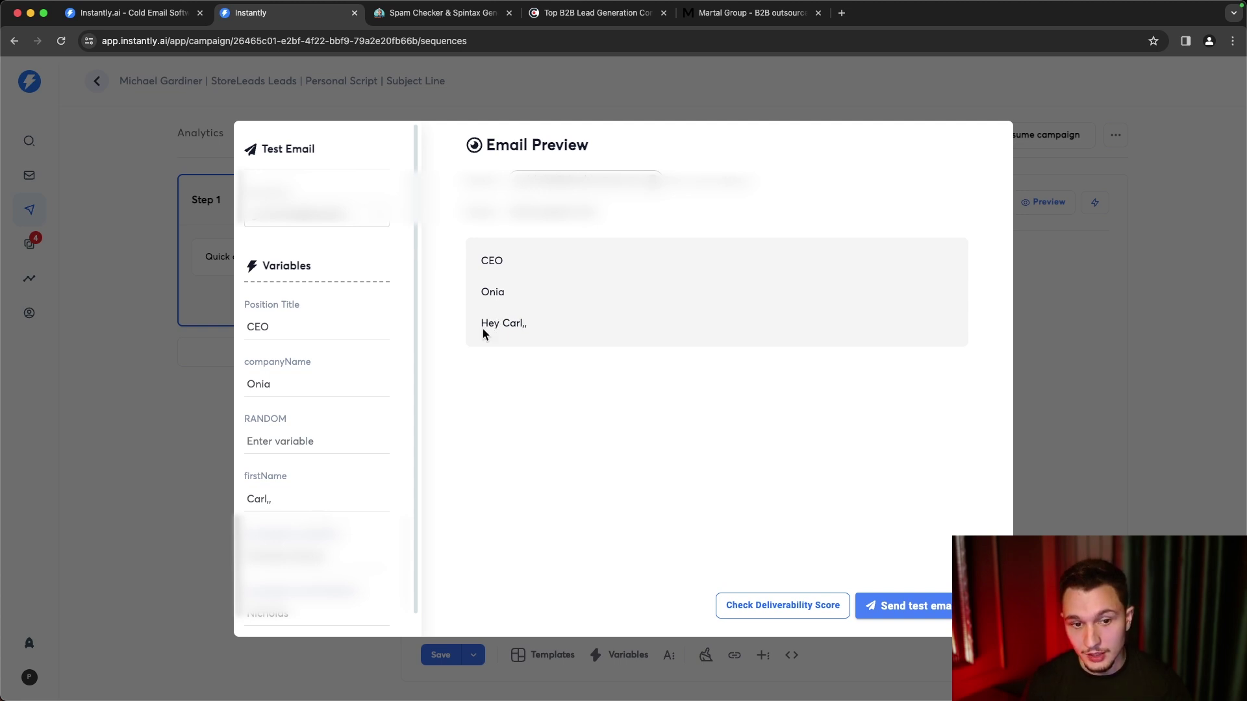
type(",,,,,,,,")
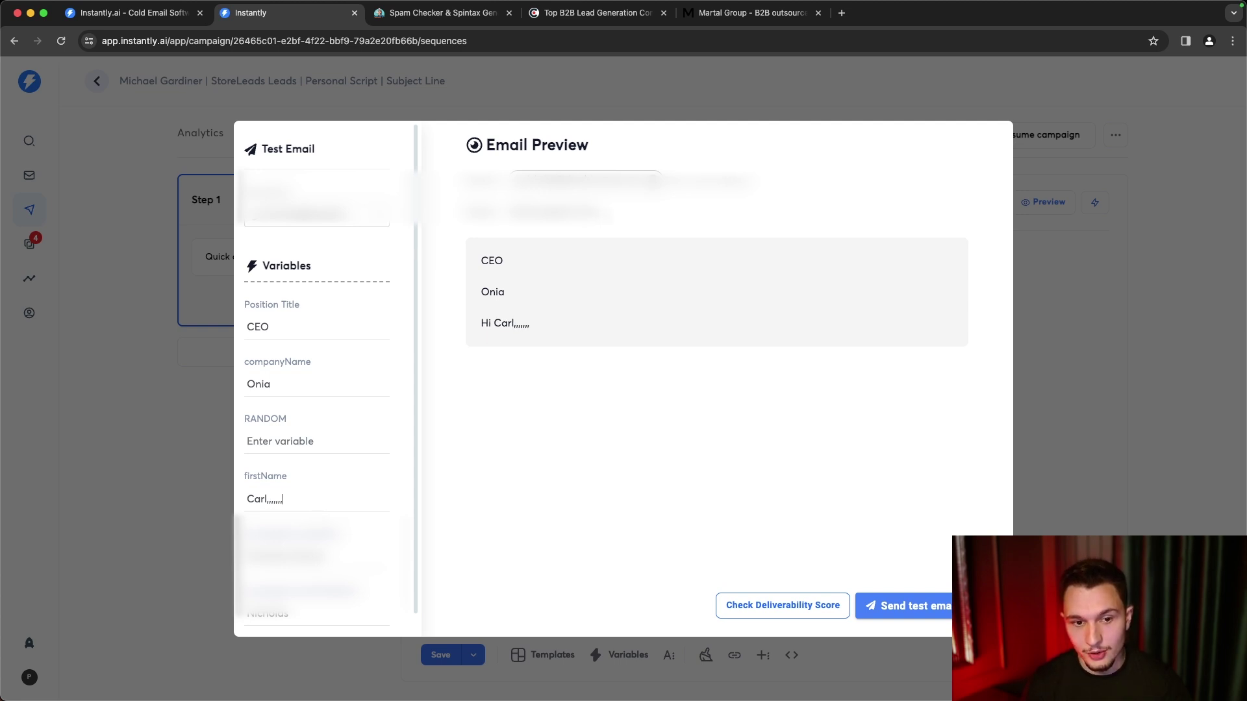
left_click(1075, 266)
- Add a Step 1 variant B with filler body text, and add a Step 2
left_click(669, 328)
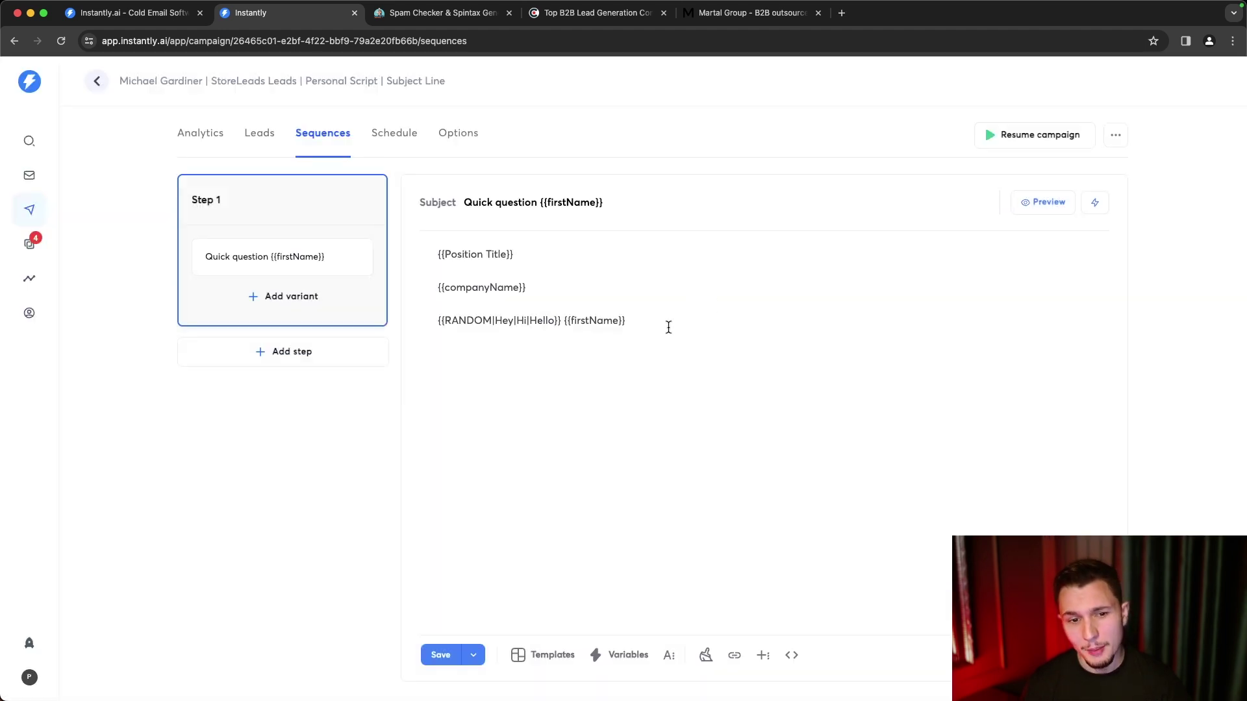
left_click_drag(557, 321, 426, 322)
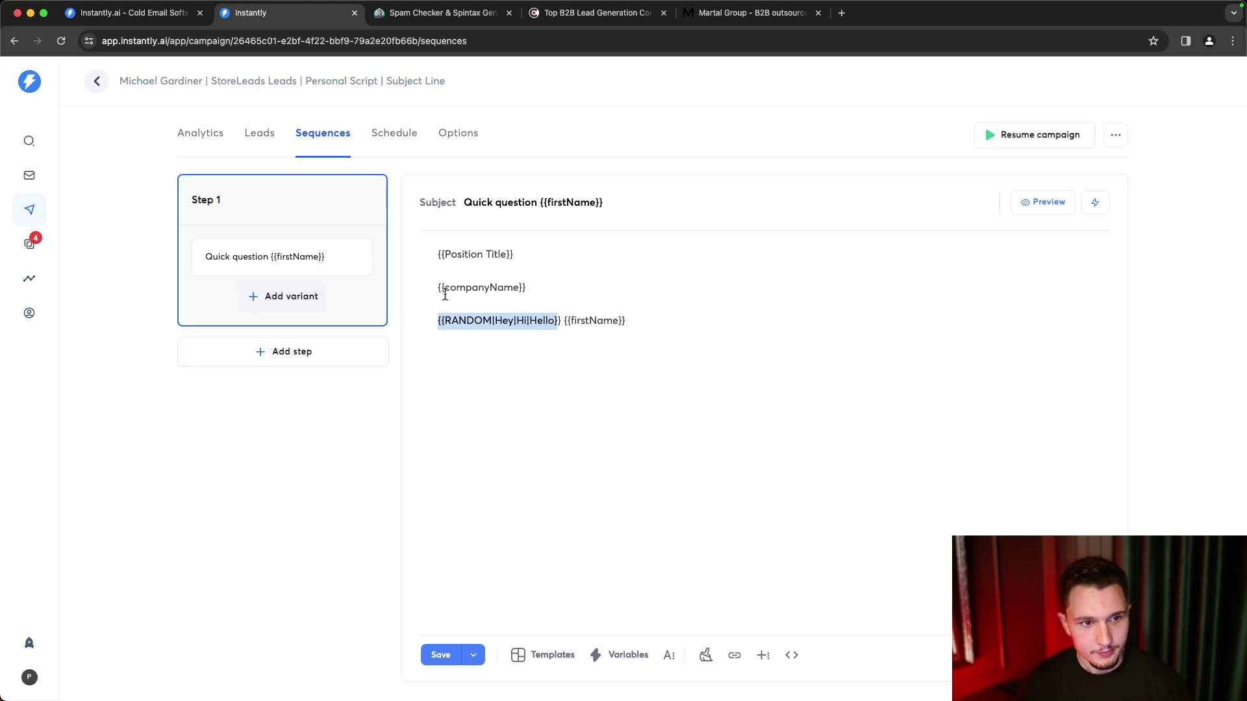
left_click(275, 304)
type("sdfgmsdfgk")
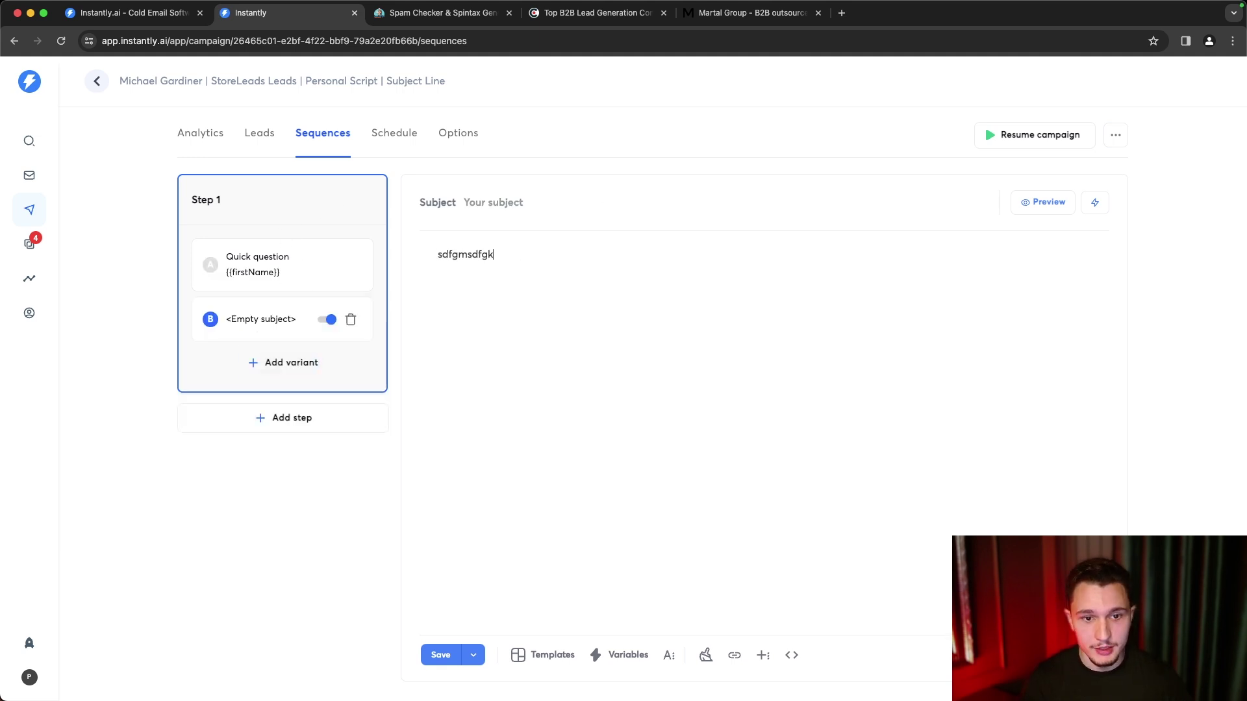
left_click(298, 422)
- Send Step 2 after 2 days with an empty subject to reuse the previous one
left_click(315, 425)
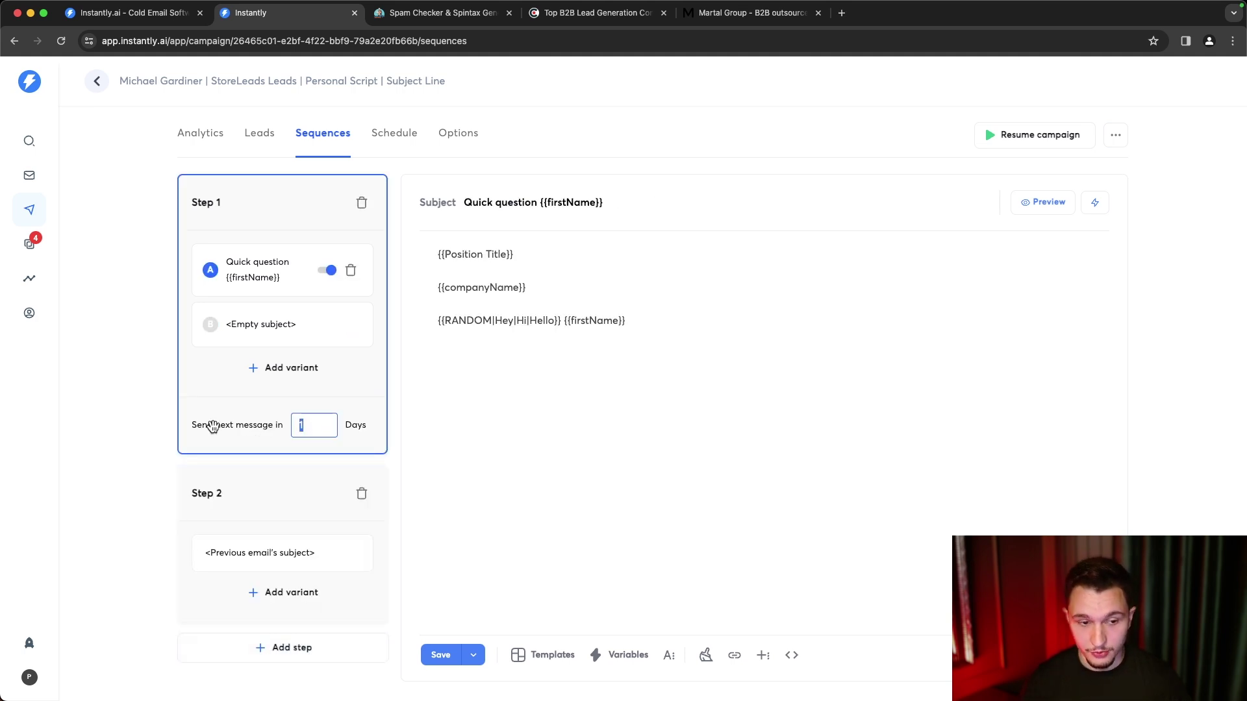
type("2")
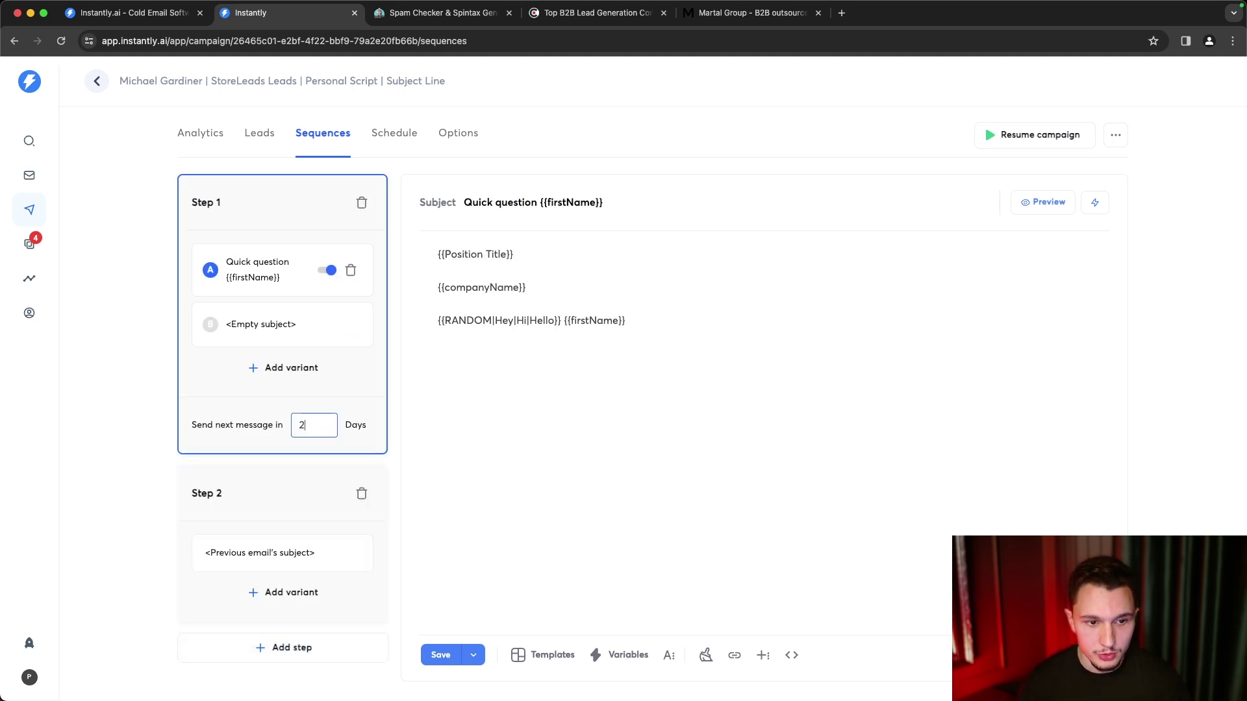
left_click(305, 562)
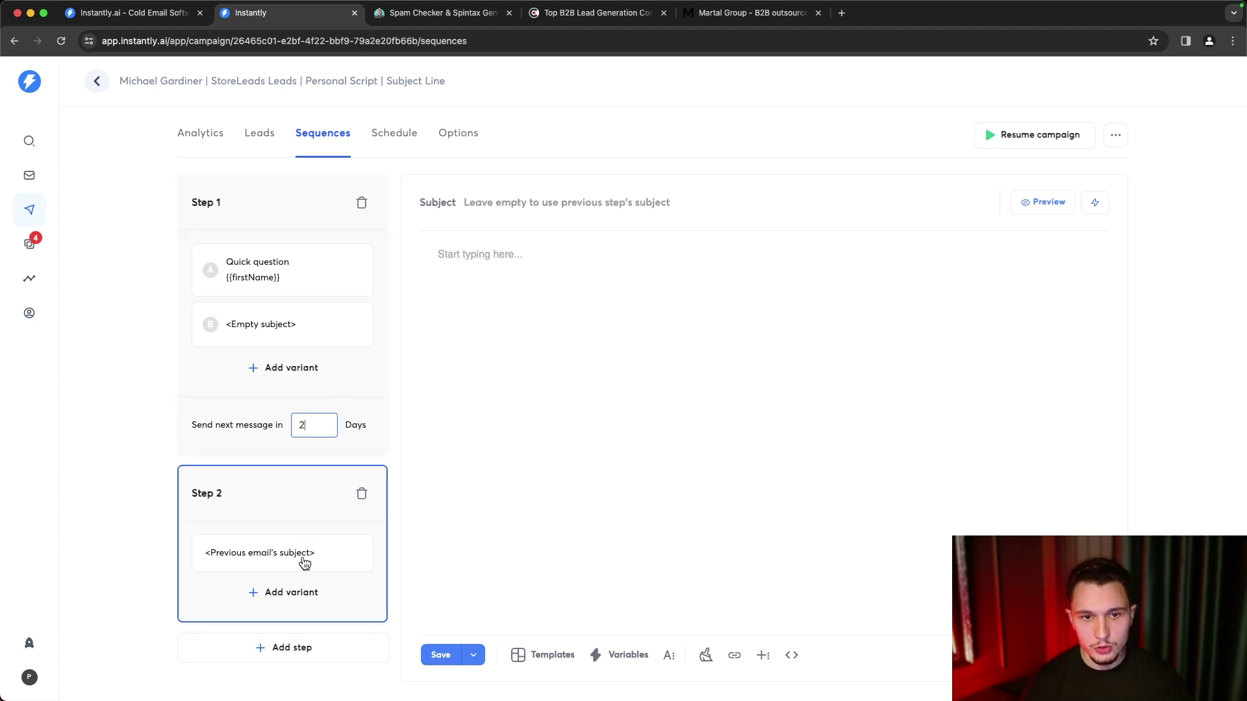
left_click(504, 211)
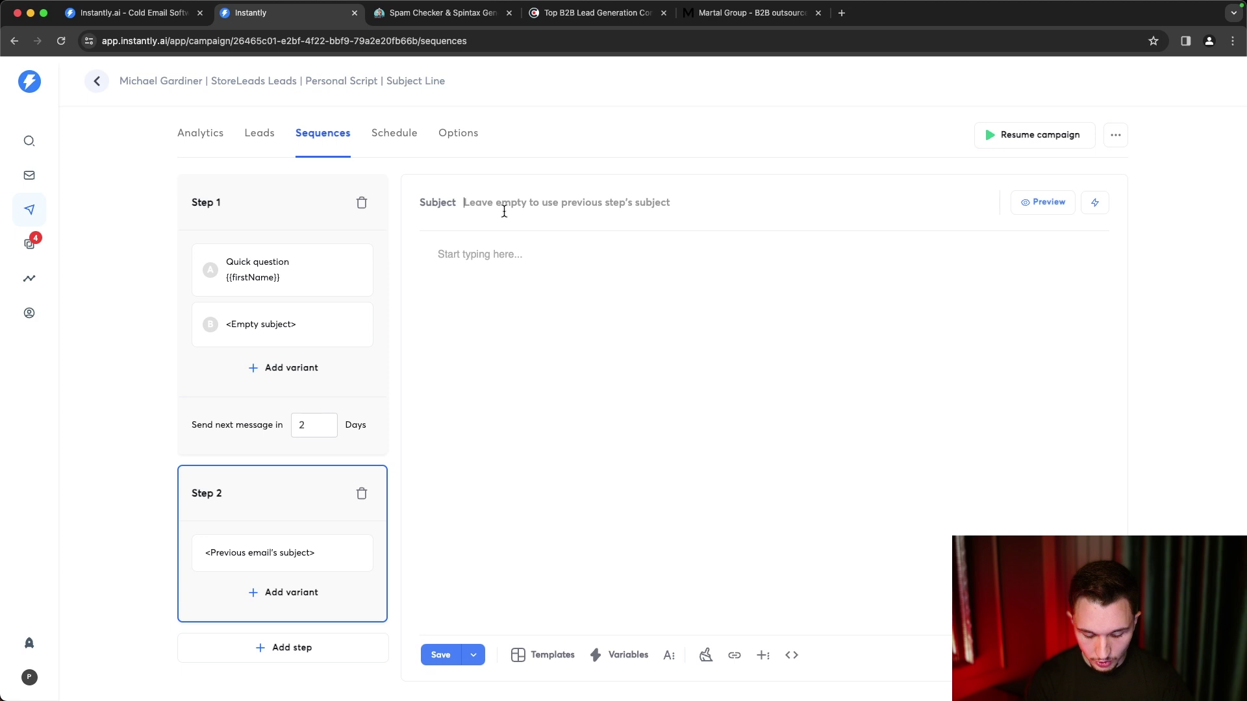
type("Subject Line")
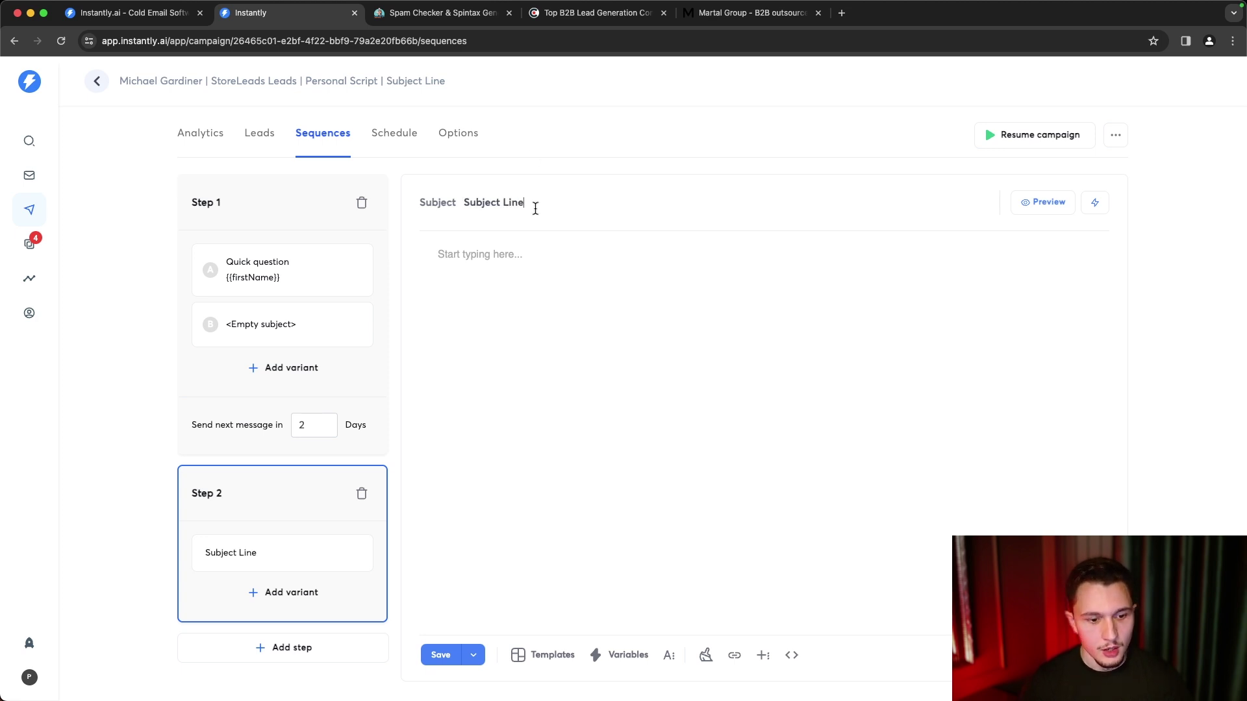
left_click(516, 260)
type(",snvmdfs")
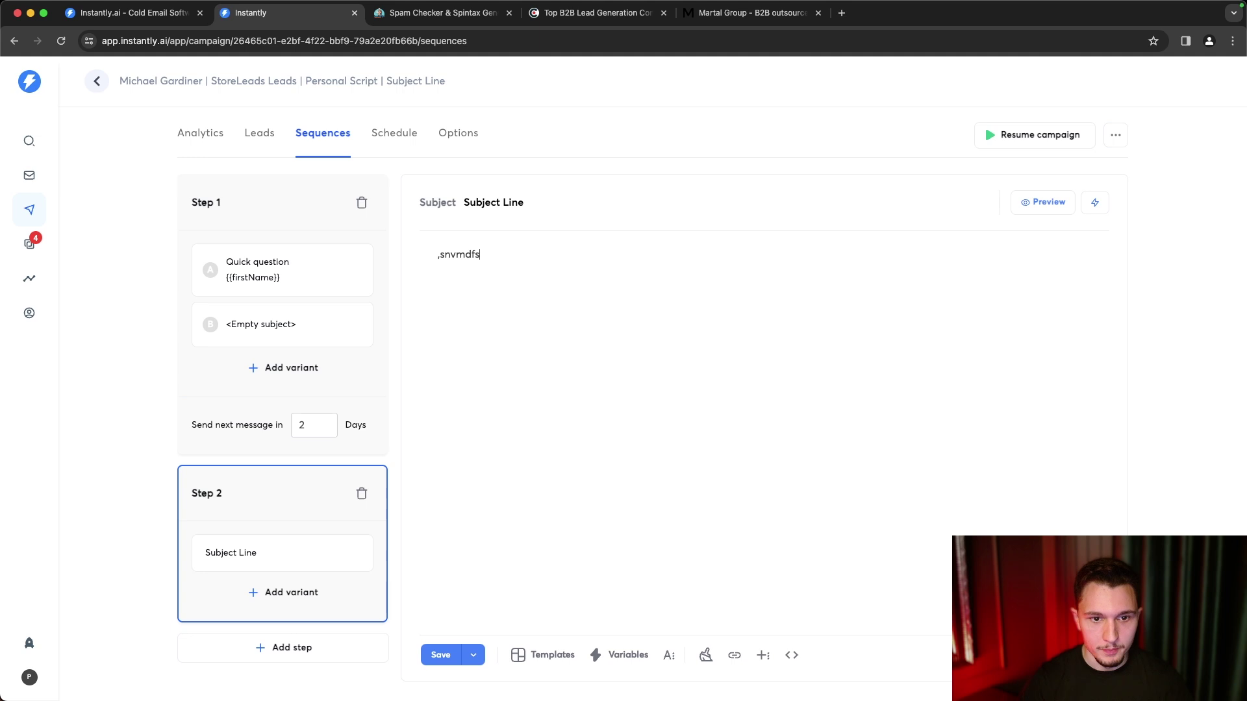
triple_click(519, 200)
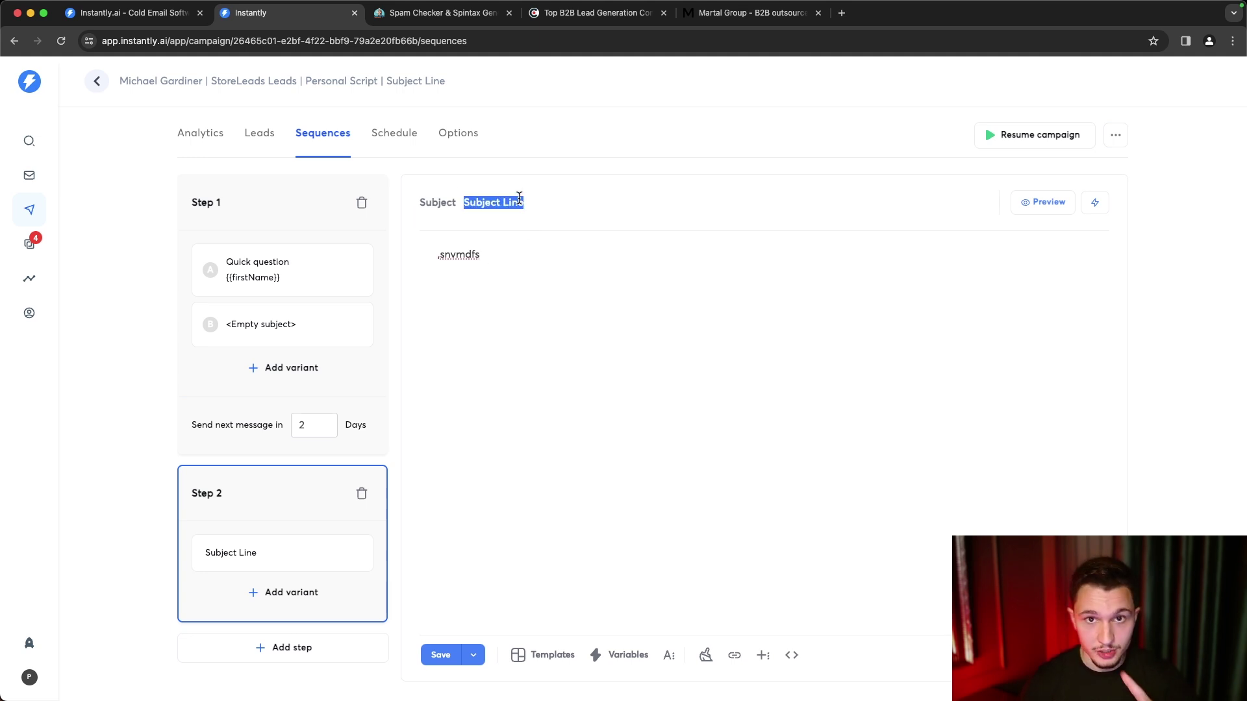
key("BackSpace")
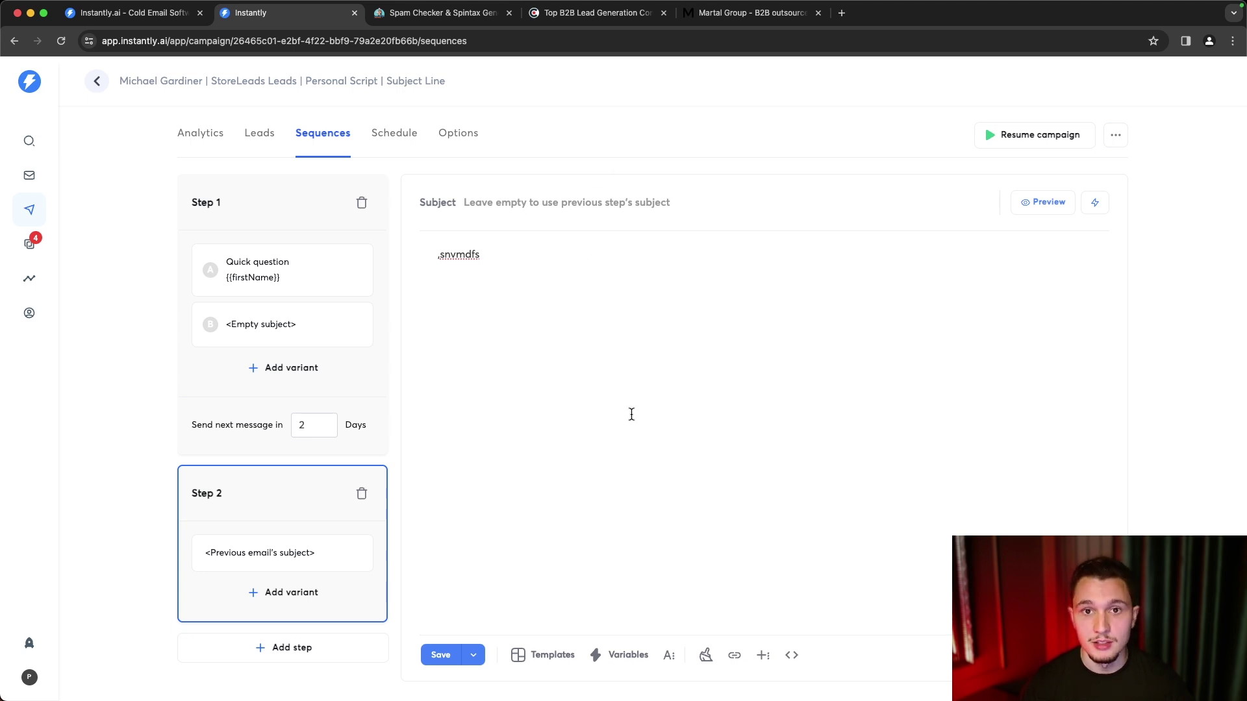
- Clean the HTML of Step 1 variant A's email
left_click(288, 293)
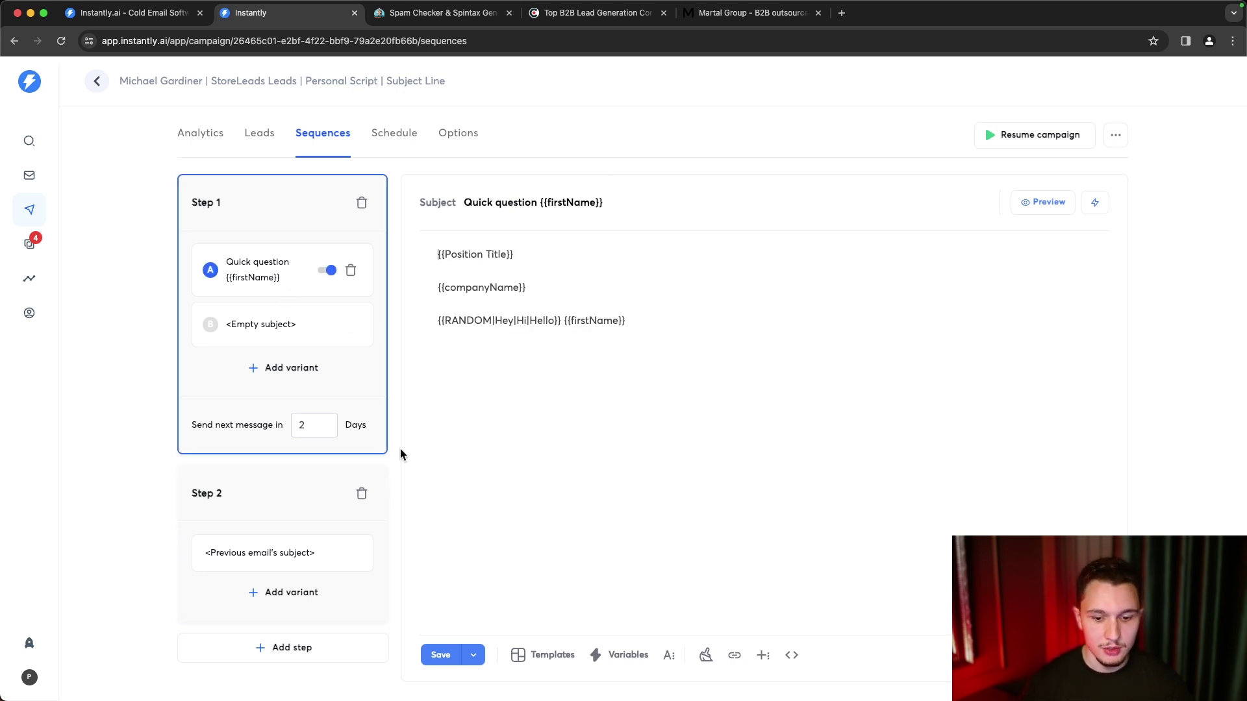
left_click(705, 657)
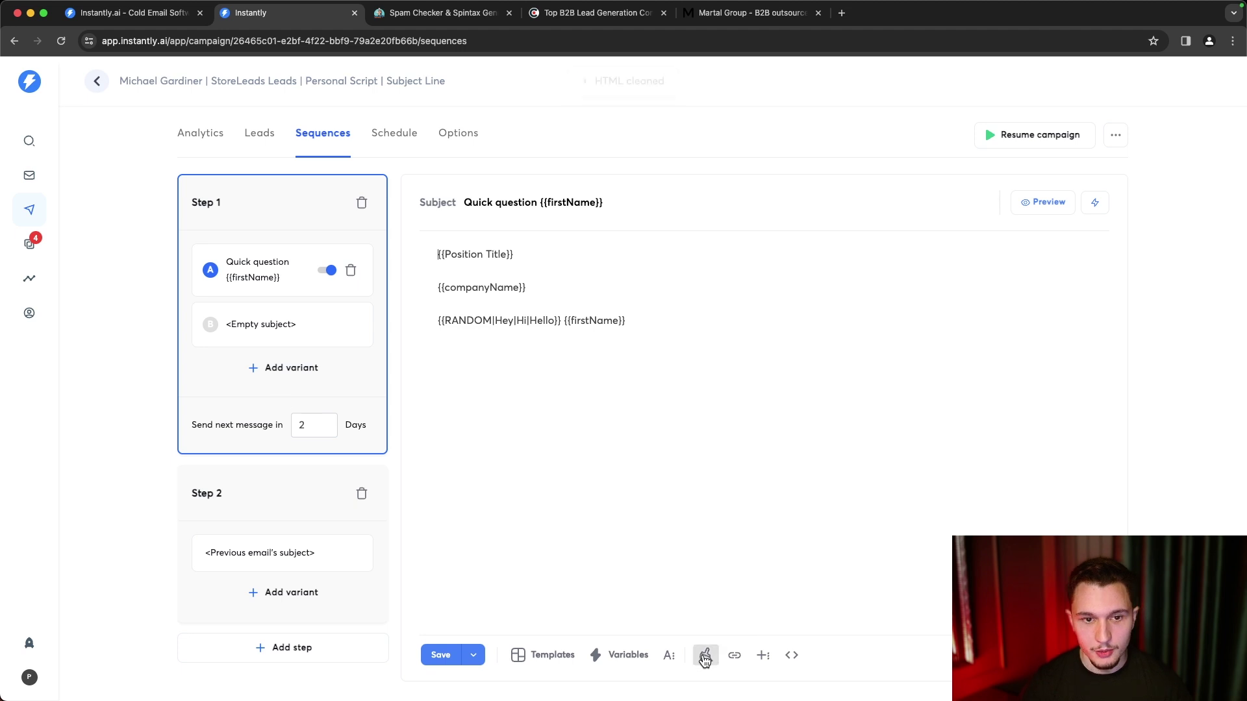
left_click(233, 332)
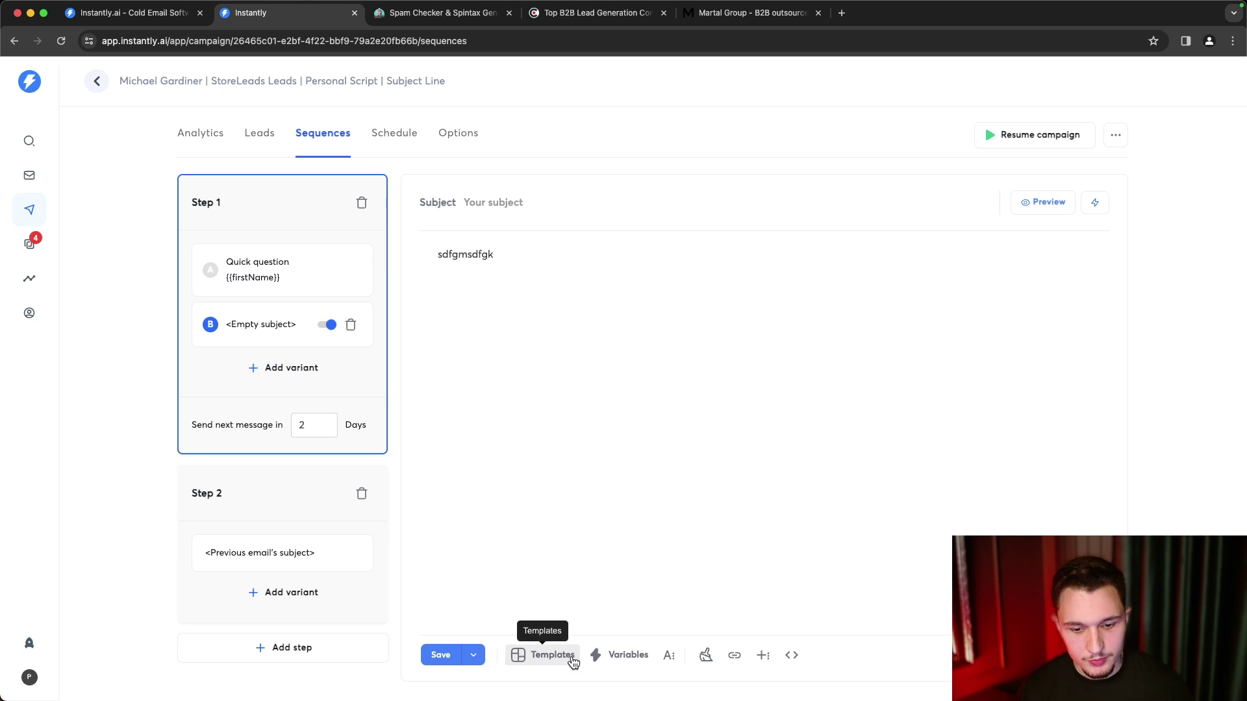
- Browse the Lead Generation email templates and close the library without applying one
left_click(279, 271)
left_click(544, 657)
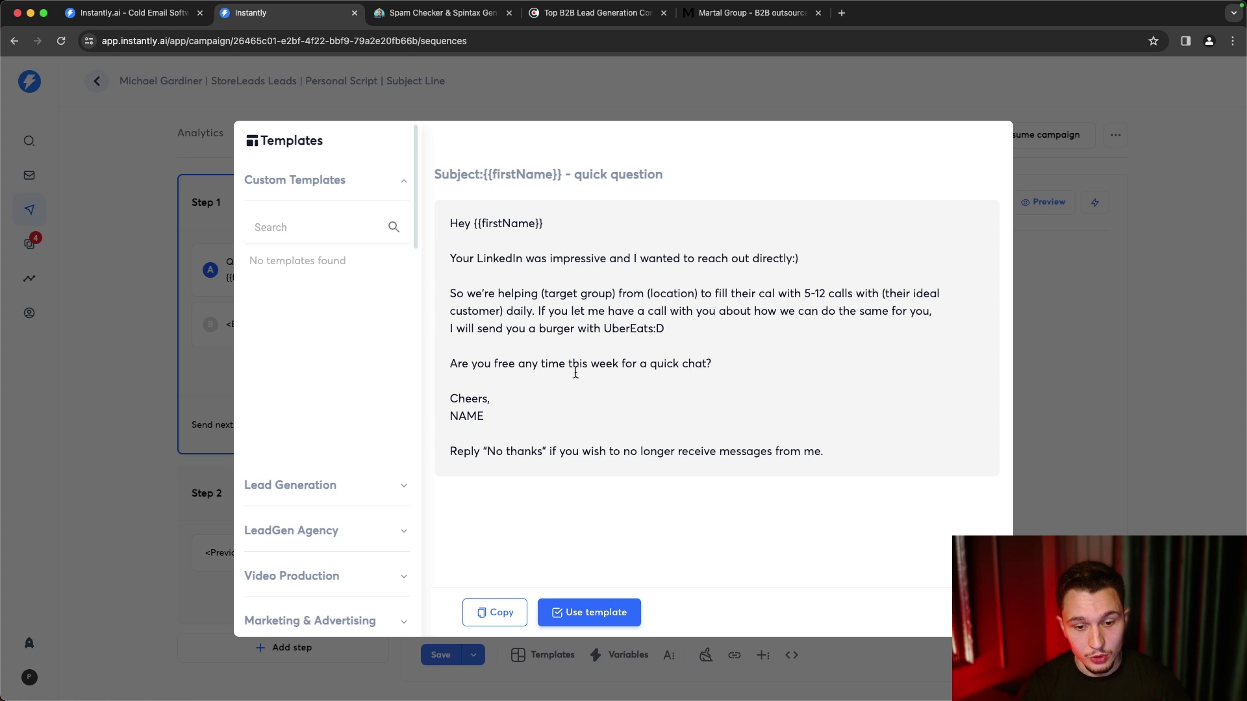
scroll(303, 301, "down", 3)
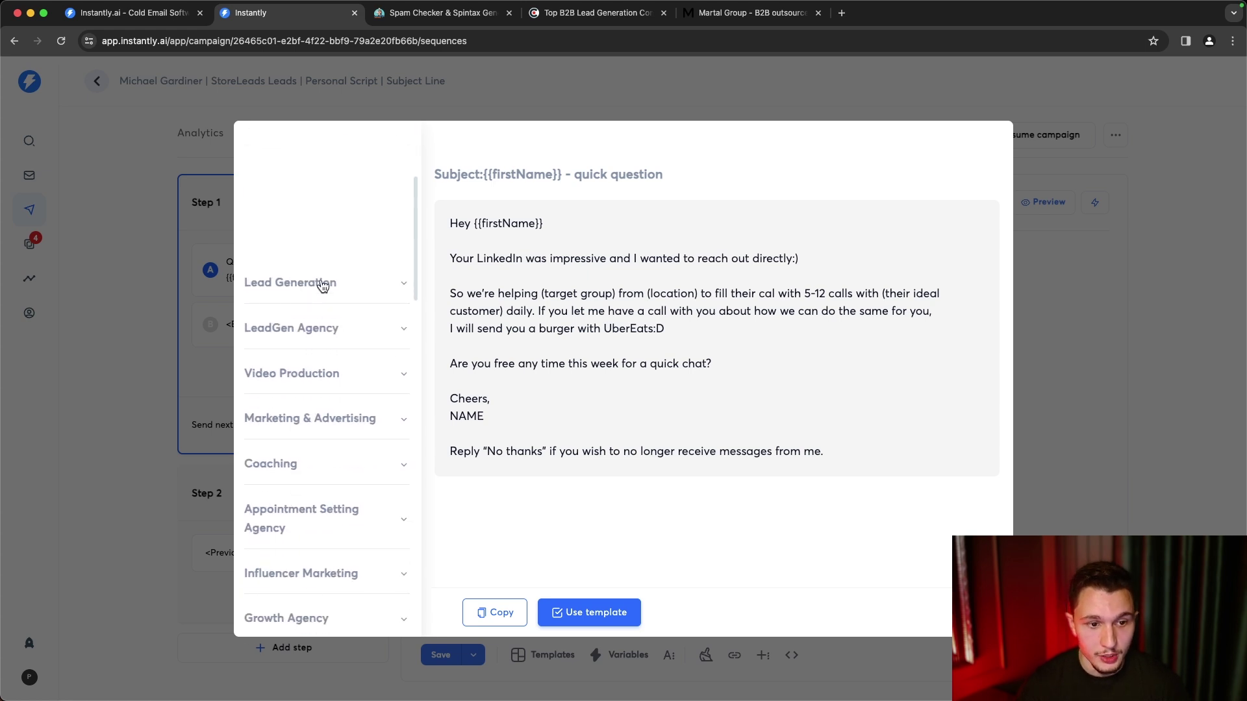
left_click(330, 282)
left_click(328, 436)
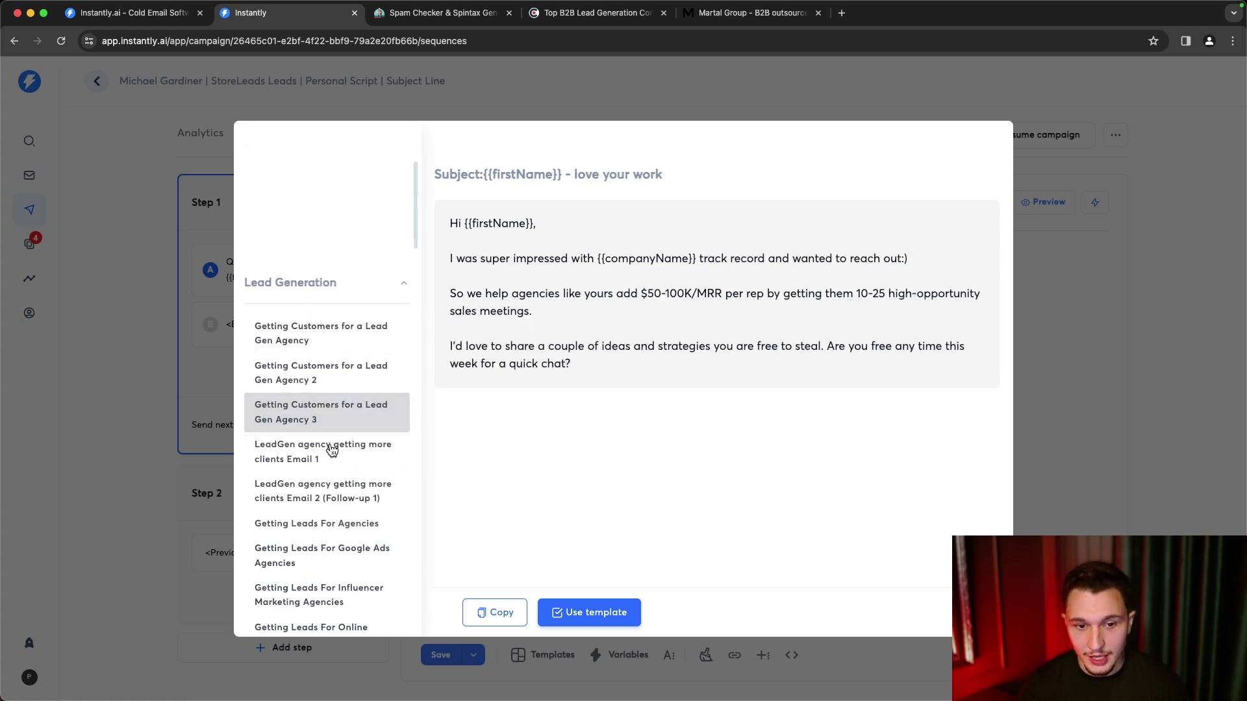
left_click(330, 493)
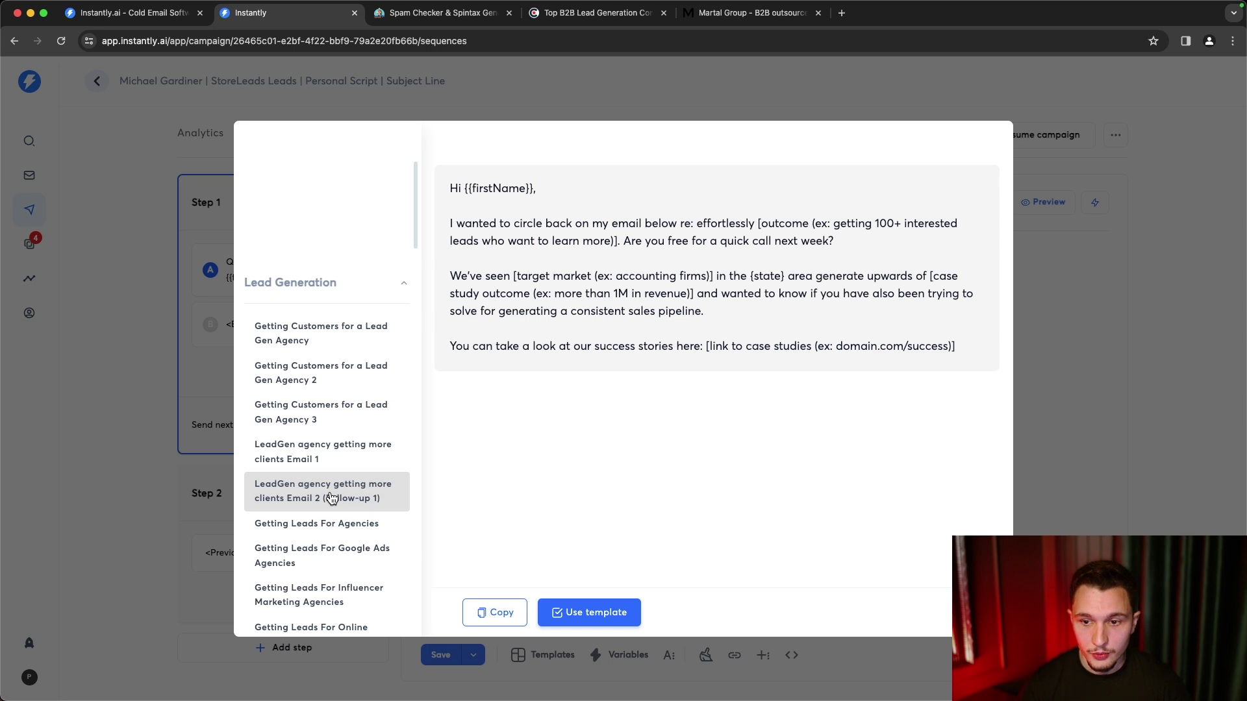
scroll(321, 513, "down", 4)
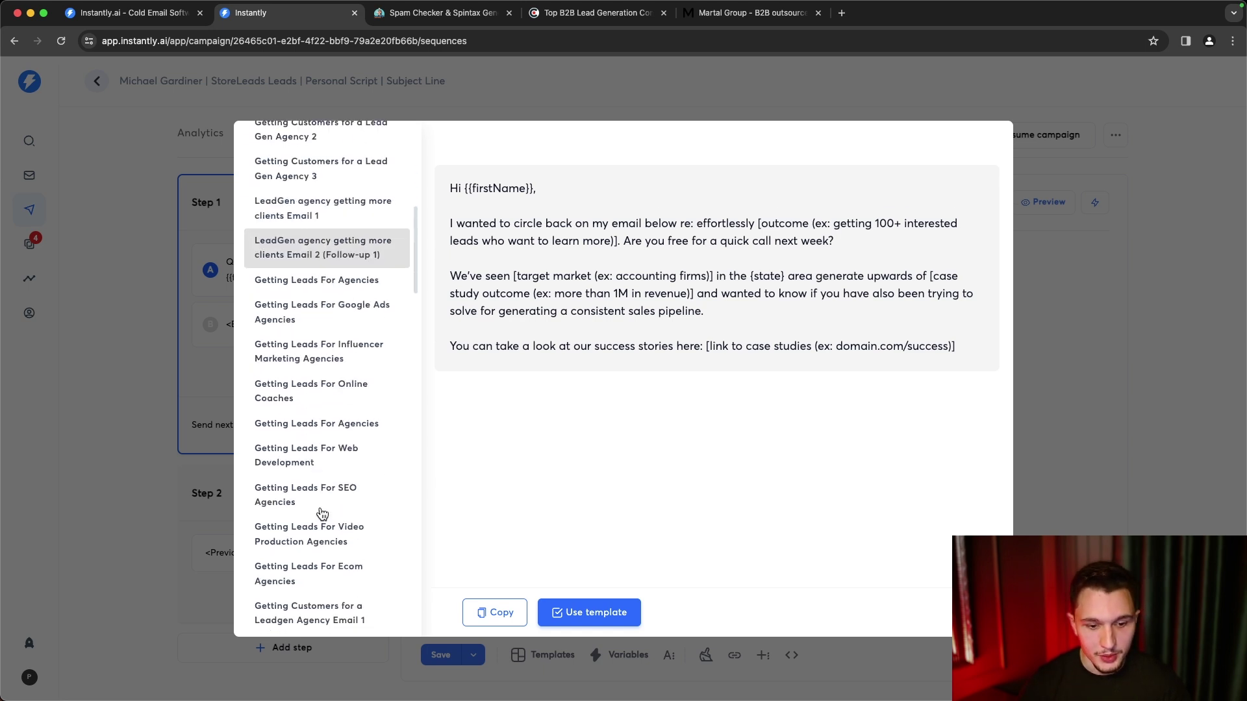
left_click(1044, 151)
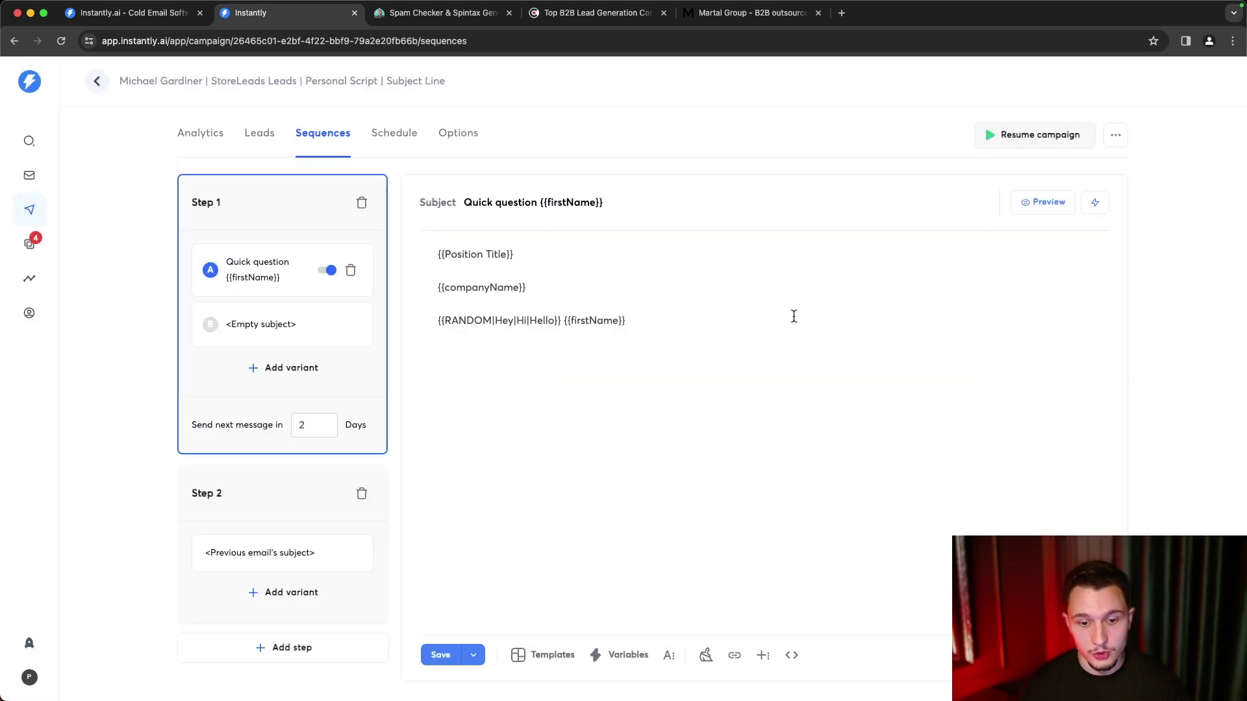
- Save the email sequence and go to the Schedule page, confirming the leave prompt
left_click(668, 656)
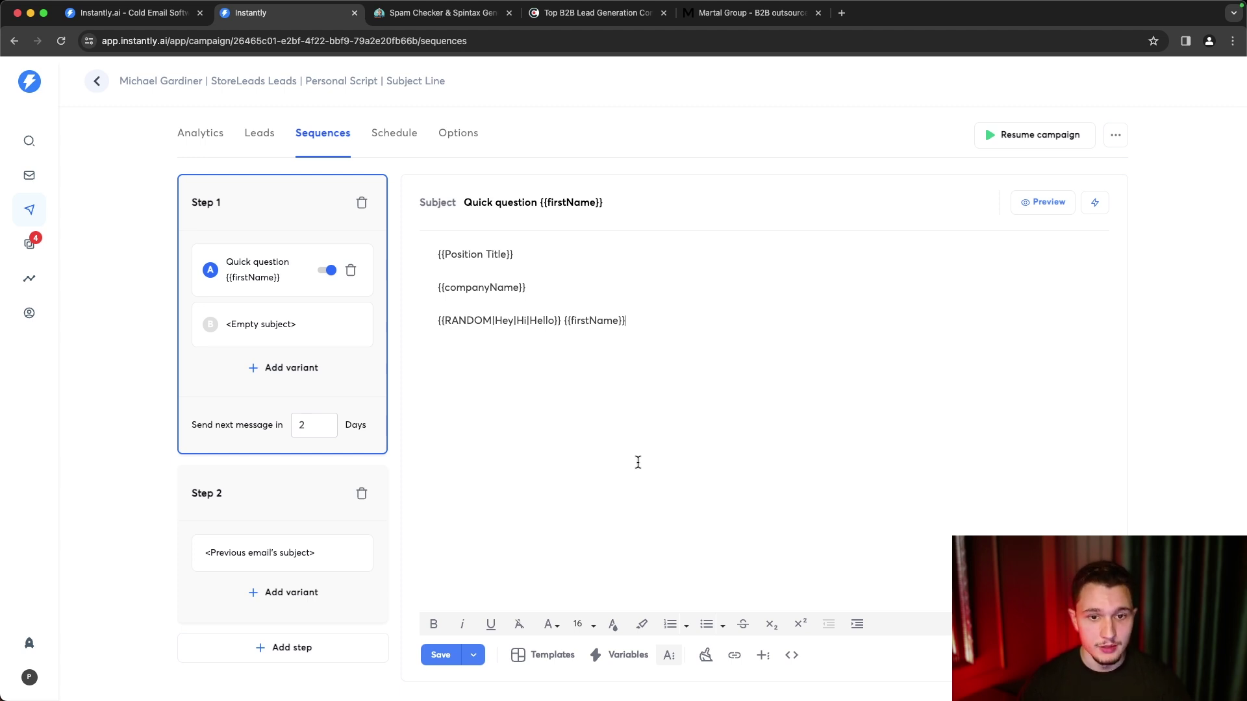
left_click(441, 655)
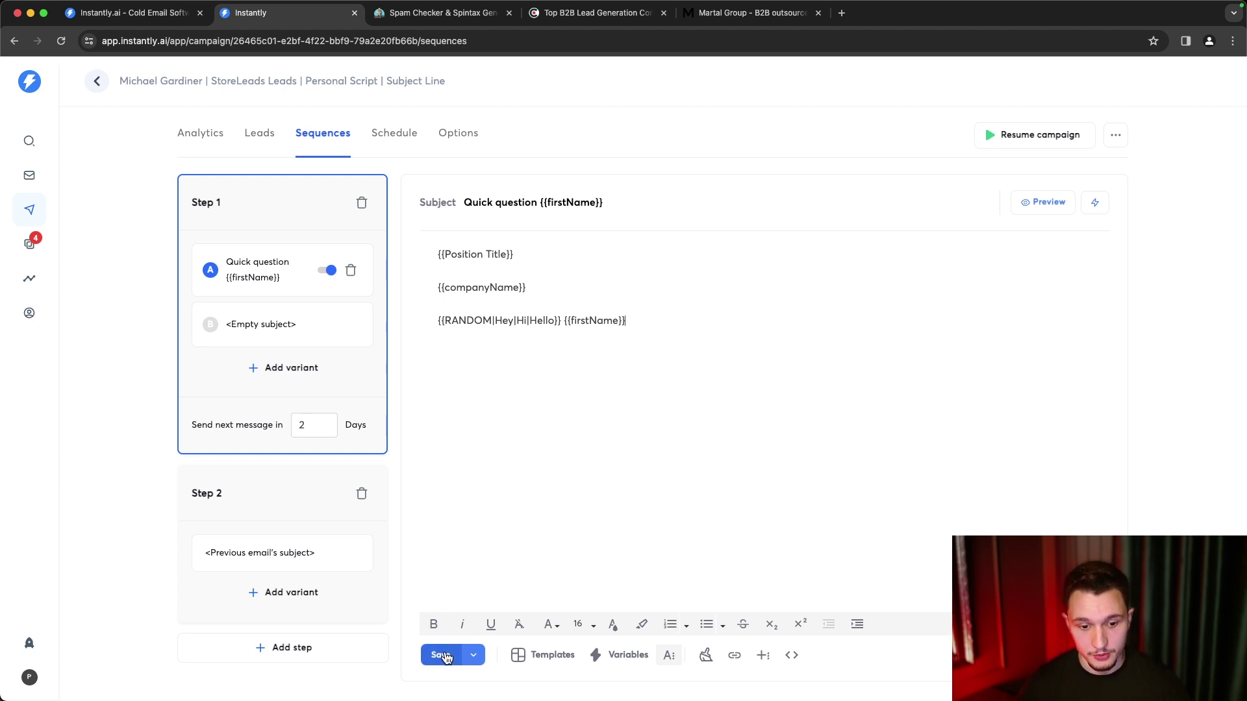
left_click(384, 144)
left_click(740, 134)
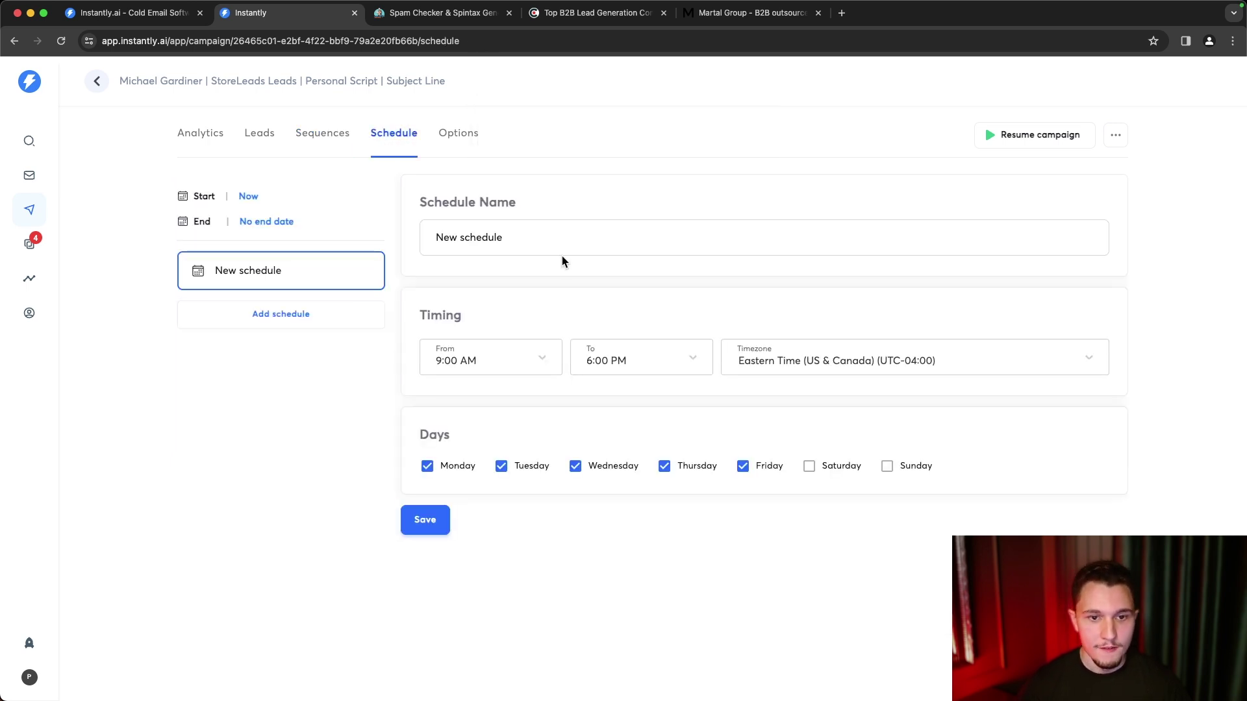
left_click(756, 365)
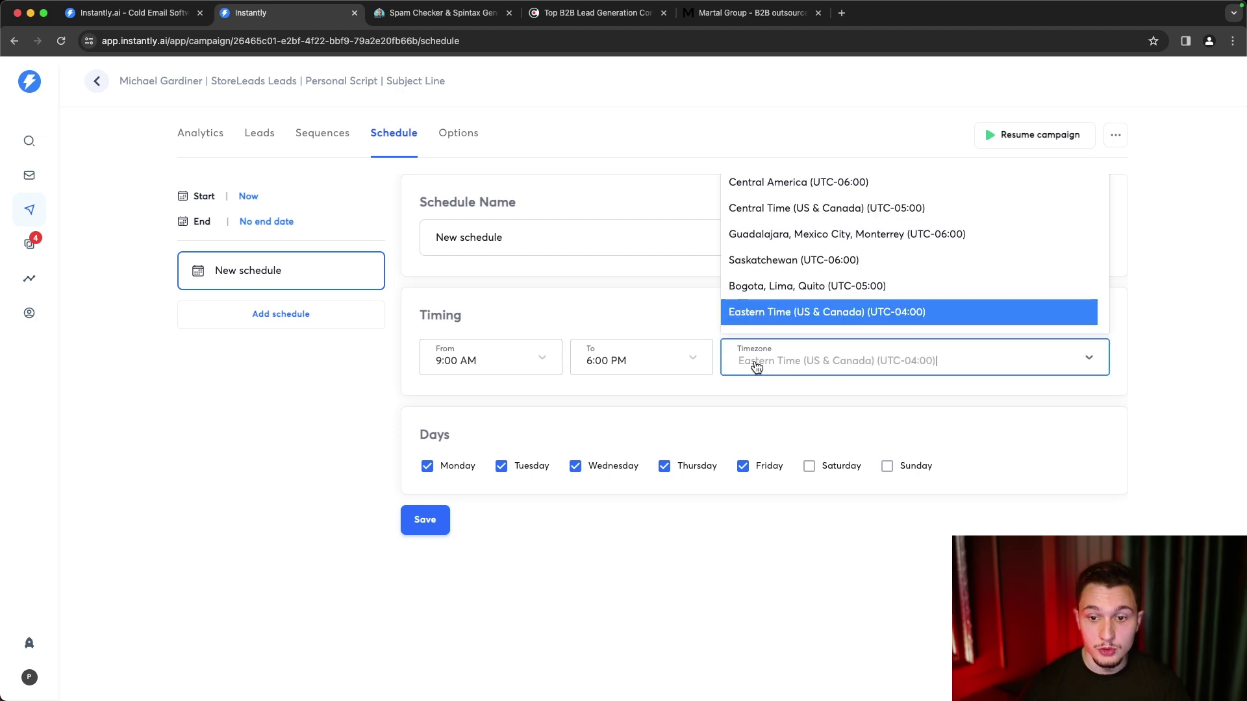
left_click(824, 320)
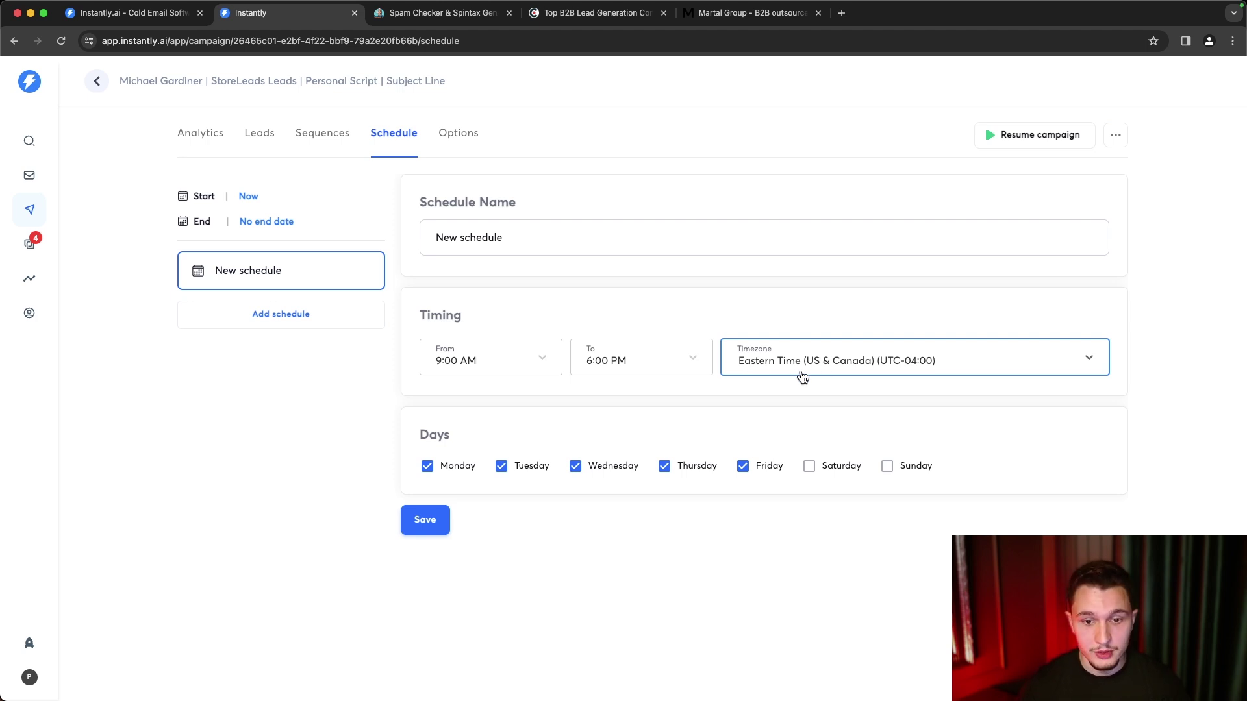
left_click(541, 391)
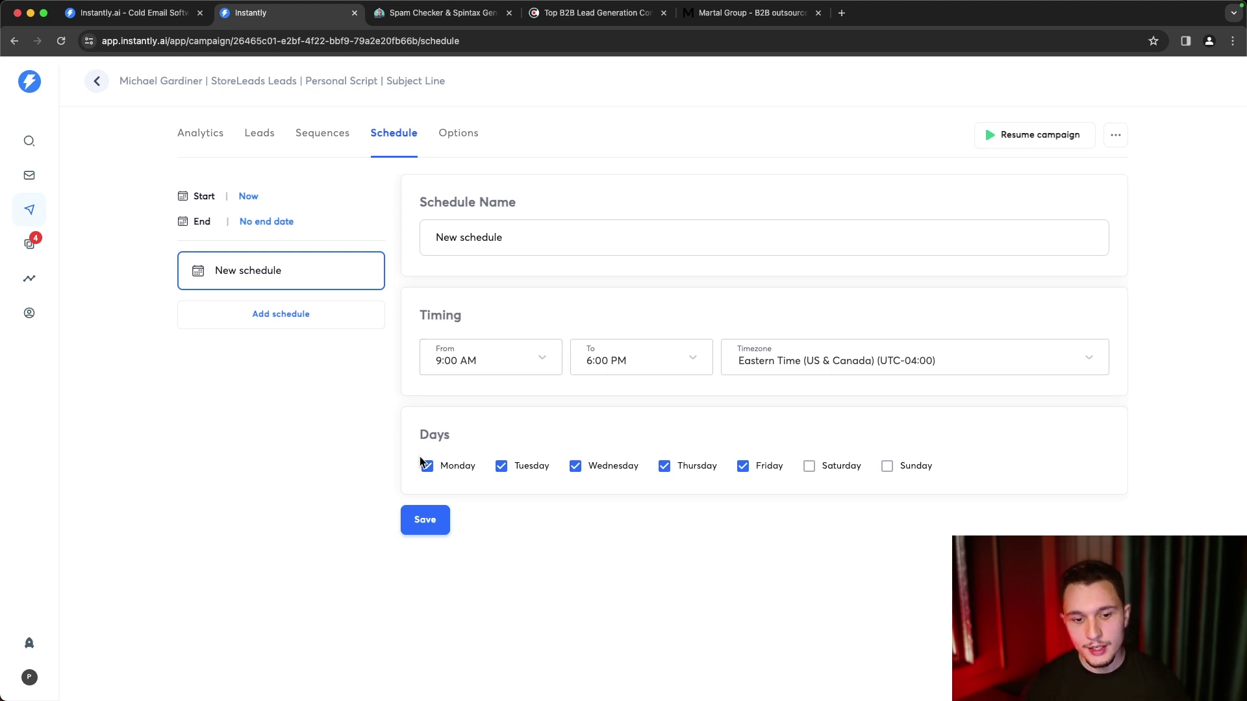
- Untick Monday through Friday and tick Sunday as sending days
left_click(429, 468)
left_click(502, 467)
left_click(576, 467)
left_click(664, 467)
left_click(744, 467)
left_click(907, 473)
- Set the sending window from 5:00 PM to 9:00 PM
left_click(529, 365)
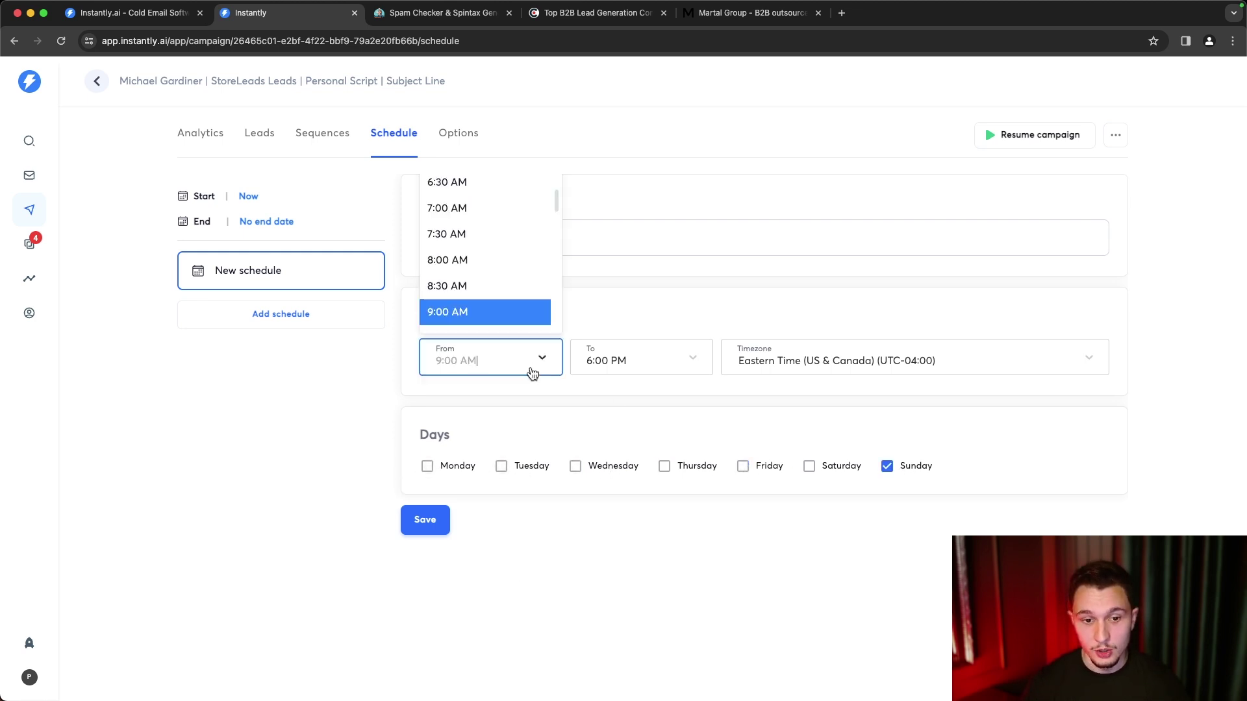
scroll(487, 244, "down", 10)
scroll(487, 248, "up", 10)
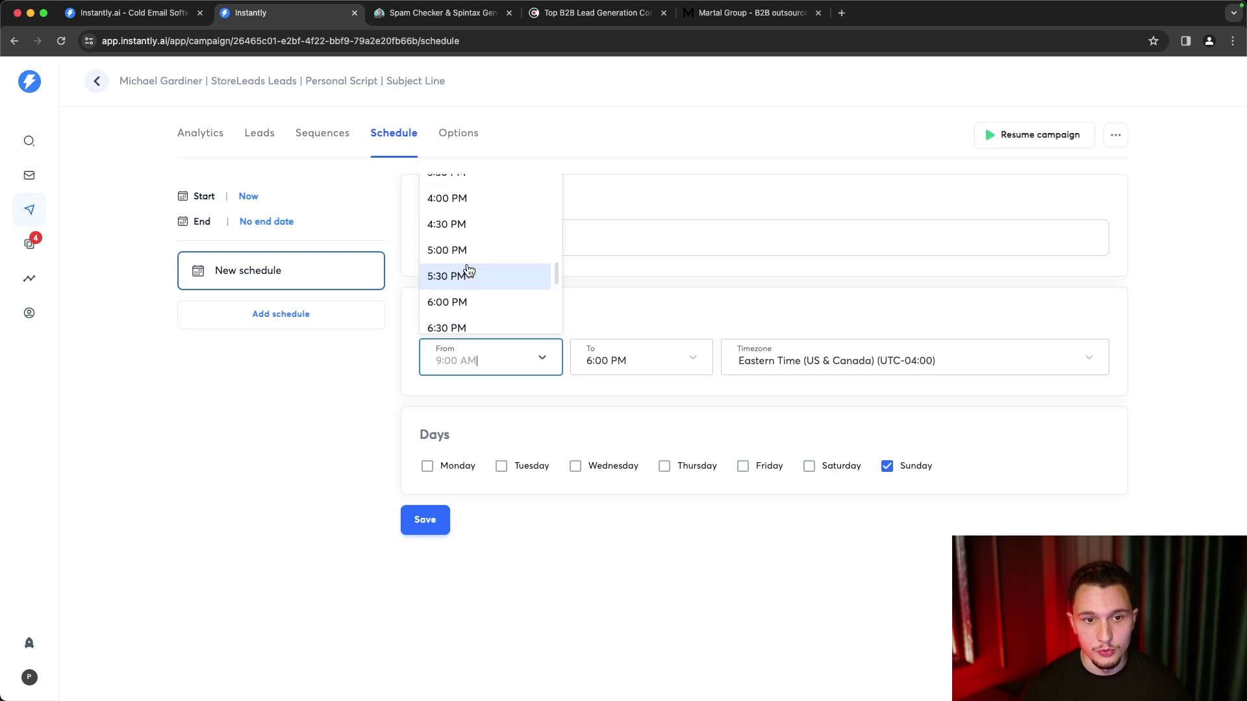
left_click(474, 252)
left_click(649, 346)
scroll(631, 292, "down", 3)
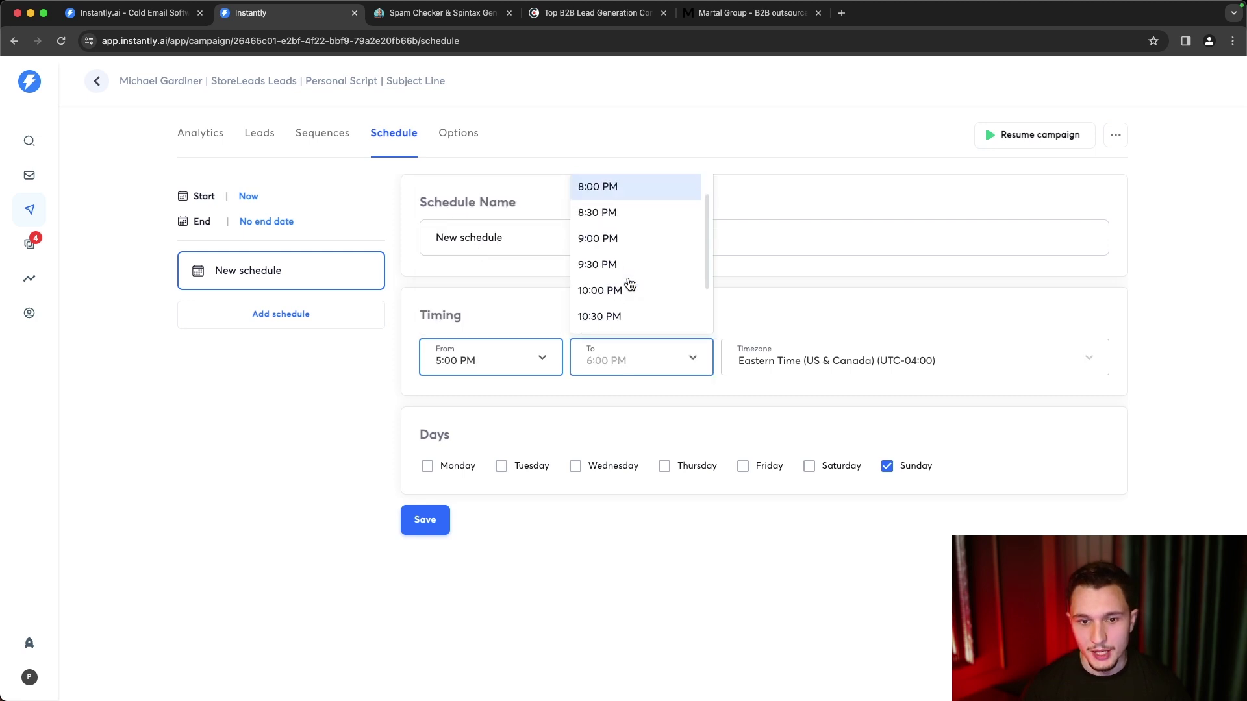
left_click(635, 270)
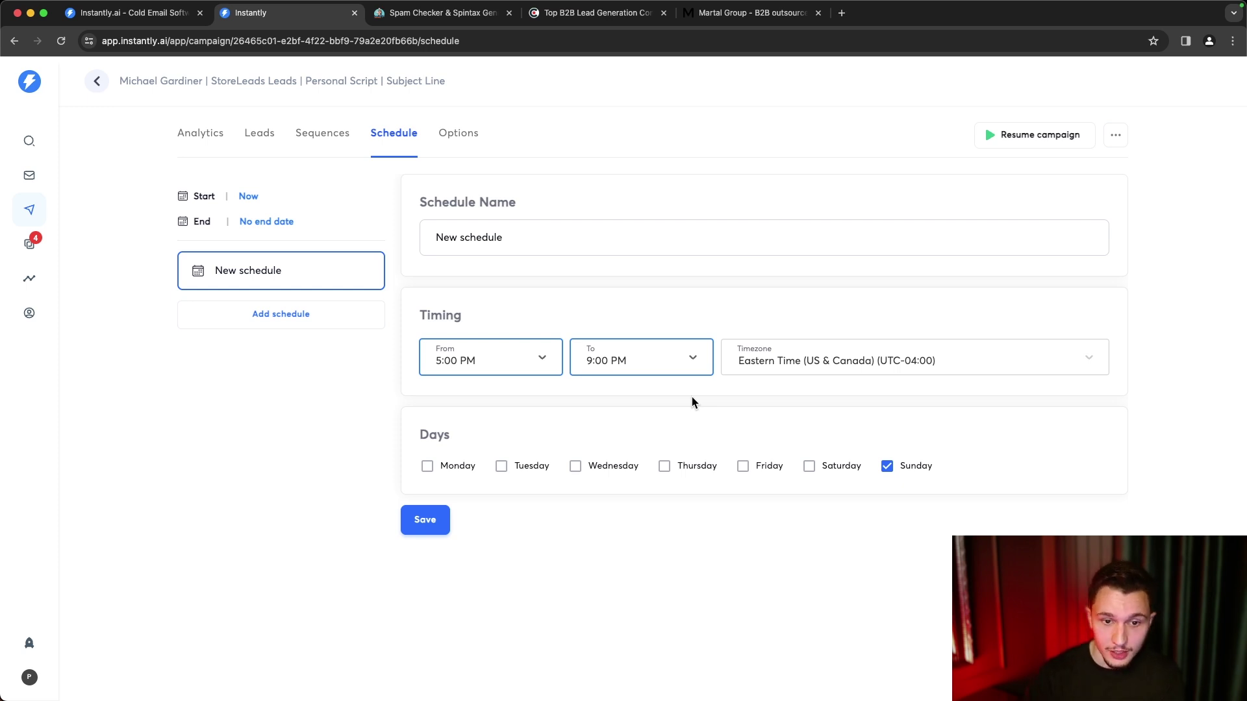
- Untick Sunday and tick Monday through Friday as sending days
left_click(889, 470)
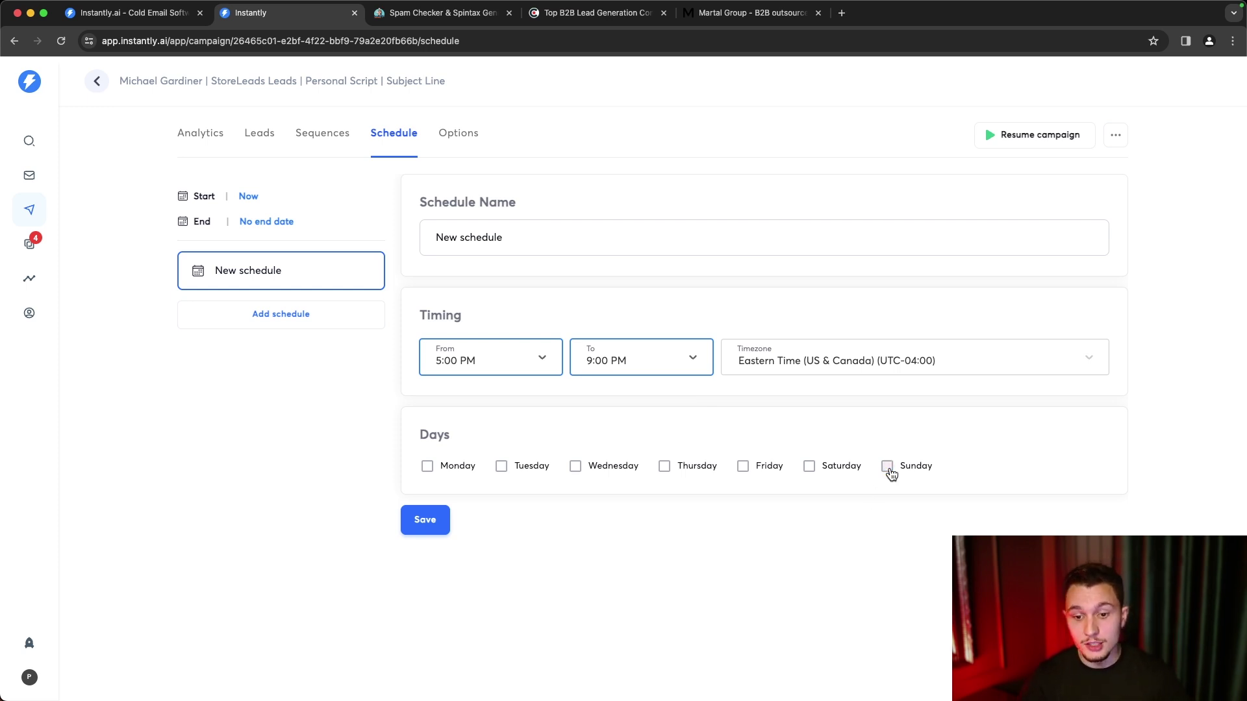
left_click(746, 470)
left_click(665, 472)
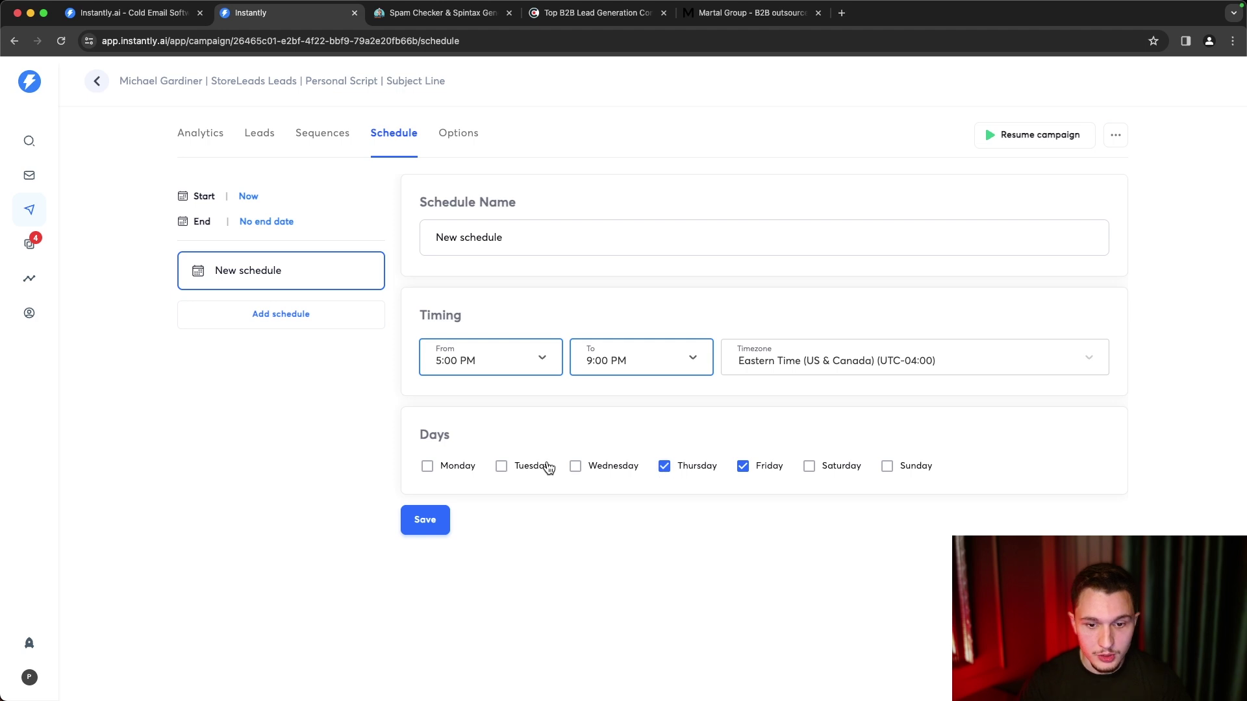
left_click(576, 469)
left_click(504, 468)
left_click(427, 469)
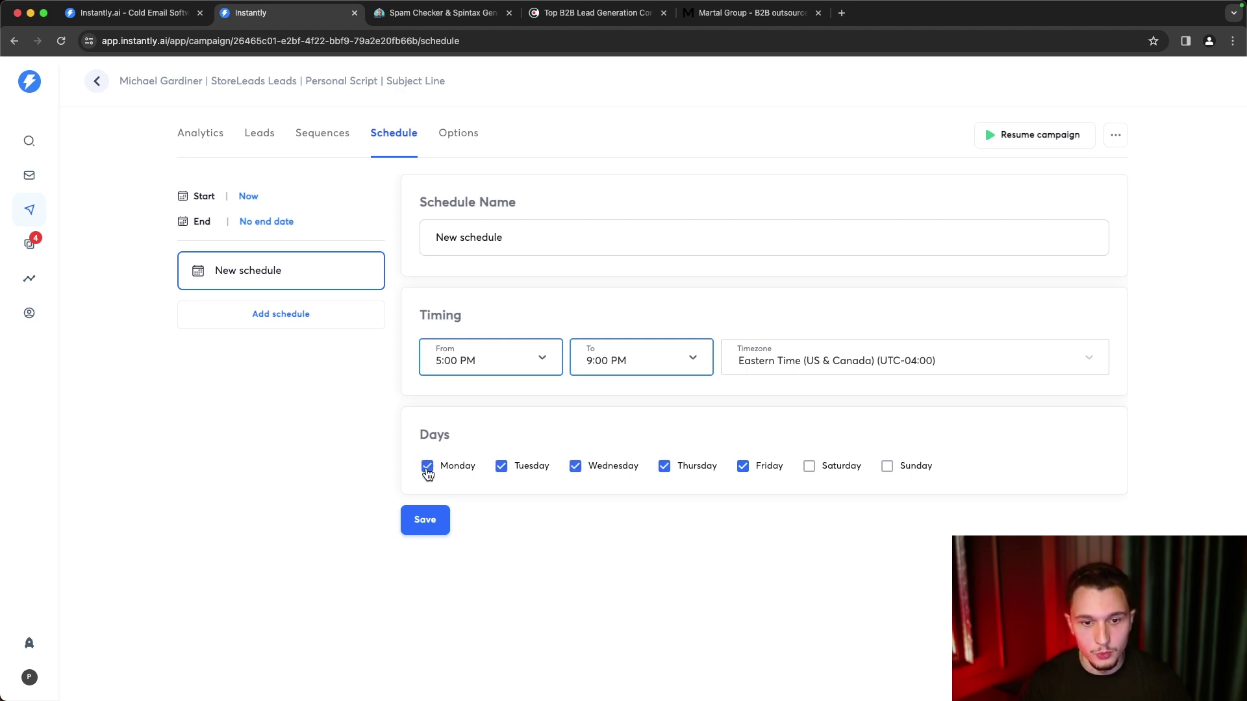
- Save the weekday 5:00–9:00 PM schedule and go to the campaign Options page
left_click(537, 355)
scroll(496, 304, "up", 2)
left_click(518, 426)
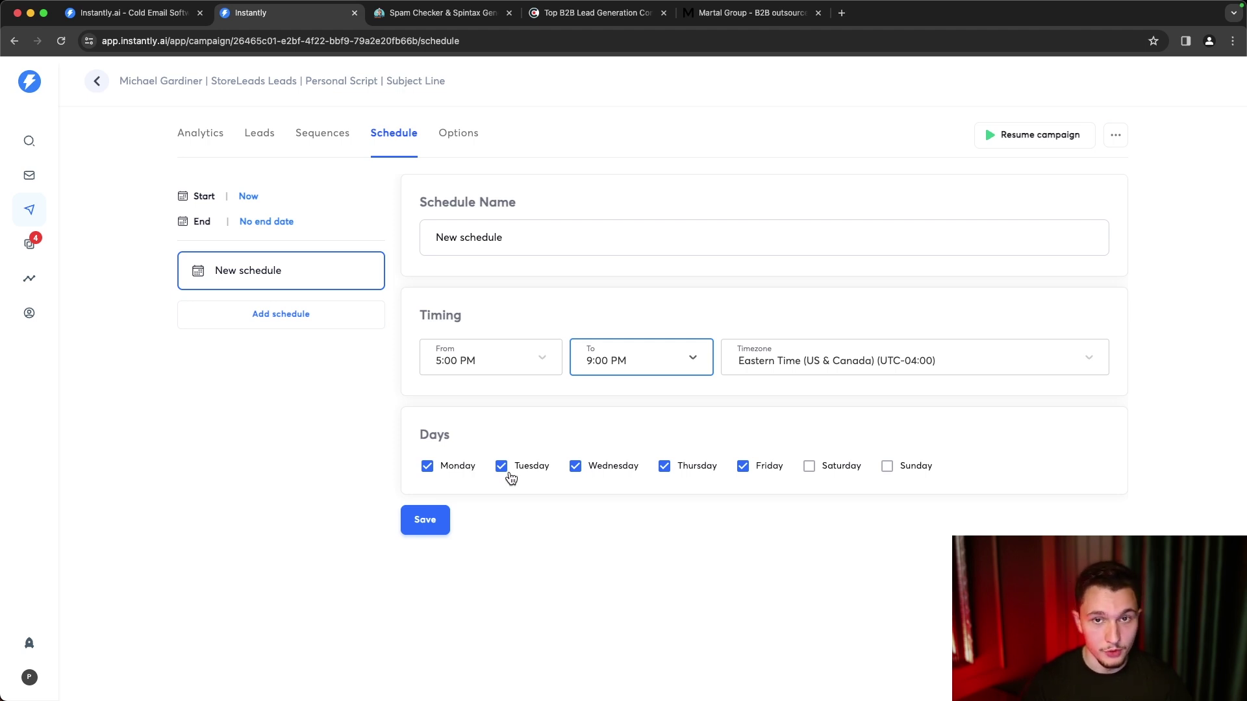
left_click(408, 522)
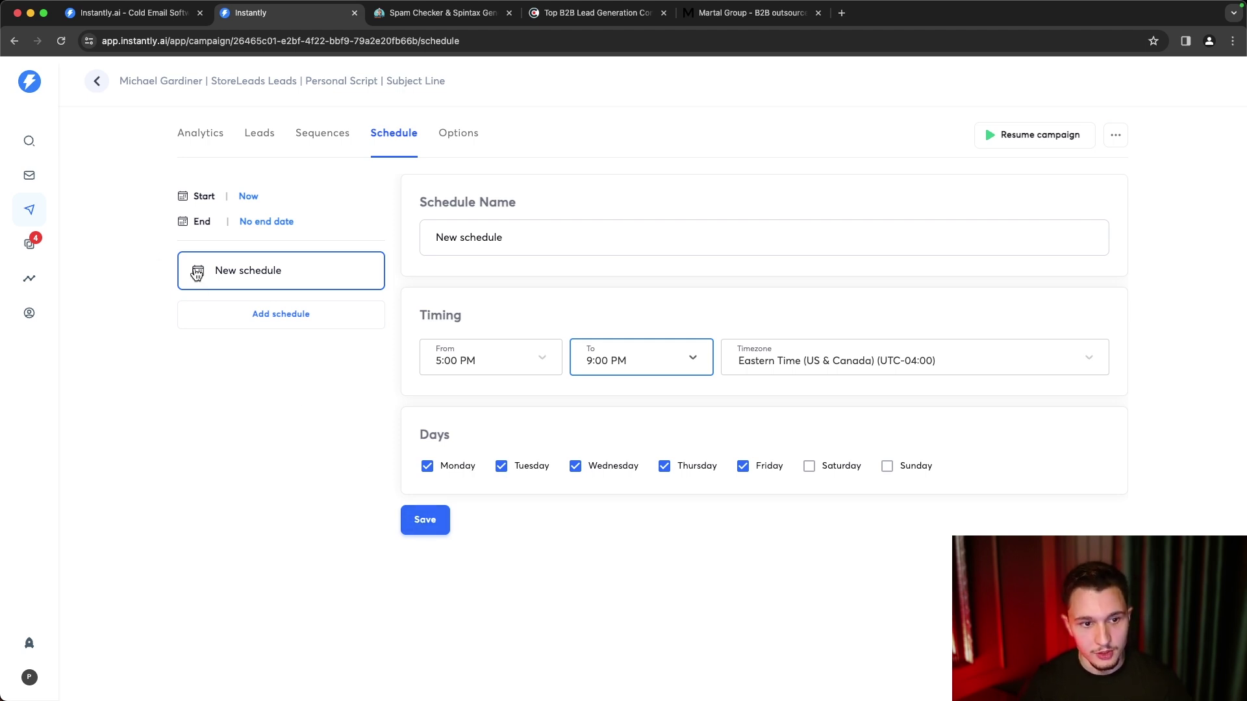
left_click(252, 206)
left_click(235, 203)
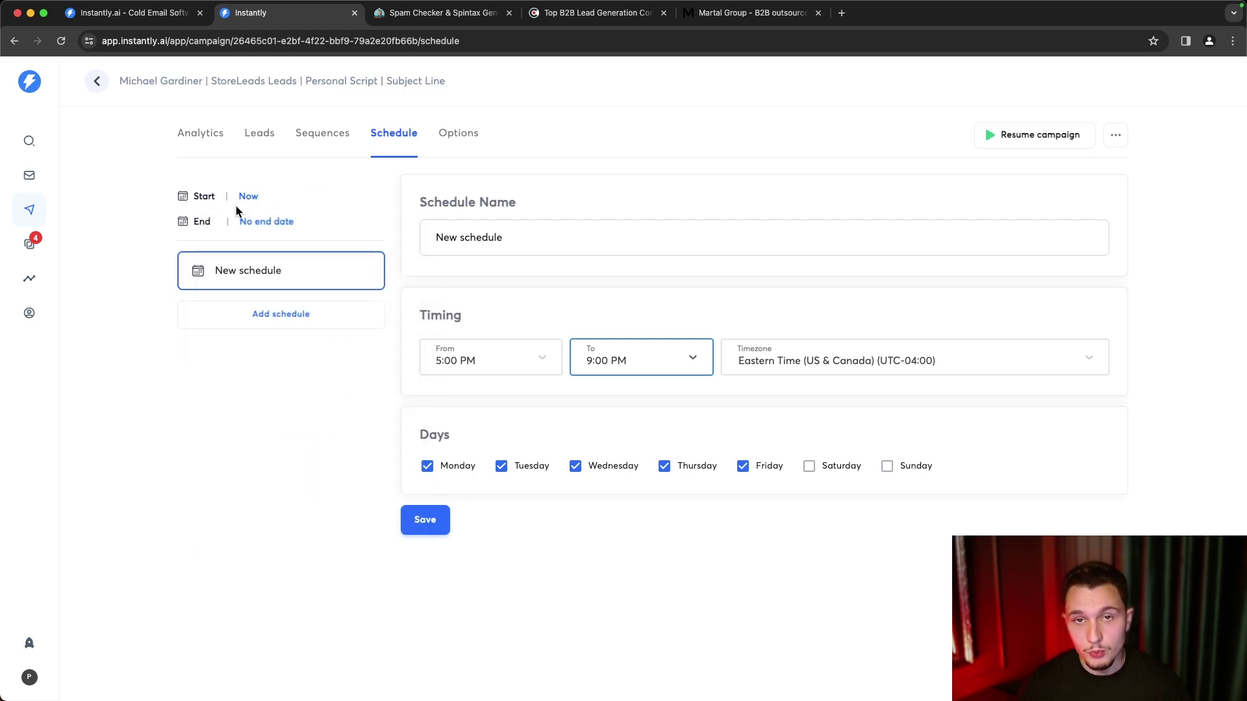
left_click(444, 149)
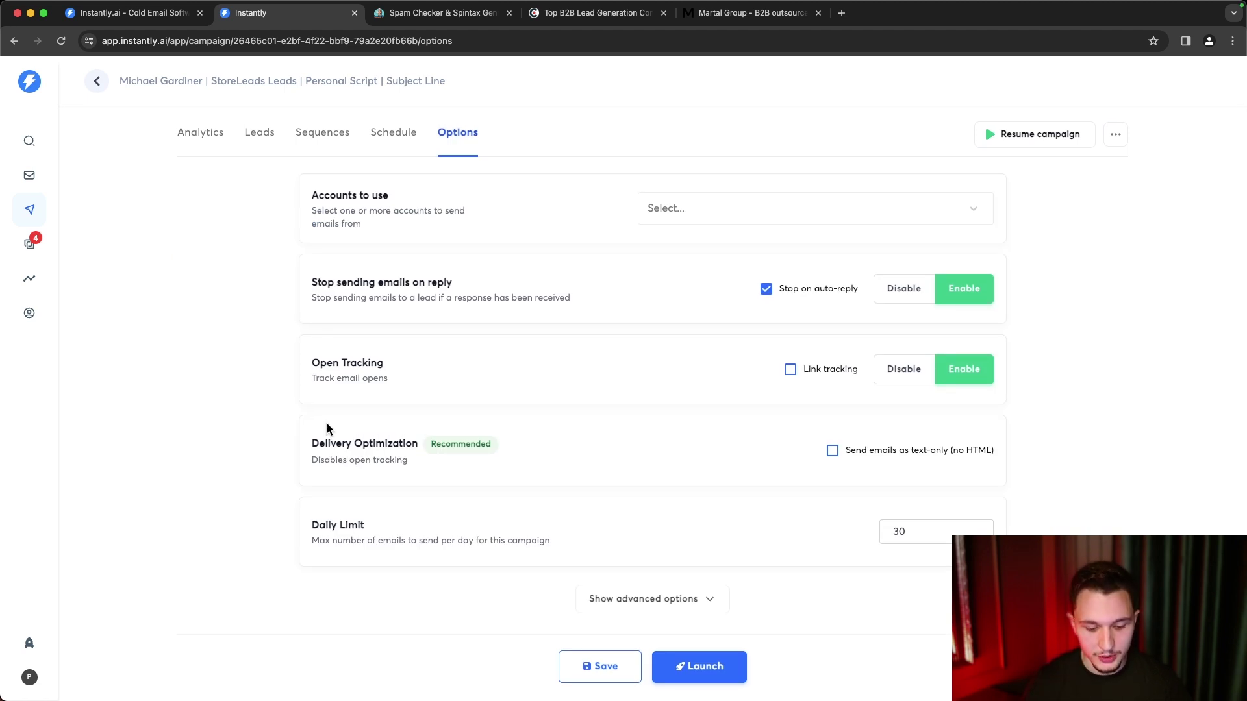
left_click(712, 216)
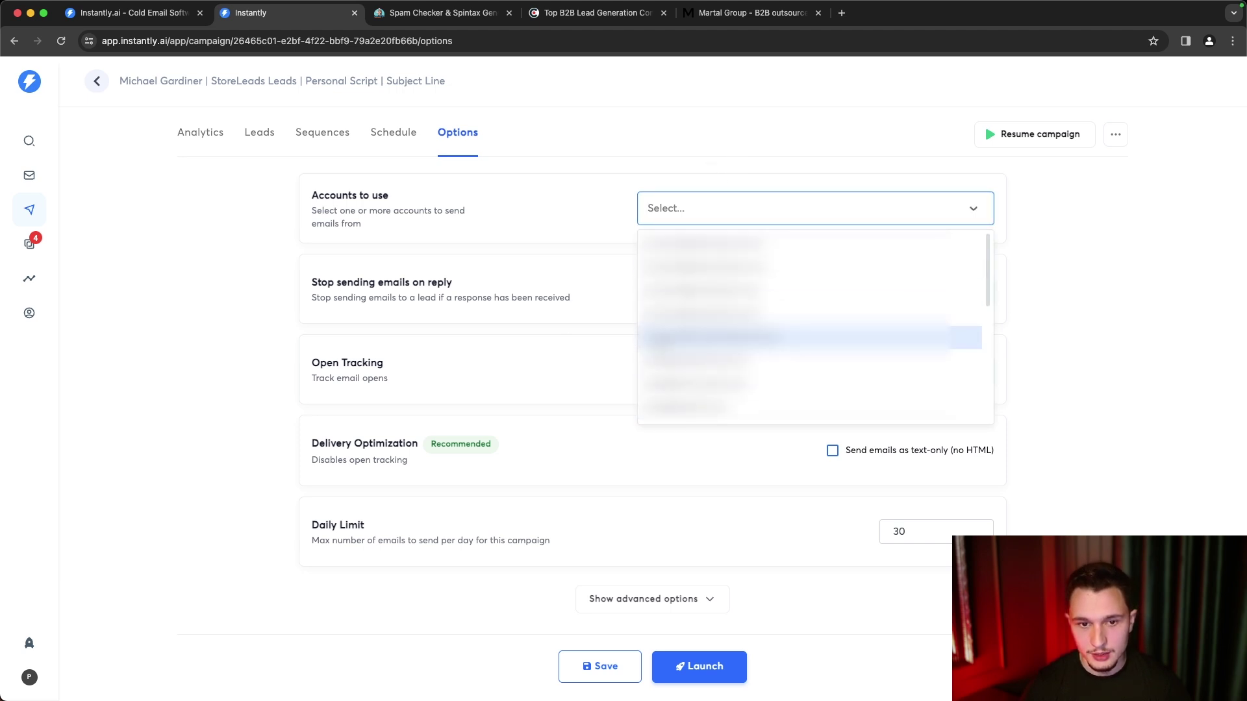
left_click(551, 316)
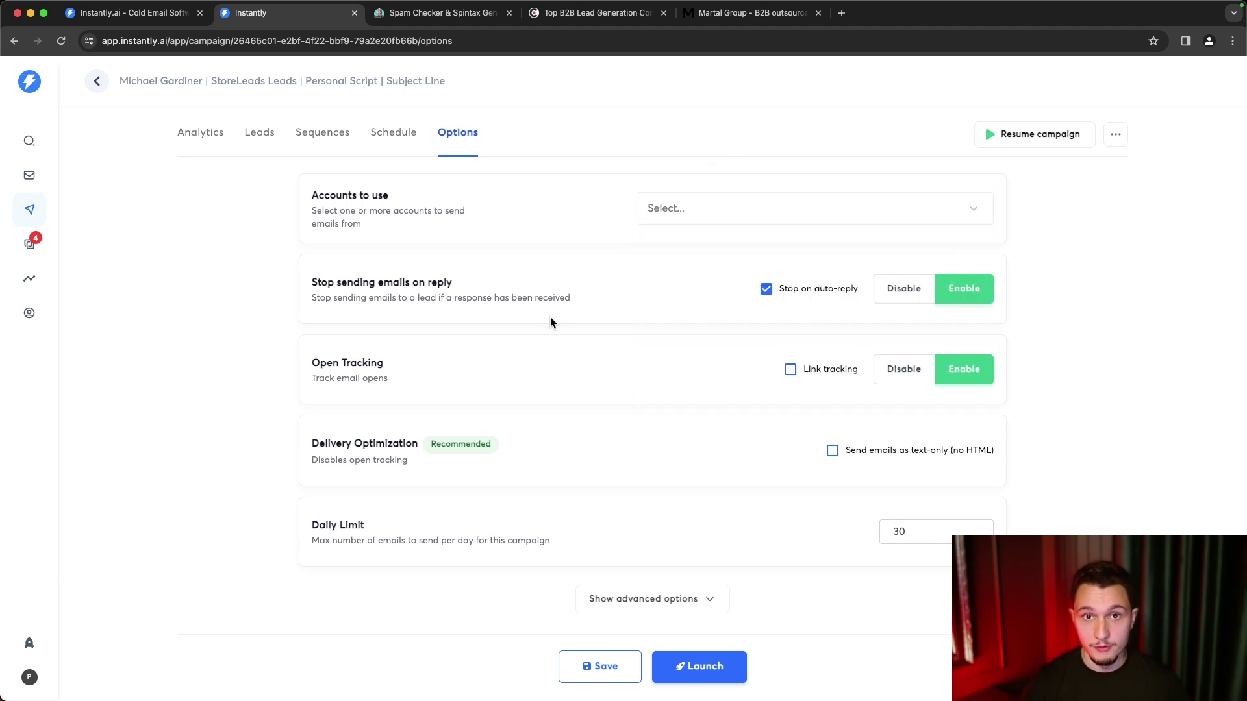
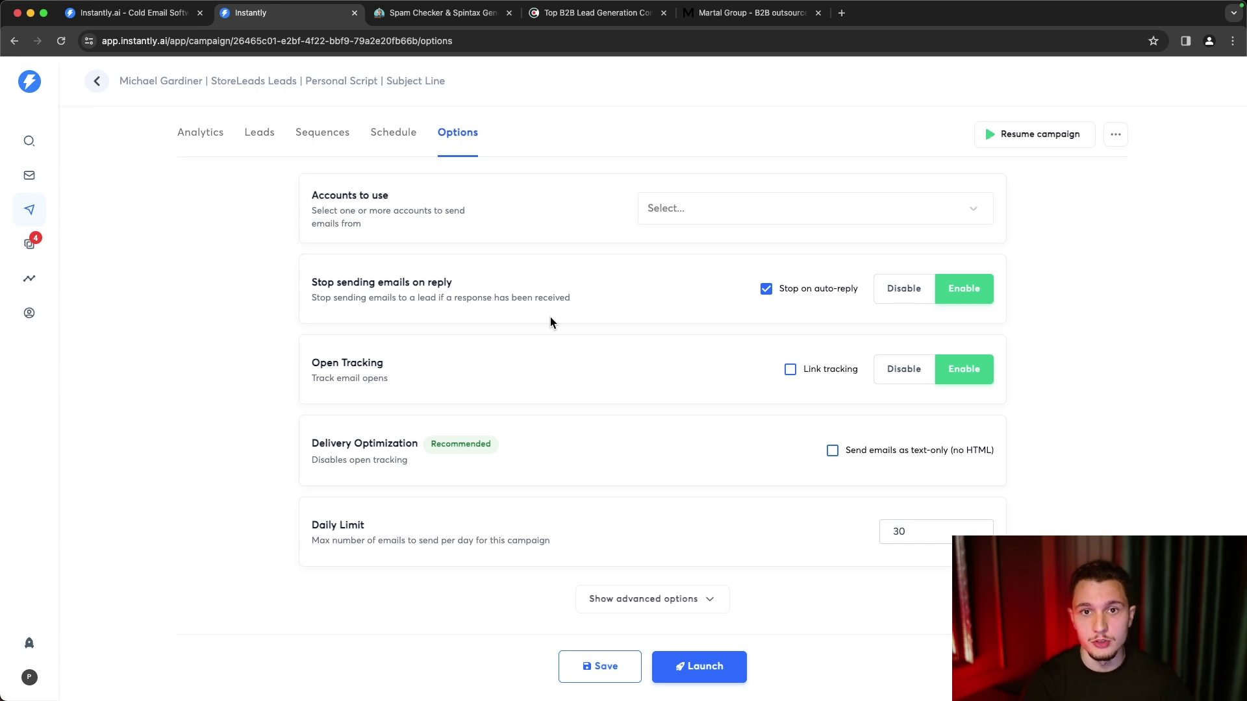
- Pick three accounts under Accounts to use, lifting the campaign's daily limit from 30 to 90
left_click(693, 220)
left_click(697, 261)
left_click(697, 261)
left_click(744, 268)
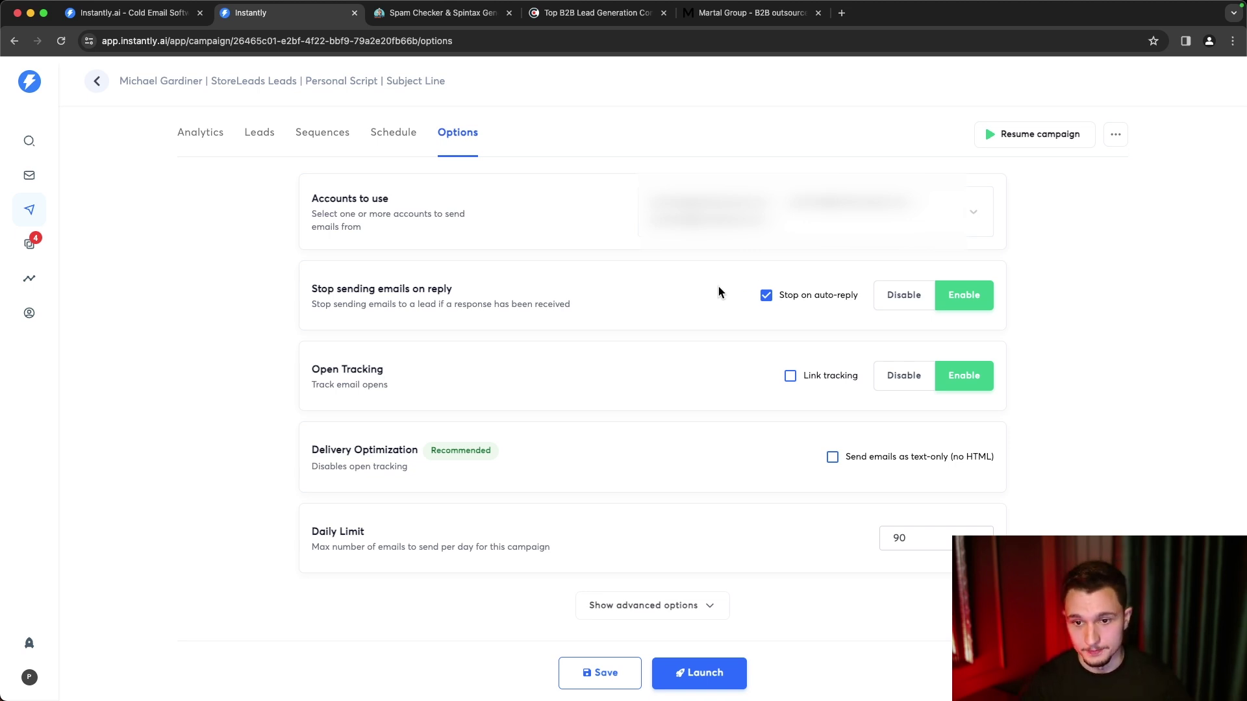
scroll(718, 287, "down", 1)
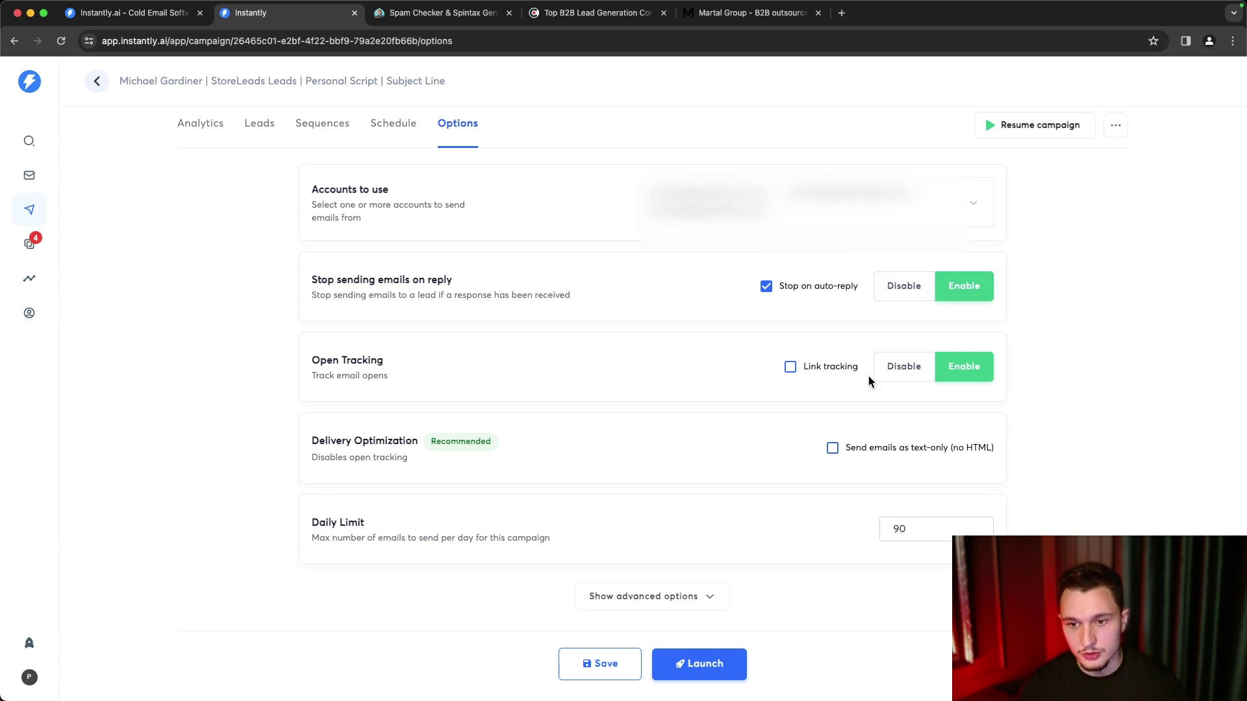
- Disable open tracking, send emails as text-only without HTML, and start editing the daily limit
left_click(896, 377)
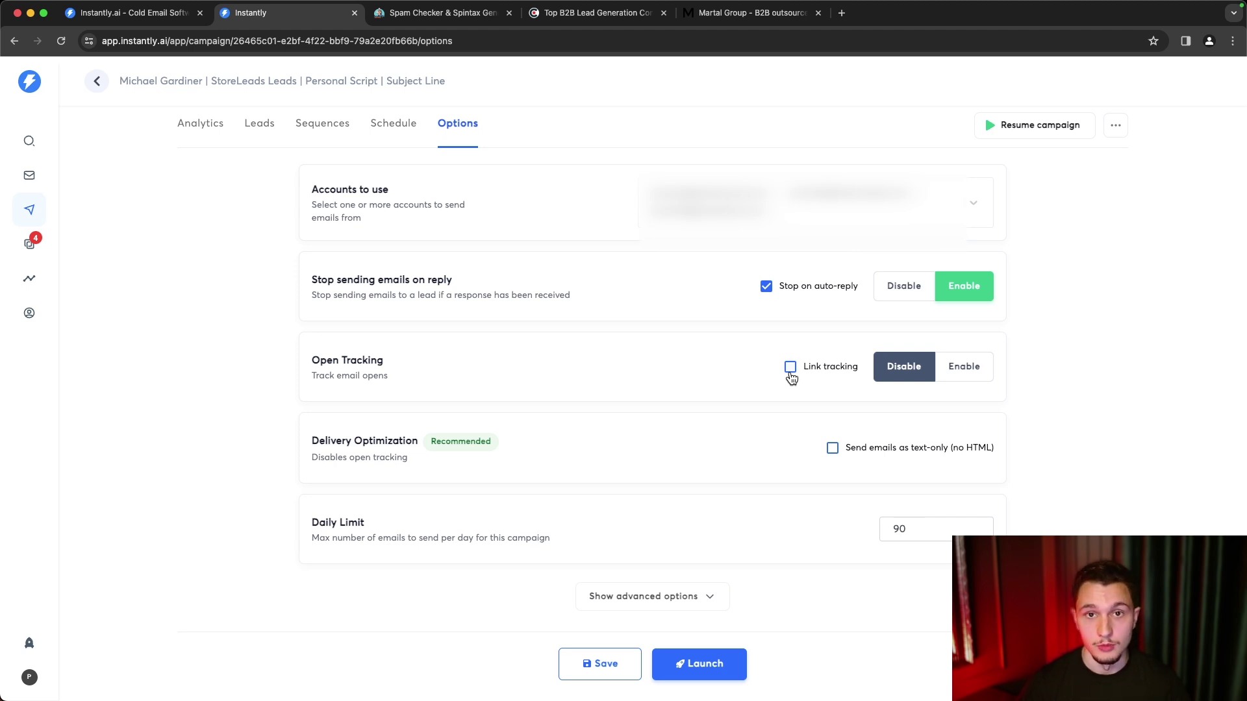
left_click(790, 374)
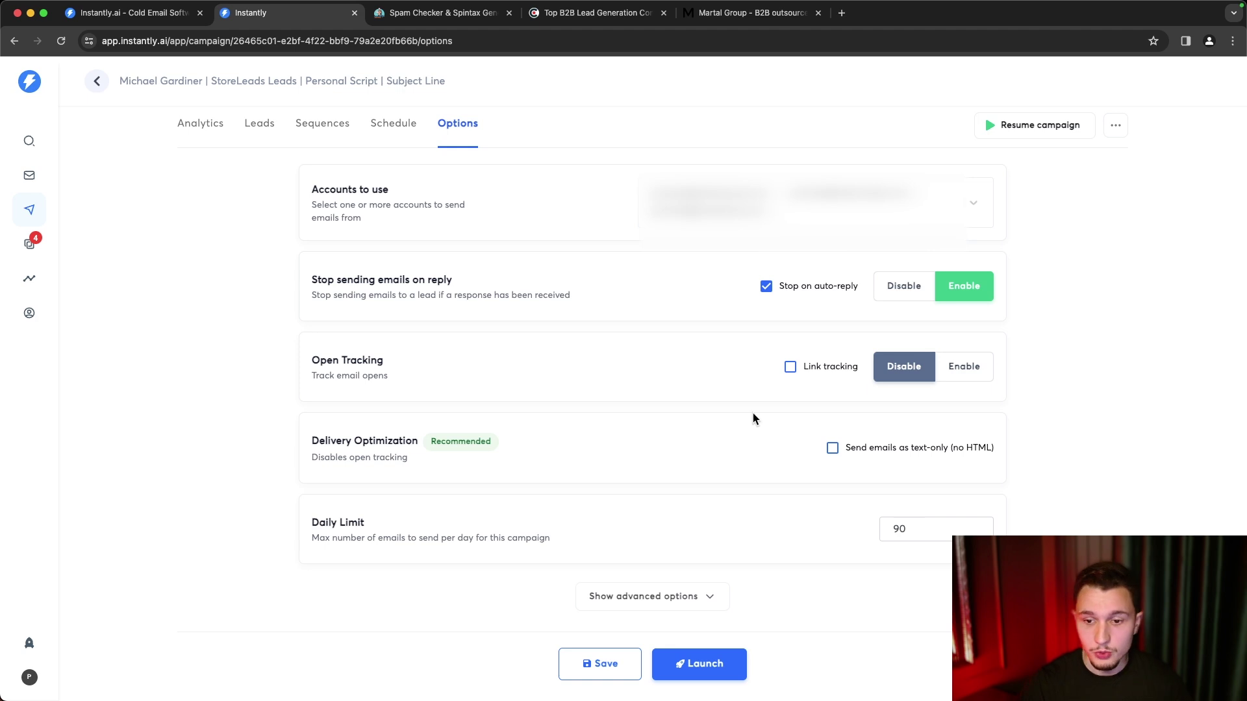
left_click(834, 452)
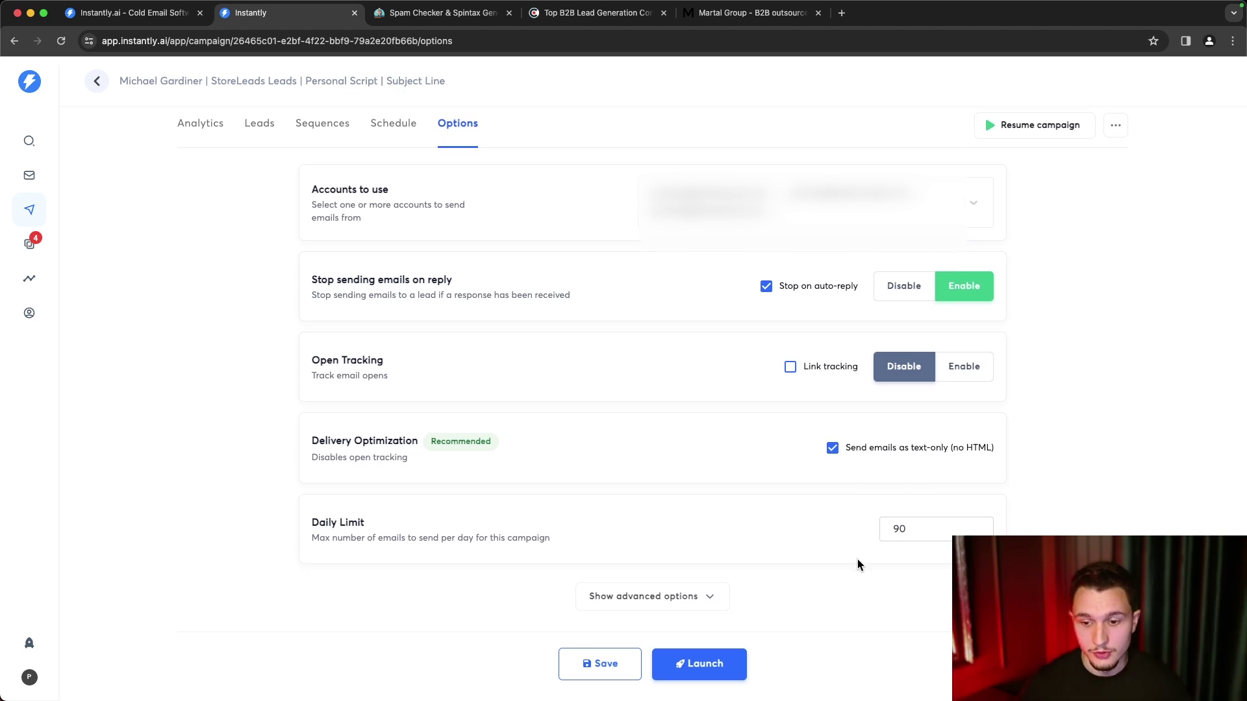
left_click(931, 527)
type("23468939467")
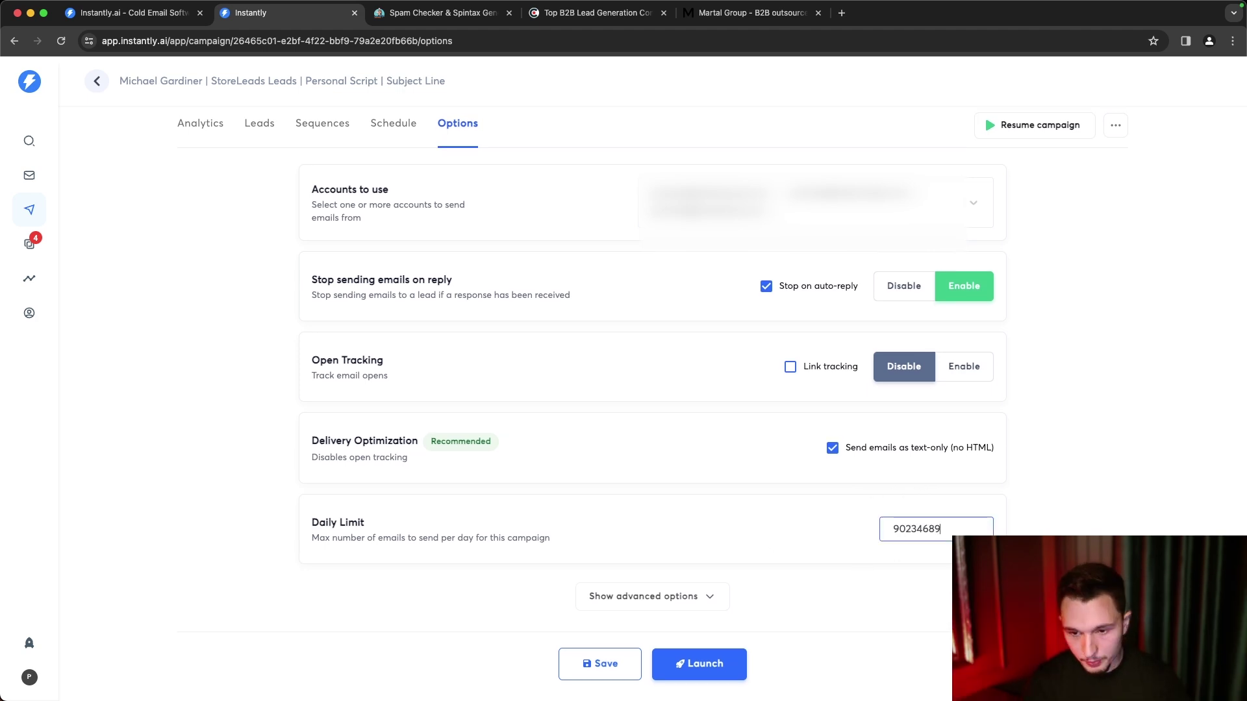
left_click(676, 587)
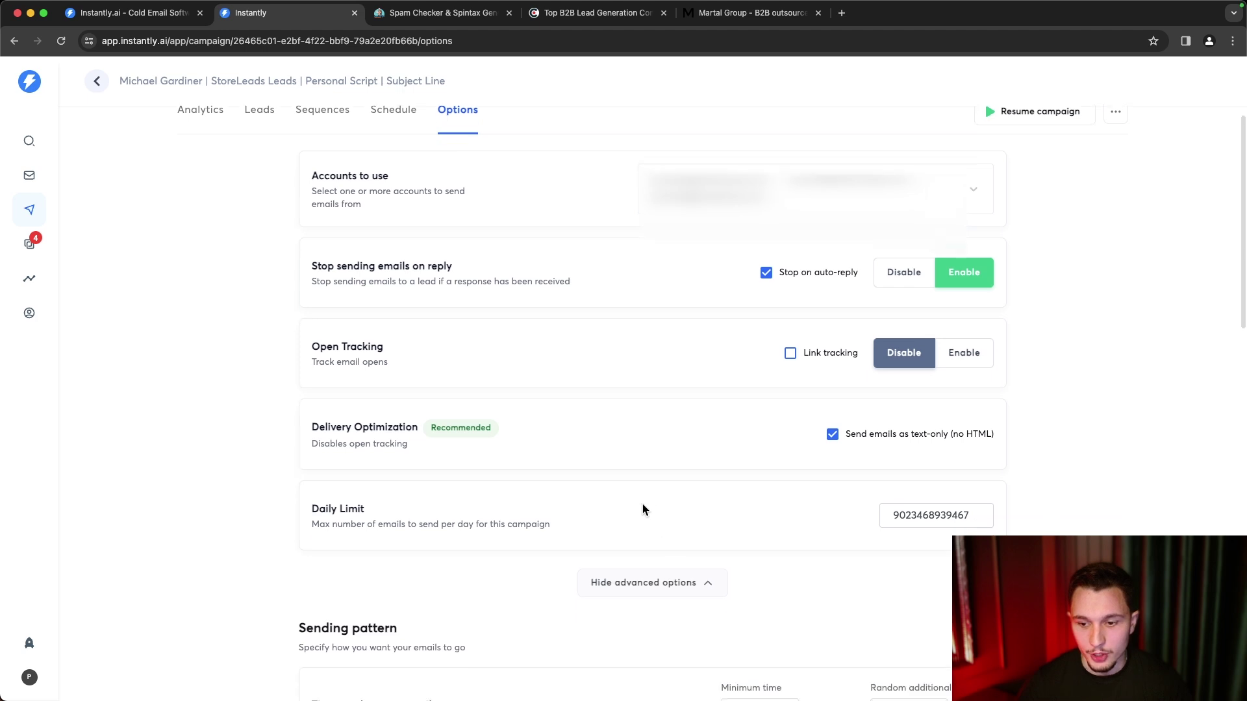
scroll(642, 504, "down", 4)
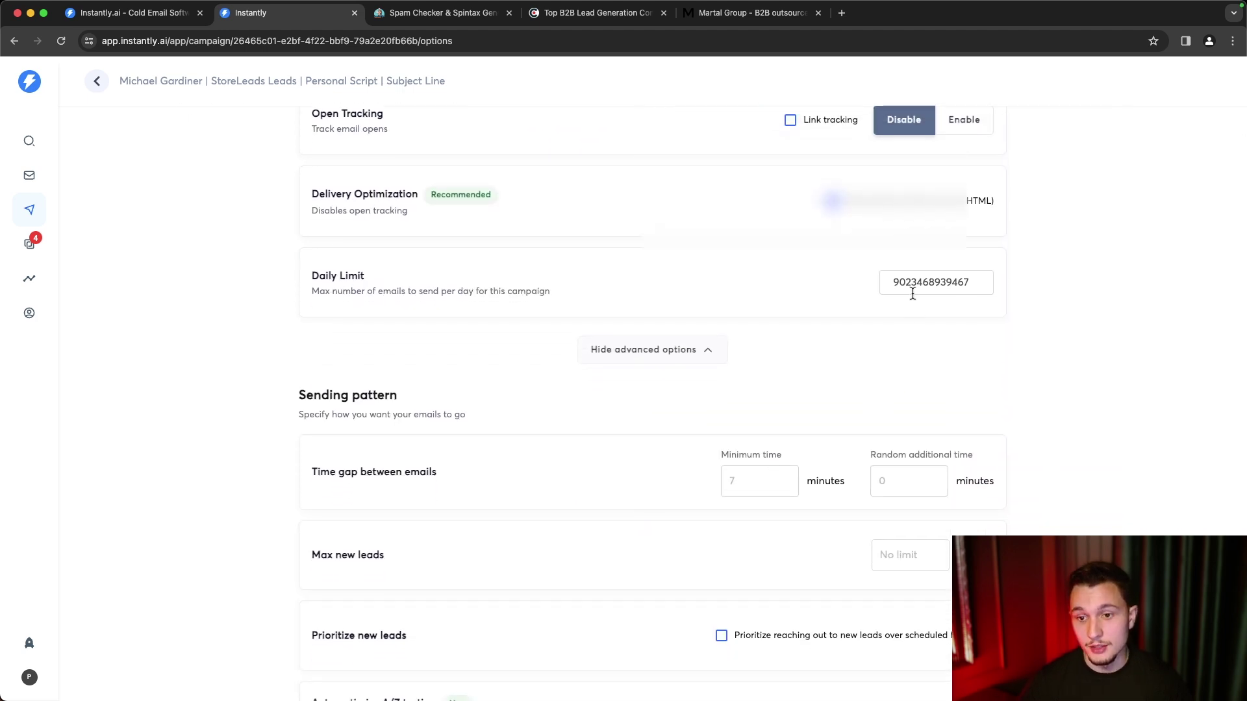
left_click_drag(983, 284, 777, 281)
left_click(776, 281)
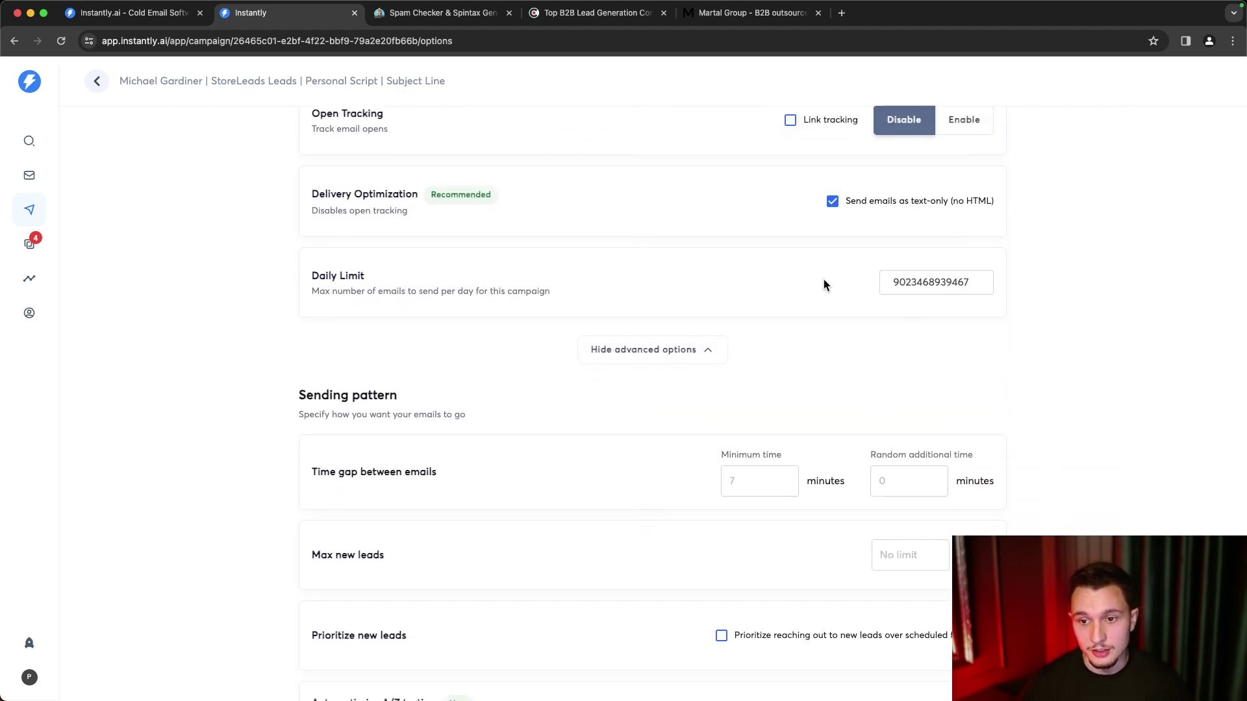
scroll(824, 285, "down", 1)
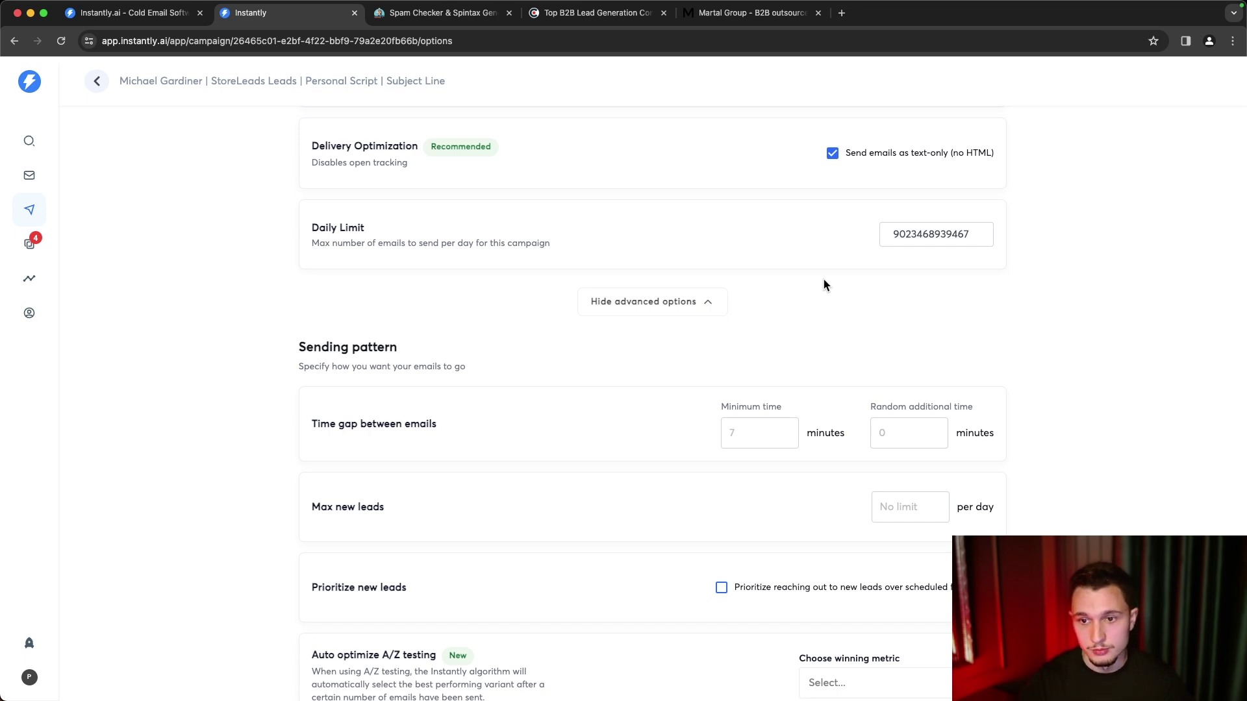
scroll(823, 285, "down", 3)
- Set a 10-minute minimum gap plus 1 random minute between emails, and prioritize new leads
left_click(744, 283)
type("10")
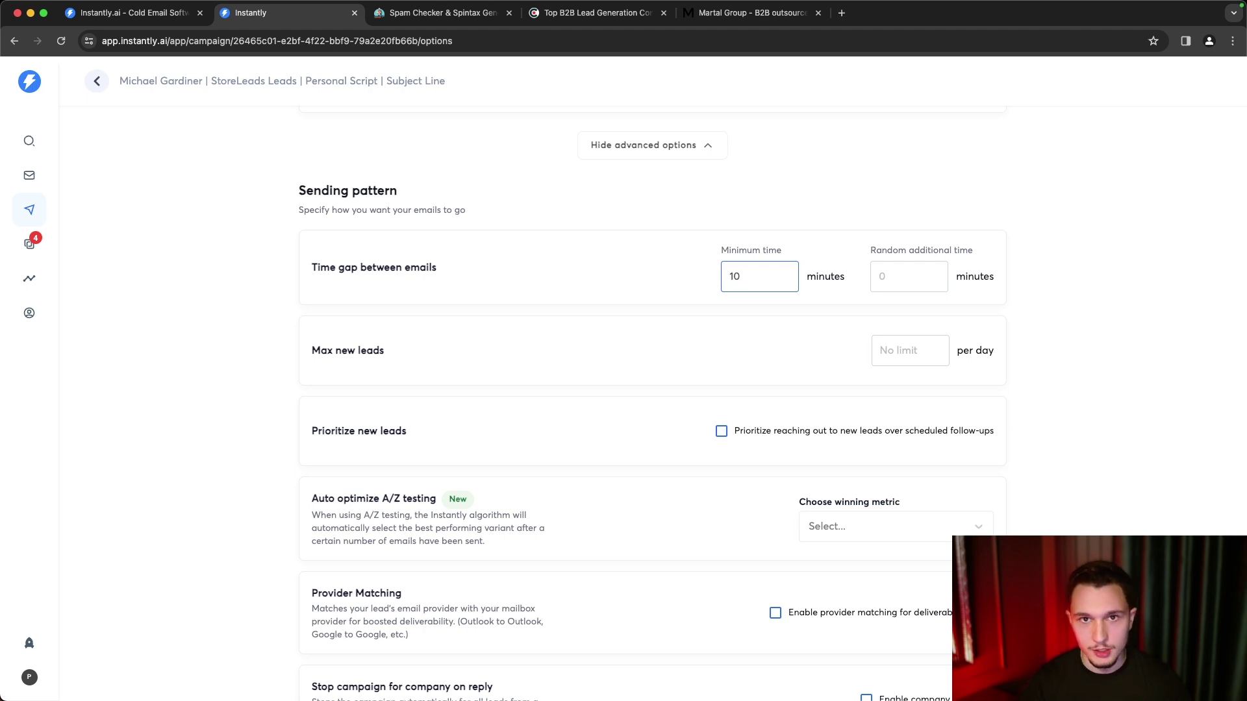
left_click(872, 283)
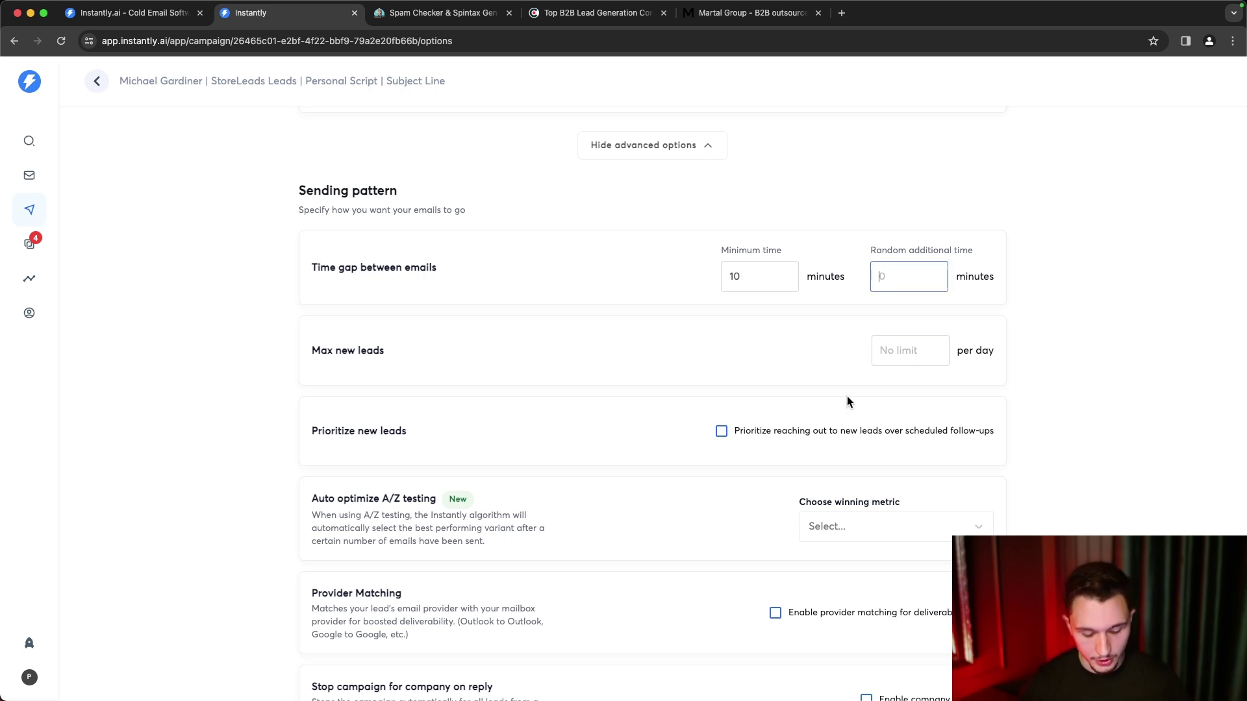
type("1")
left_click(769, 380)
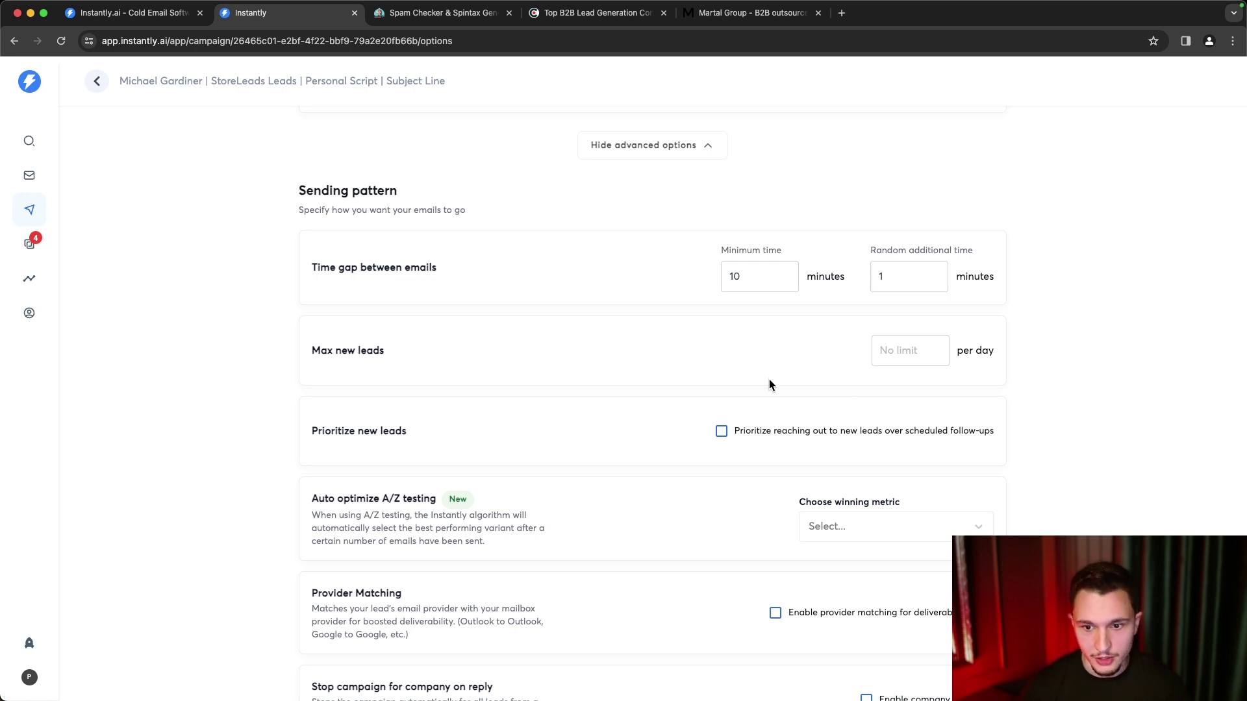
scroll(769, 383, "down", 2)
left_click(924, 300)
scroll(695, 306, "down", 3)
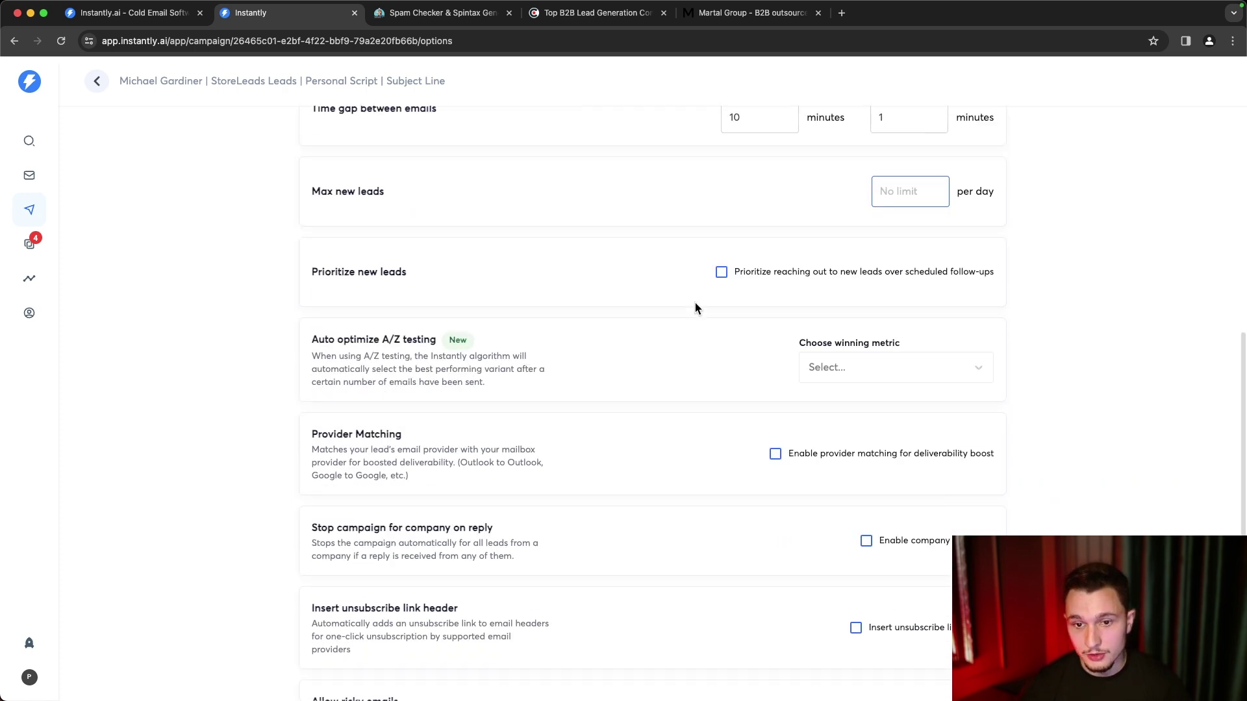
left_click(721, 272)
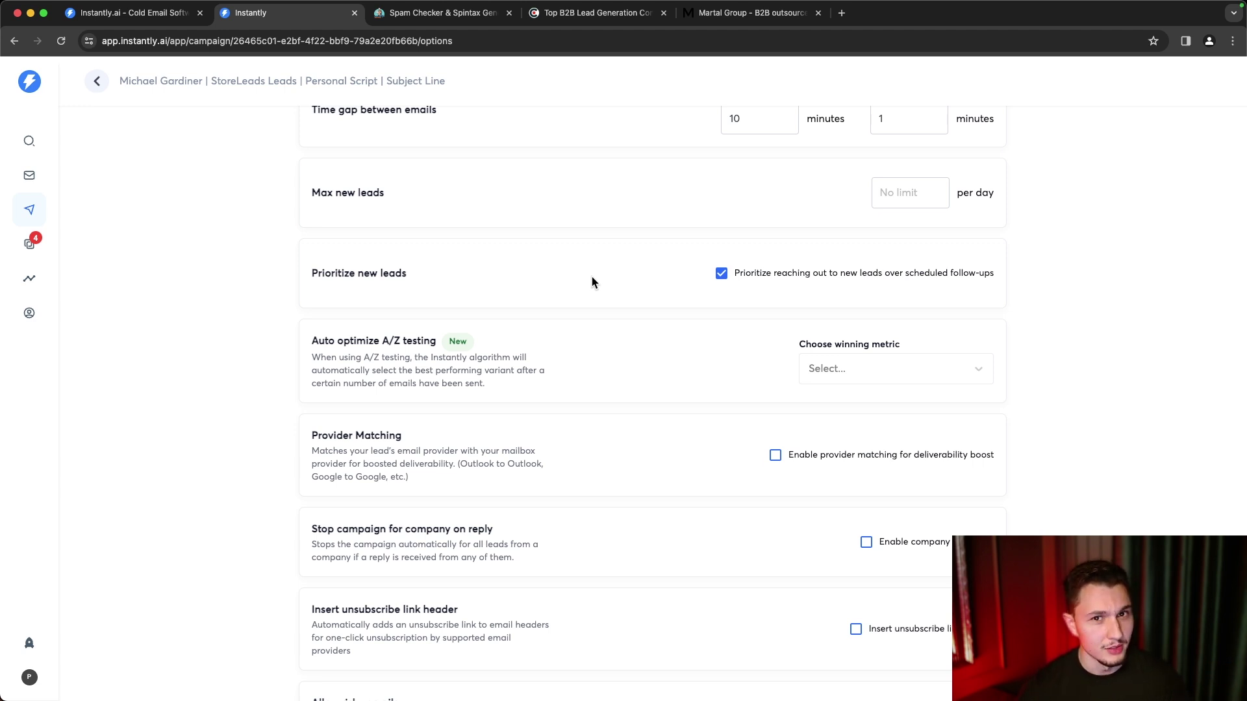
scroll(590, 281, "down", 1)
scroll(591, 281, "down", 2)
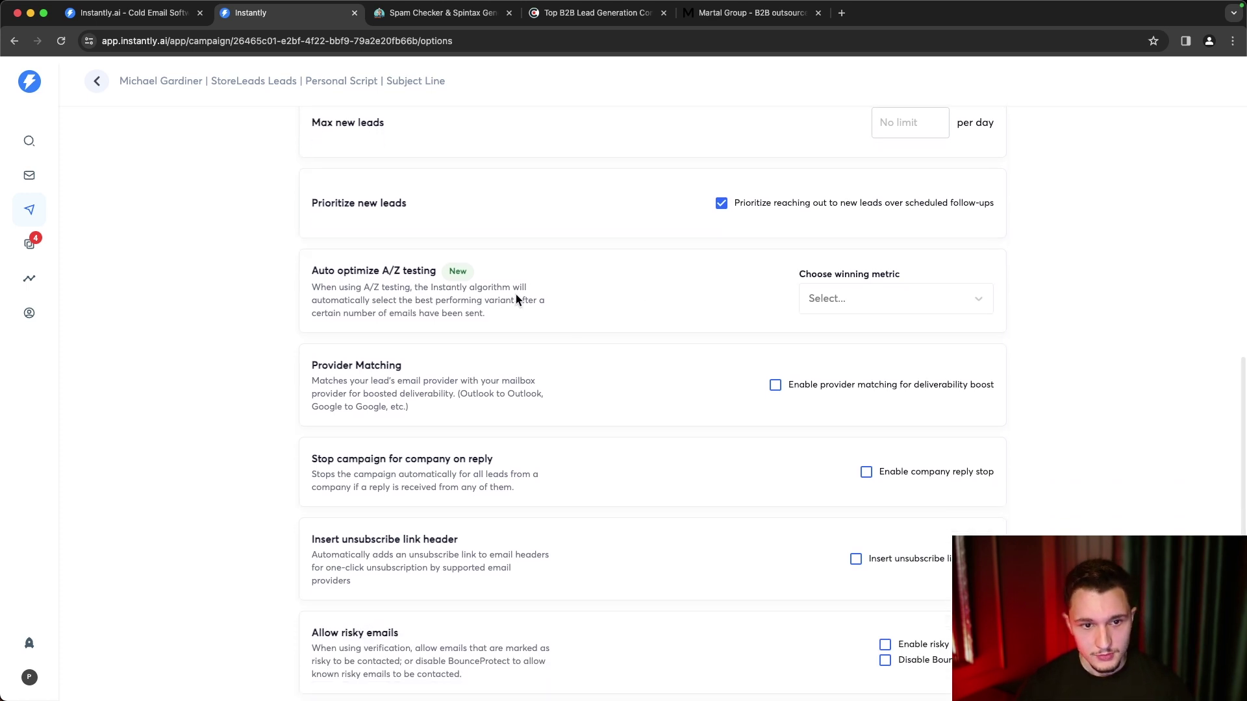
left_click_drag(309, 273, 441, 274)
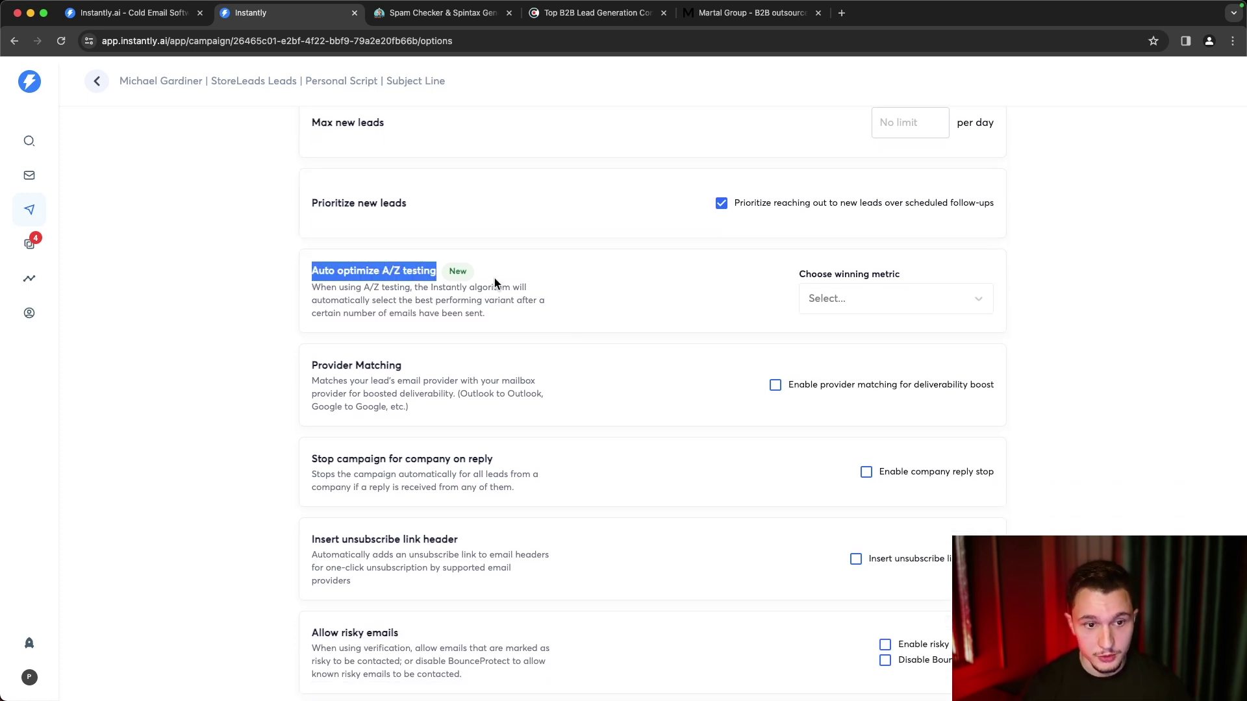
left_click(846, 305)
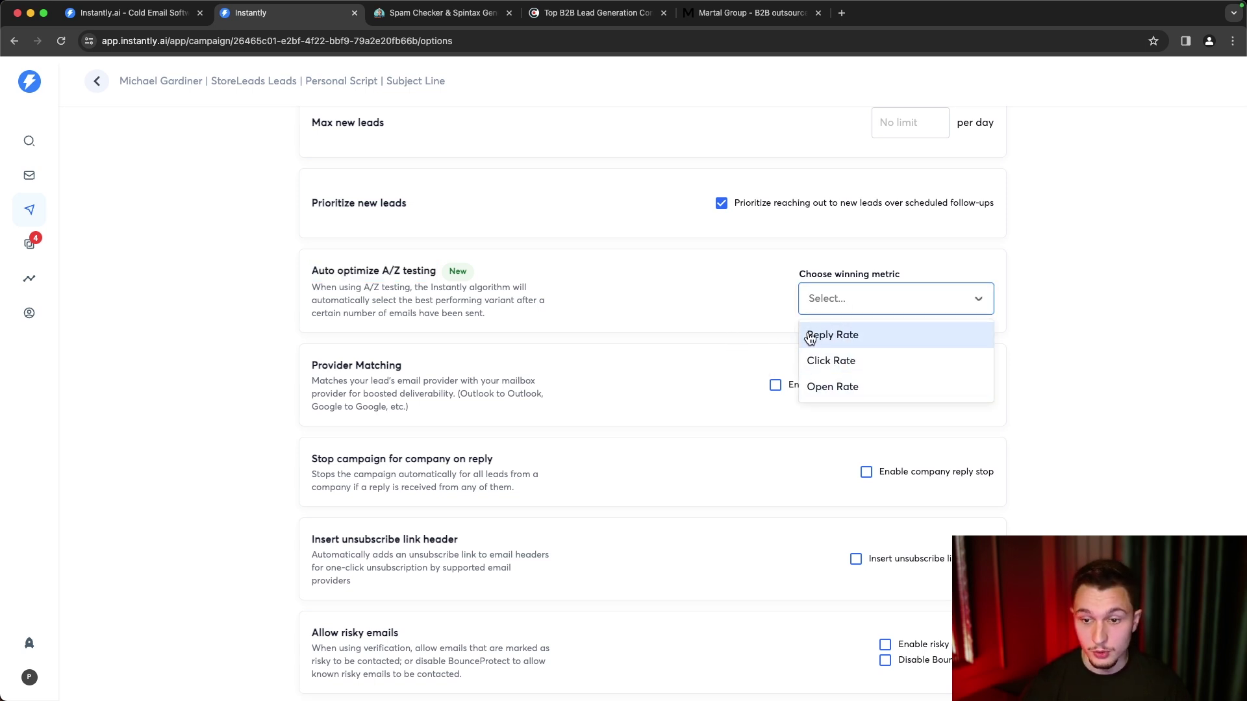
left_click(845, 335)
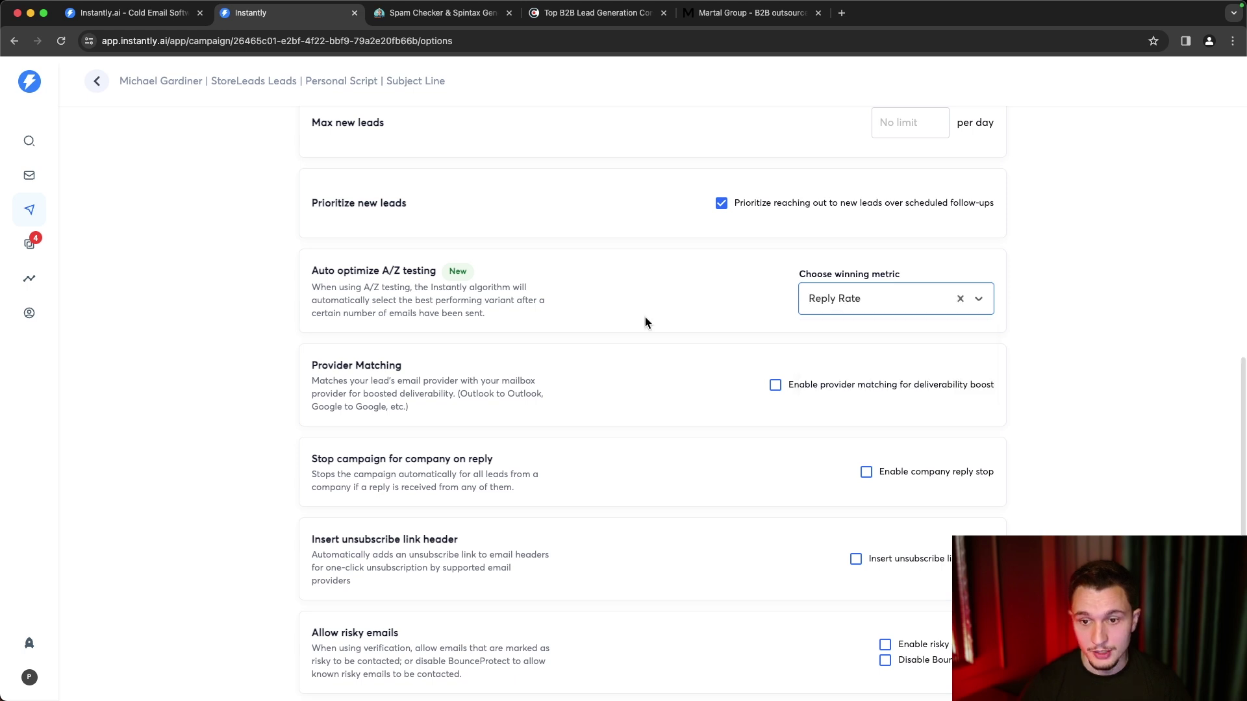
left_click(960, 299)
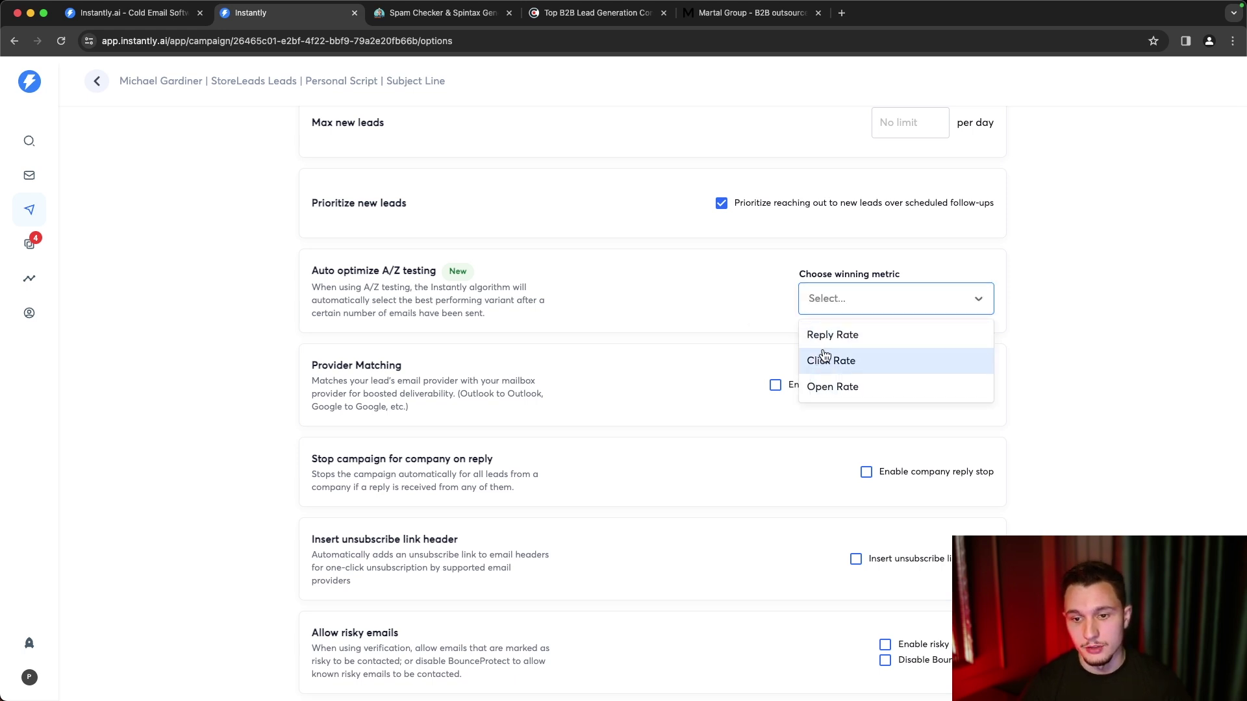
left_click(750, 356)
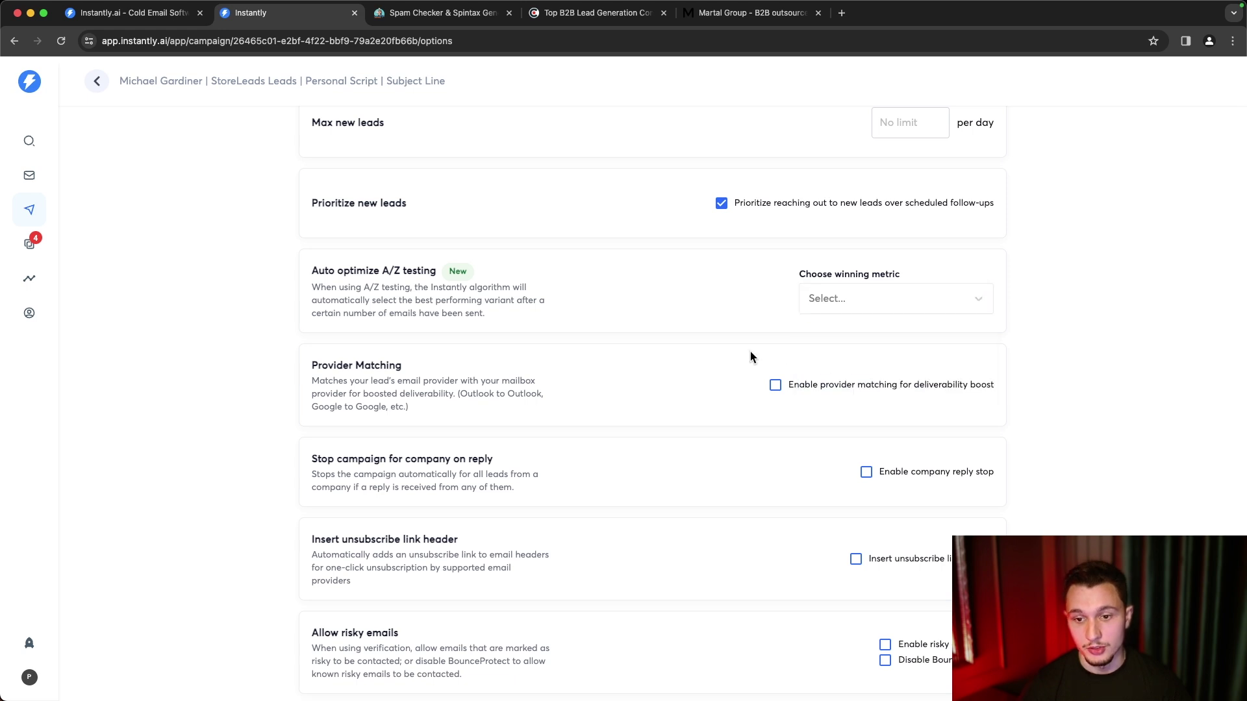
scroll(750, 352, "down", 1)
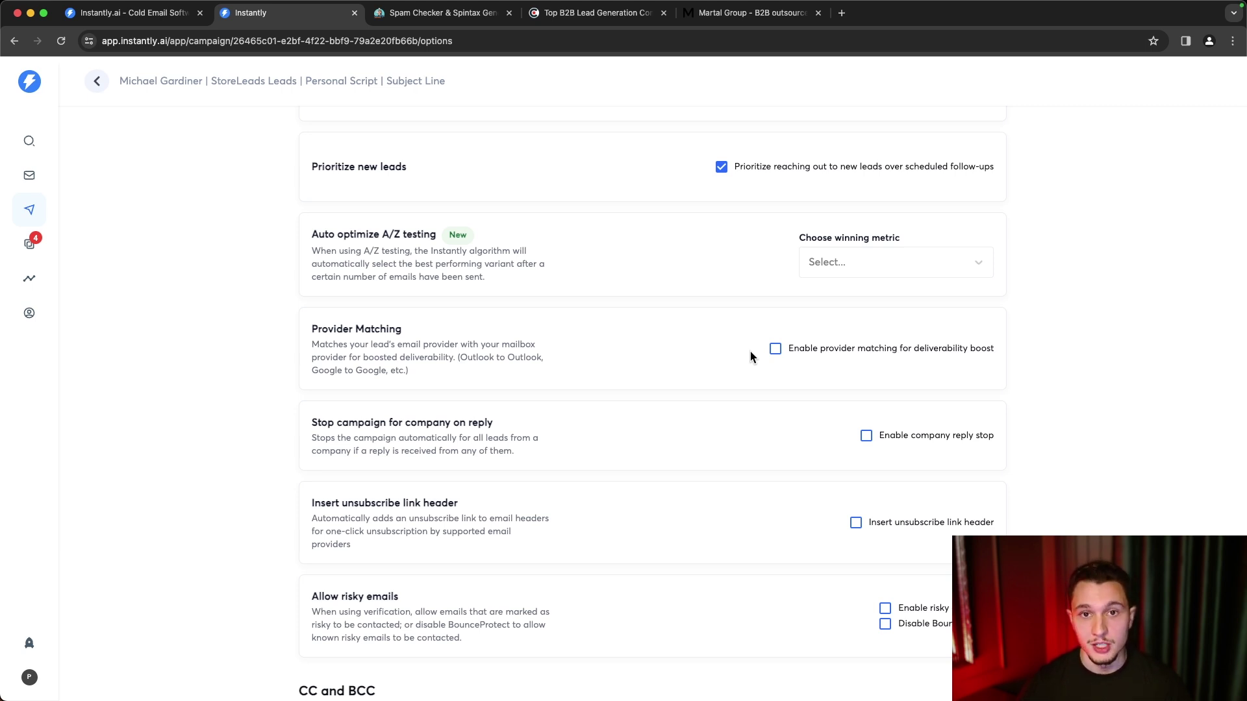
left_click(828, 270)
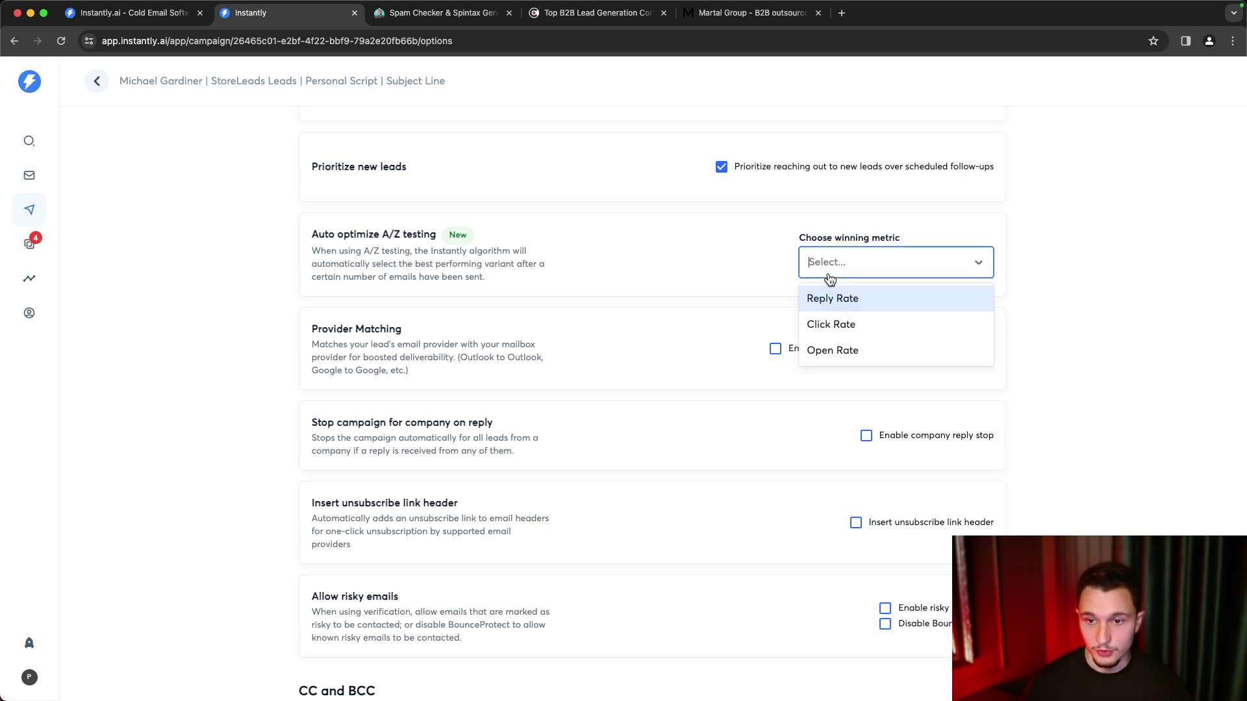
left_click(849, 303)
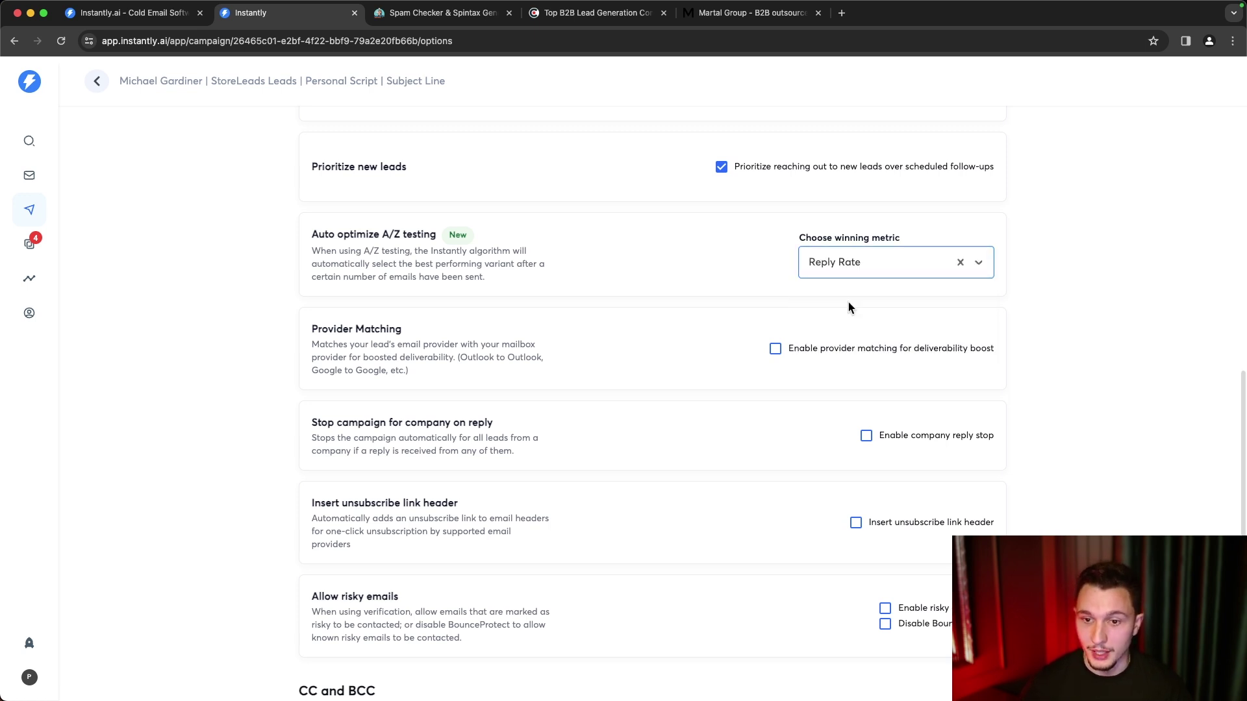
left_click(959, 263)
scroll(738, 330, "down", 2)
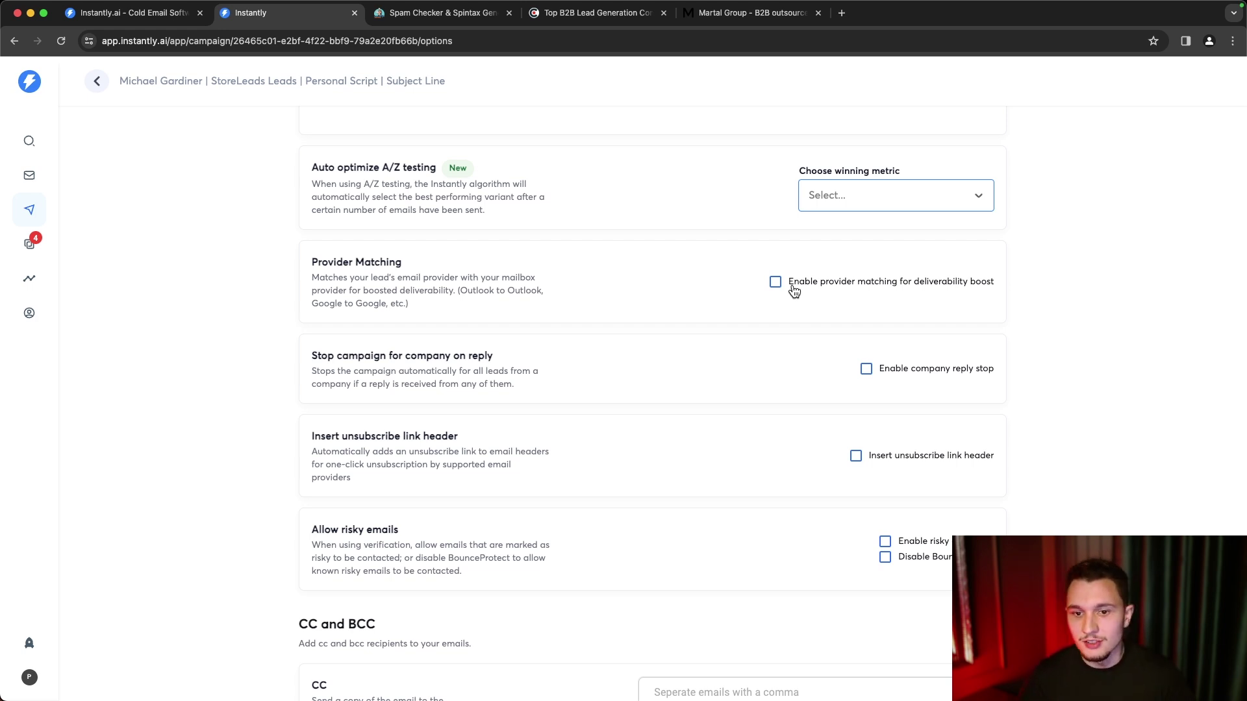
- Enable provider matching and the company reply stop option
left_click(774, 283)
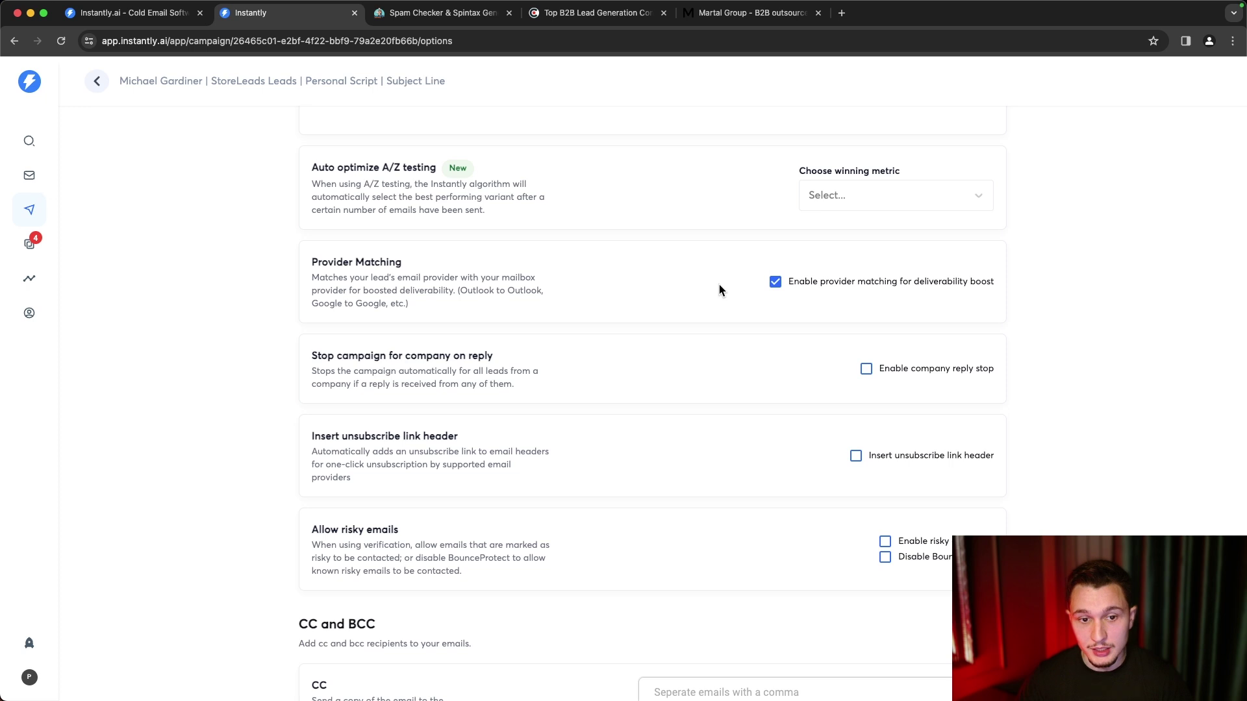
scroll(719, 291, "down", 1)
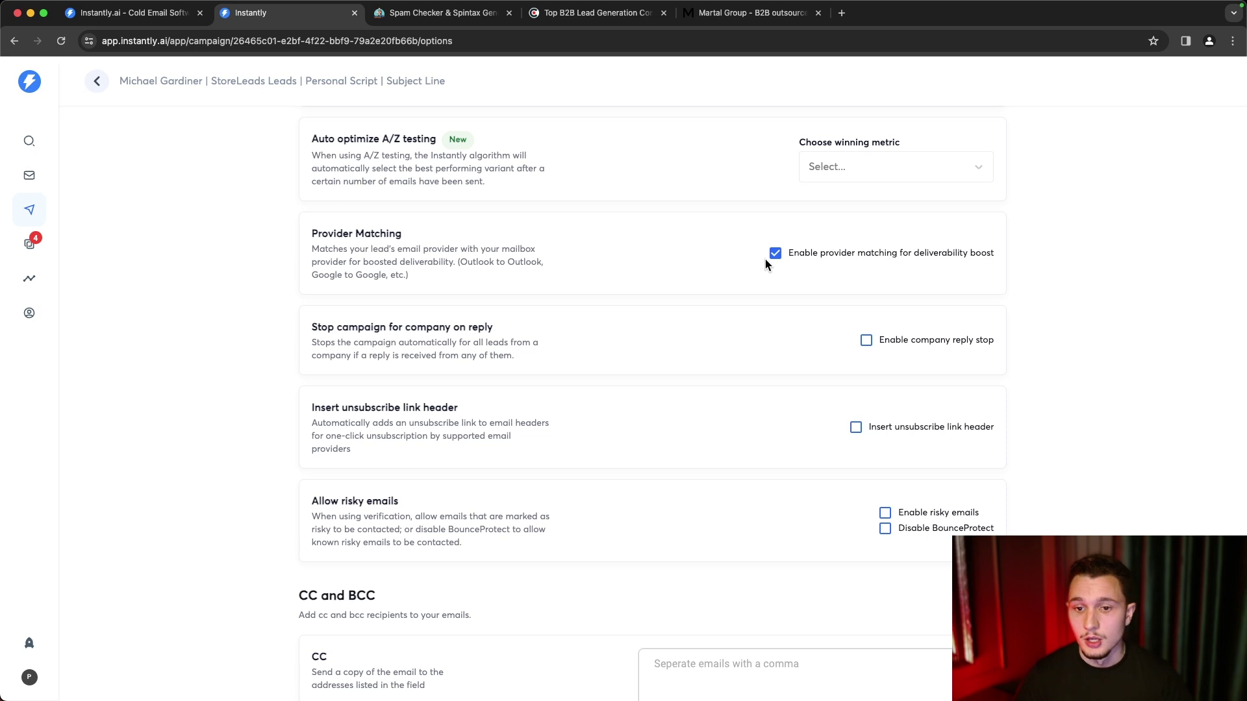
scroll(769, 299, "down", 1)
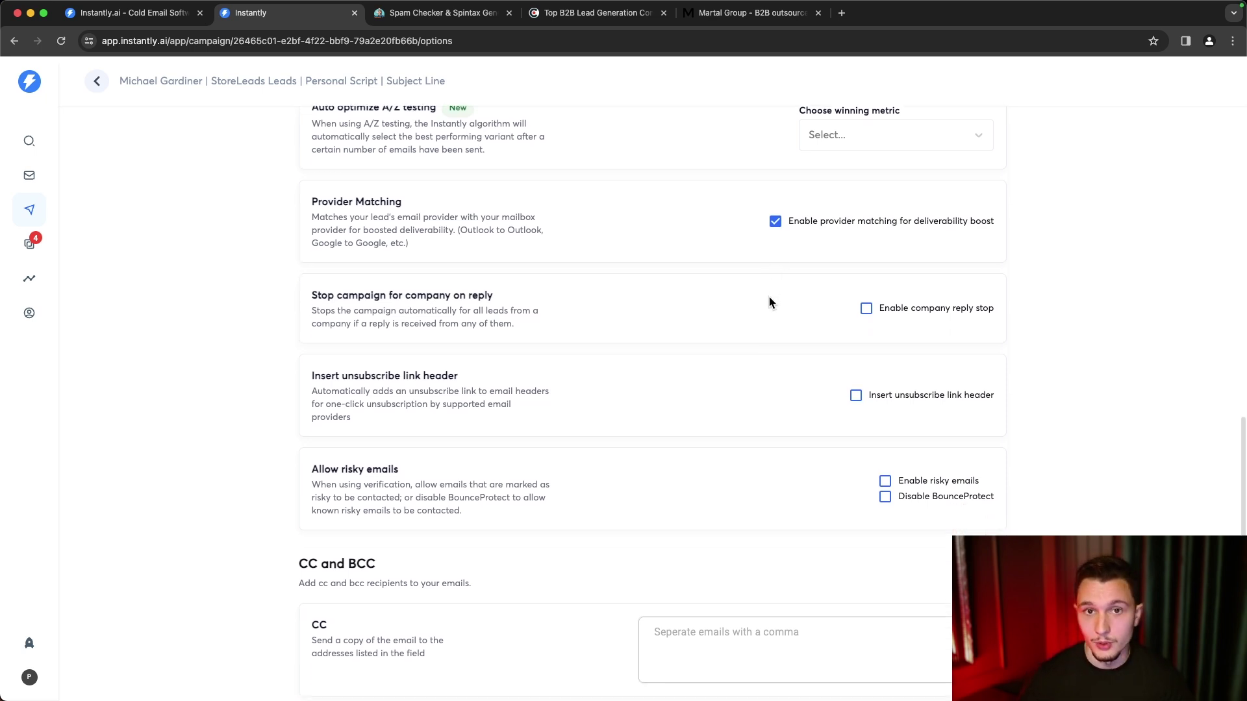
scroll(769, 298, "down", 3)
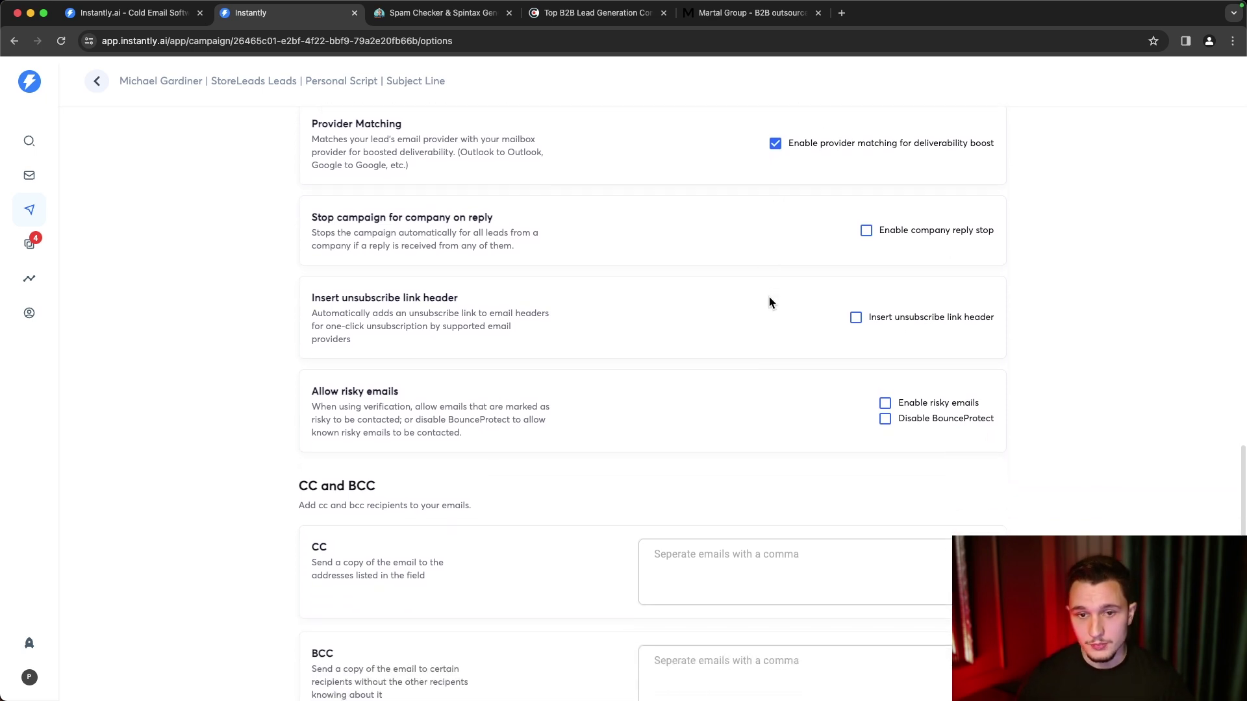
left_click(977, 231)
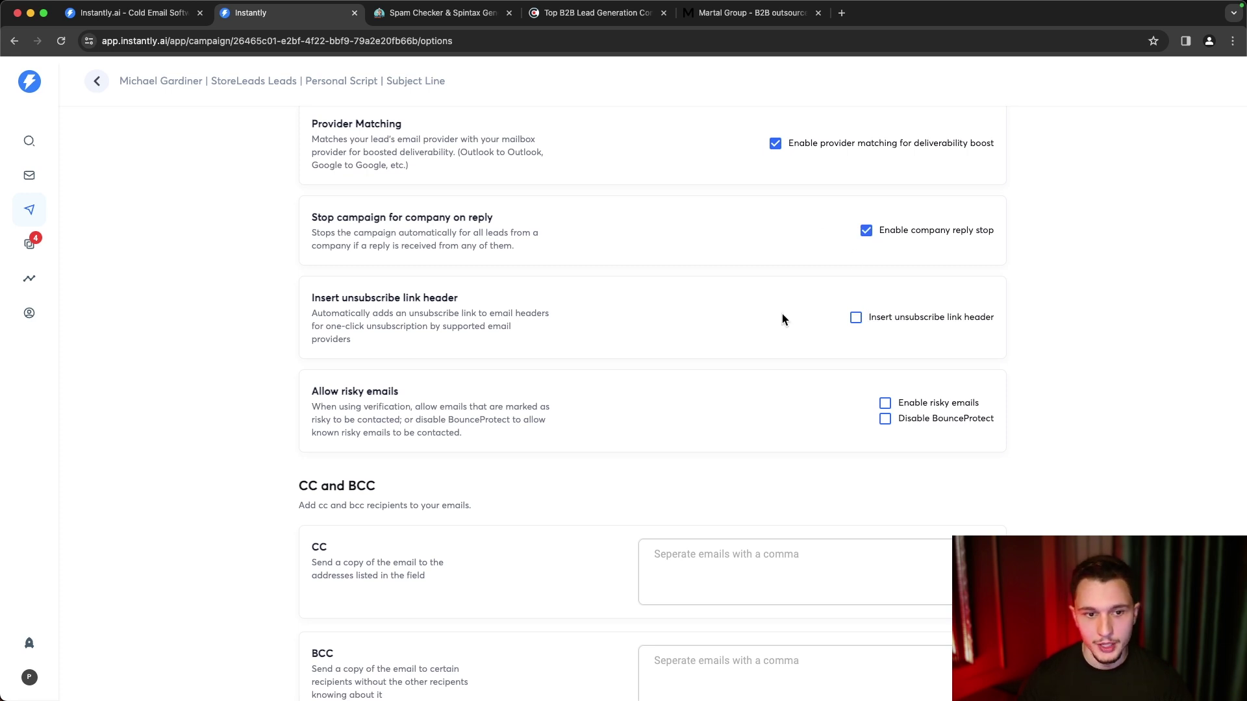
scroll(782, 318, "down", 1)
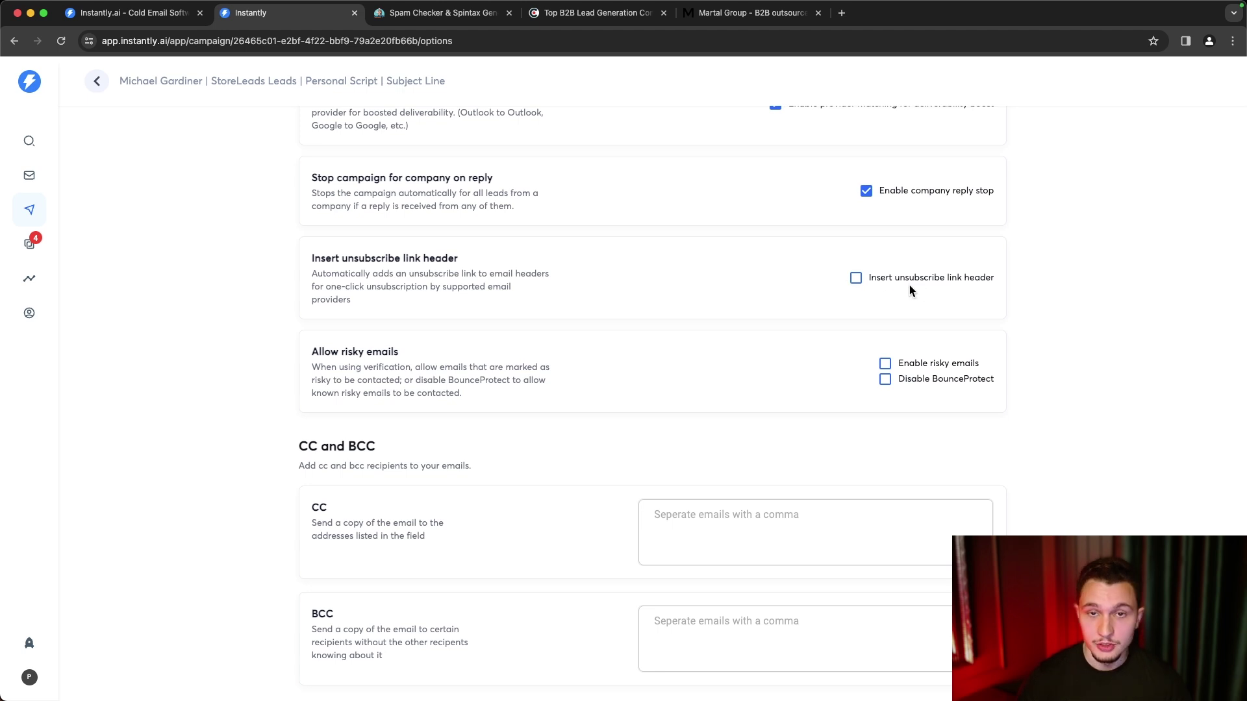
- Leave the unsubscribe header and risky emails off, keeping BounceProtect on
left_click(874, 281)
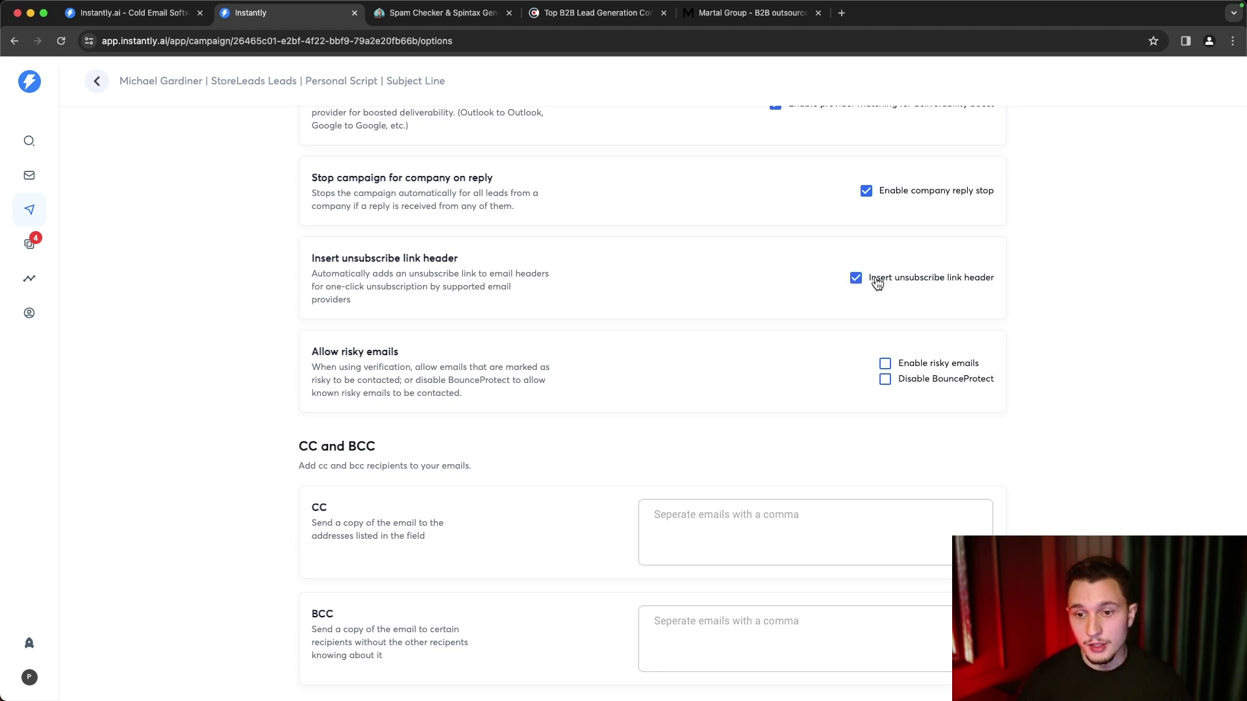
left_click(858, 285)
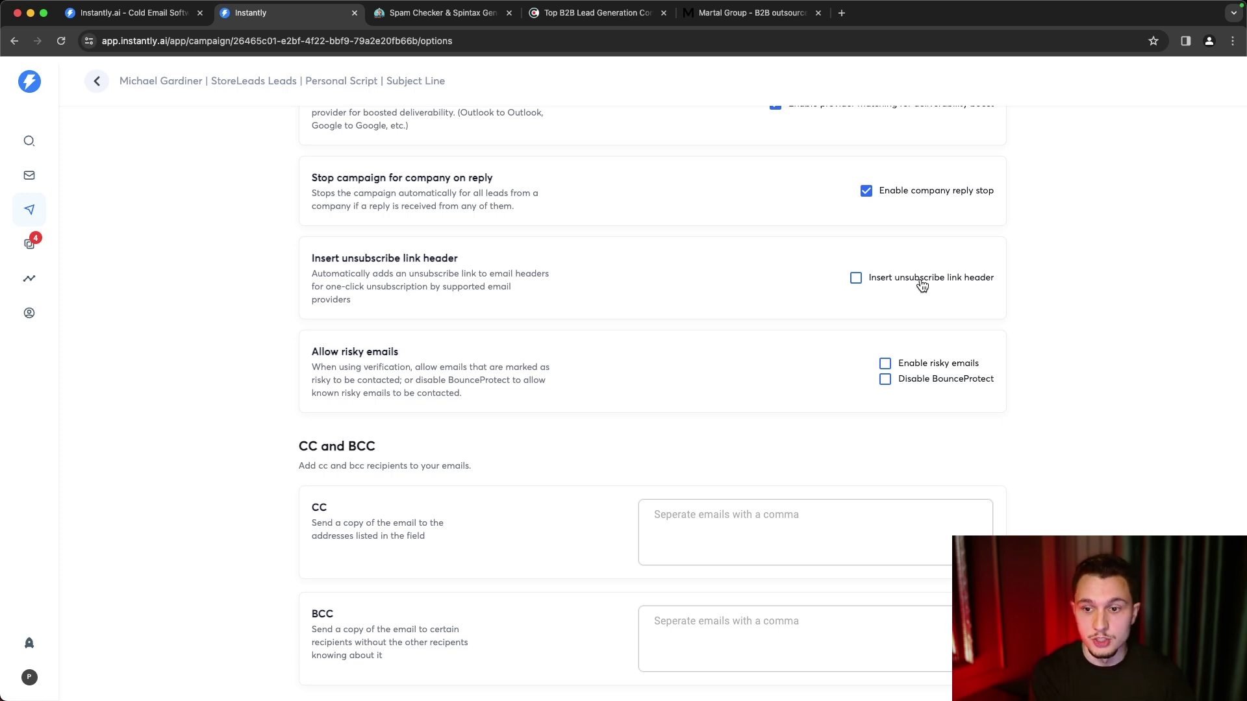
left_click(922, 285)
left_click(886, 283)
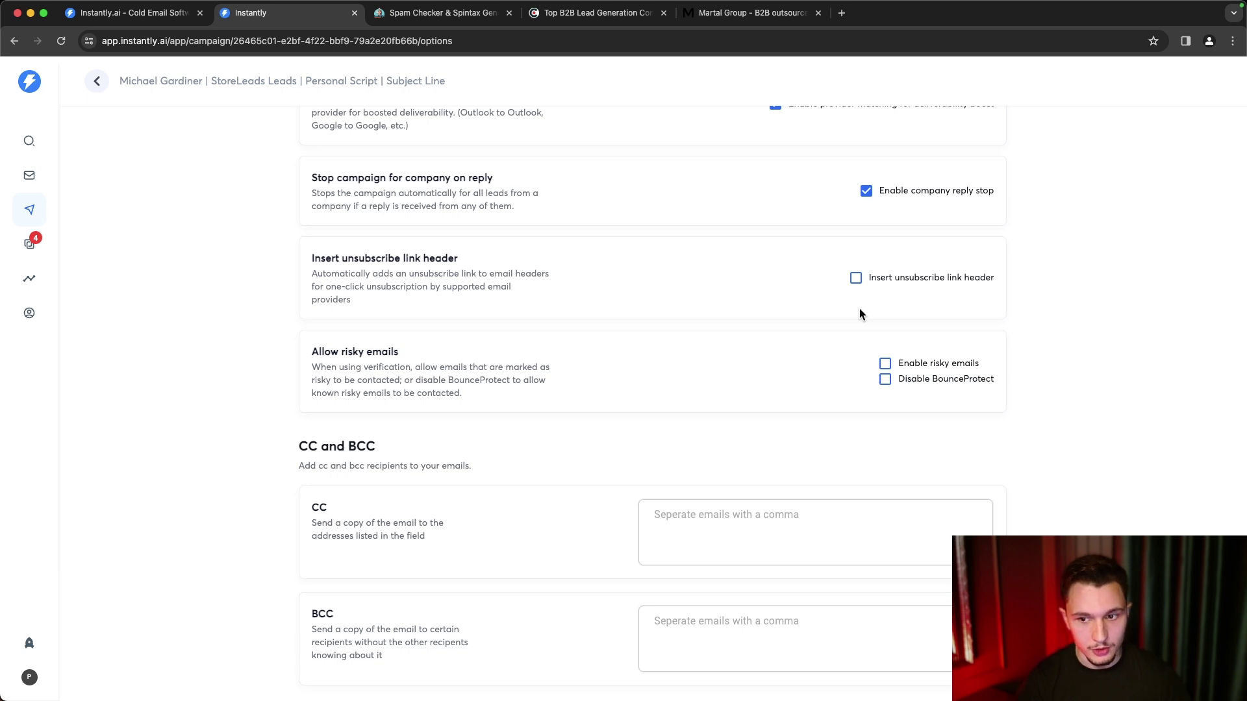
scroll(859, 310, "down", 2)
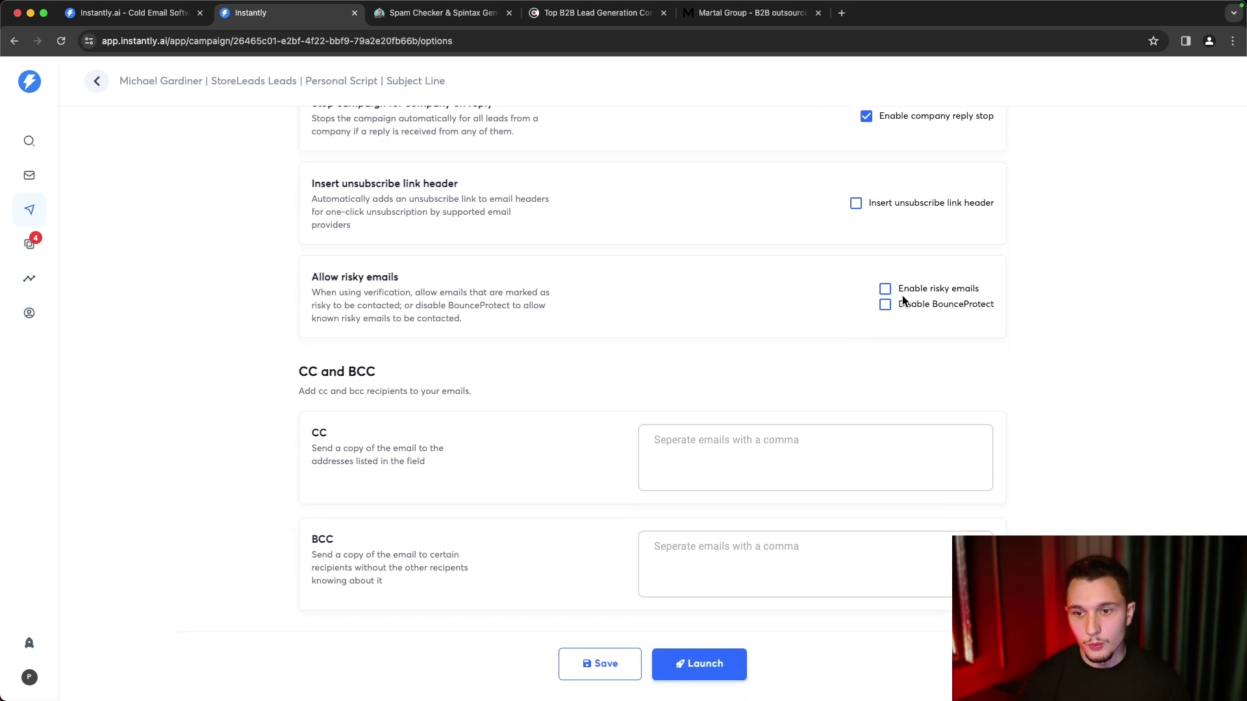
left_click(885, 289)
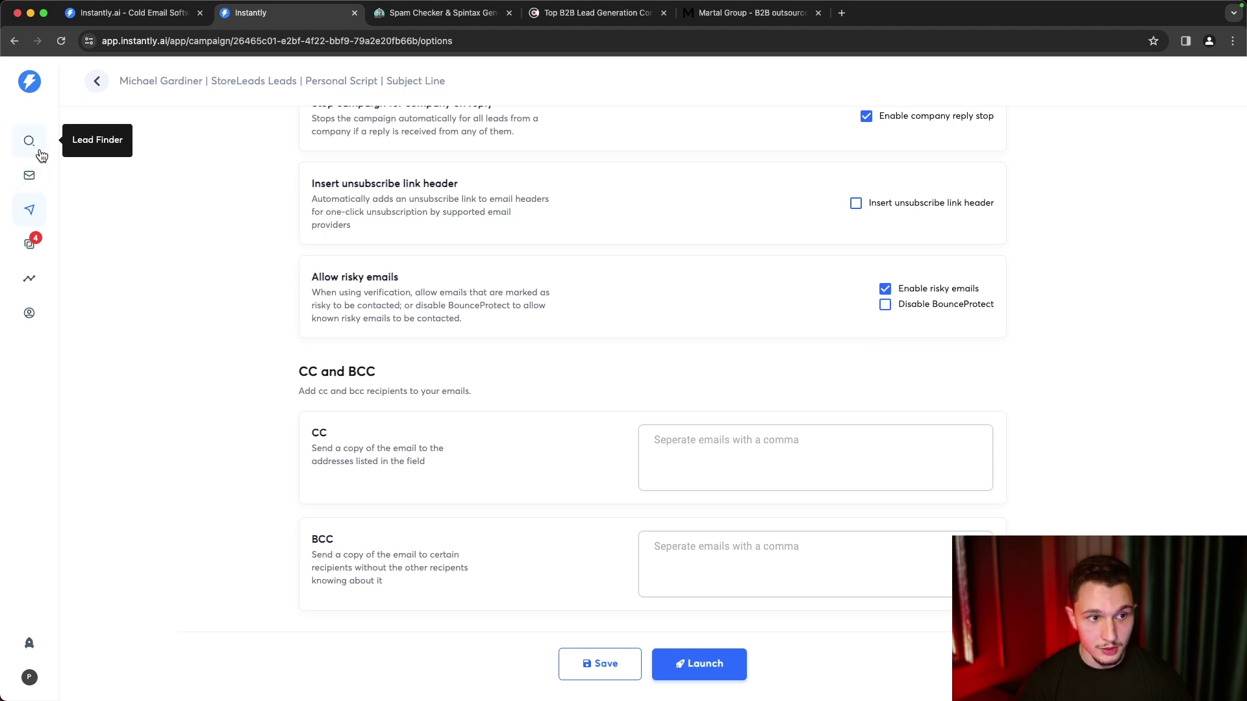
left_click(884, 289)
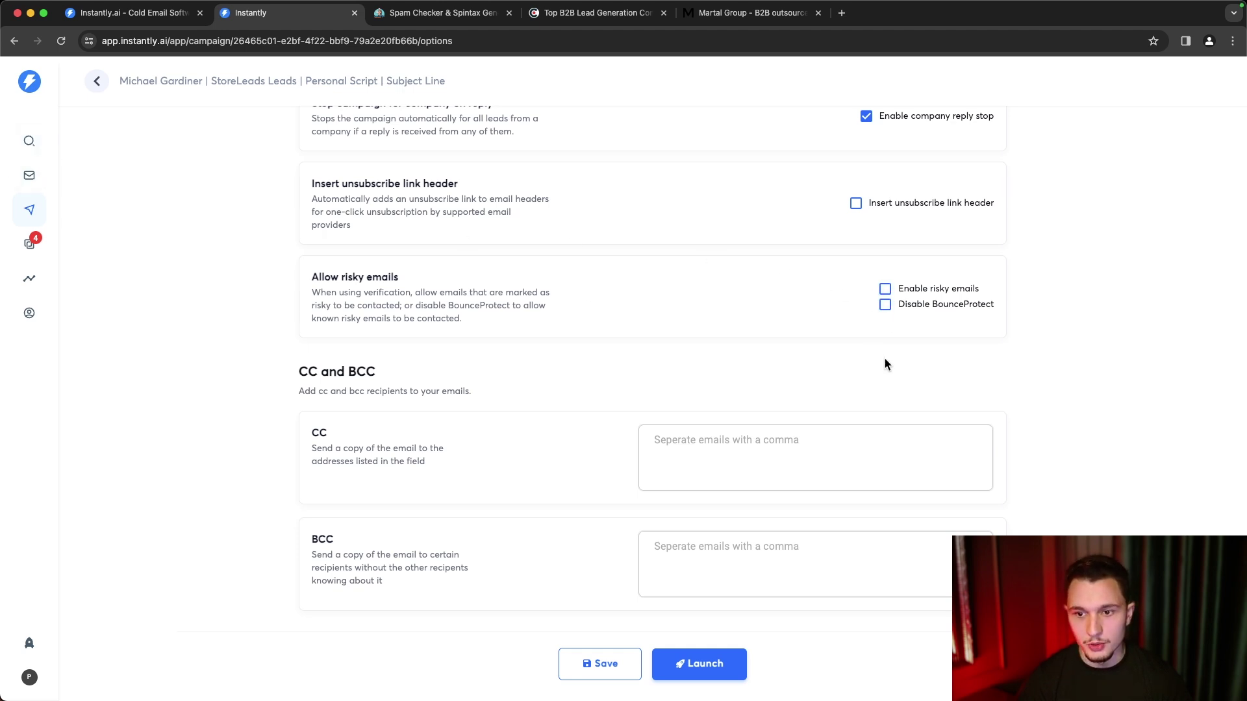
left_click(885, 304)
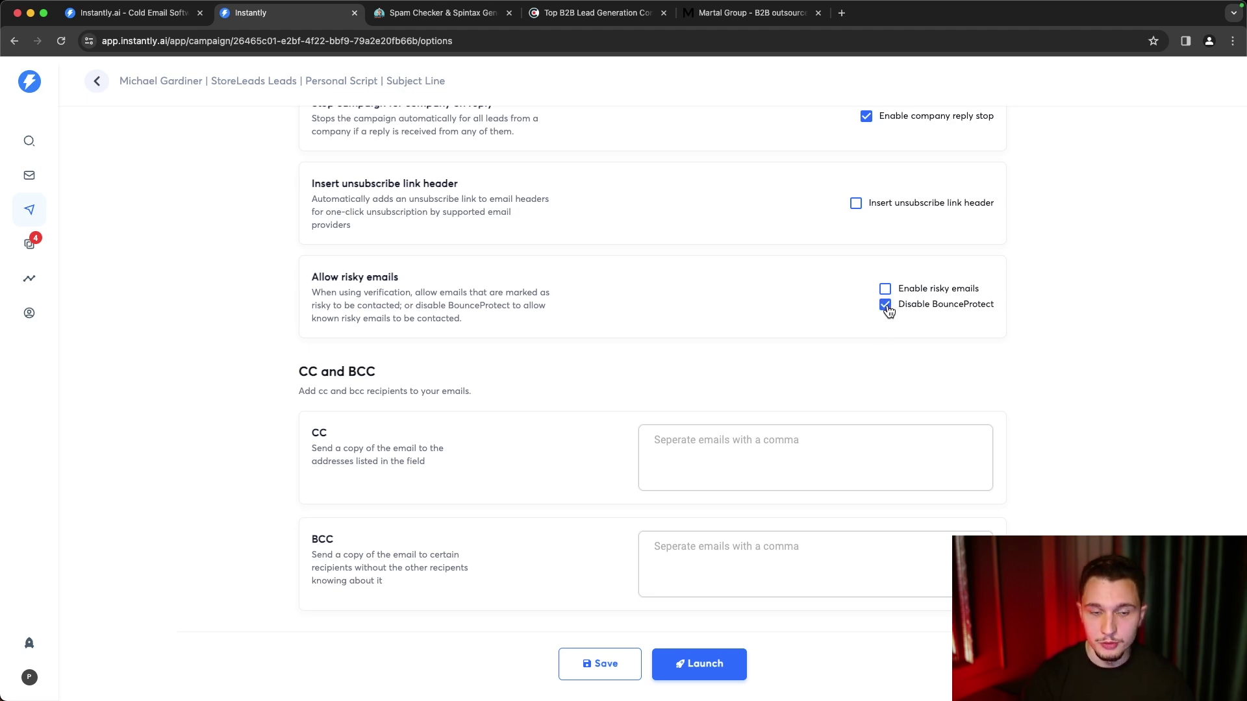
left_click(887, 306)
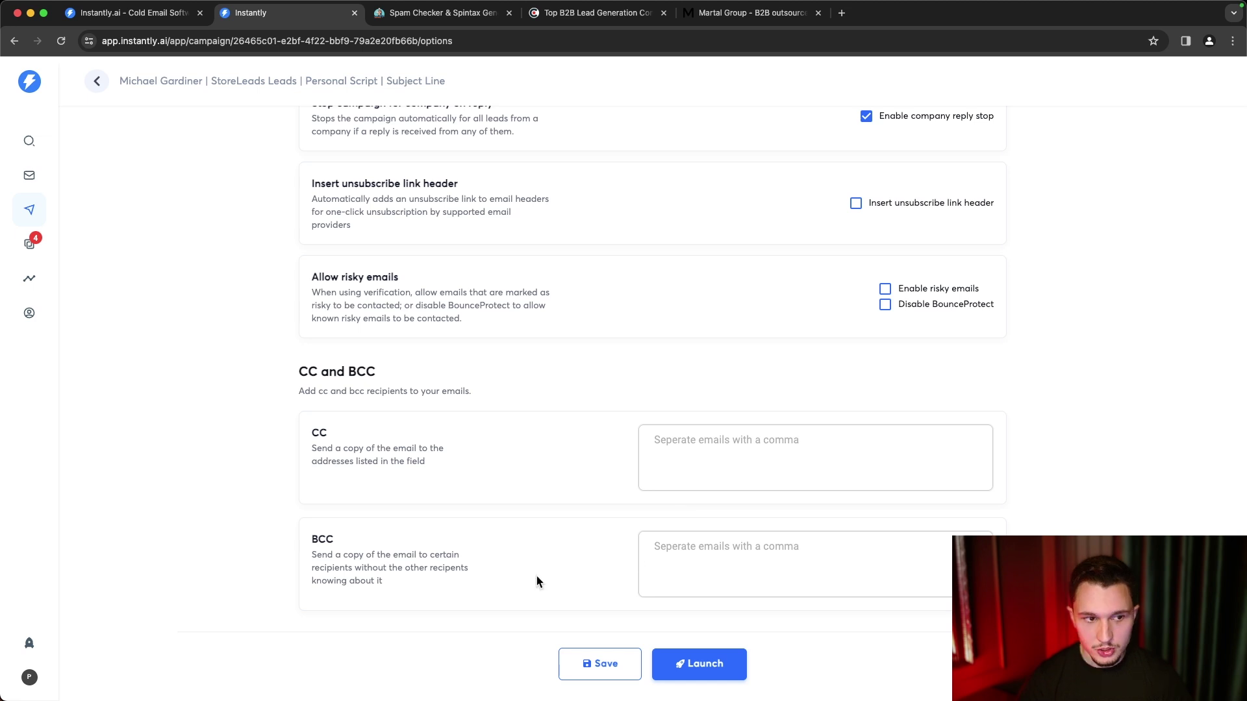
scroll(536, 576, "up", 20)
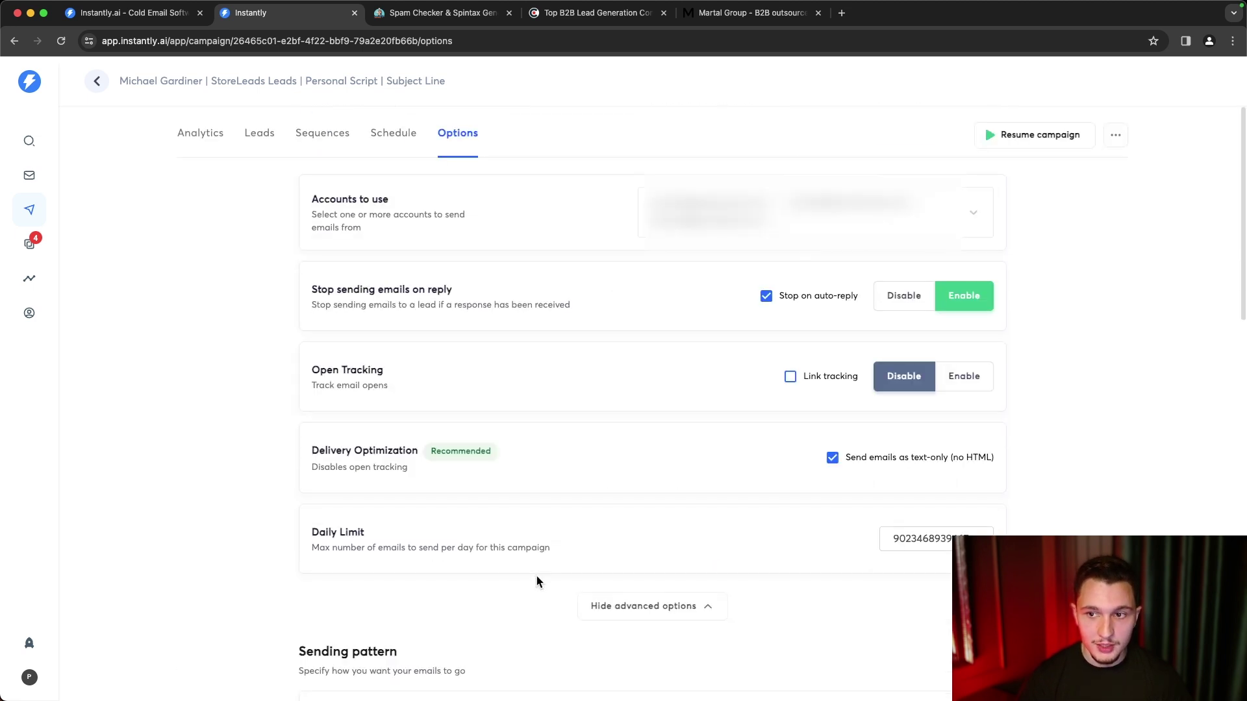
scroll(536, 575, "down", 8)
scroll(536, 575, "down", 10)
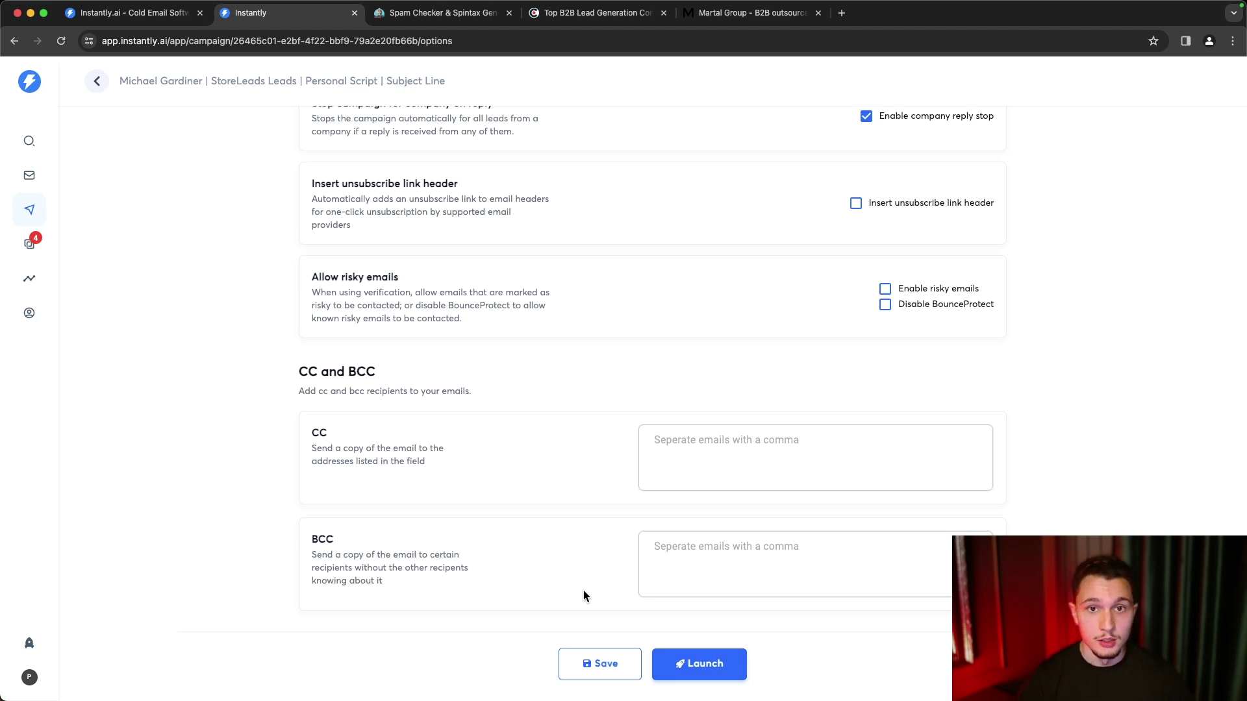
scroll(583, 590, "up", 7)
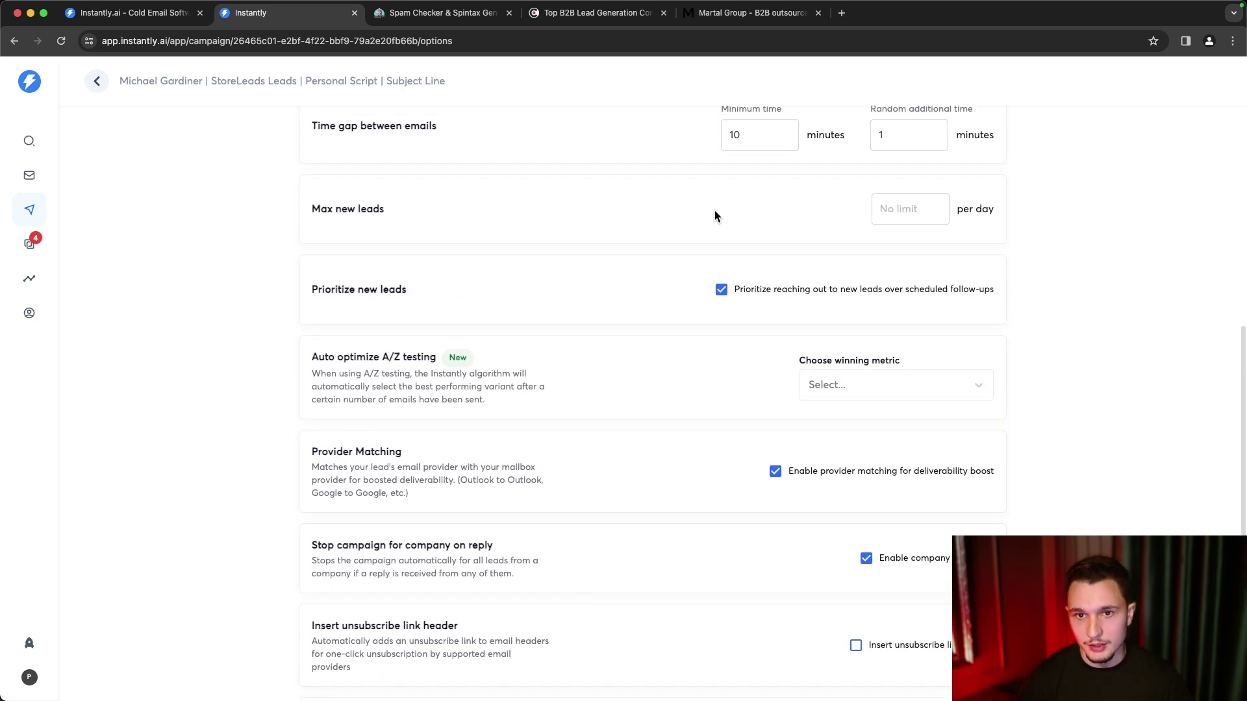
scroll(733, 213, "up", 1)
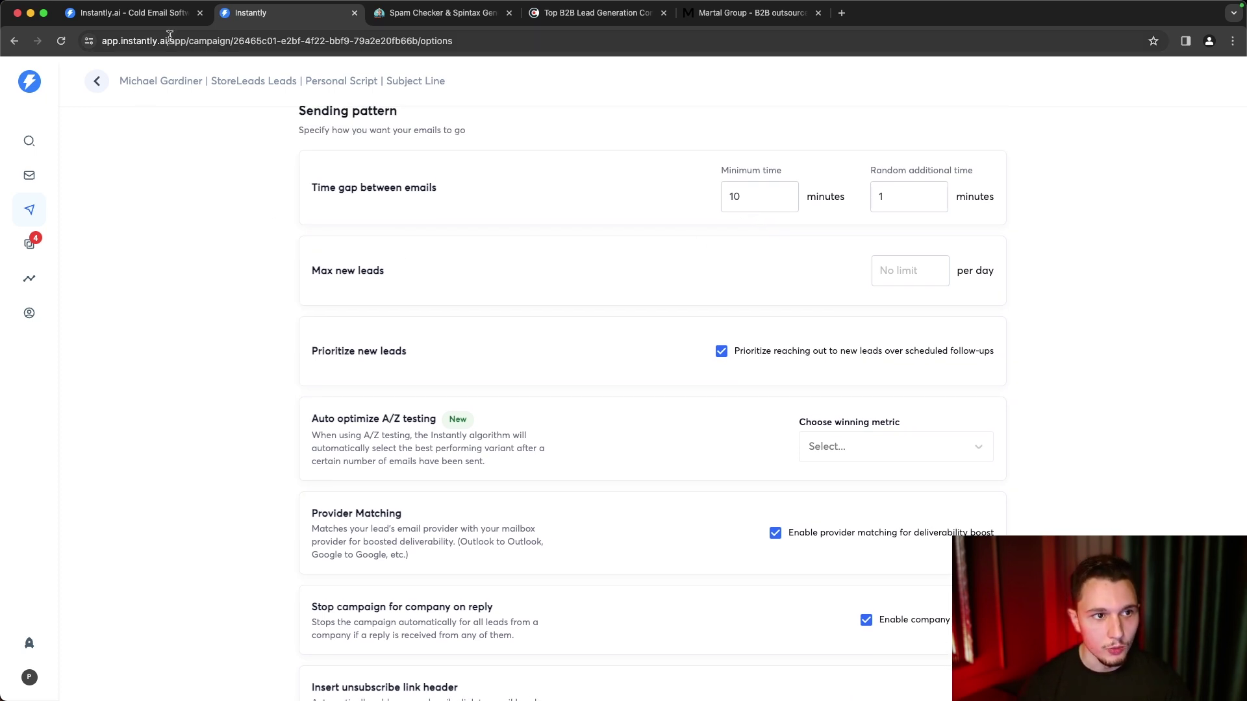
left_click(29, 175)
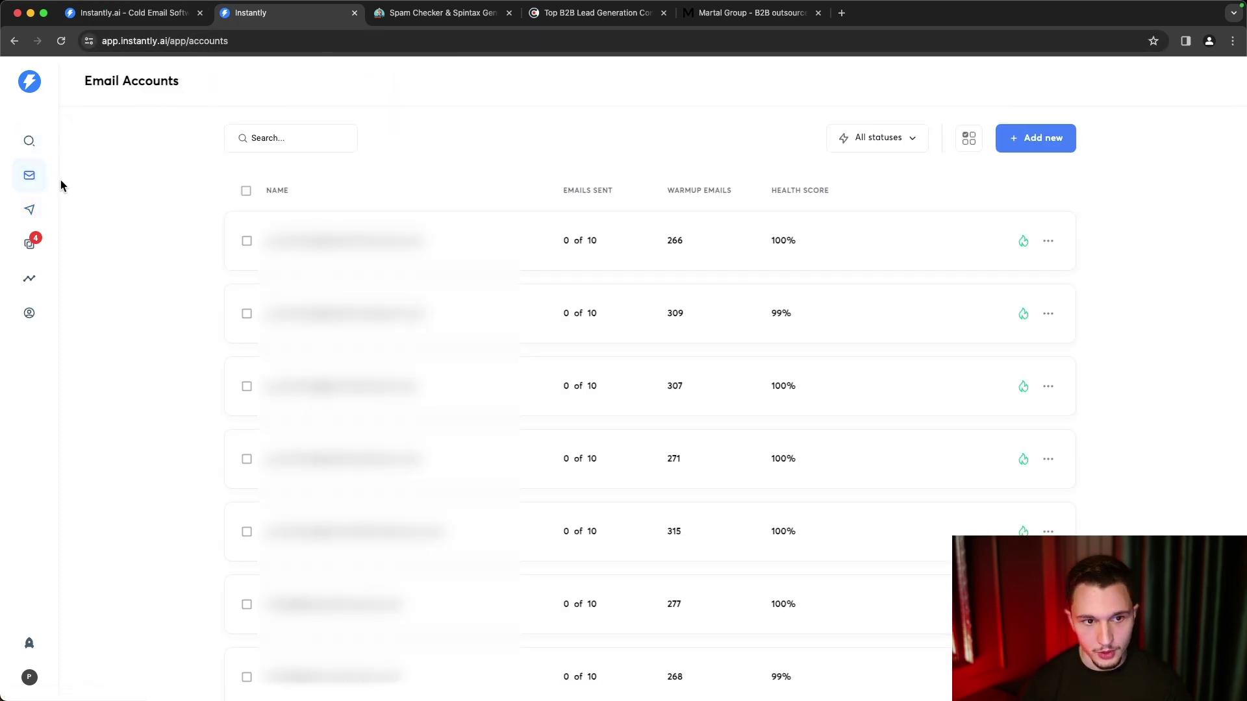
- Select the first two email accounts and open Bulk edit settings for them
mouse_move(245, 190)
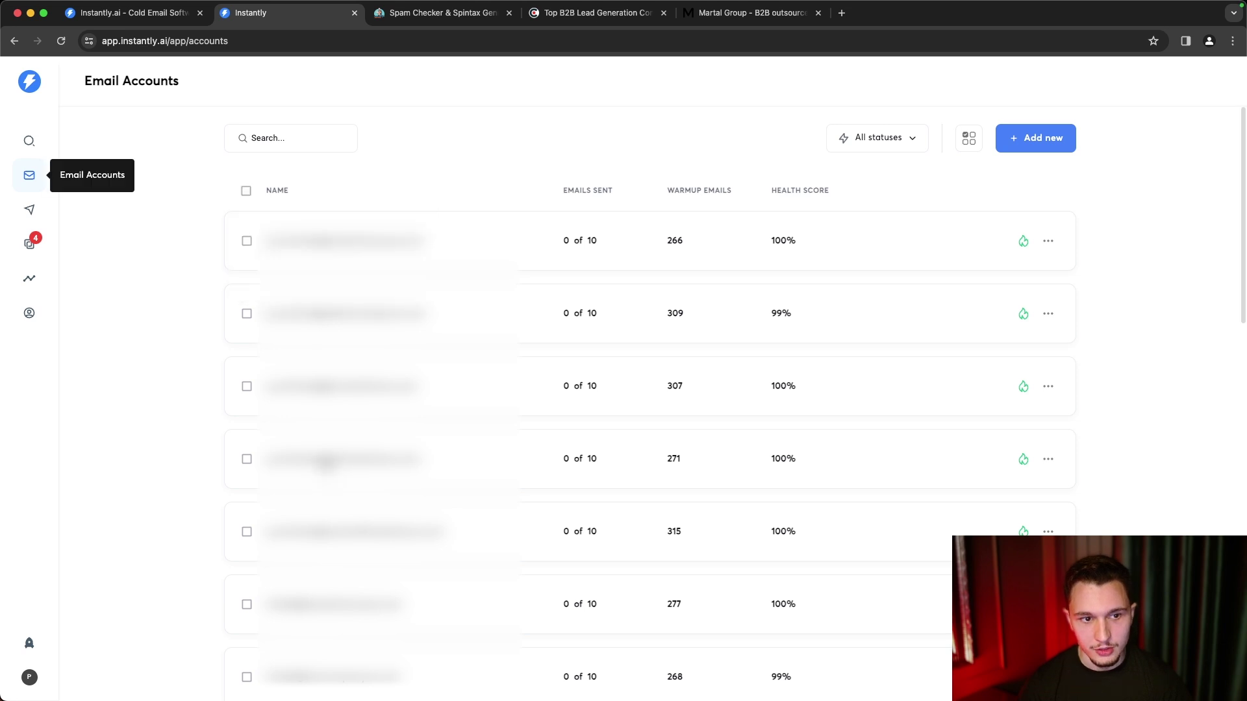
left_click(246, 241)
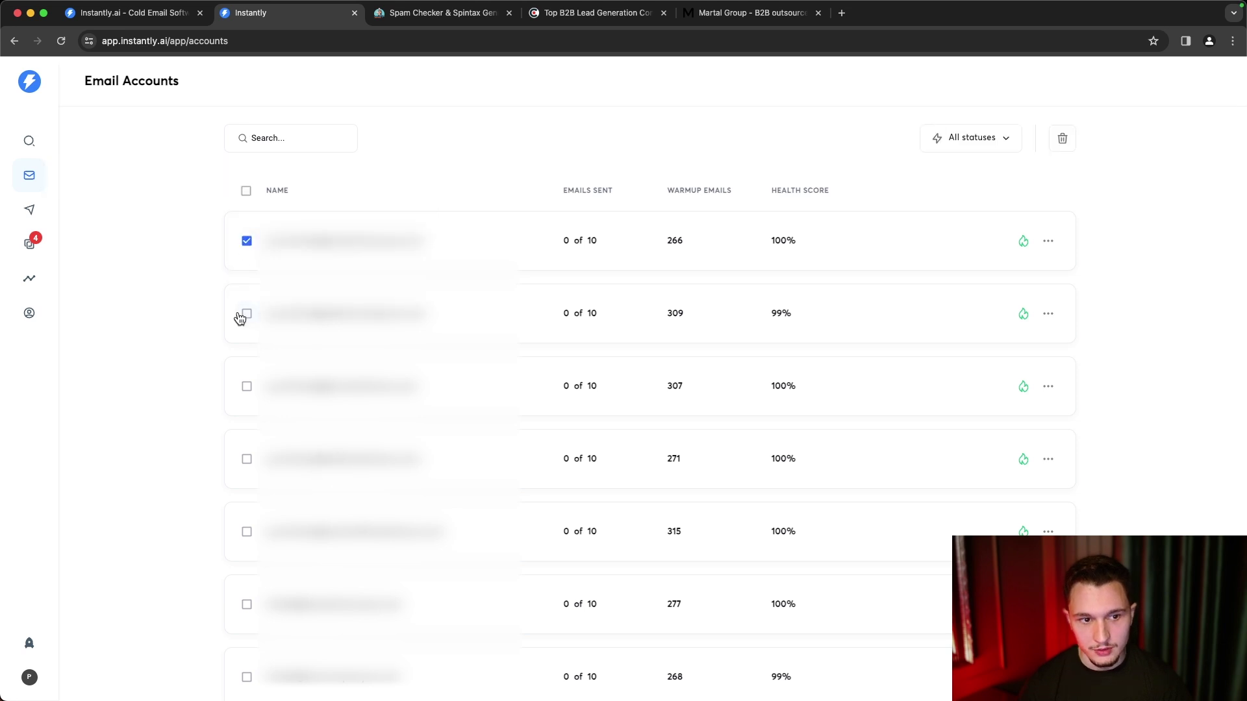
left_click(246, 315)
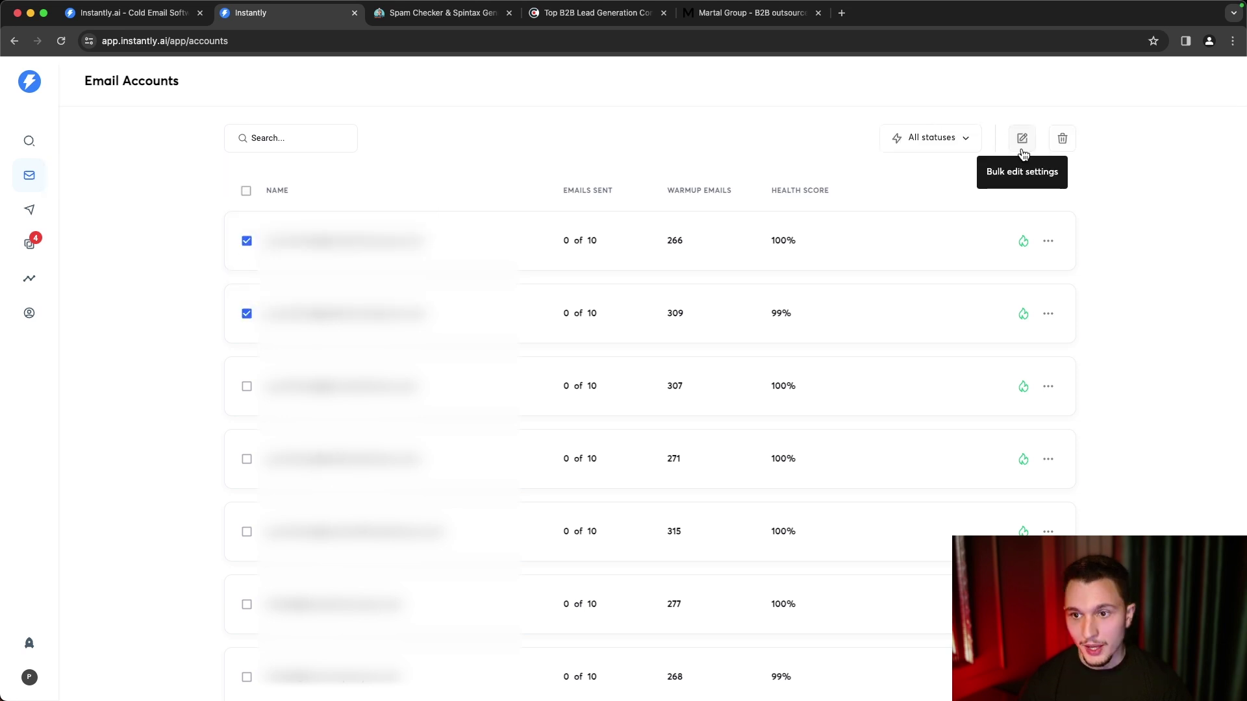
left_click(1021, 138)
scroll(863, 258, "down", 5)
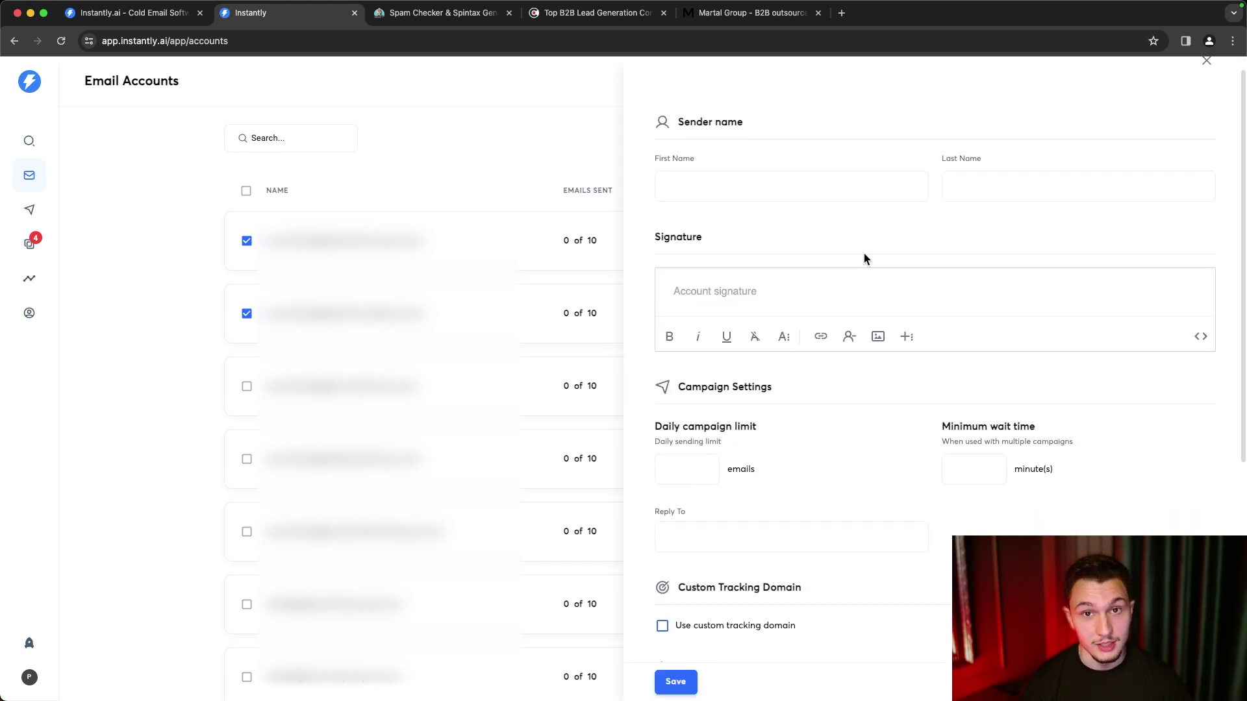
- Enter daily campaign limit 20, minimum wait 10 minutes, and daily warmup limit 30
scroll(863, 258, "down", 2)
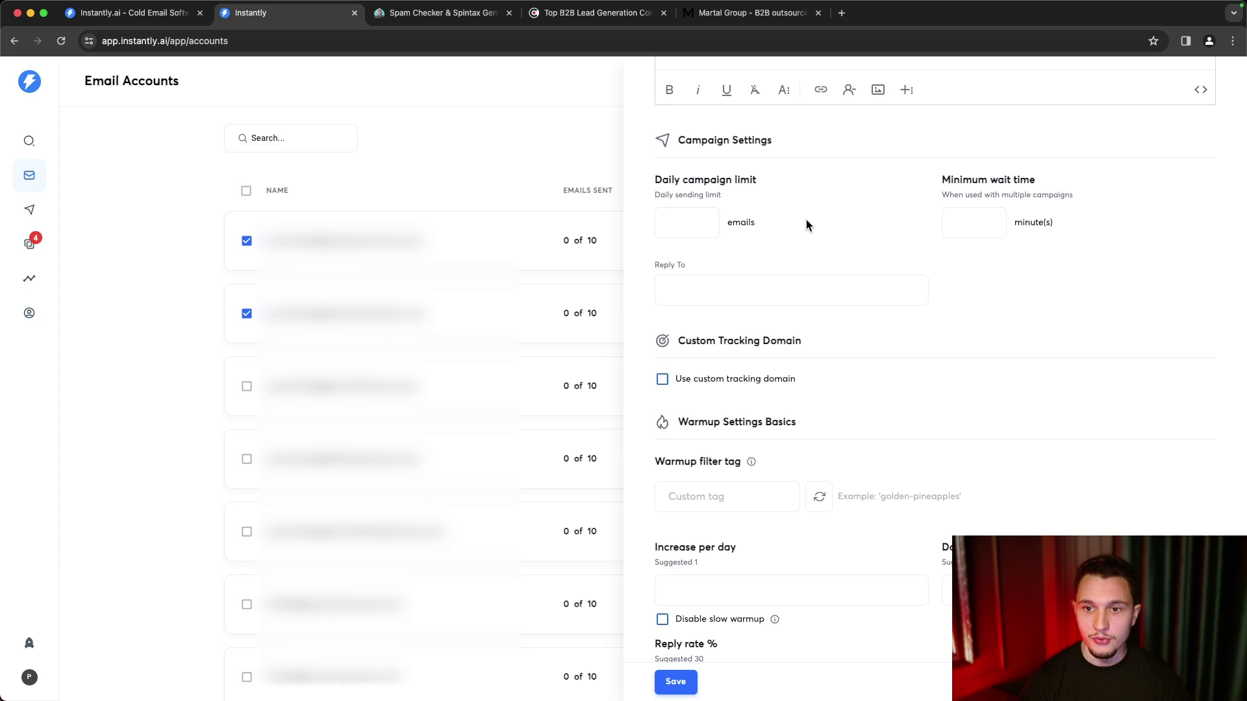
scroll(805, 224, "down", 1)
left_click(687, 205)
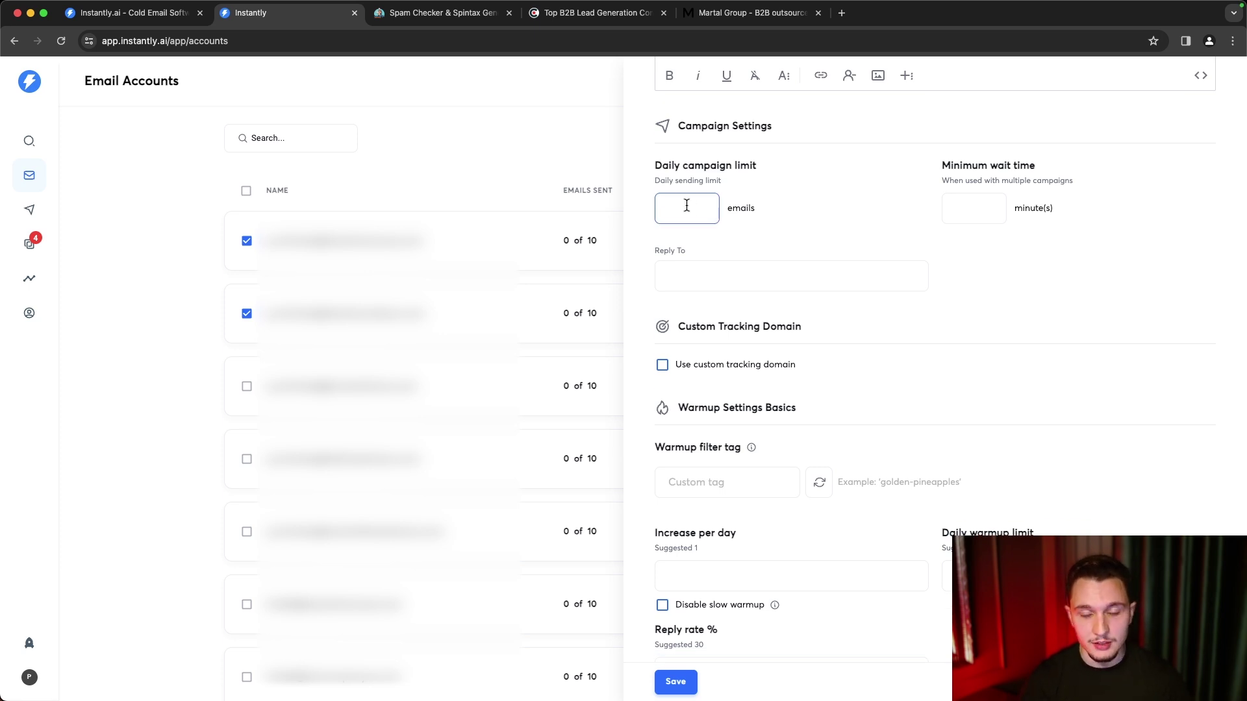
type("20")
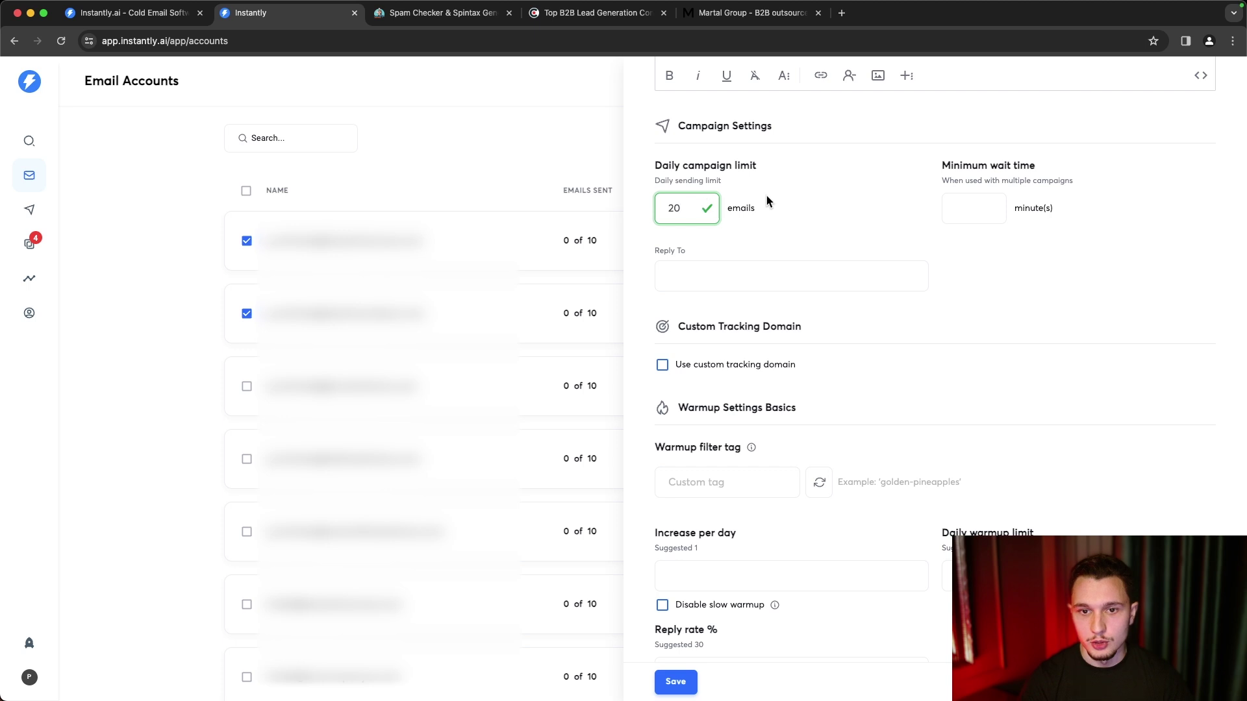
left_click(975, 208)
type("10")
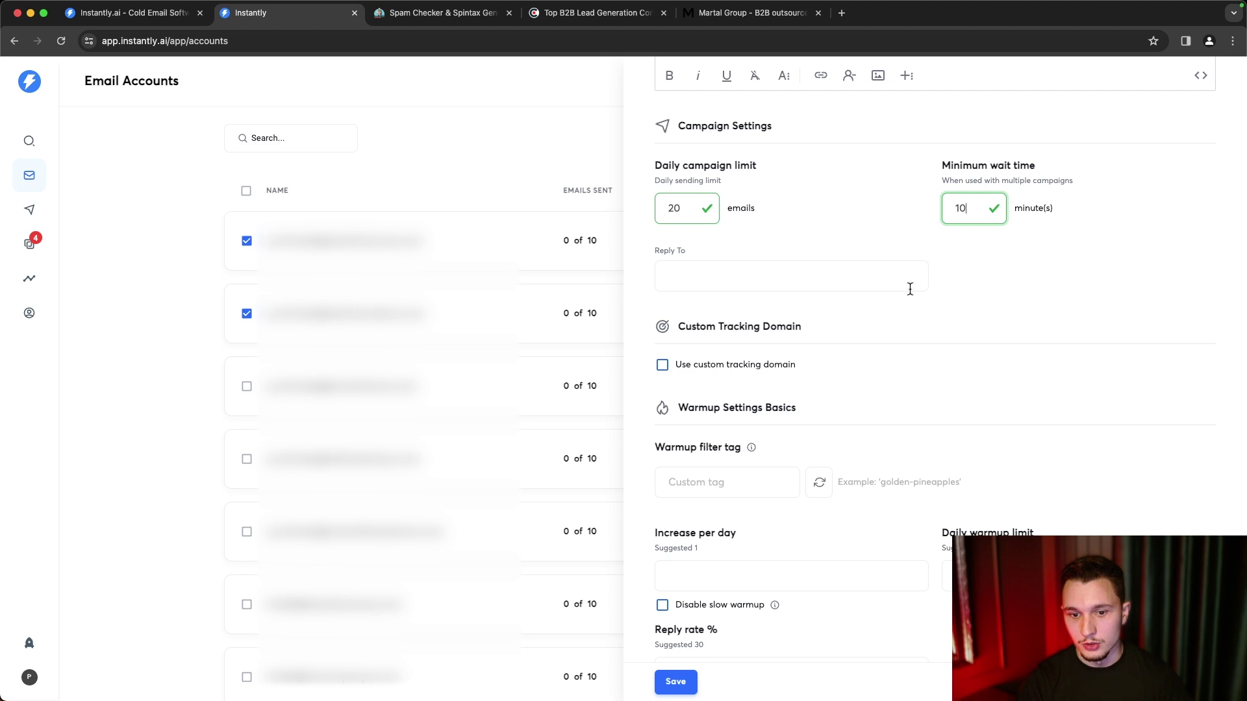
scroll(910, 289, "down", 3)
left_click(966, 450)
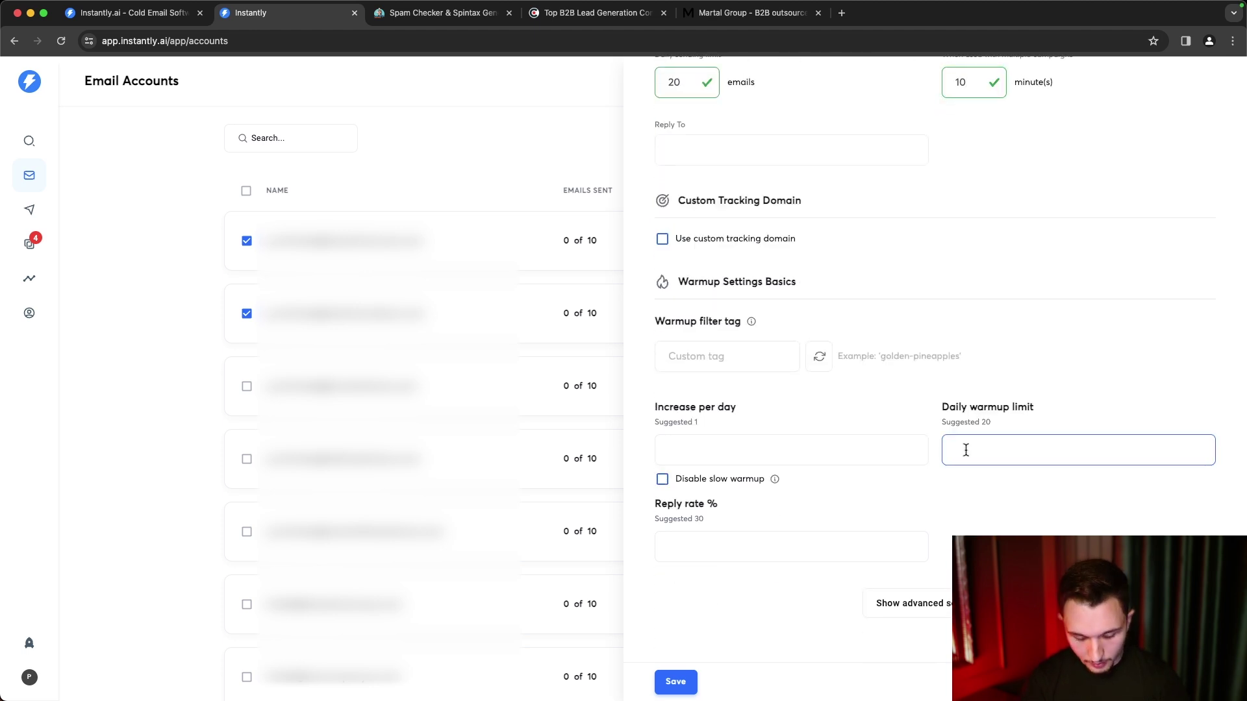
type("30")
scroll(935, 338, "down", 2)
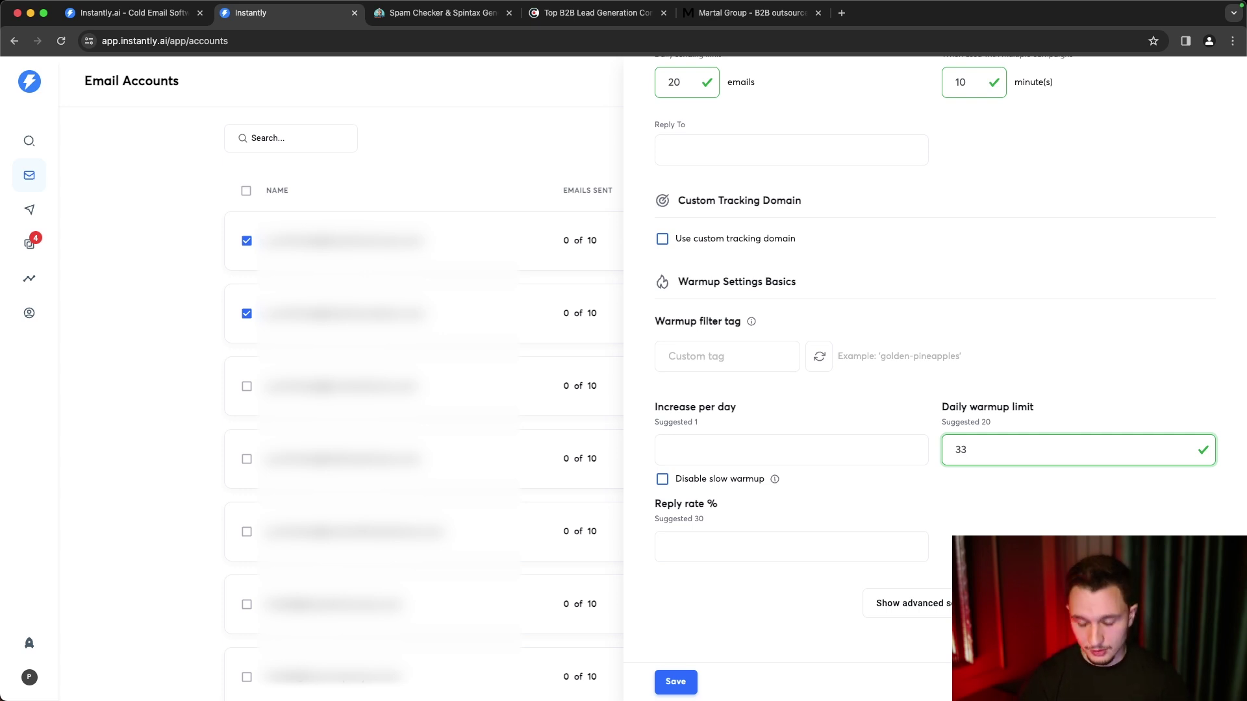
key("BackSpace")
key("BackSpace")
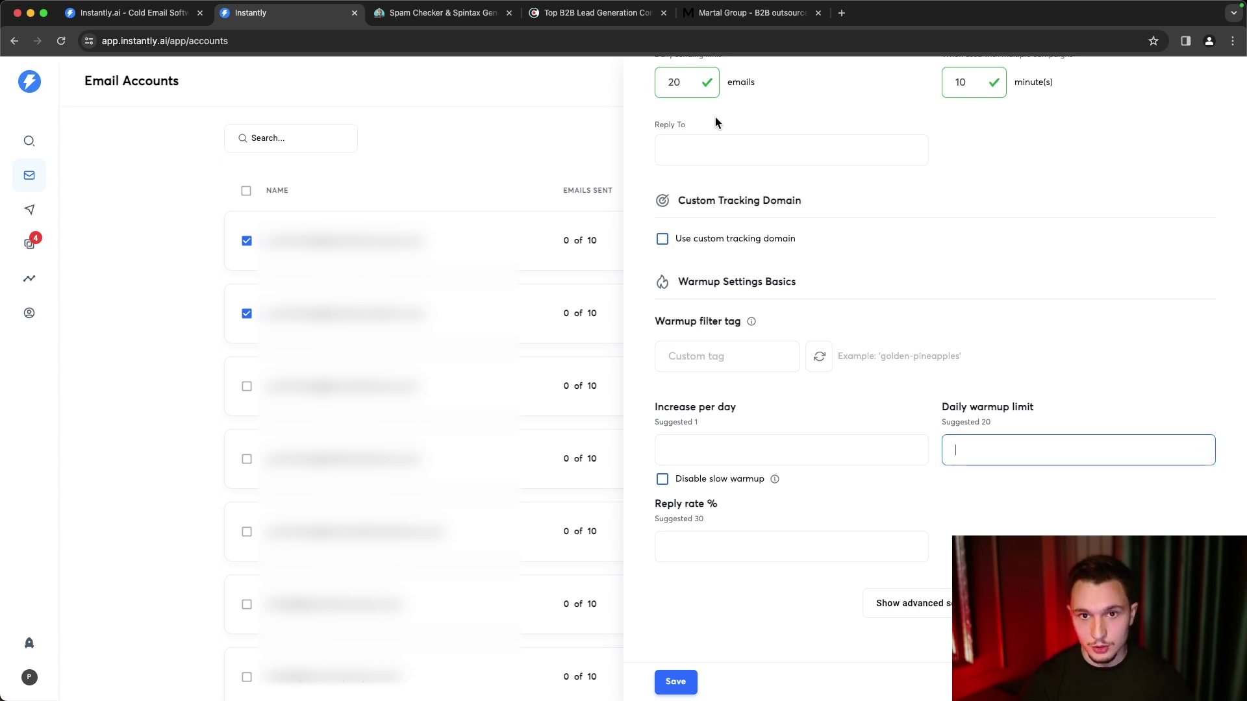
type("30")
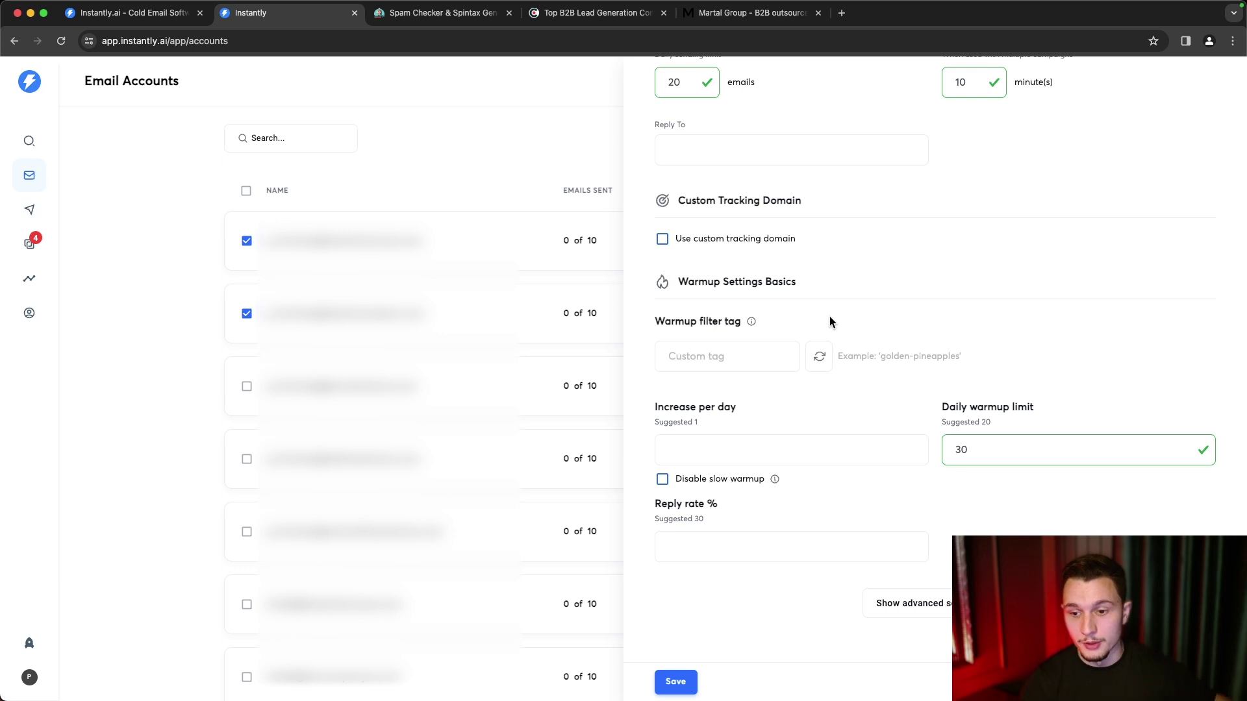
- Turn off slow warmup, set the warmup reply rate to 65%, and show advanced warmup settings
left_click(765, 462)
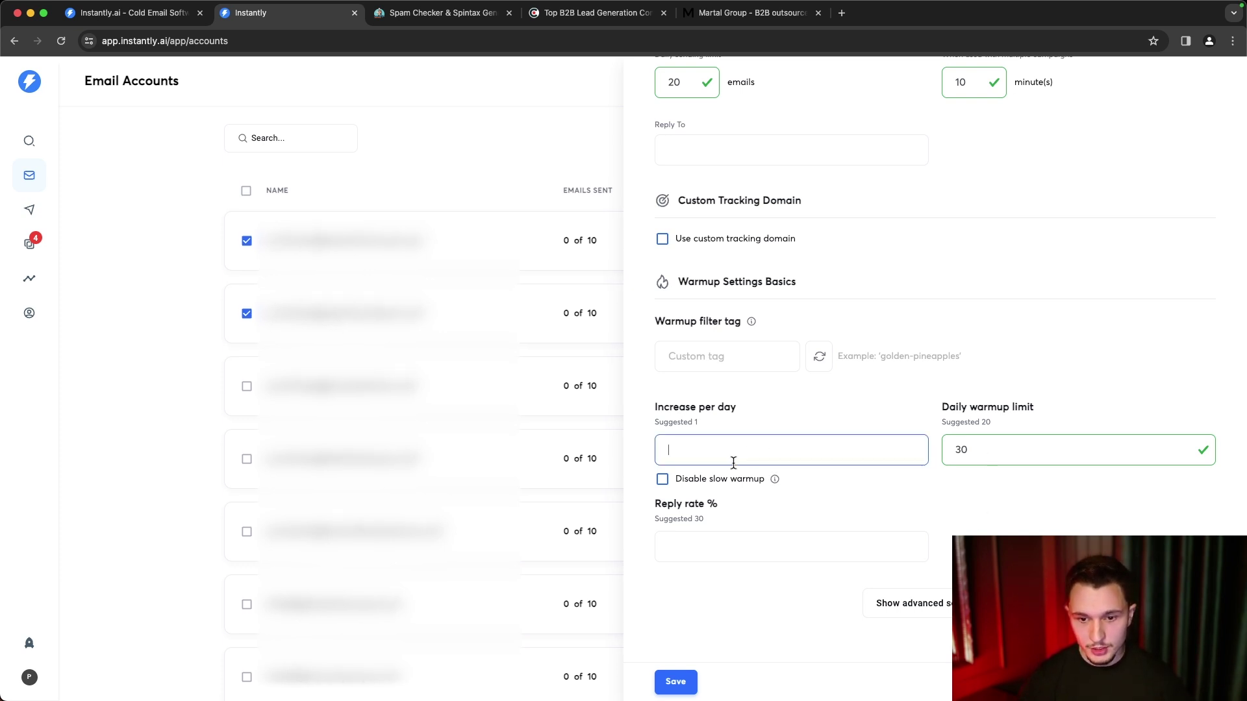
left_click(680, 481)
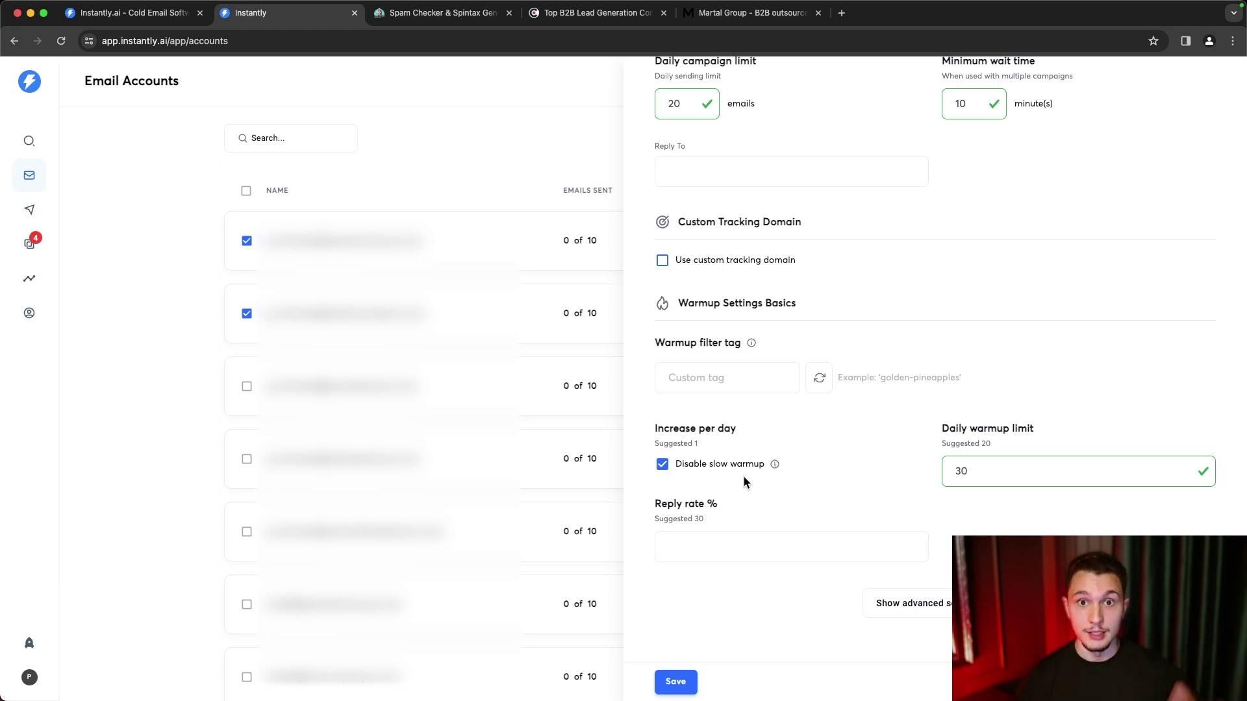
left_click(692, 532)
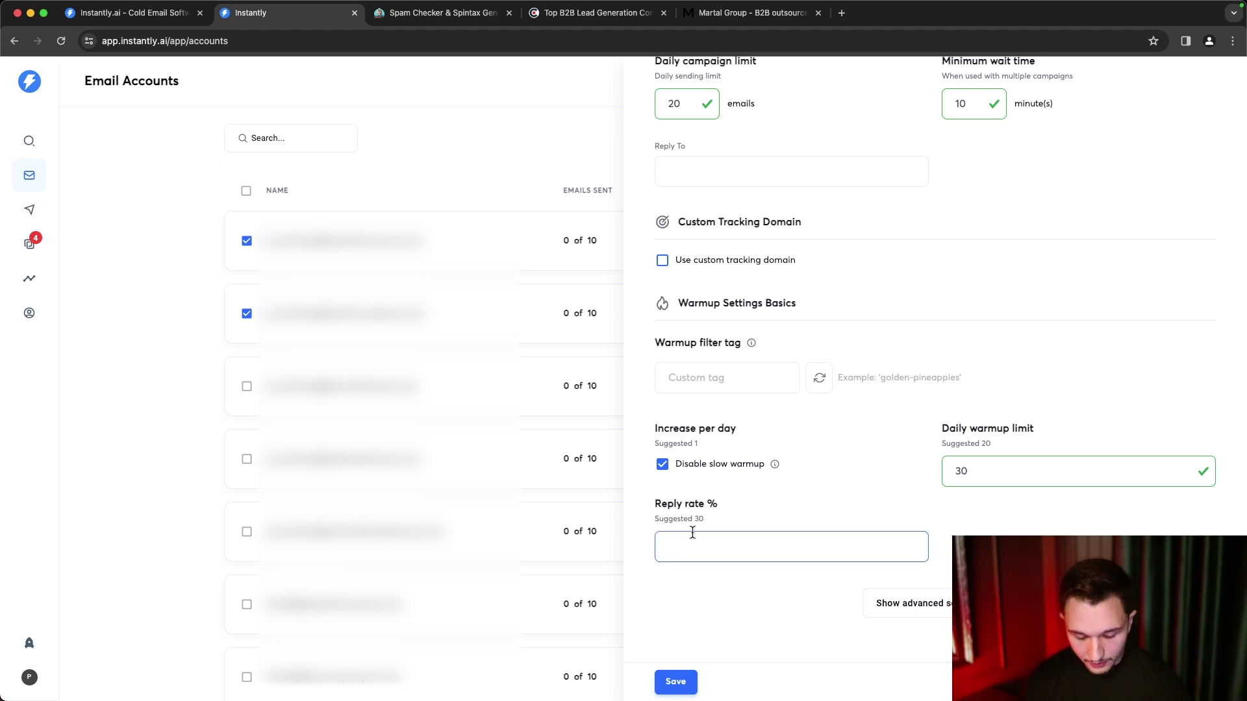
type("70")
key("BackSpace")
key("BackSpace")
type("65")
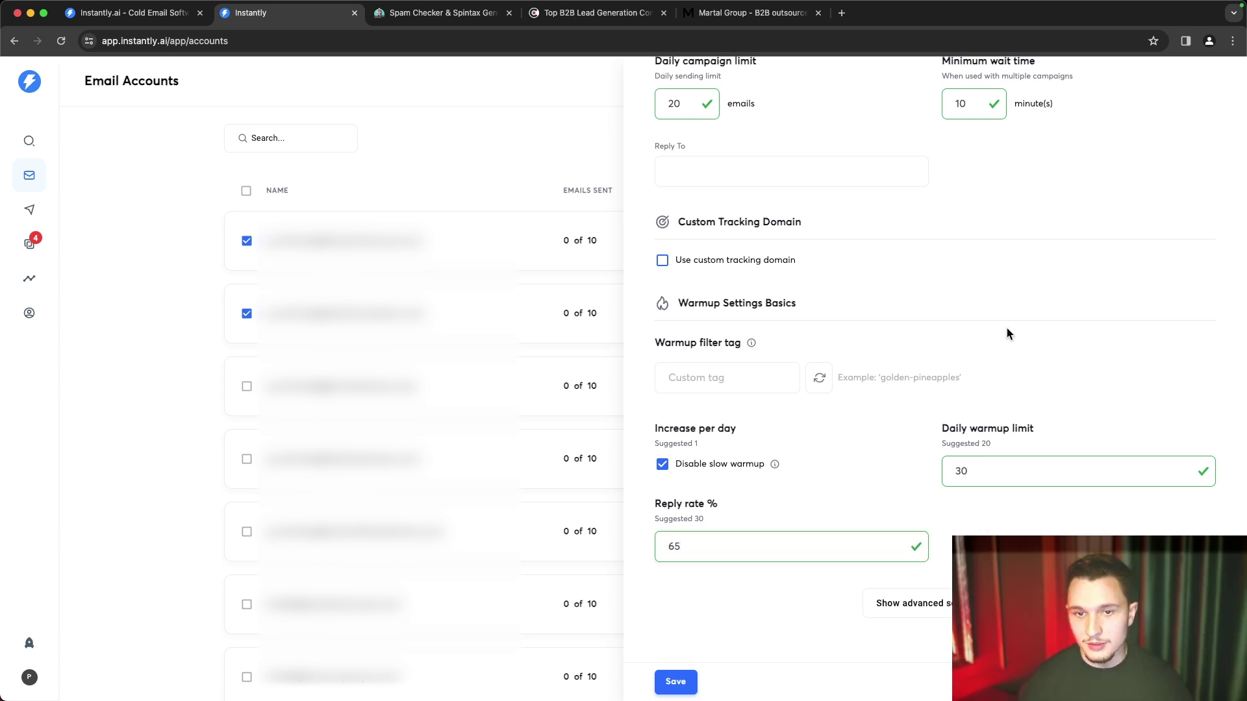
scroll(854, 359, "up", 1)
scroll(838, 325, "down", 1)
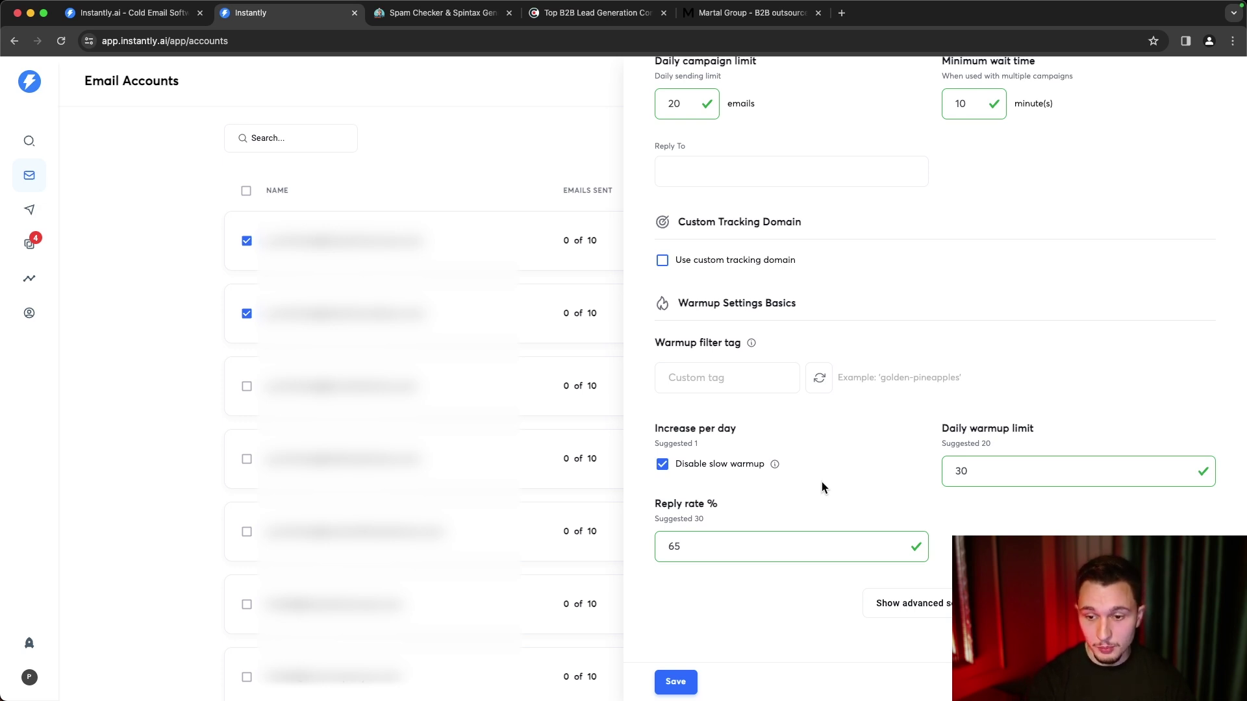
left_click(943, 605)
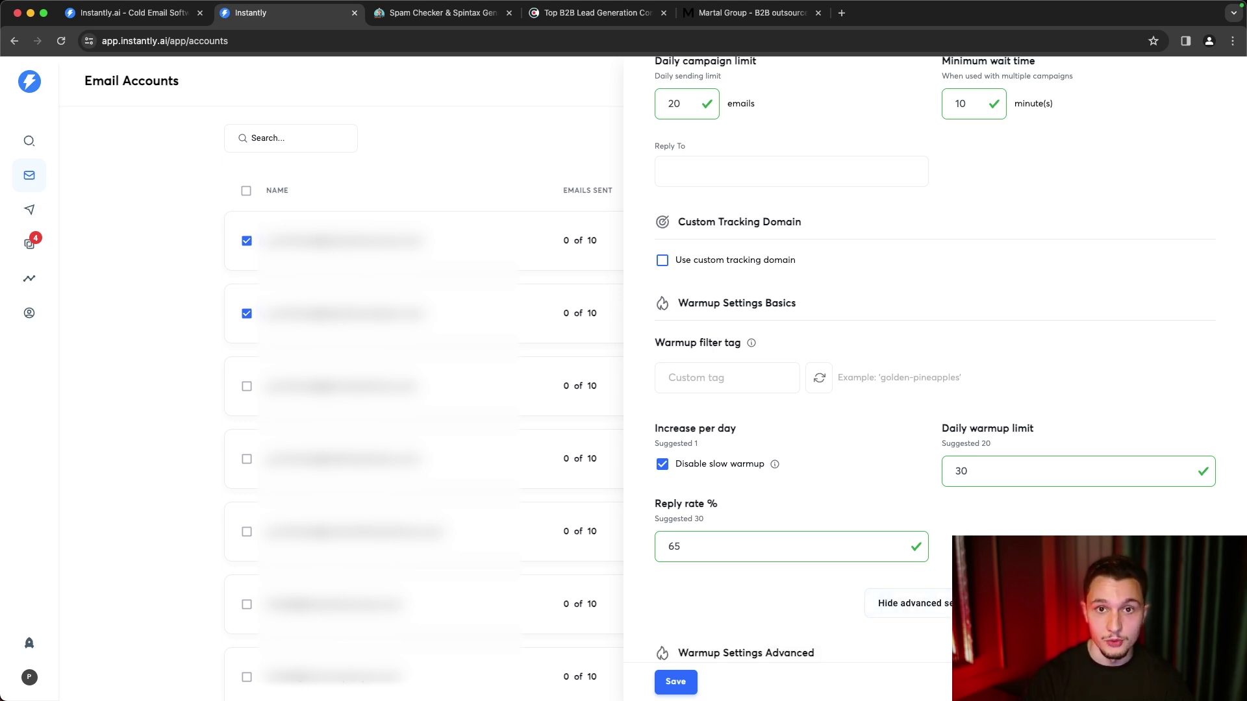
- Enable custom tracking domain warming and read emulation, then save the warmup settings
scroll(935, 390, "down", 5)
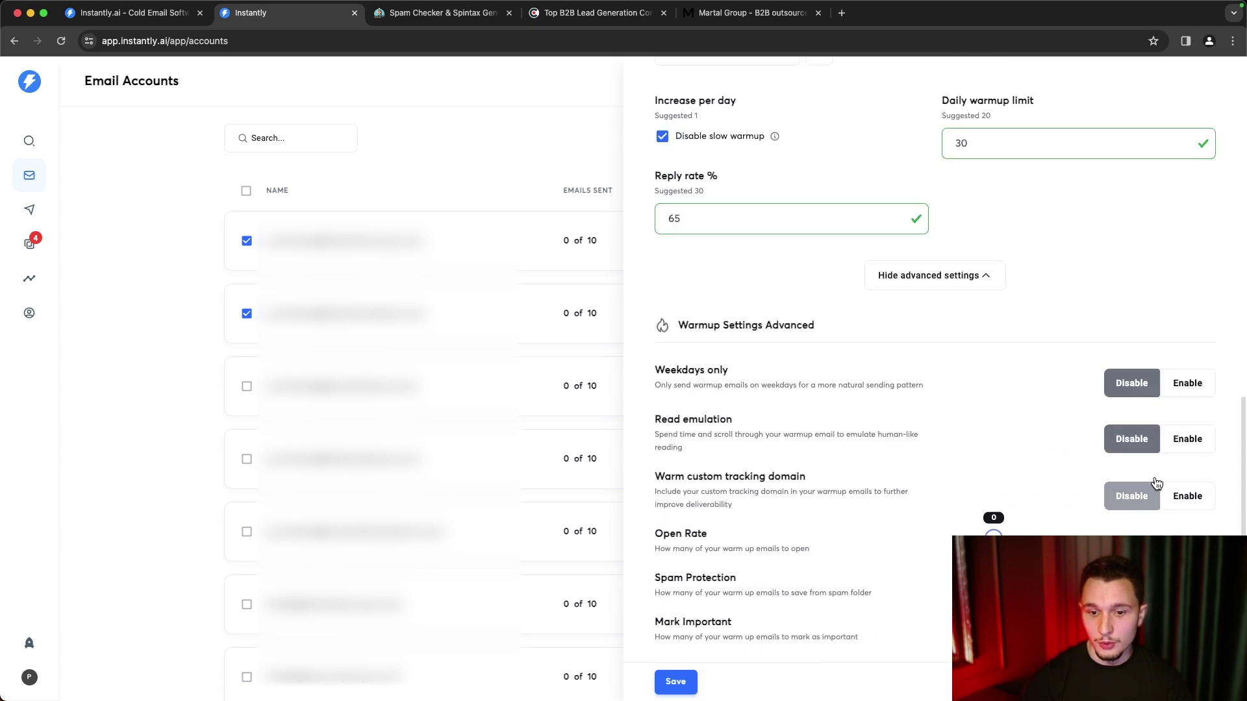
left_click(1182, 501)
left_click(1186, 444)
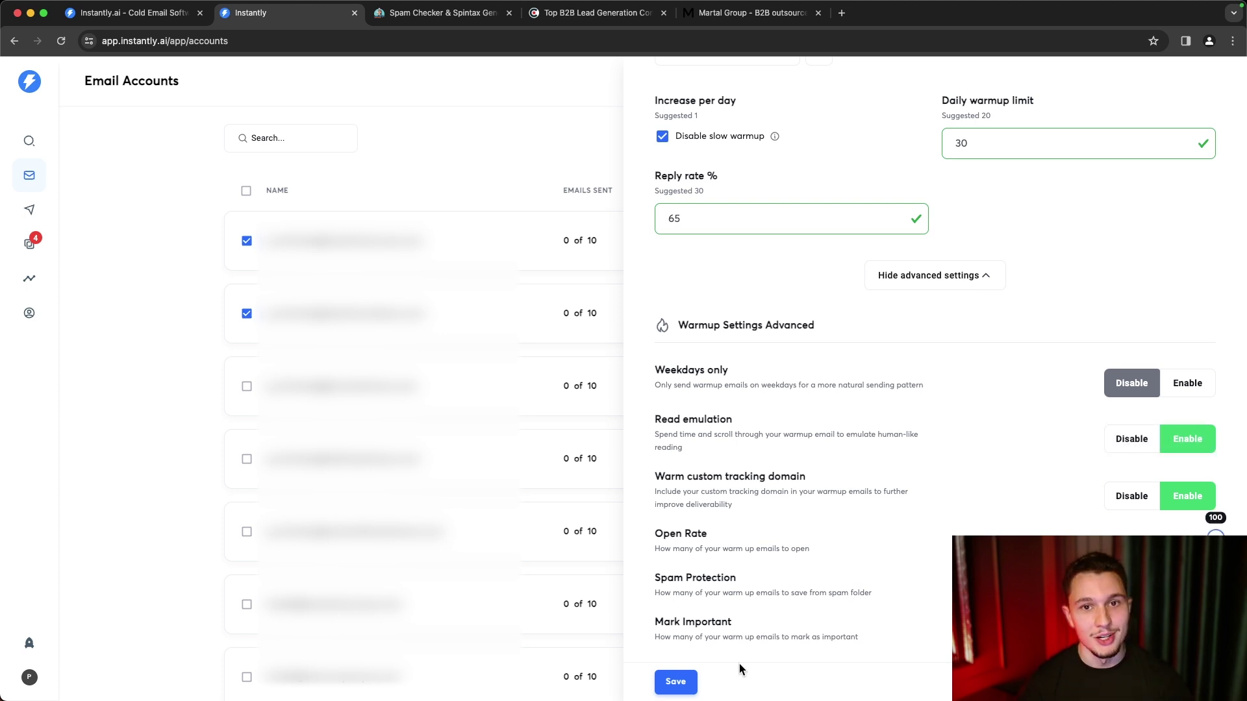
left_click(103, 351)
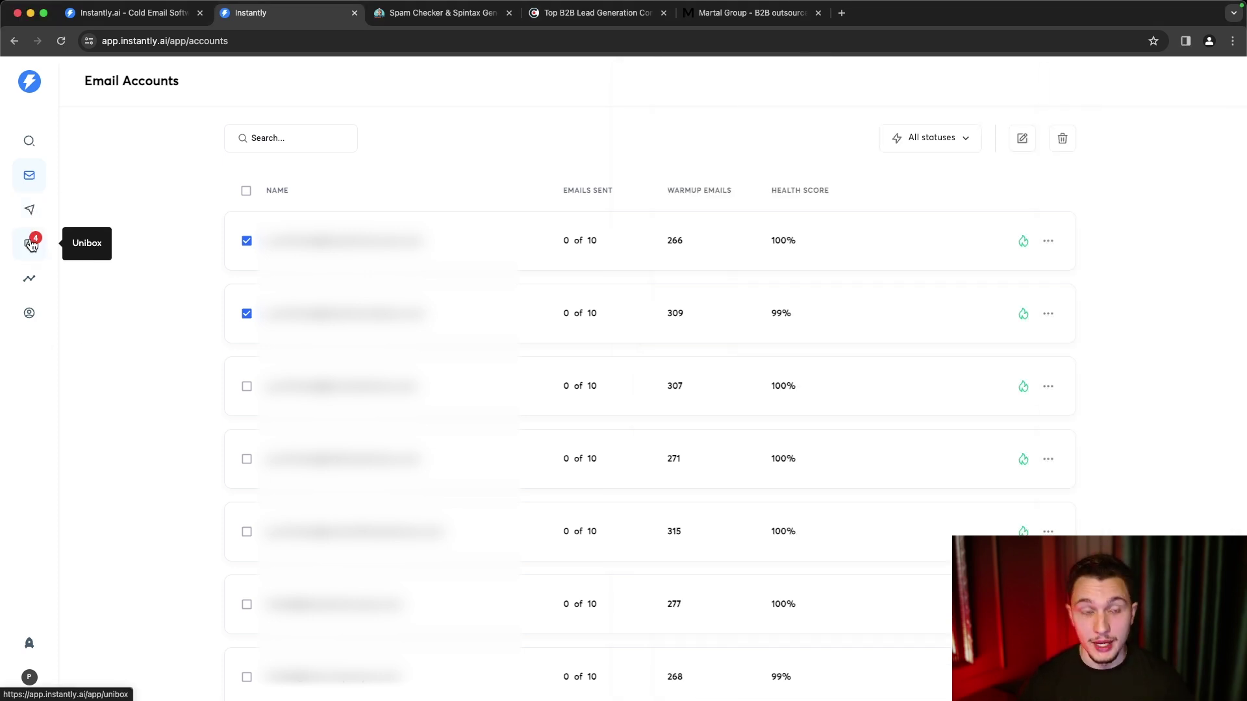
- Go to Unibox and open a lead's email conversation from the Primary inbox
left_click(31, 245)
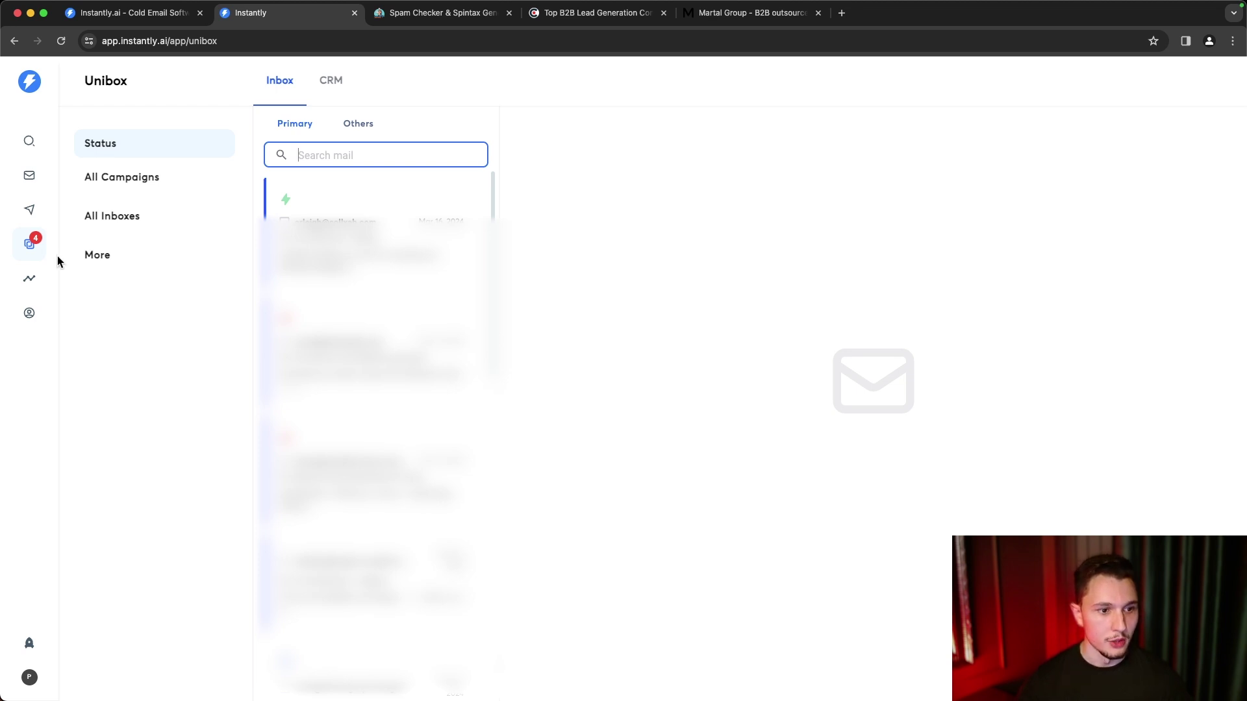
scroll(402, 504, "down", 3)
left_click(398, 580)
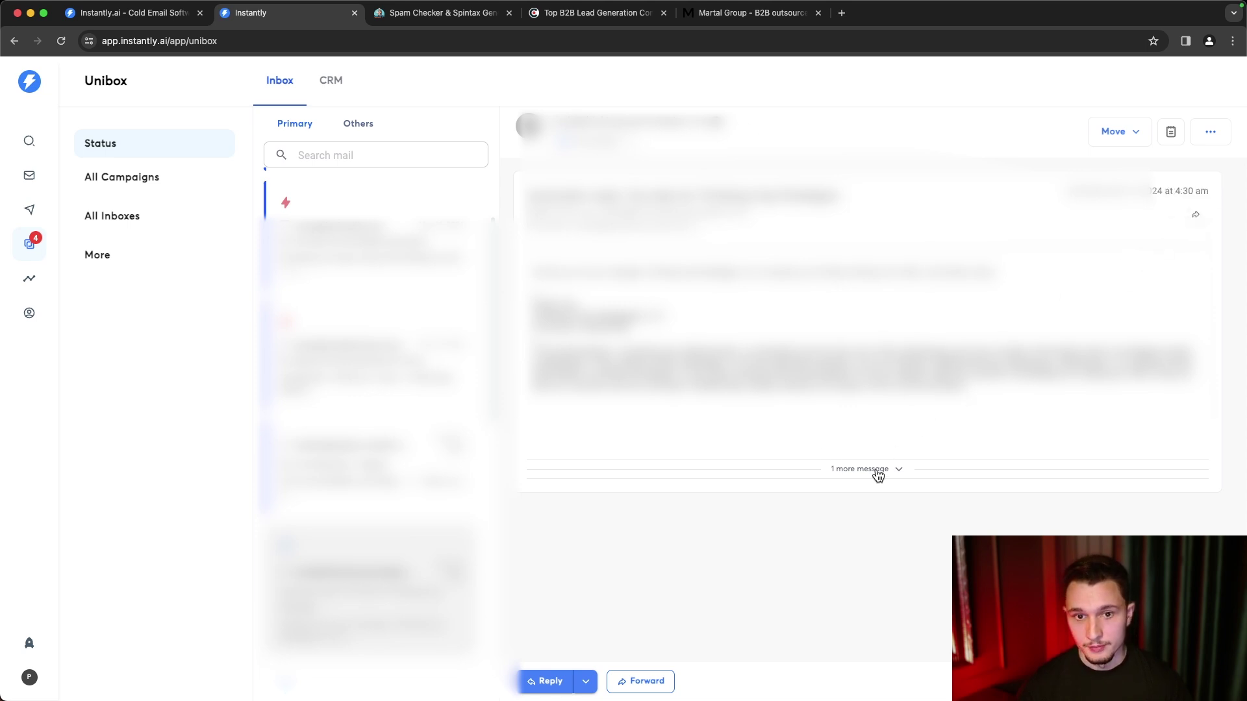
left_click_drag(877, 473, 791, 510)
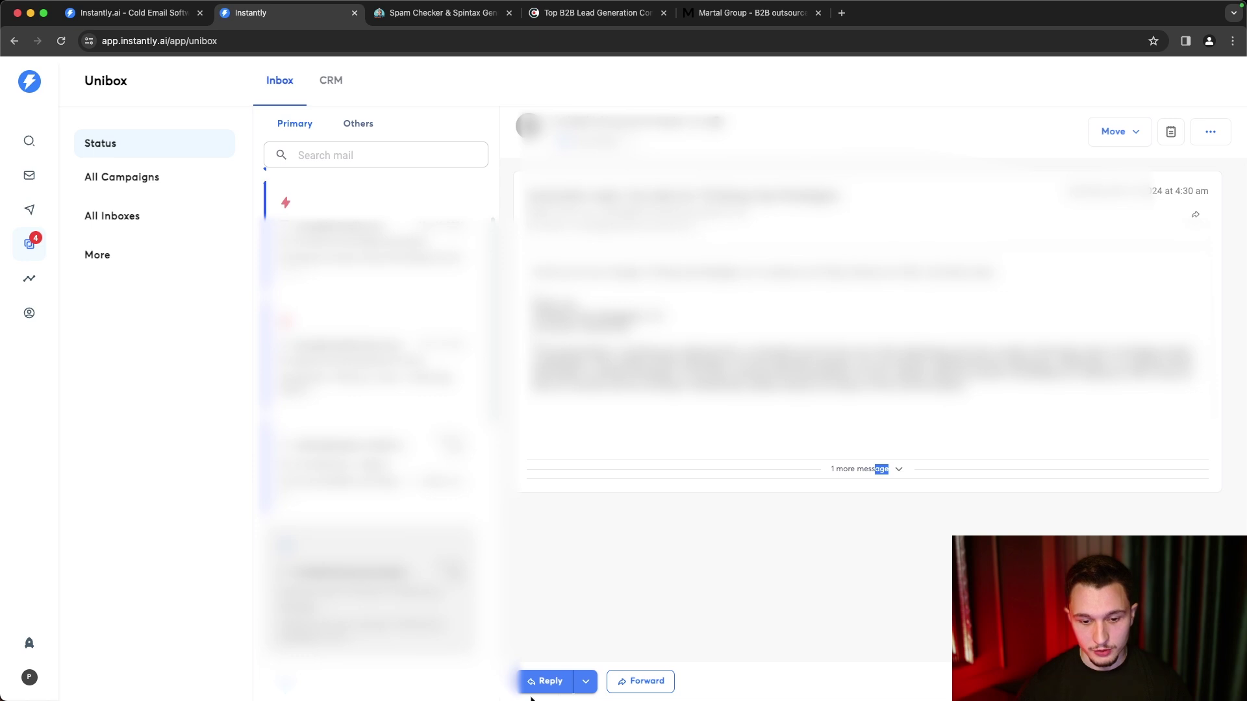
- Draft a Reply All saying 'Thanks' with a follow-up reminder if there's no reply in 1 week
left_click(584, 683)
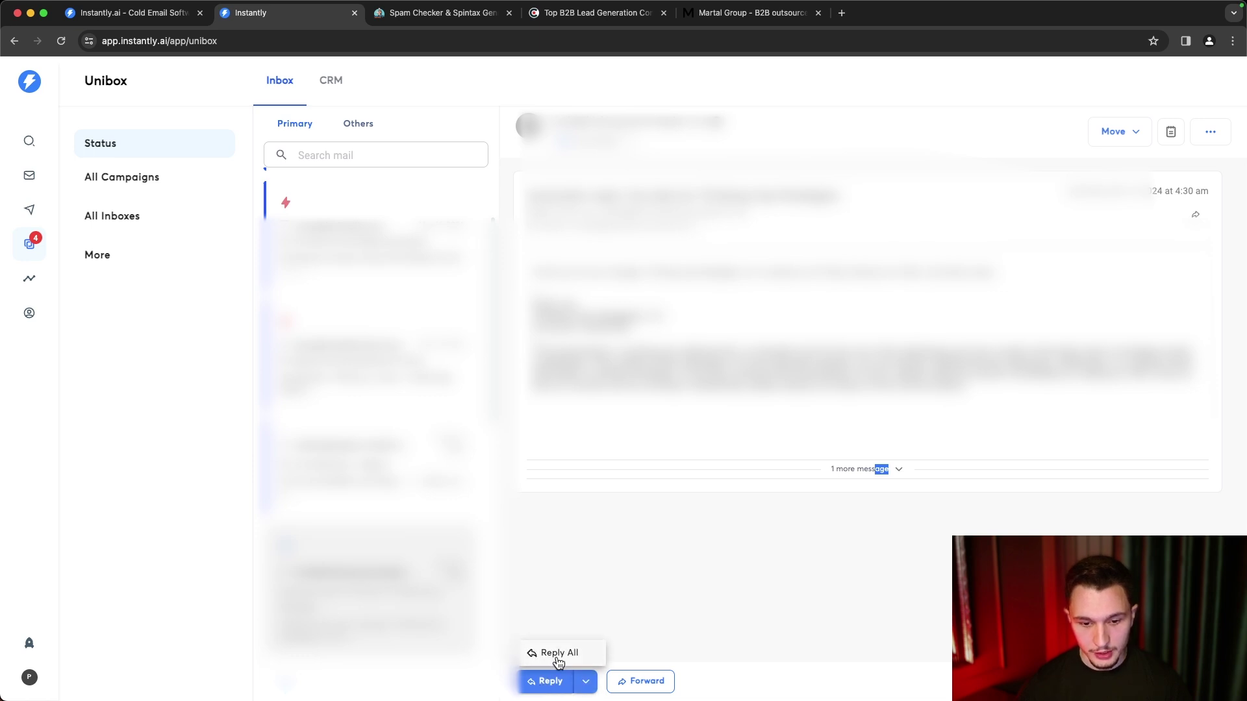
left_click(557, 652)
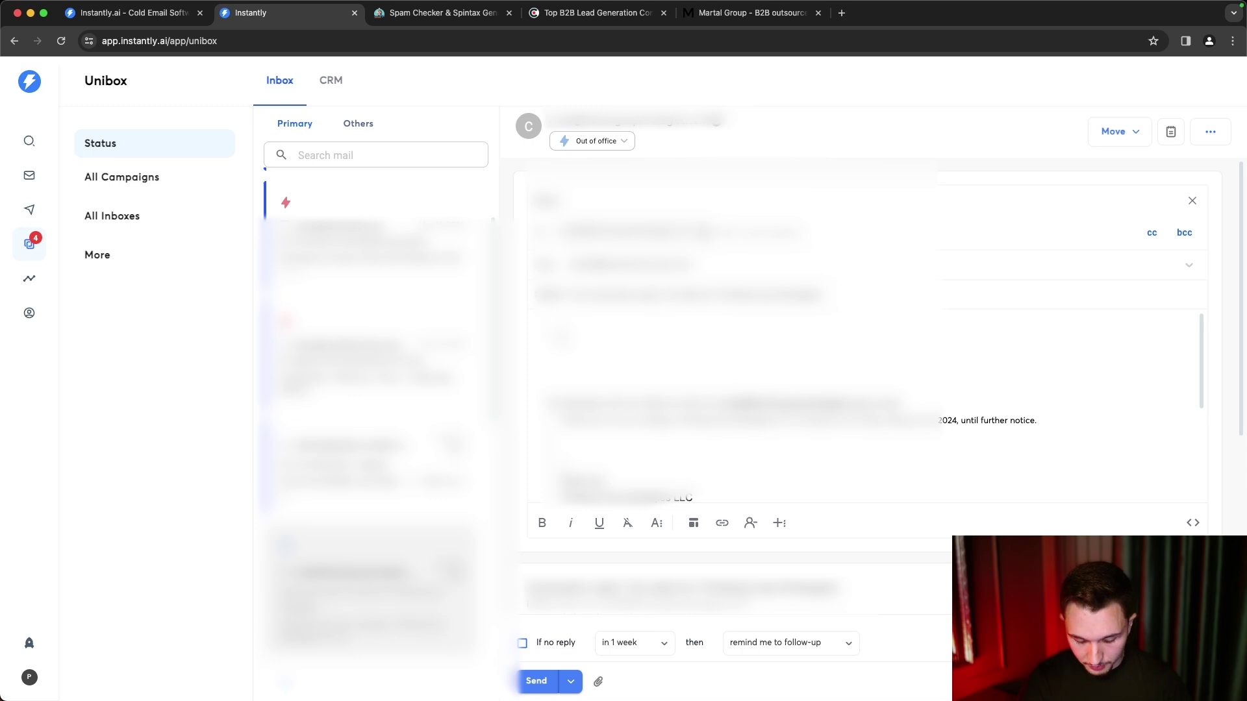
type("Thanks")
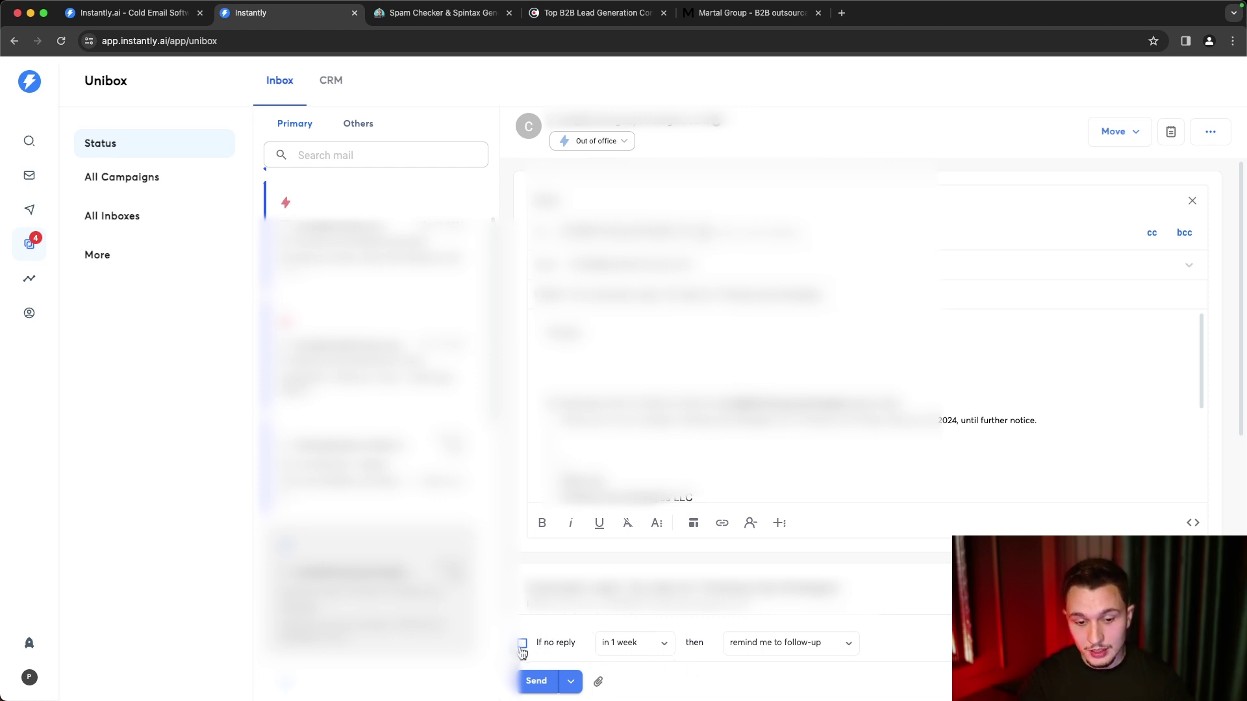
left_click(522, 645)
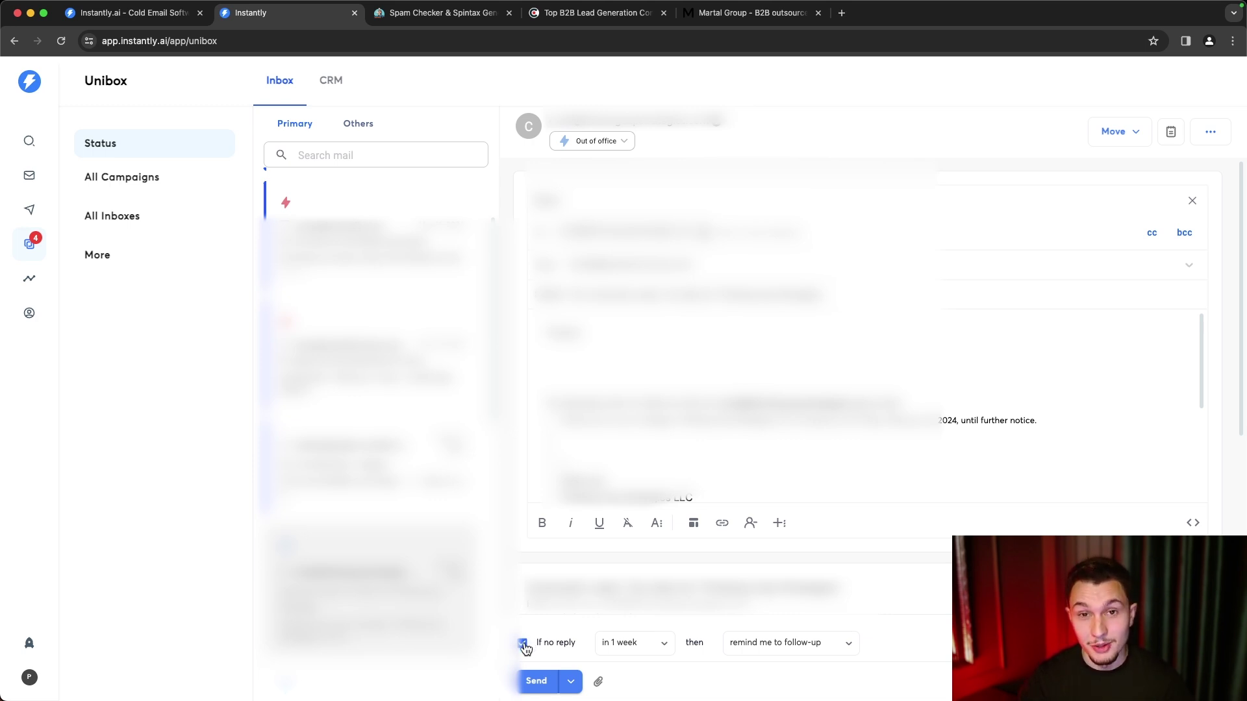
left_click(522, 645)
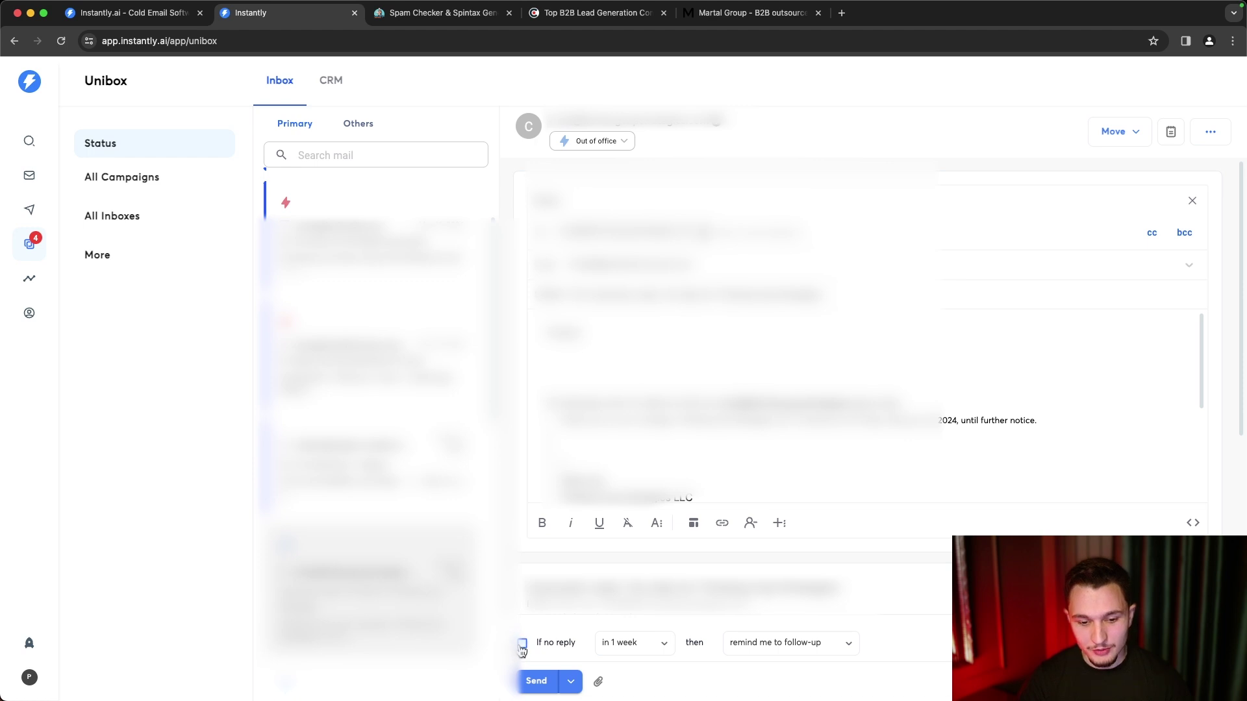
left_click(522, 646)
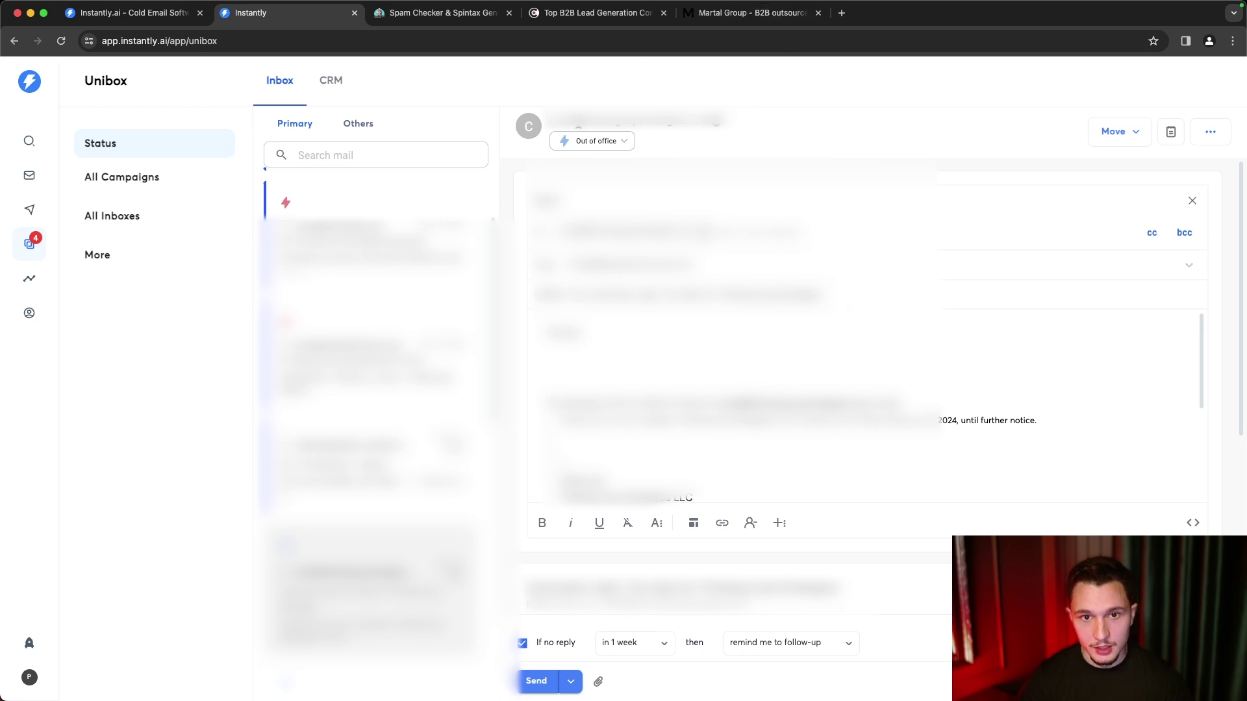
left_click(623, 142)
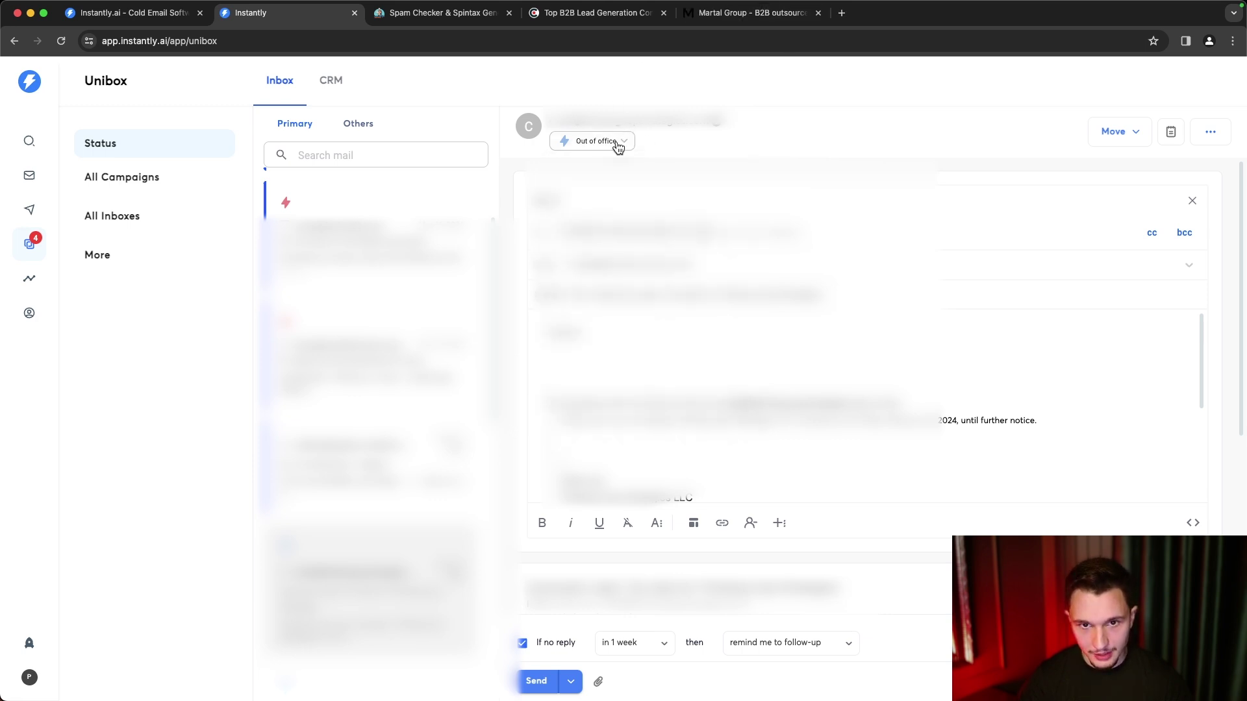
- Close the status list with the lead still Out of office and show the Move options
scroll(607, 389, "down", 3)
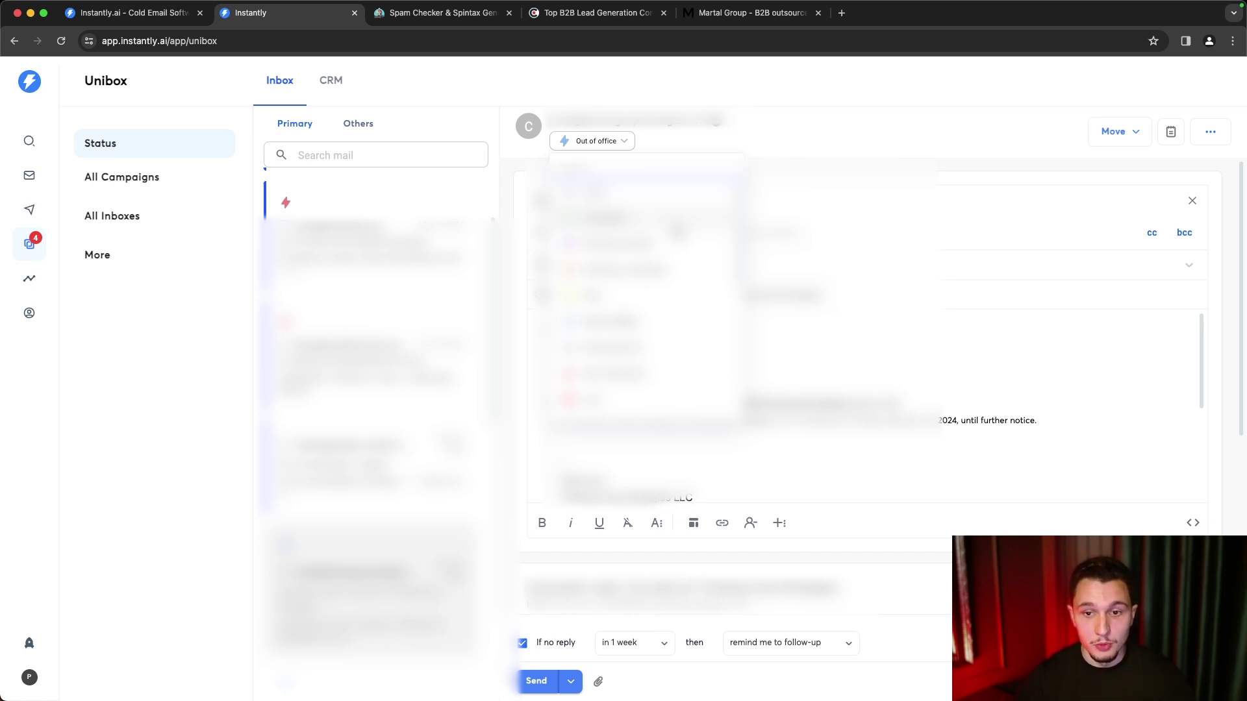
left_click(769, 173)
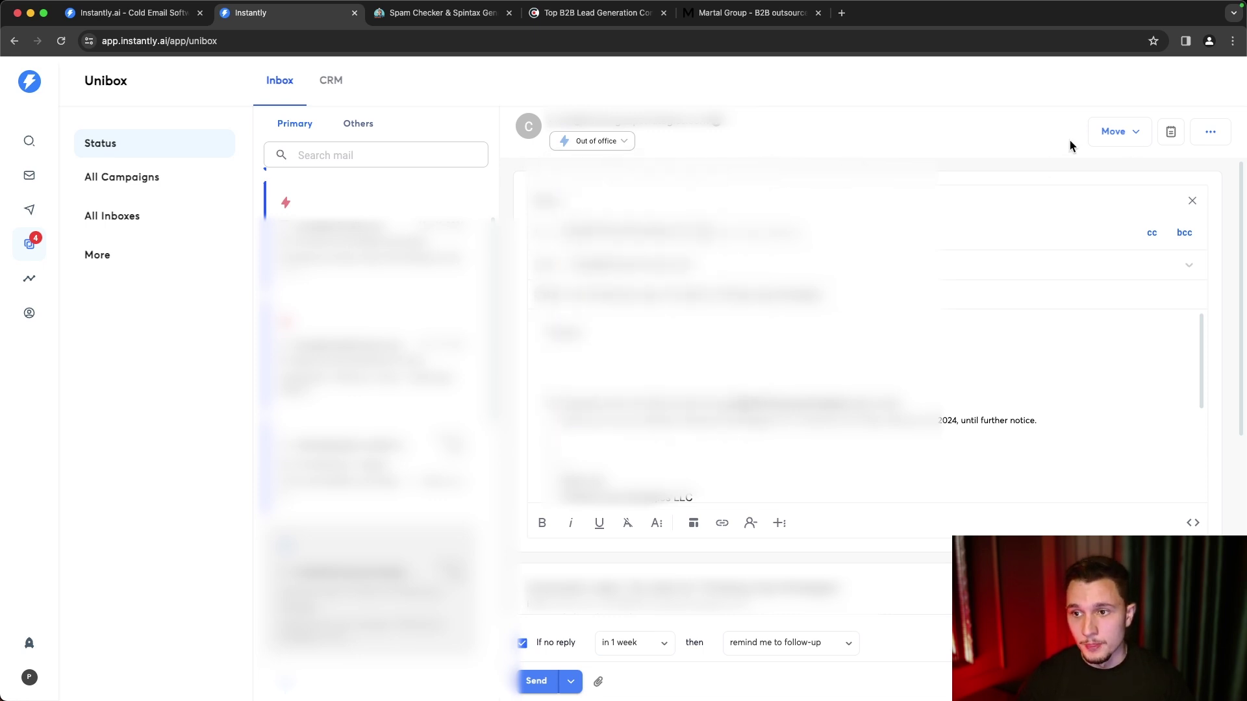
left_click(1135, 140)
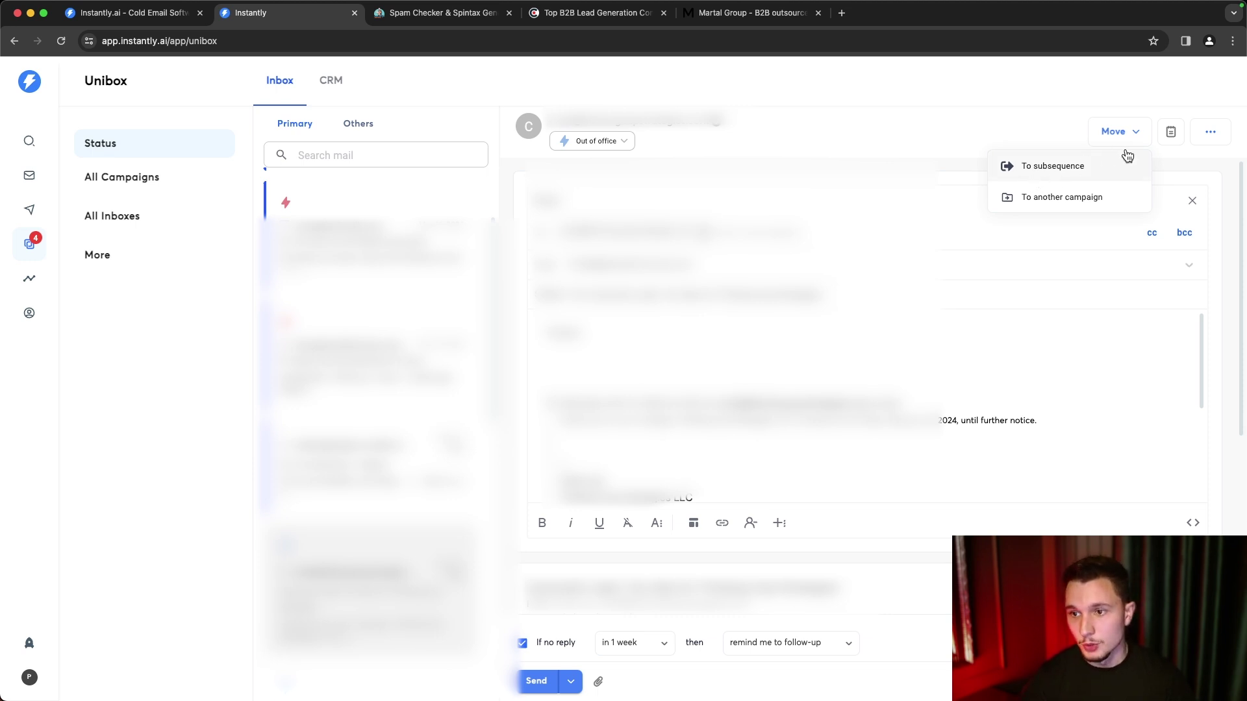
left_click(1179, 147)
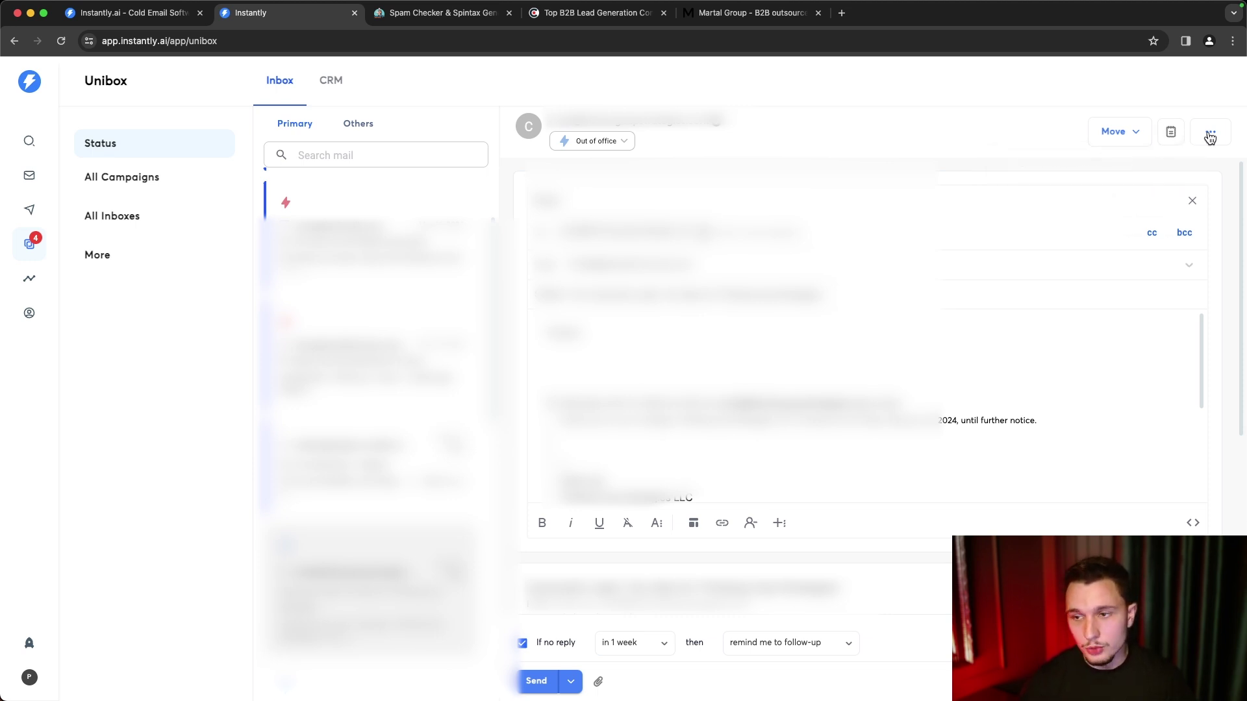
left_click(1209, 132)
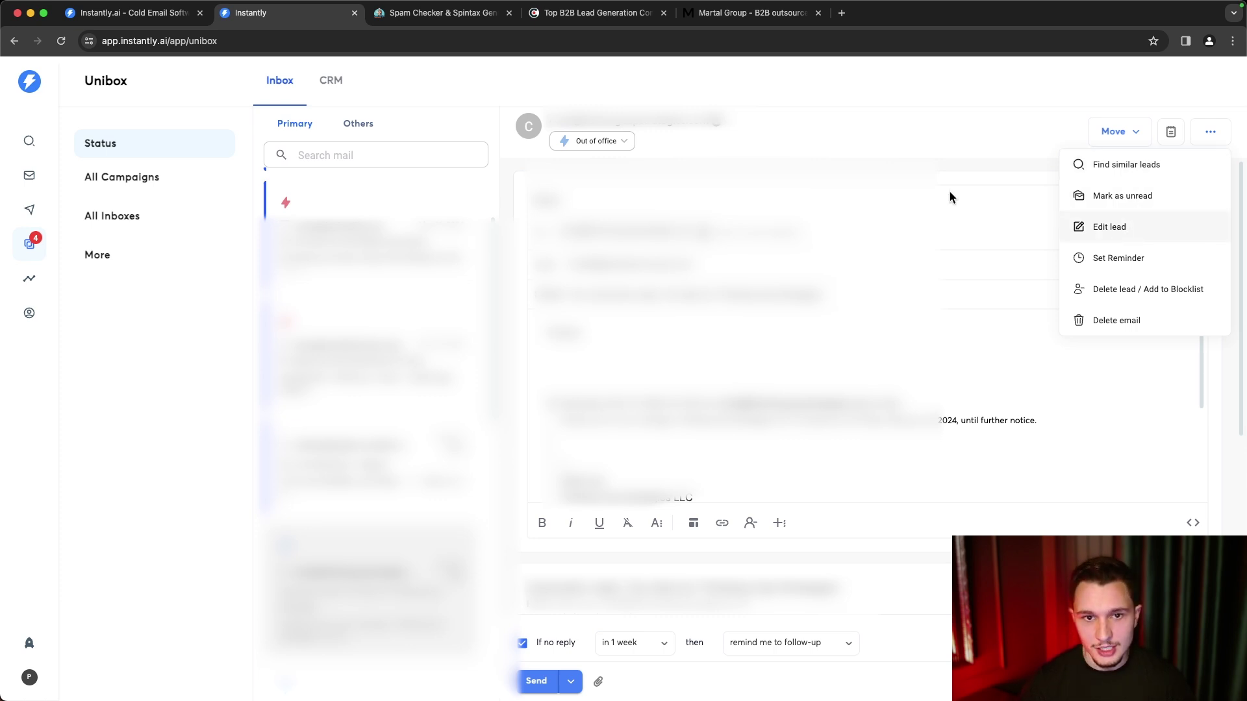
left_click(717, 128)
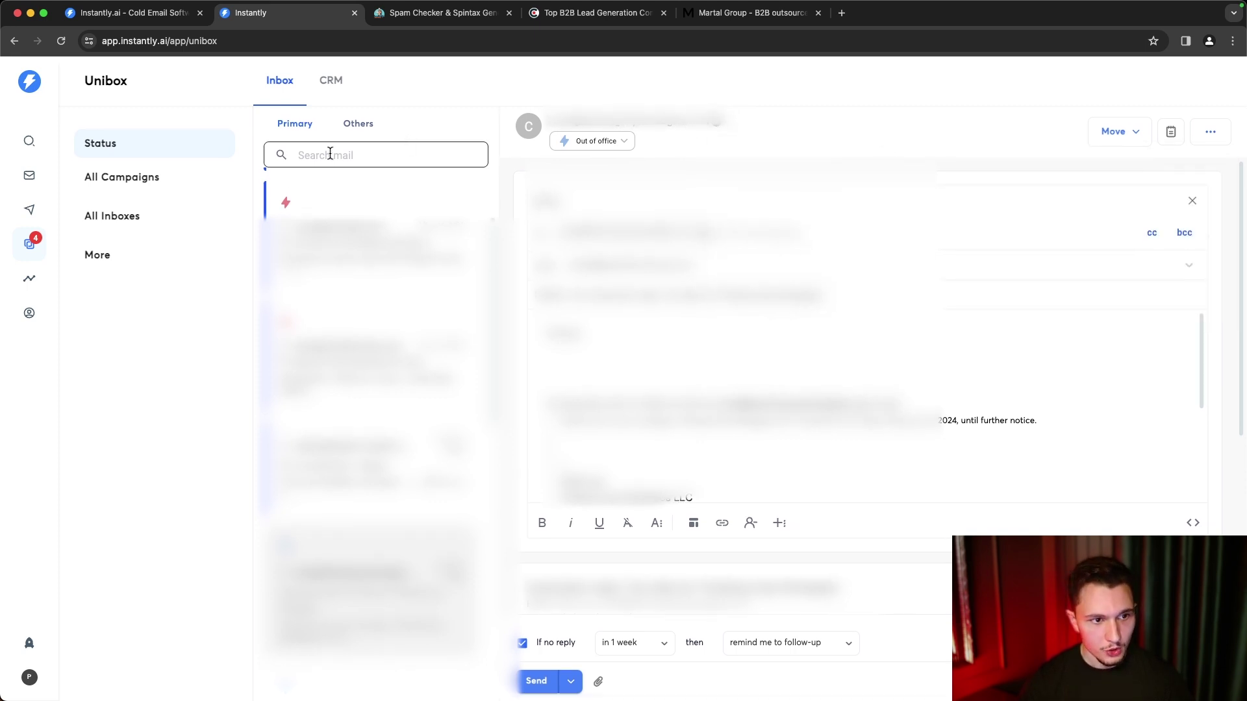
- Review the CRM pipeline (25 opportunities, $7,984), return to the inbox, then go to Campaigns
left_click(332, 84)
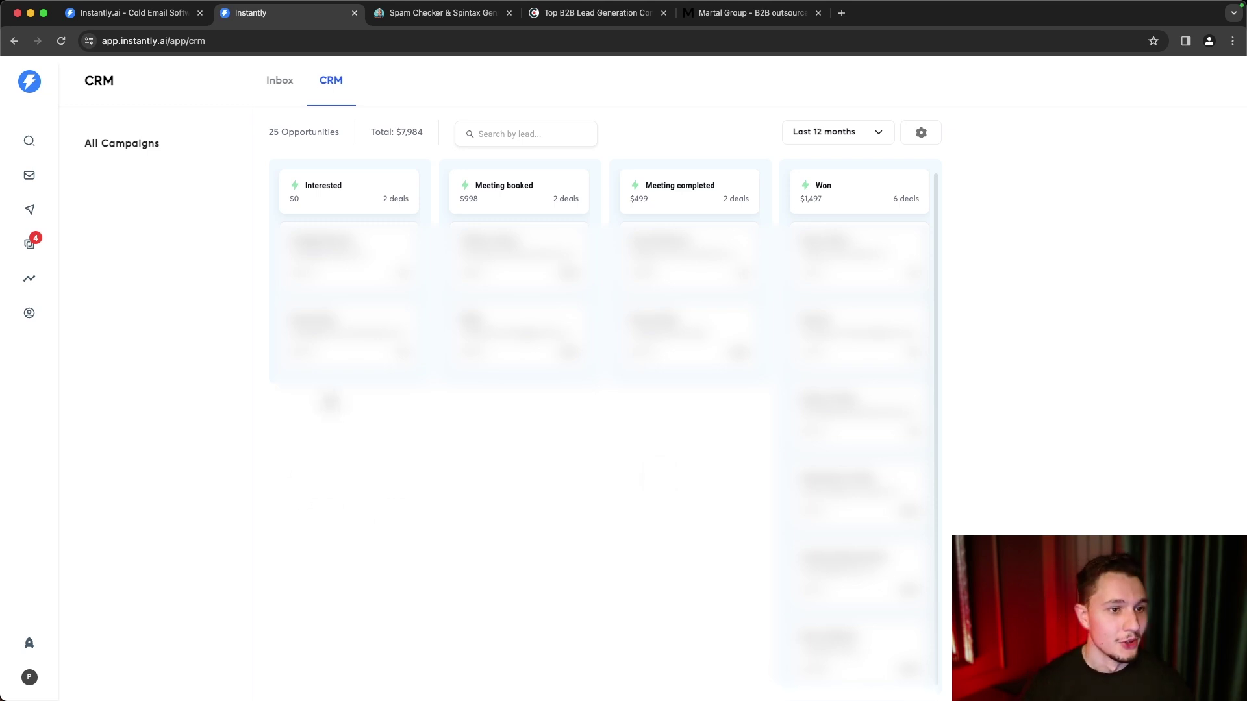
left_click(272, 90)
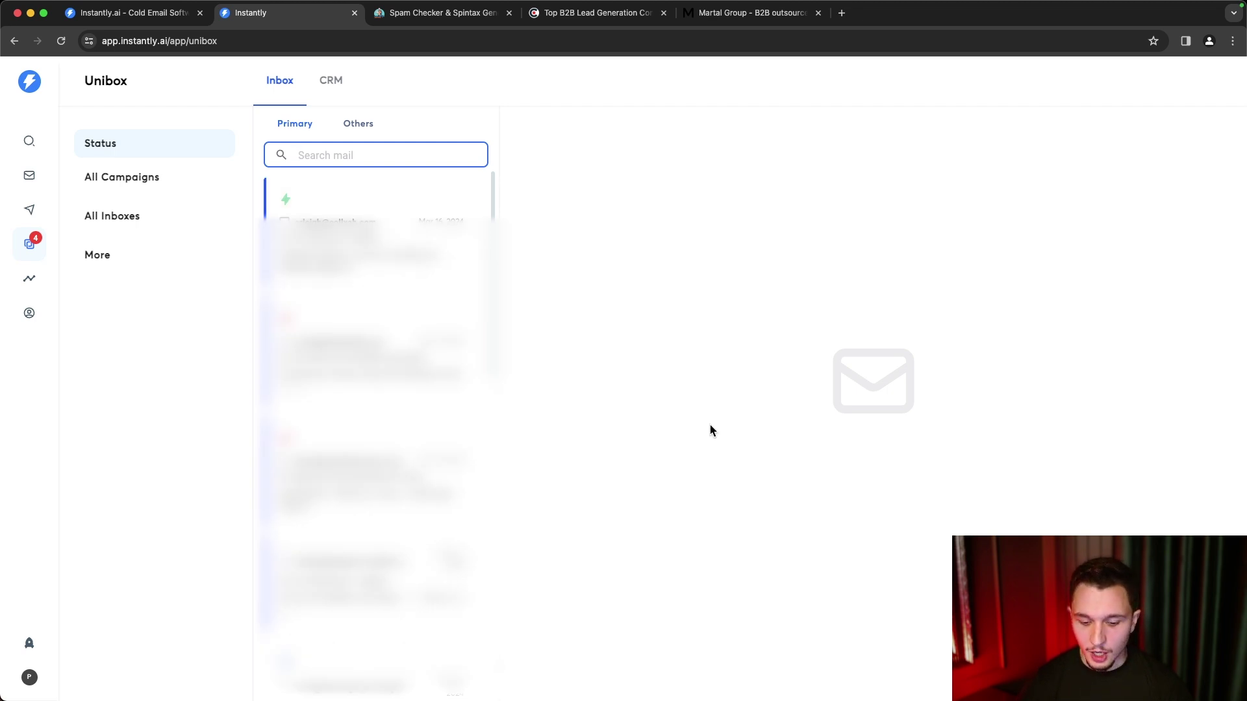
left_click(27, 209)
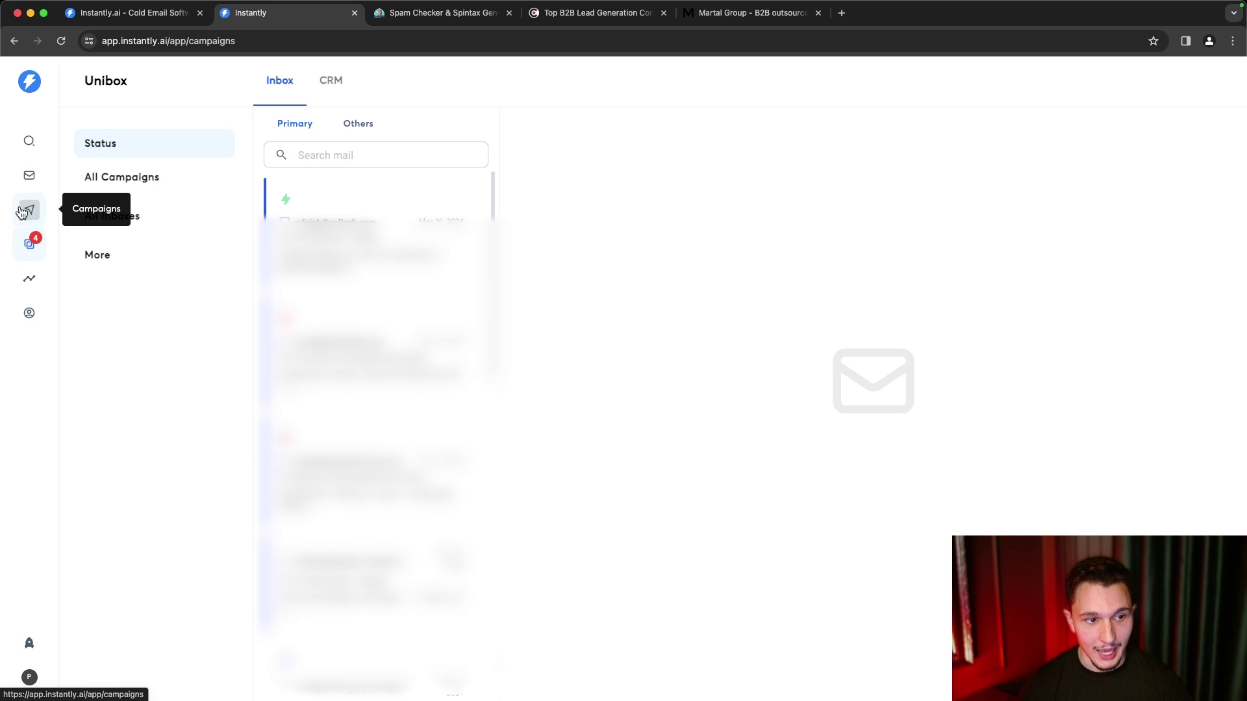
- In the first campaign's sequence, disable Step 1 variant B so only variant A sends
left_click(339, 238)
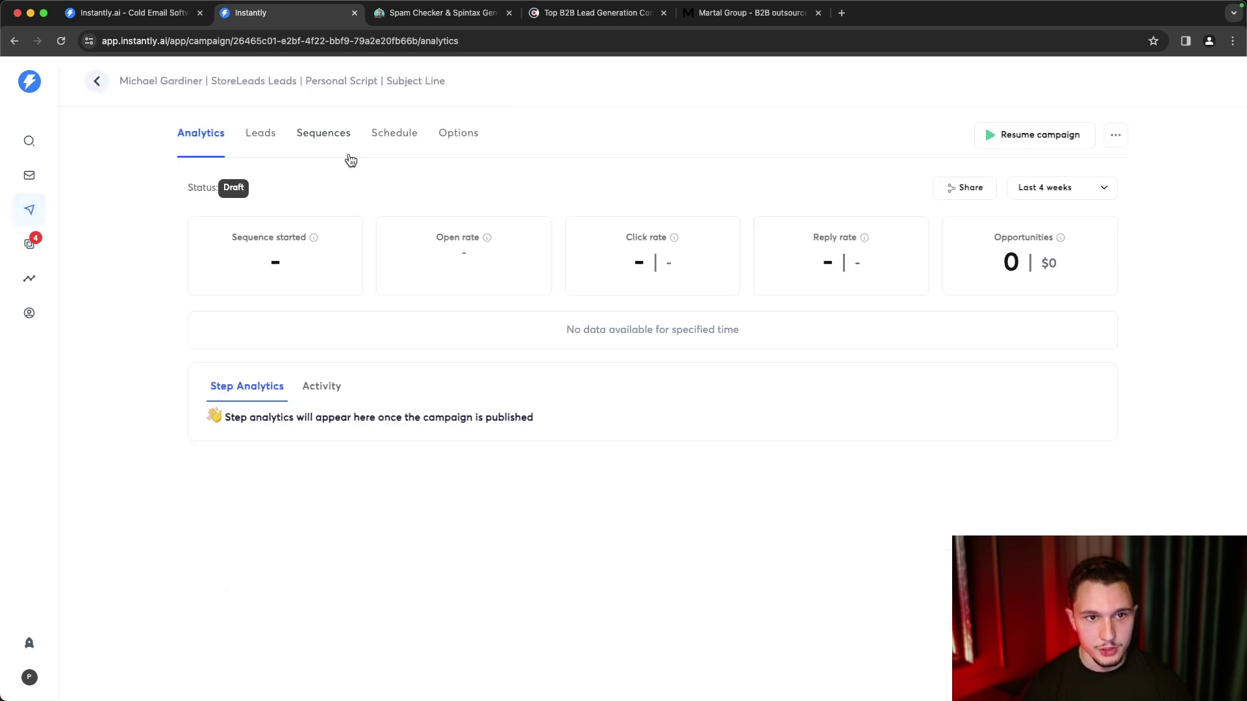
left_click(313, 138)
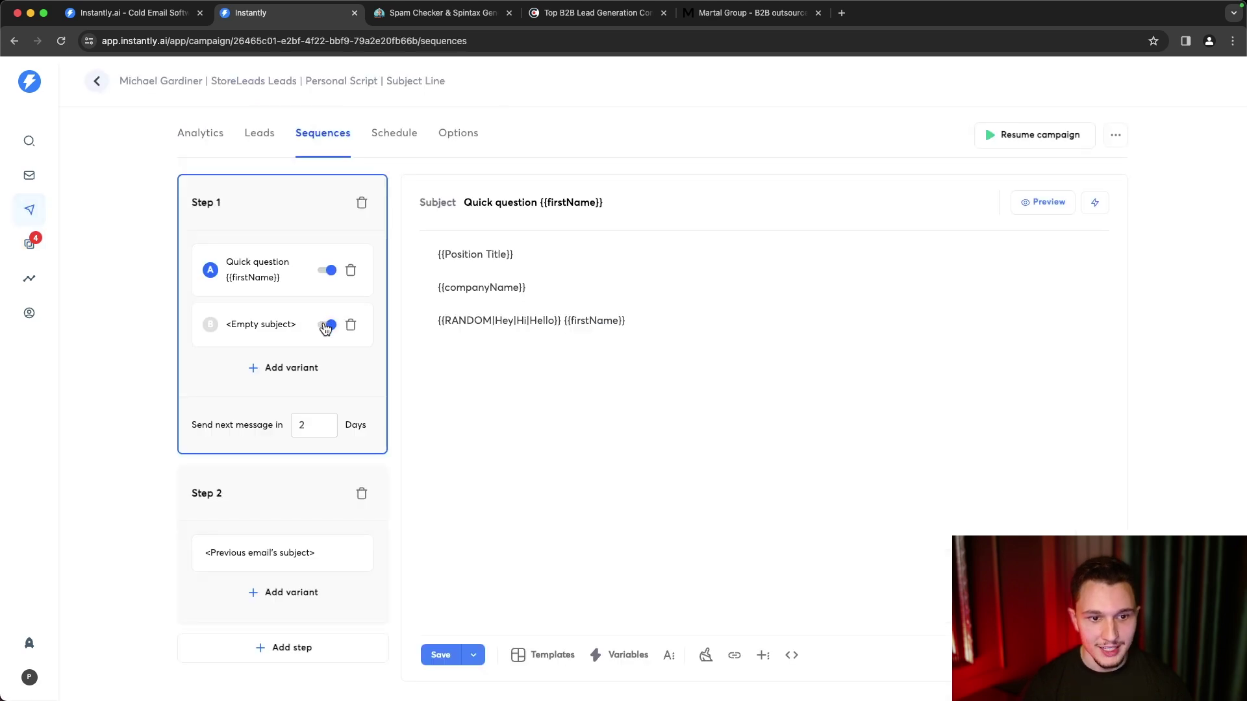
left_click(329, 325)
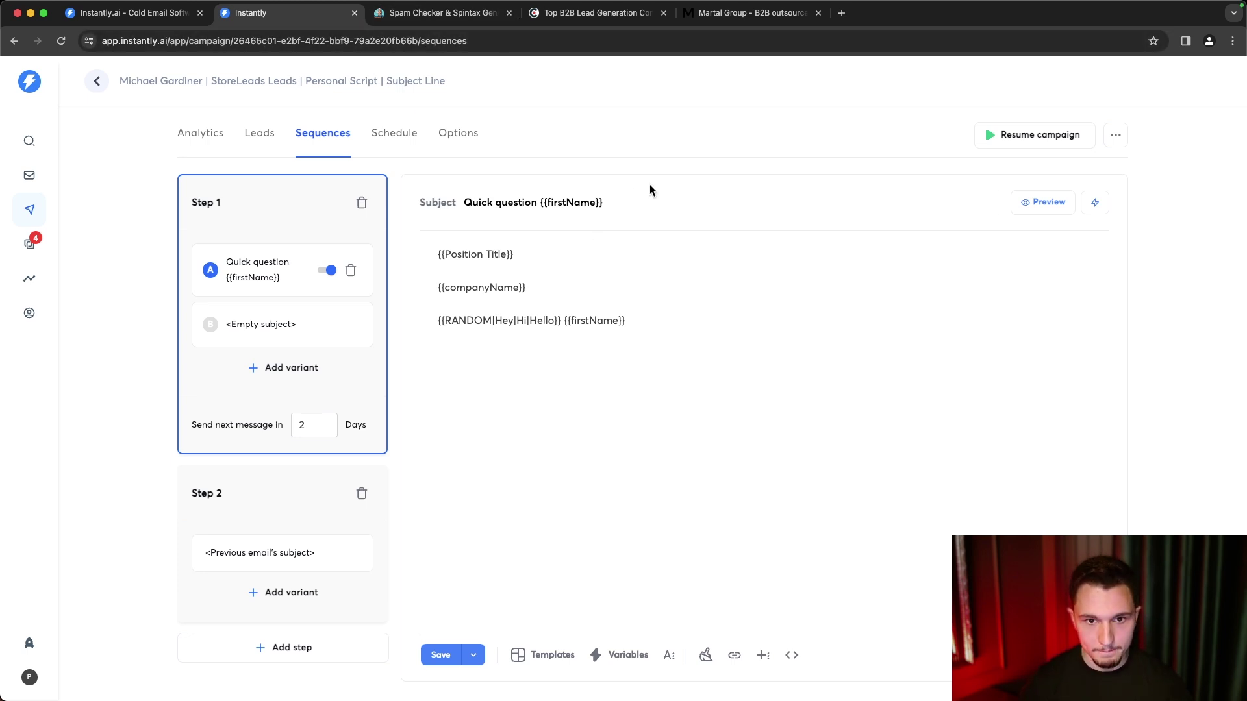
- Bring the blank note over the campaign, enlarge it, and type headings Domains, Emails, Lead Gen Tools
left_click_drag(1246, 195, 756, 133)
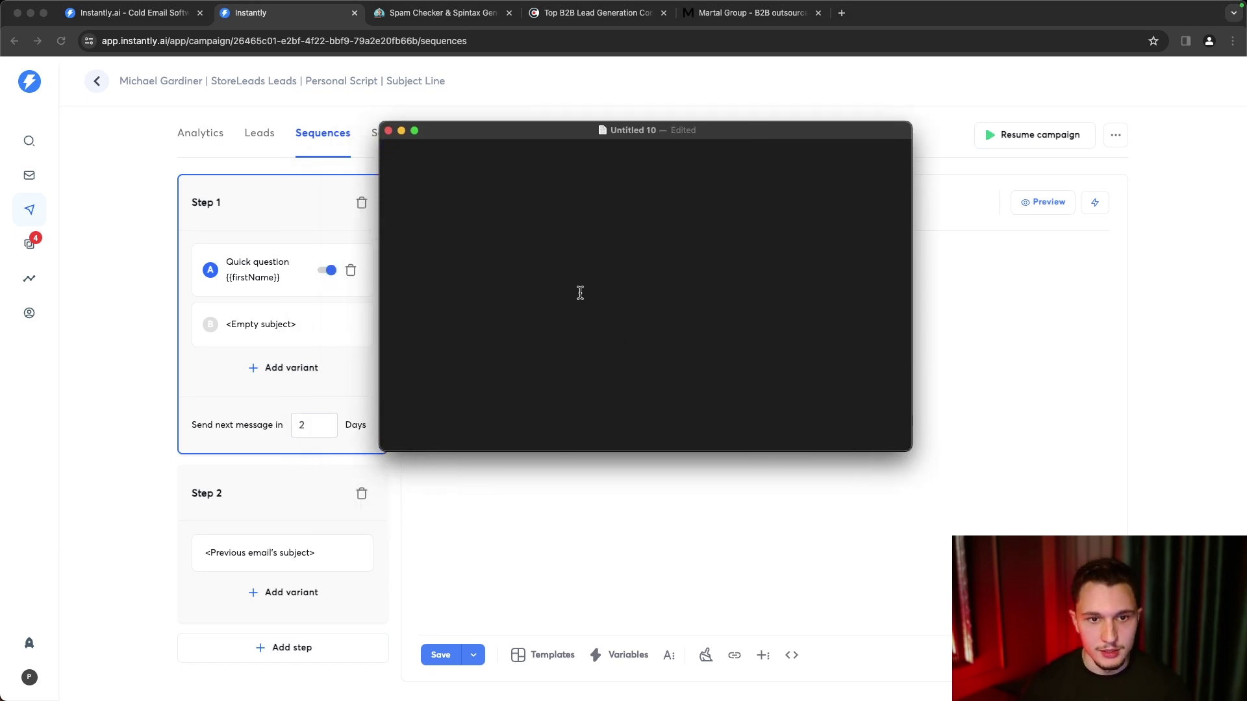
left_click_drag(649, 452, 648, 526)
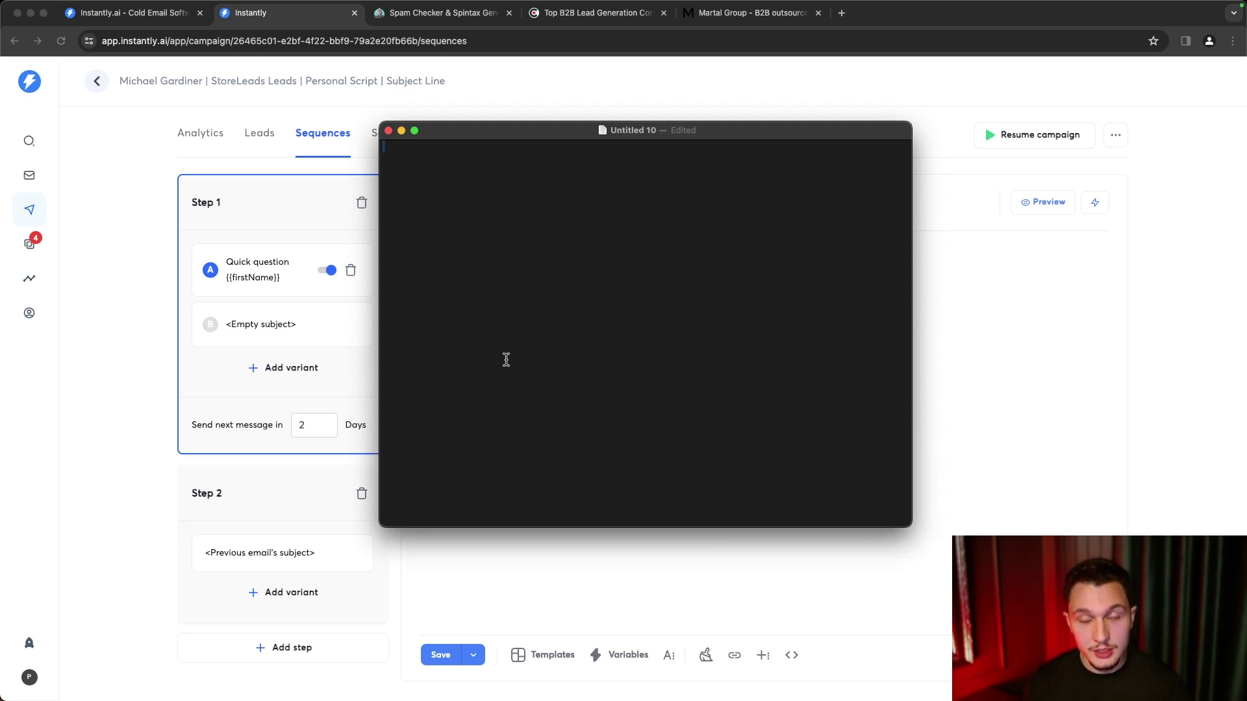
type("Domains")
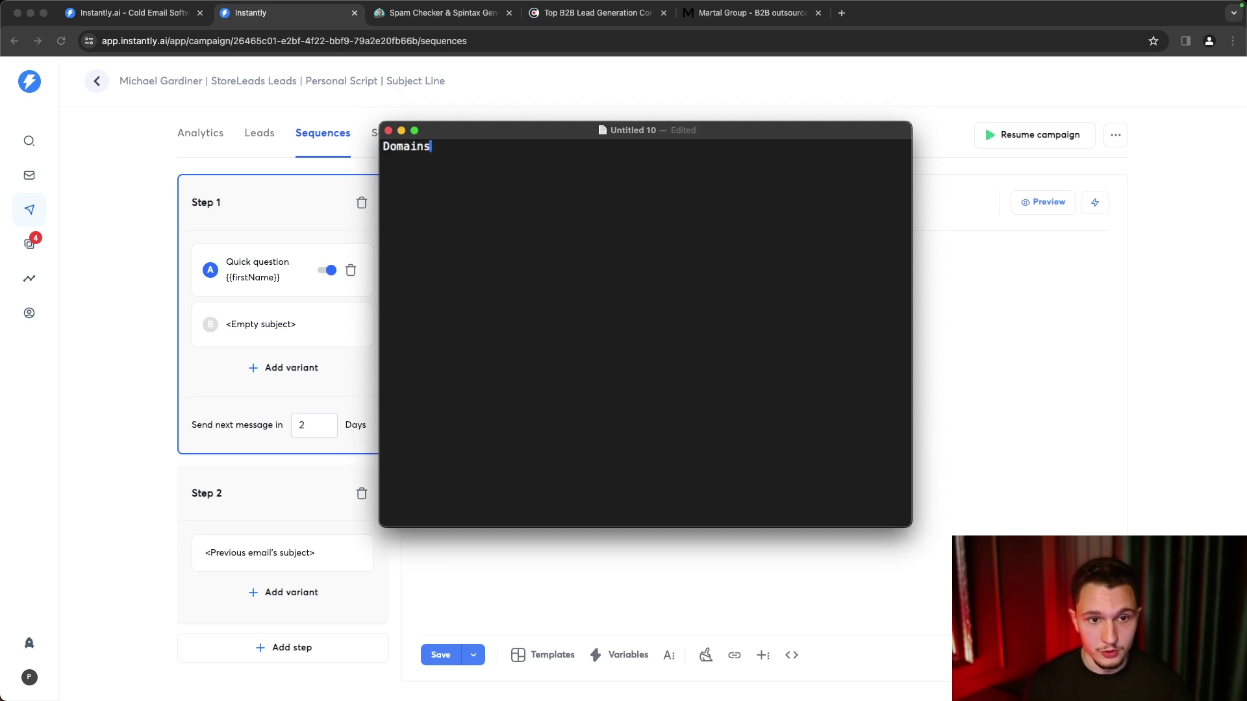
key("Return")
key("Return")
type("Emails")
key("Return")
key("Return")
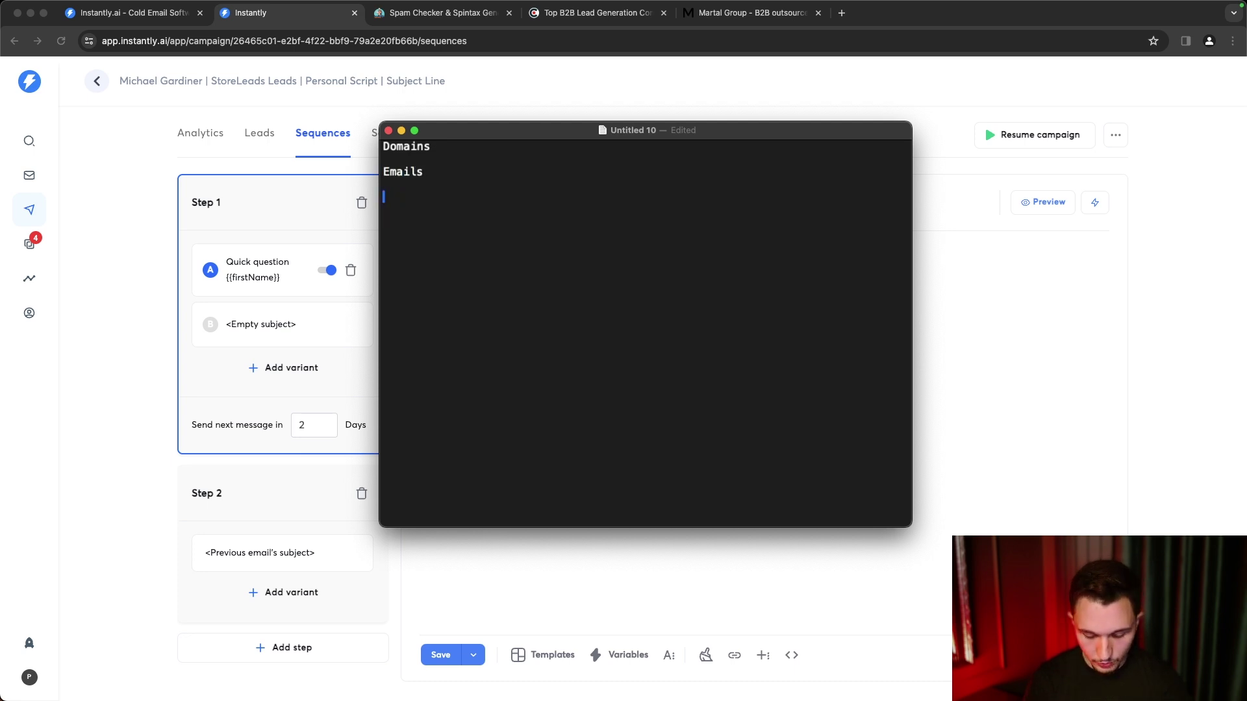
type("Lead Gen Tools")
key("Return")
key("Return")
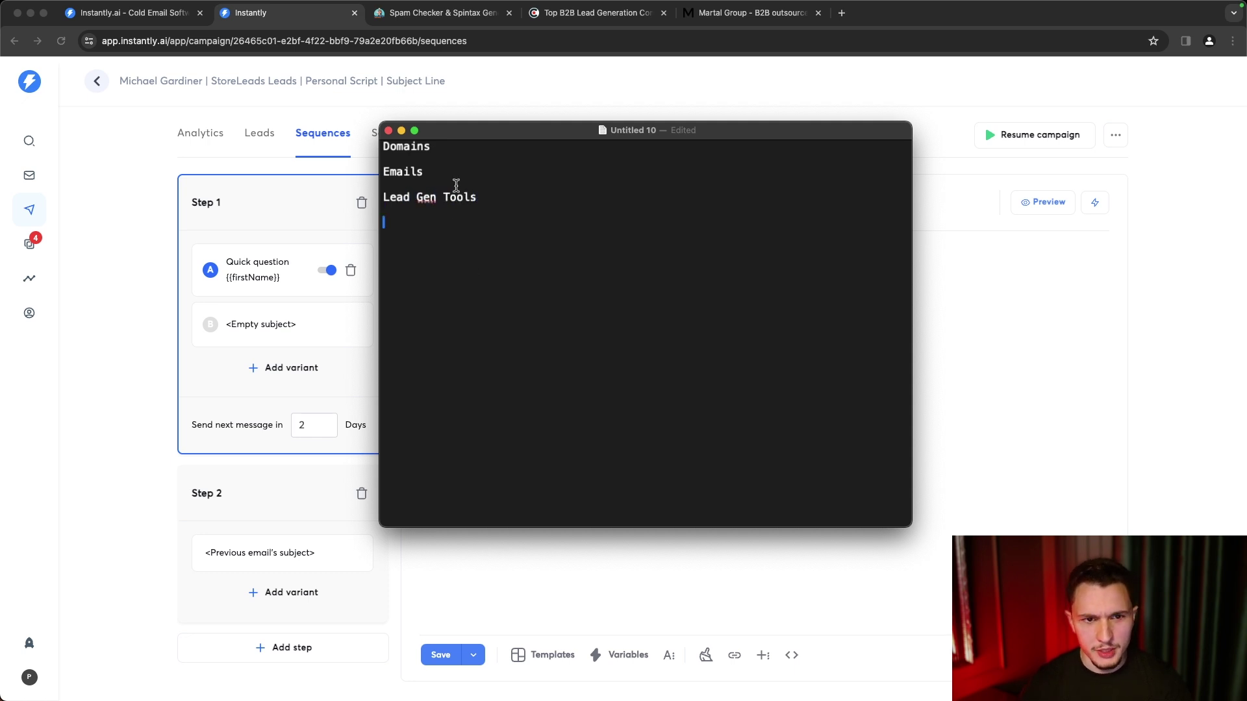
- List Google Domains (SquareSpace), GoDaddy, Cloudflare and PorkBun under Domains
left_click(459, 159)
key("Return")
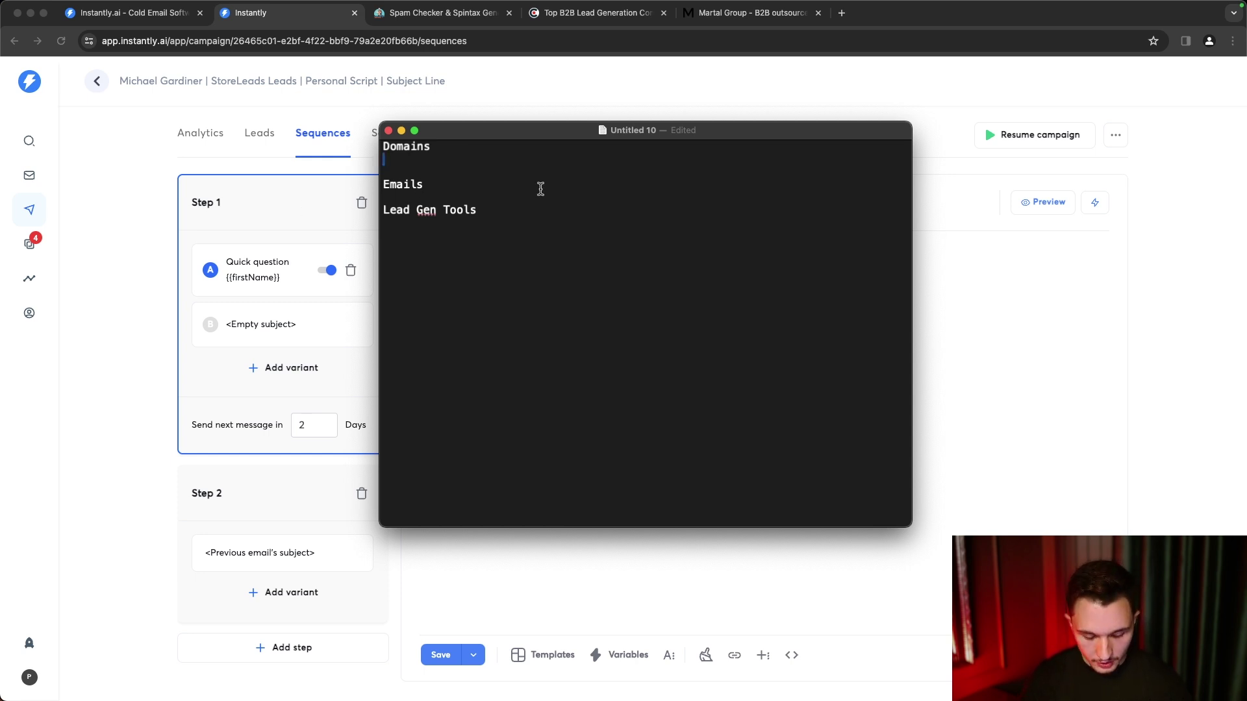
type("Google")
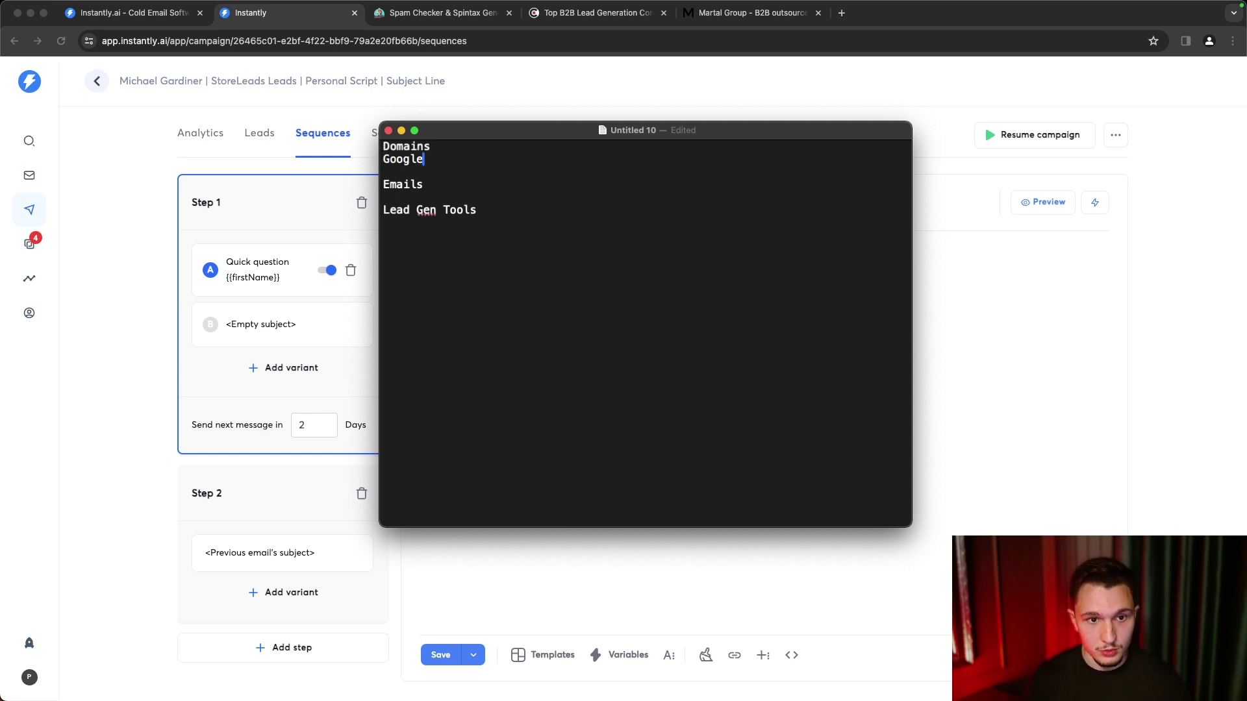
type(" Domains (SquareSpace)")
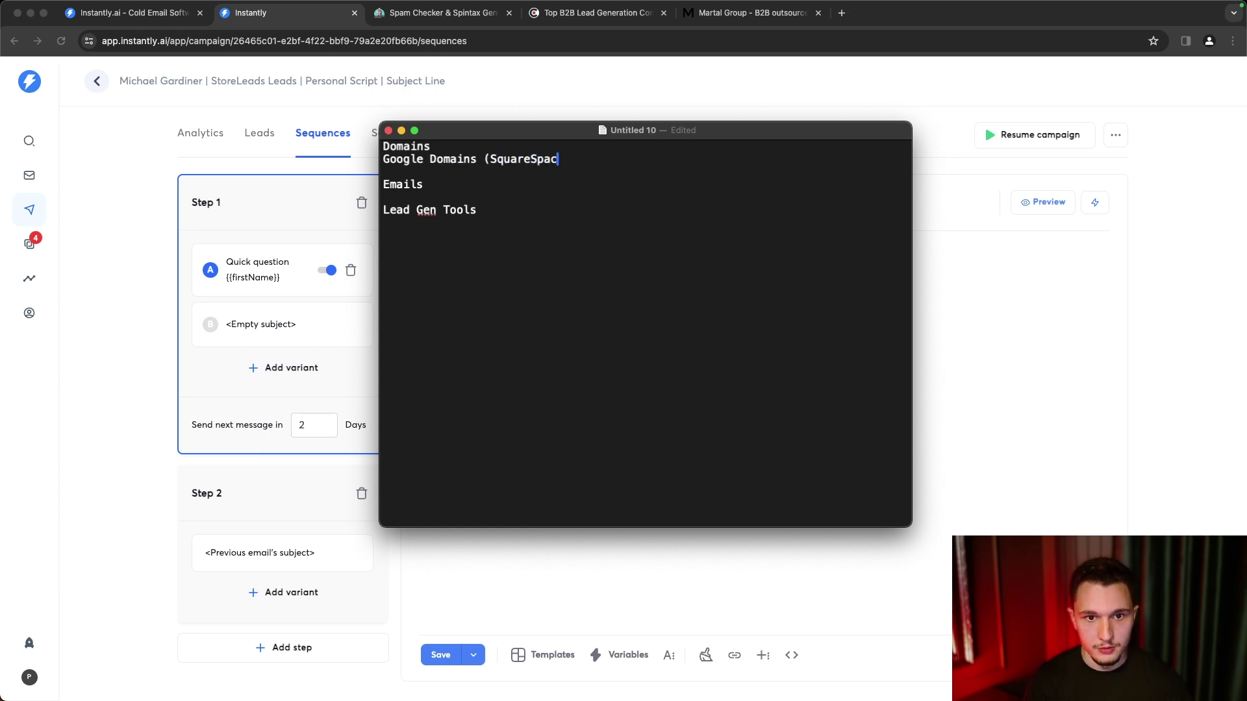
key("Return")
type("GoDaddy")
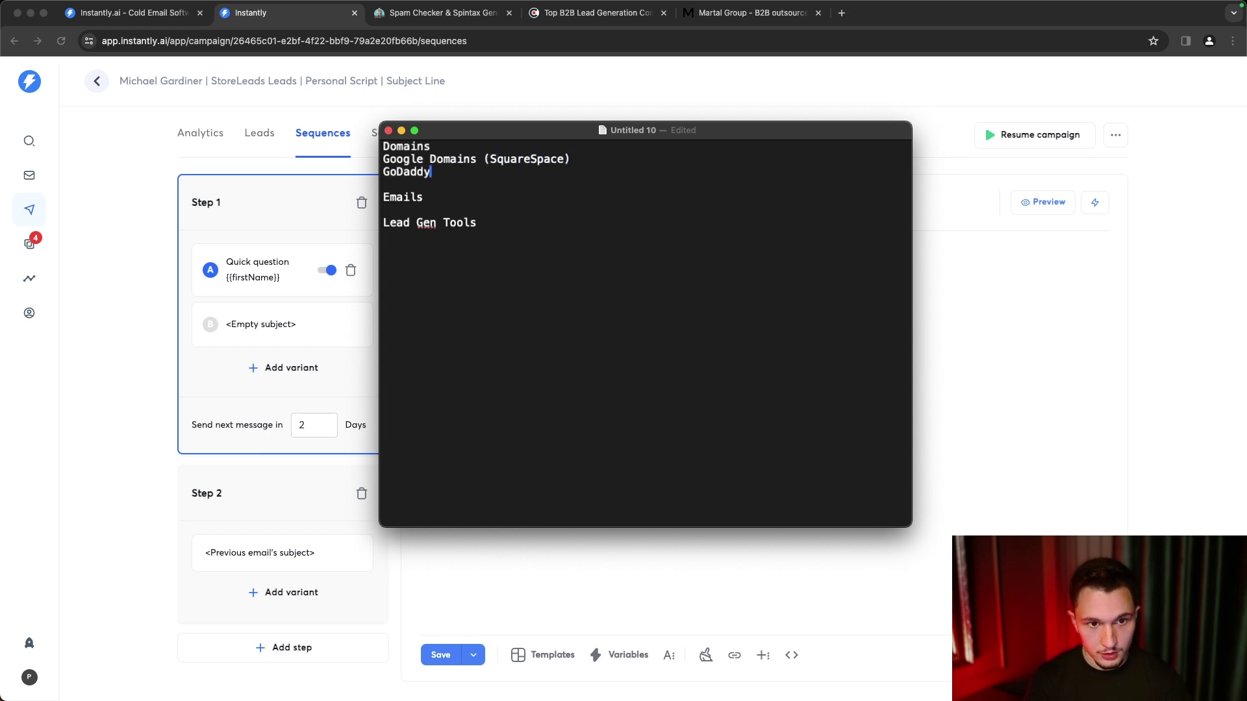
key("Return")
type("Cloudflare")
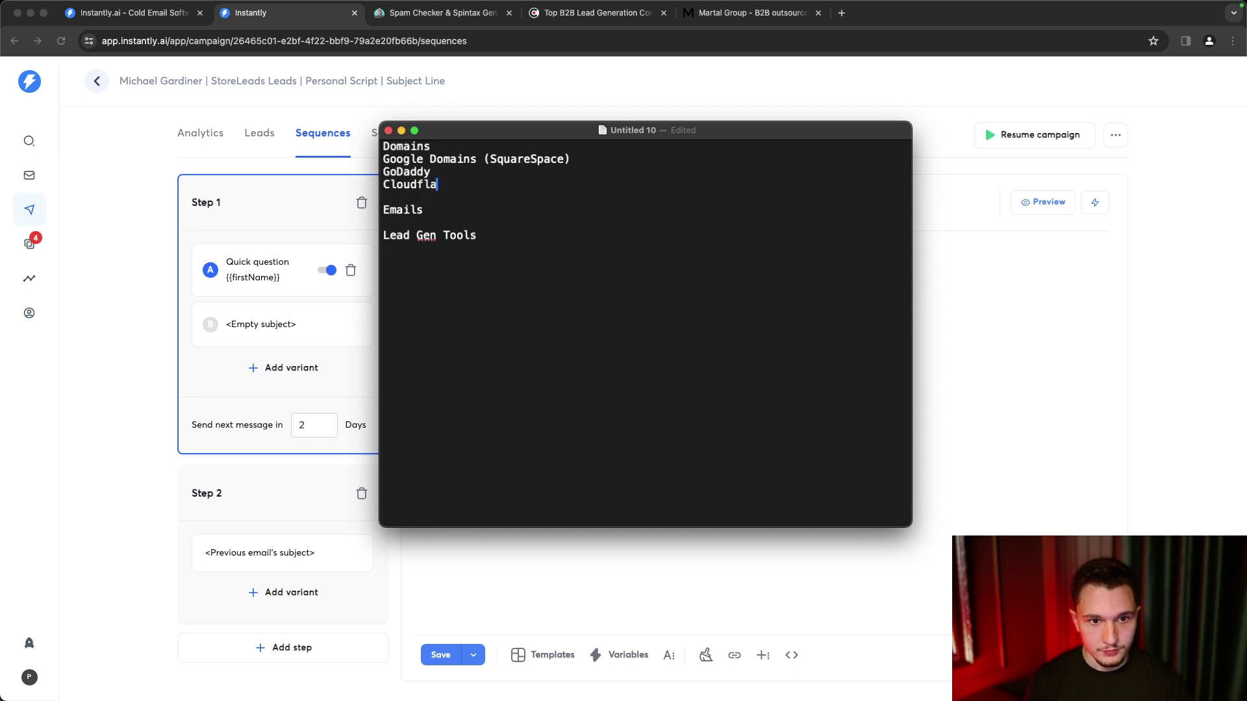
key("Return")
type("PorkBun")
key("Return")
key("BackSpace")
- Check the Domains list selection, then place the cursor on a new blank line under Emails
left_click_drag(466, 206, 363, 157)
left_click(448, 199)
left_click_drag(457, 202, 365, 152)
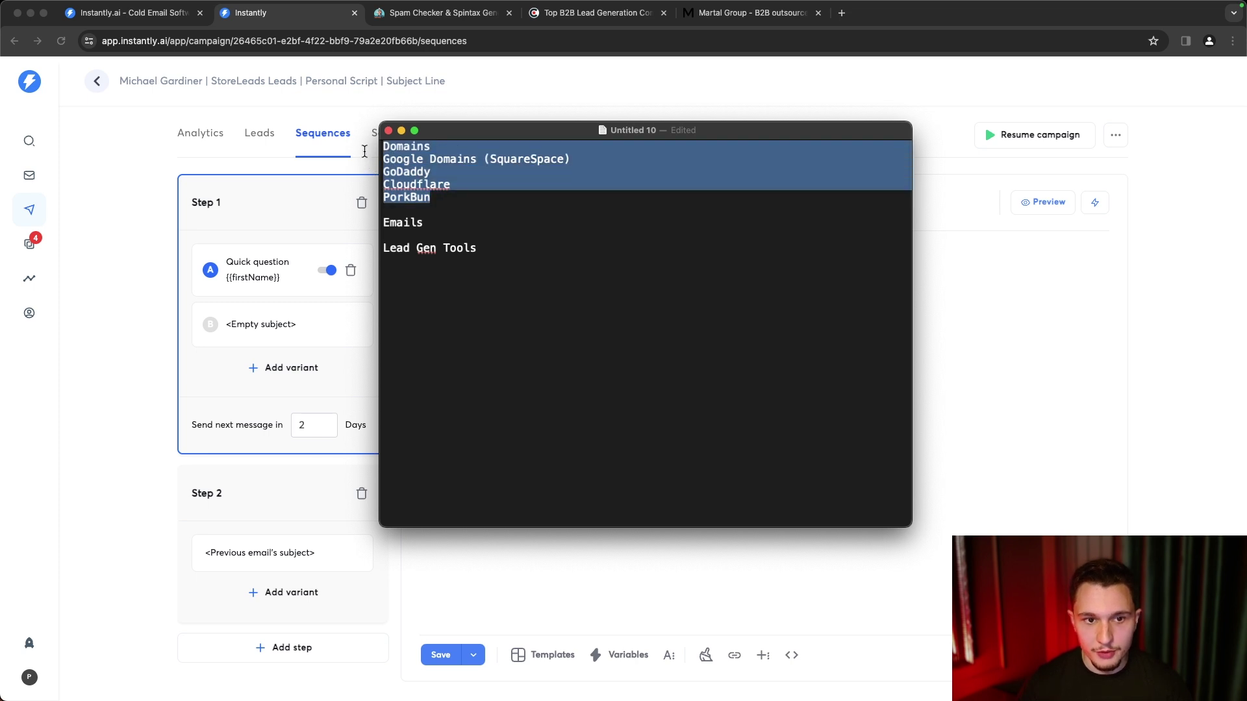
left_click(462, 207)
left_click_drag(444, 214, 375, 162)
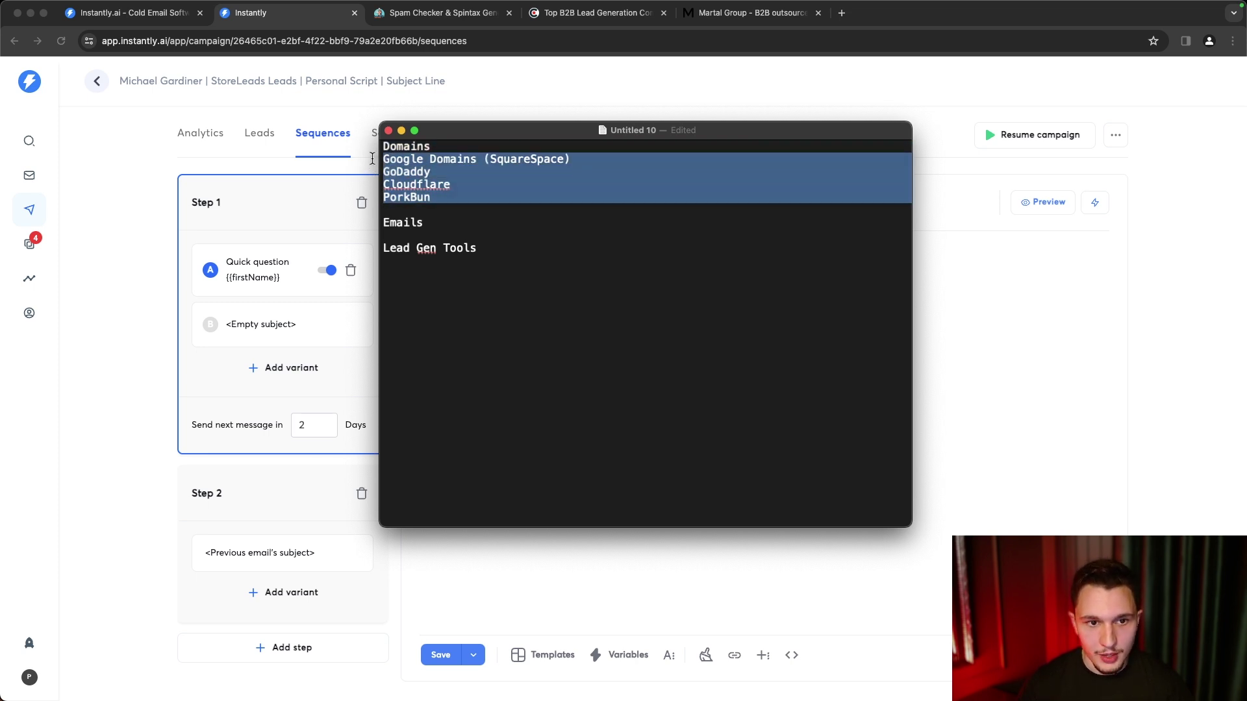
left_click(452, 232)
key("Return")
key("Up")
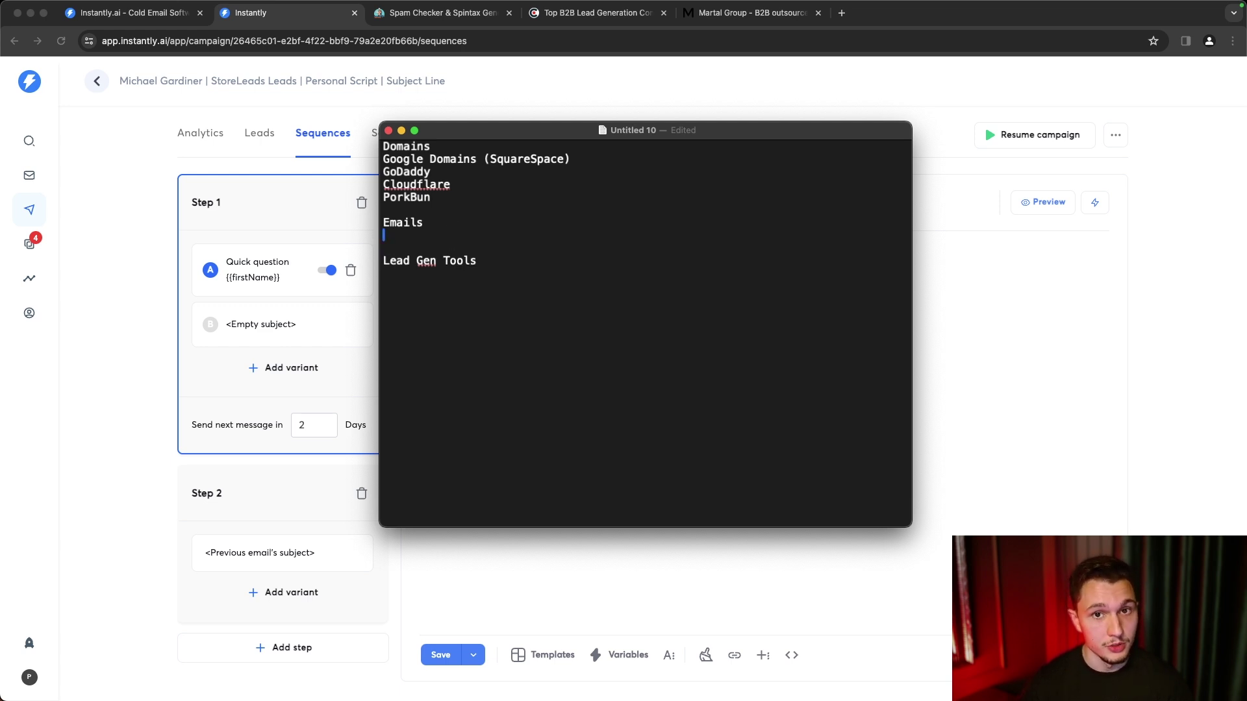
left_click(550, 330)
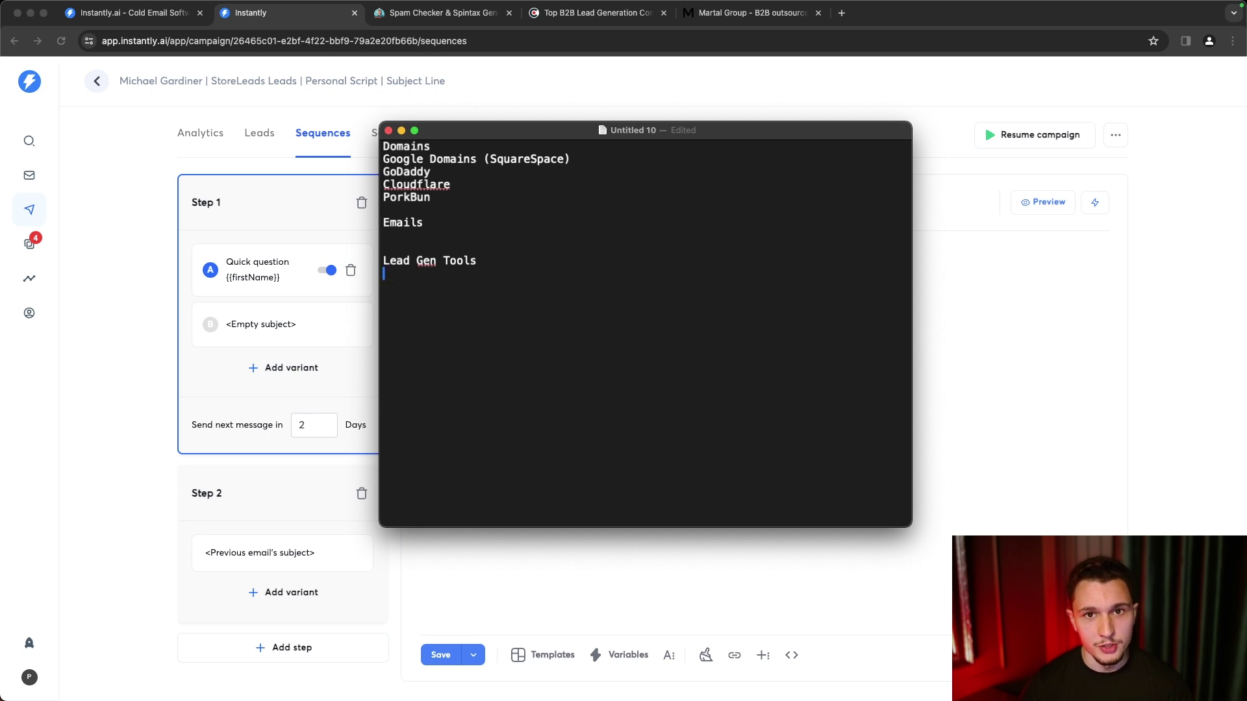
left_click(485, 241)
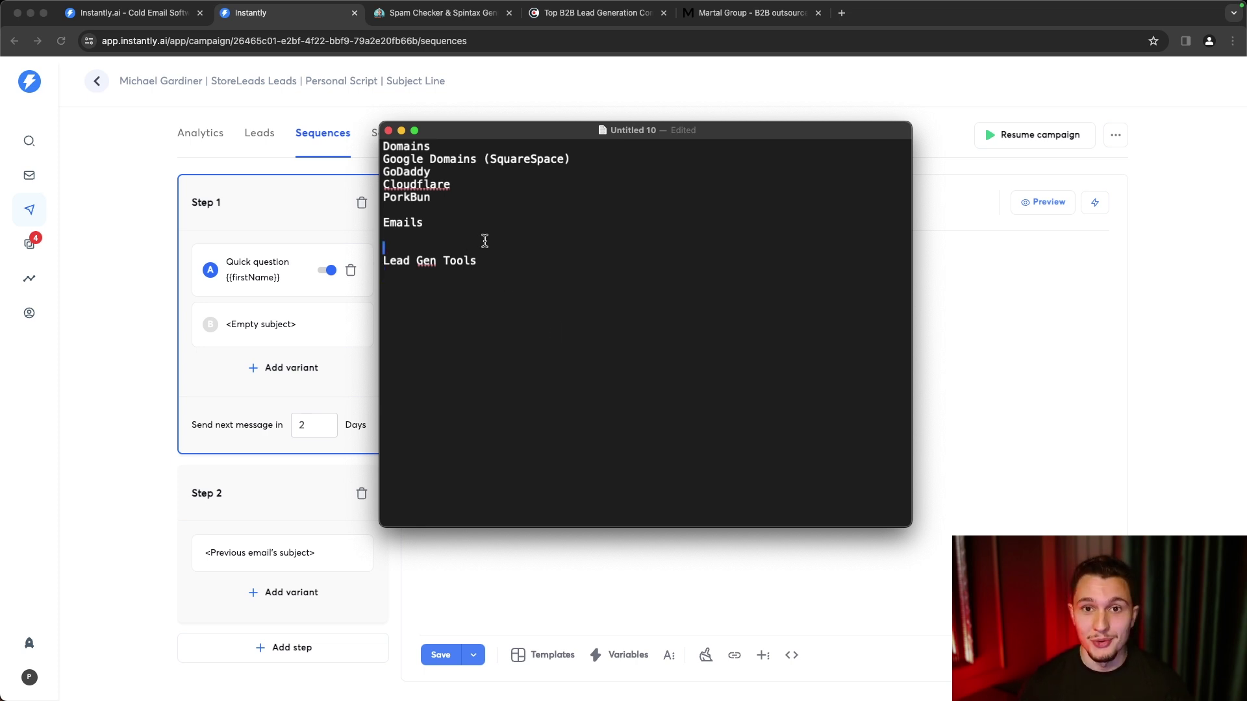
left_click(471, 239)
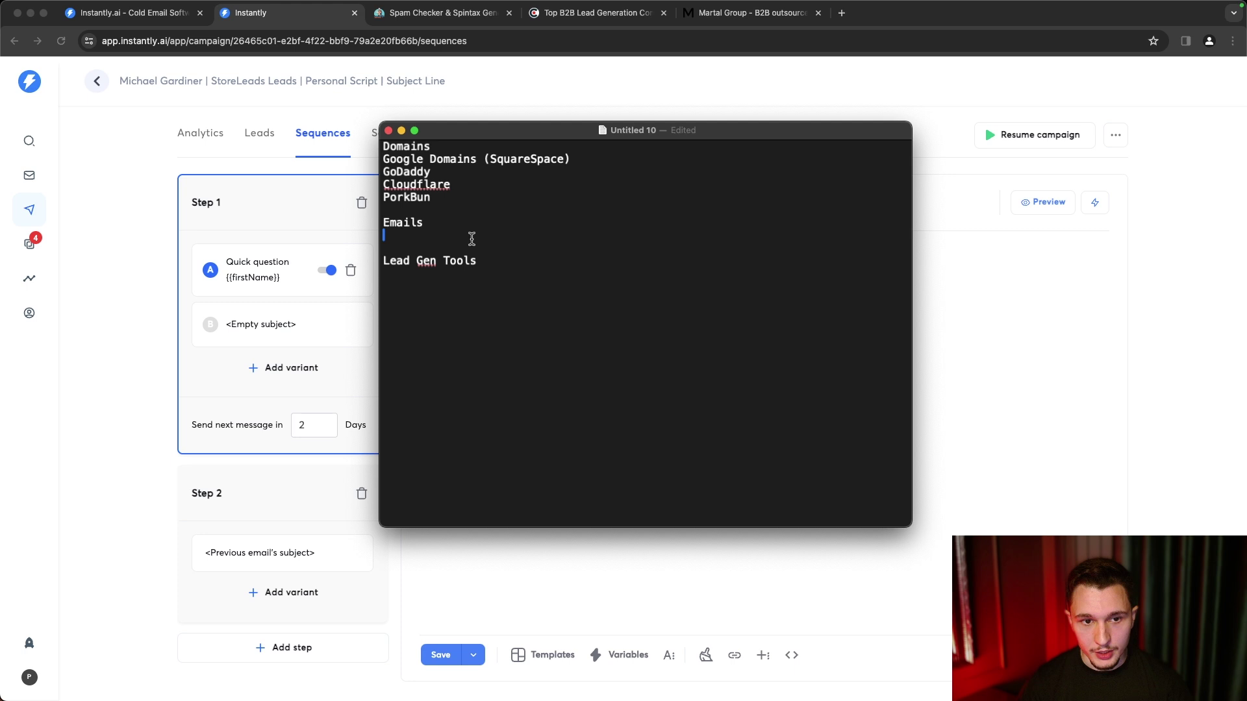
- List Microsoft 365 and G Suite under Emails
type("Microsoft 36")
key("BackSpace")
key("BackSpace")
type("3")
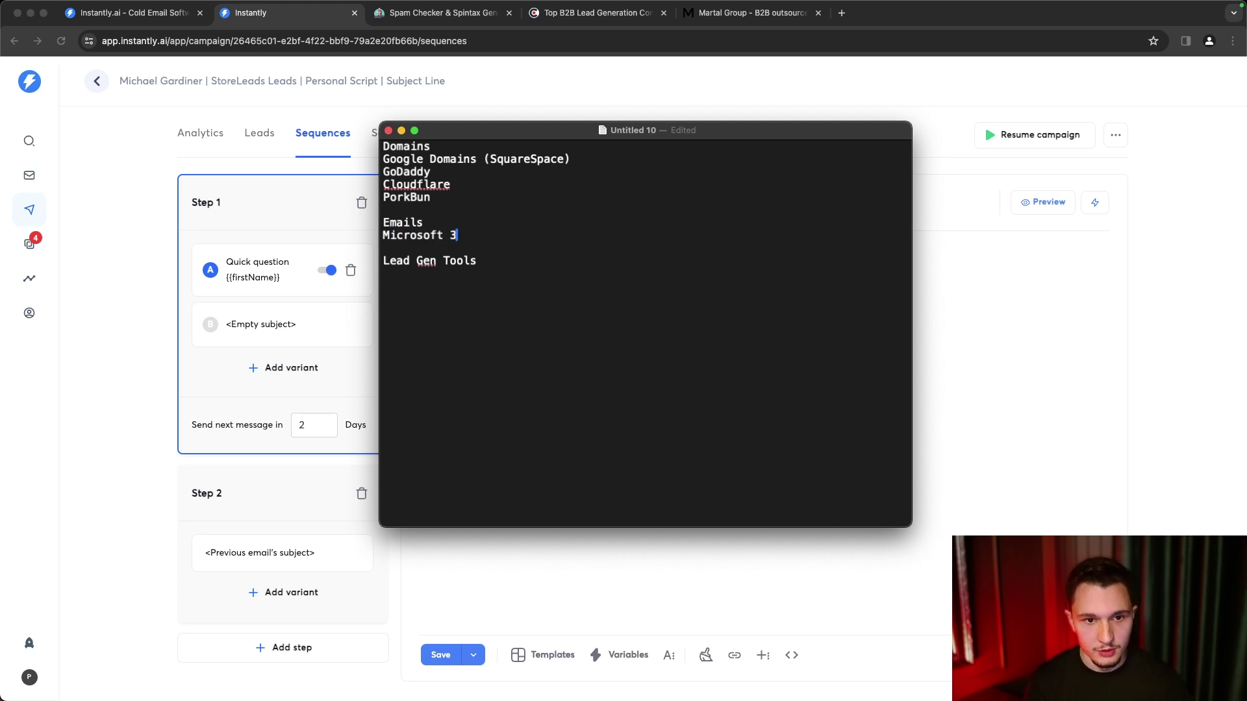
type("65")
key("Return")
type("G Suir")
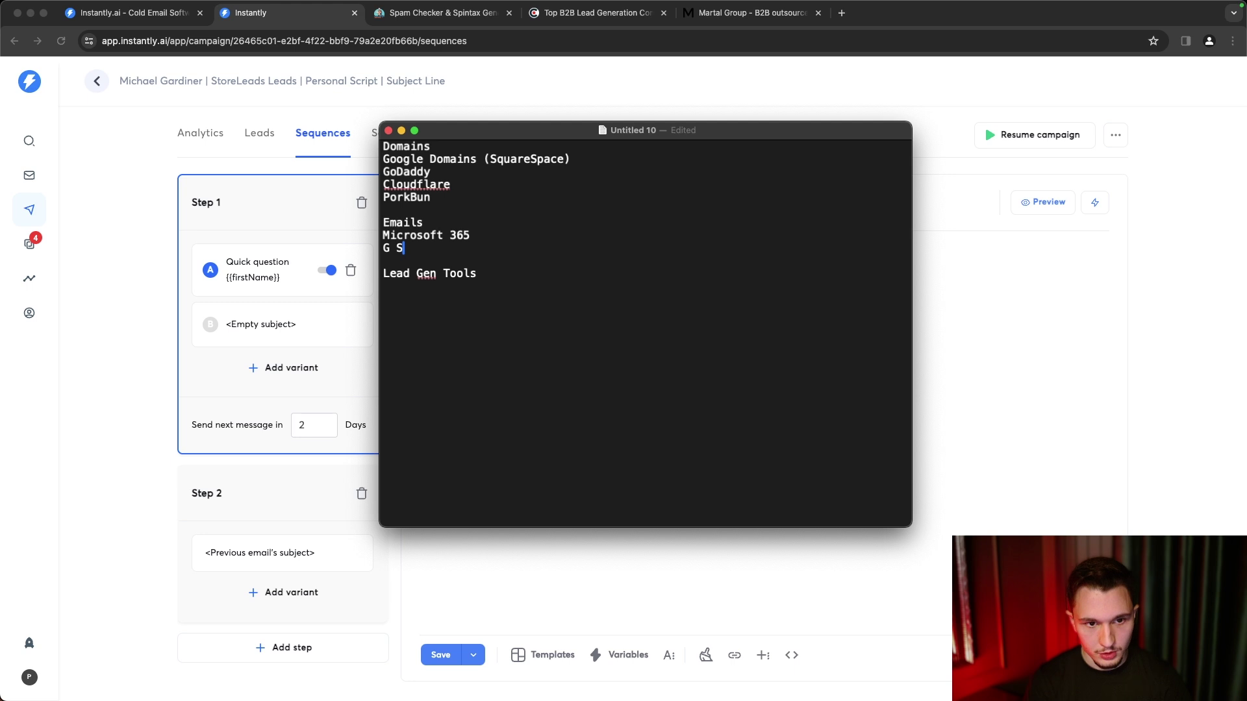
key("BackSpace")
type("te")
- List Apollo and MillionVerifier under Lead Gen Tools
left_click(474, 361)
key("BackSpace")
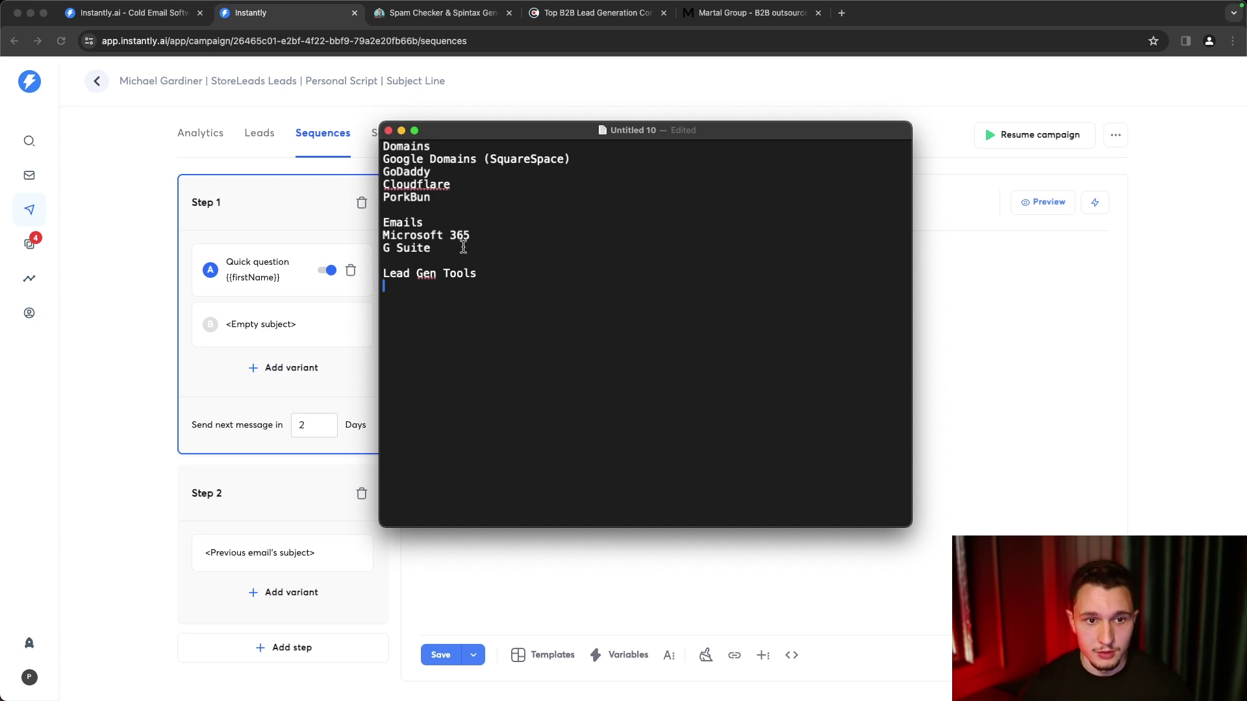
left_click_drag(463, 248, 329, 68)
left_click(450, 303)
key("BackSpace")
type("Apollo")
key("Return")
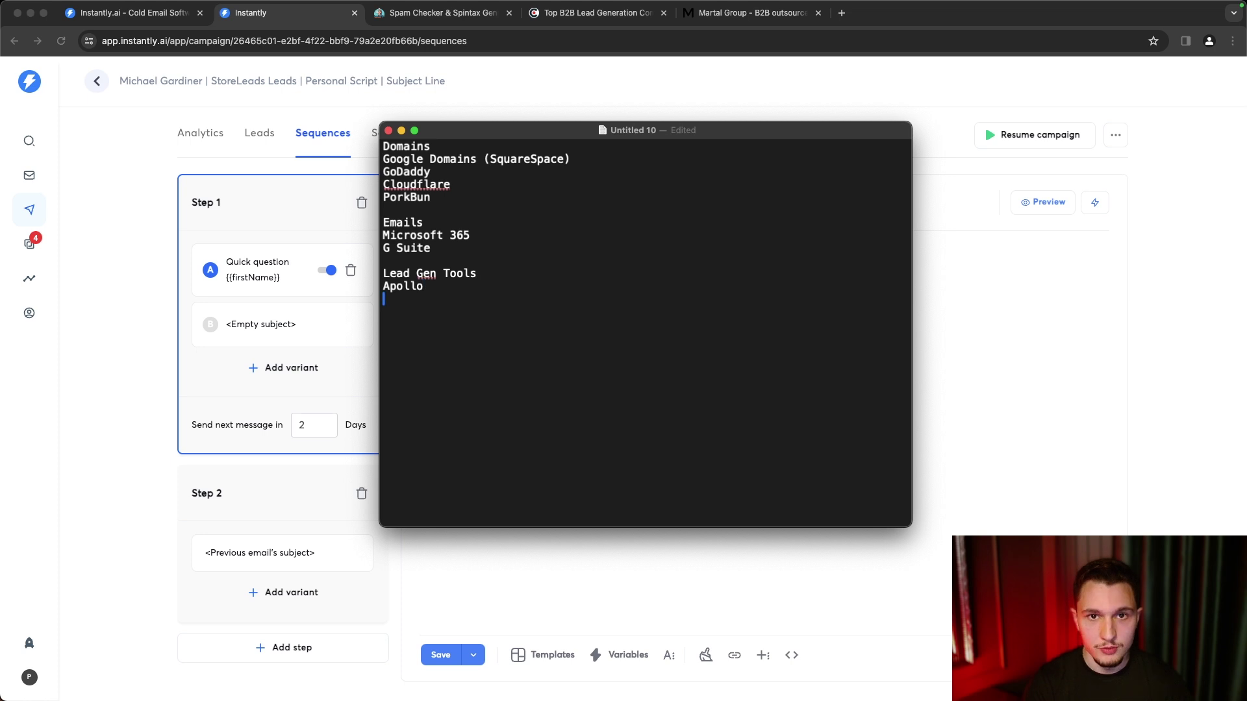
type("illi")
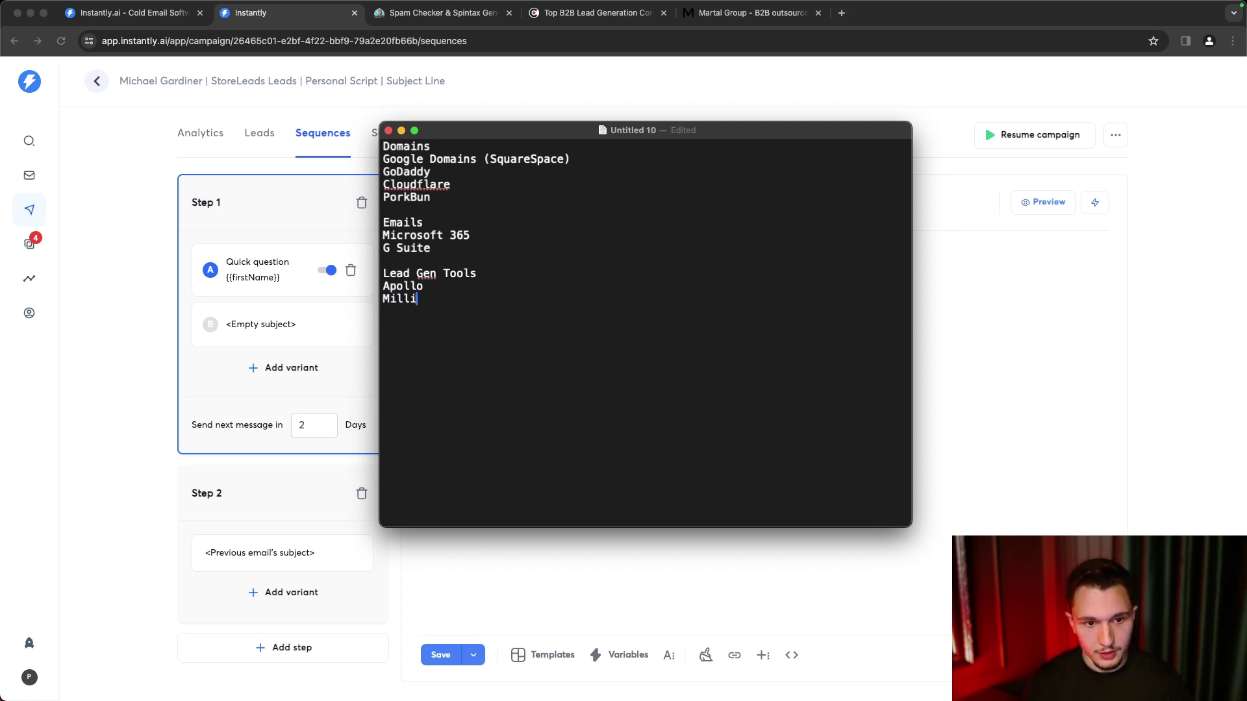
type("onVerifier")
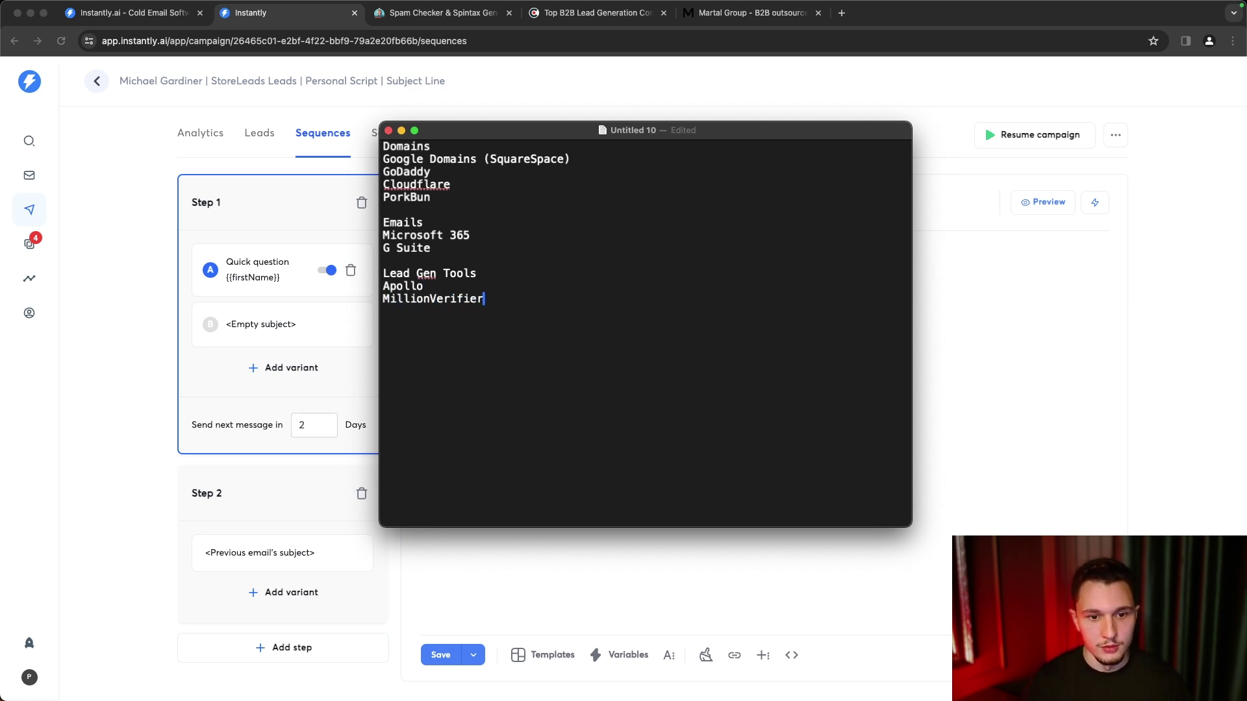
- Check the Apollo and MillionVerifier entries, then bring the Instantly campaign back to the front
key("super+a")
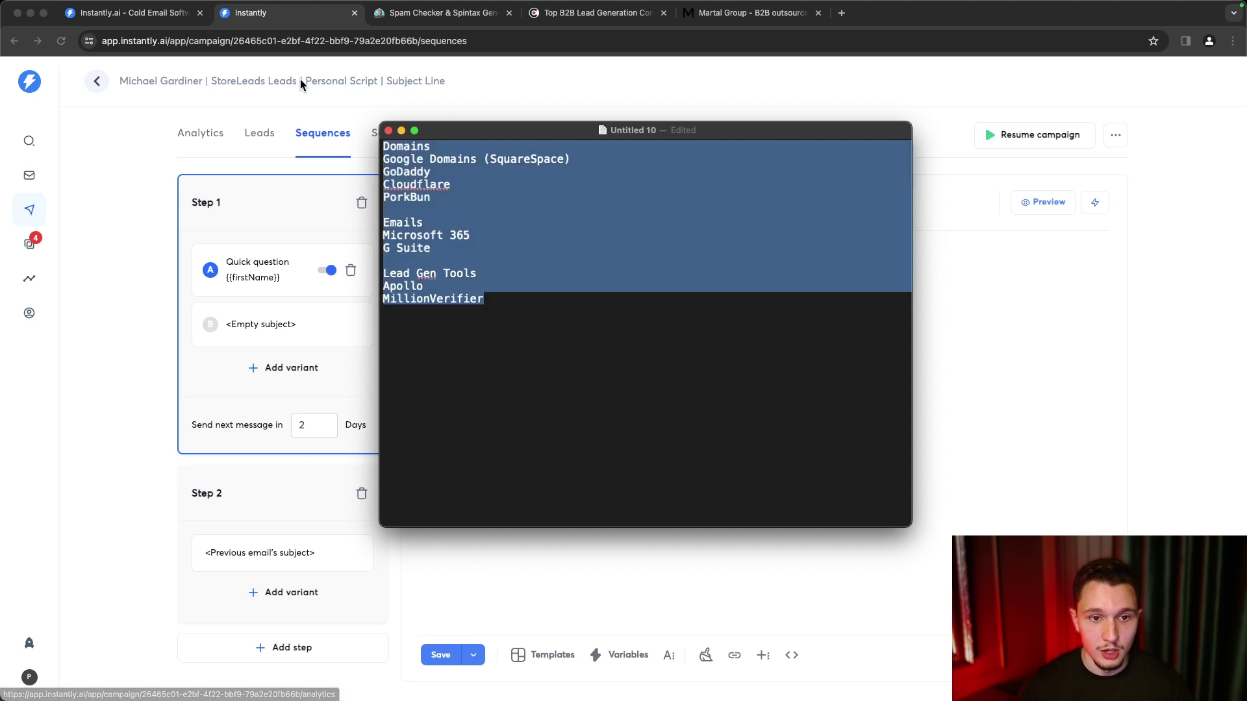
left_click(574, 395)
left_click(425, 282)
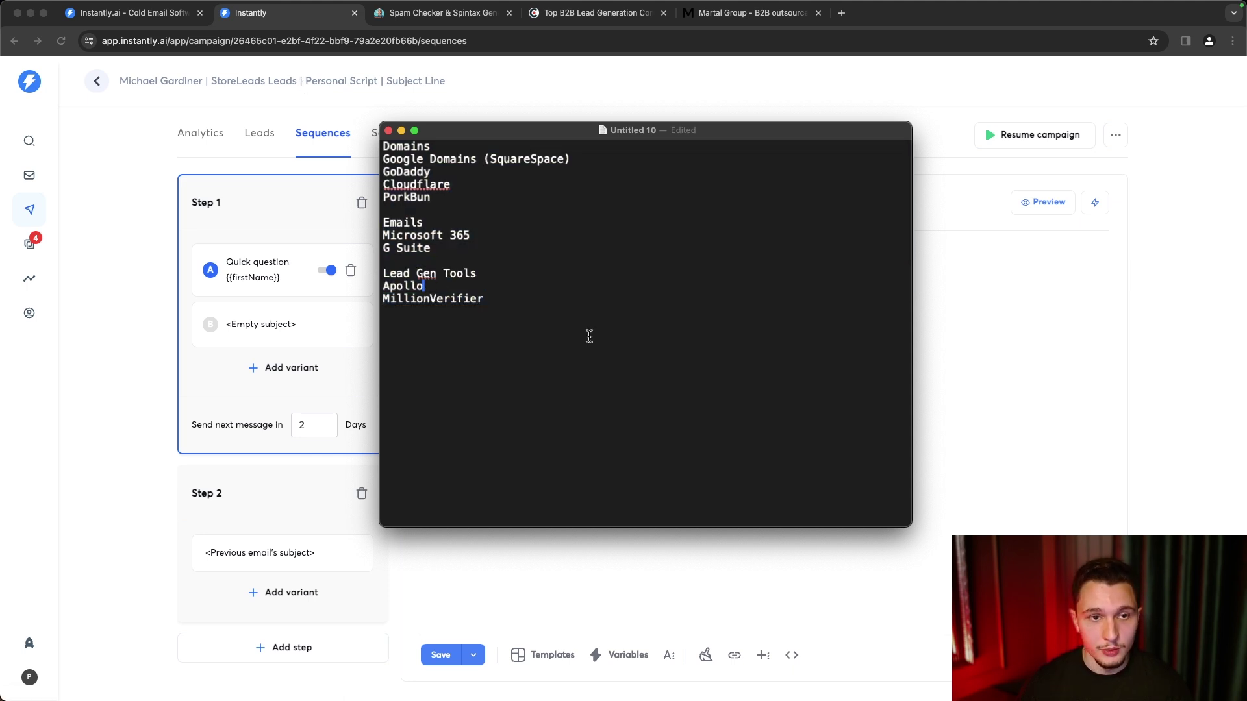
left_click(588, 336)
left_click(457, 283)
triple_click(457, 283)
double_click(523, 295)
double_click(526, 313)
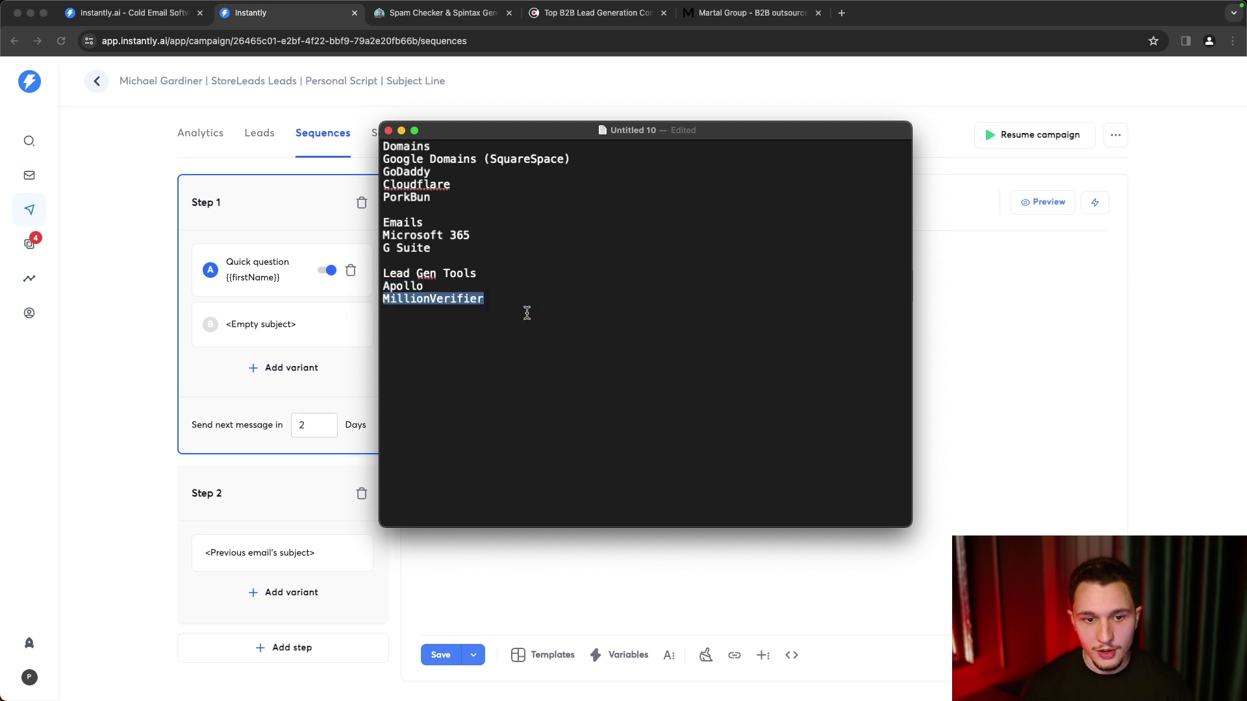
left_click(518, 309)
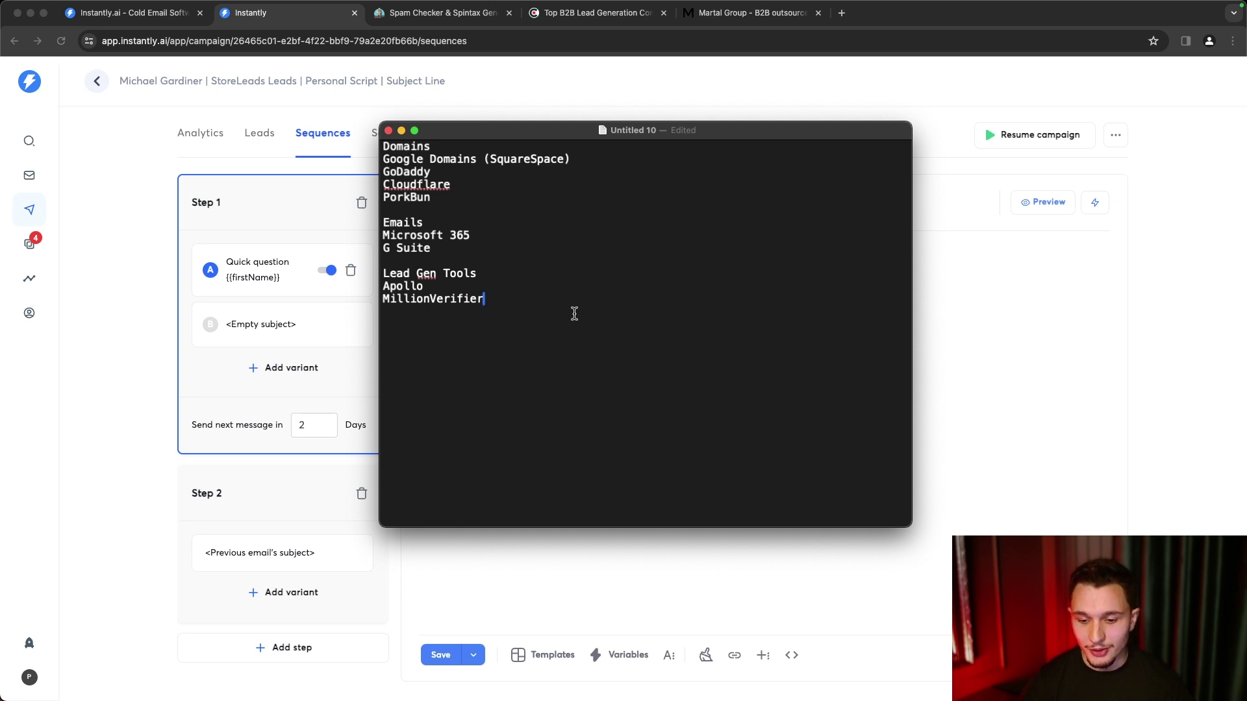
left_click(931, 203)
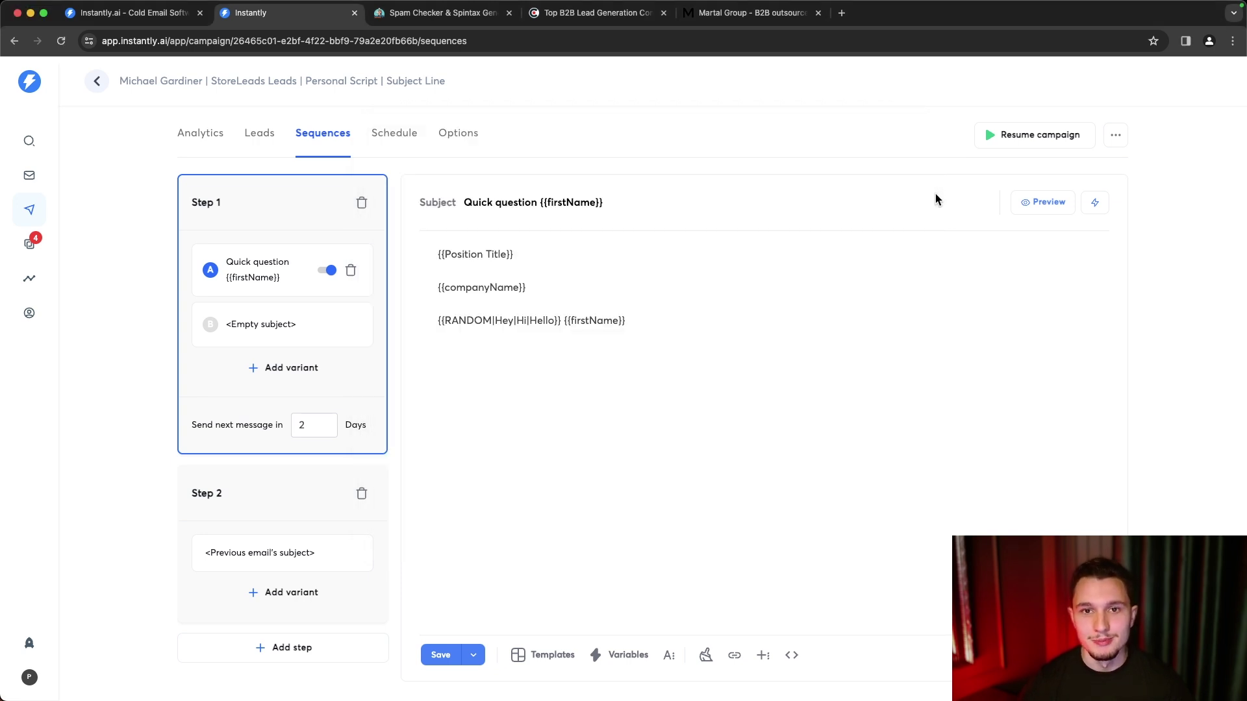